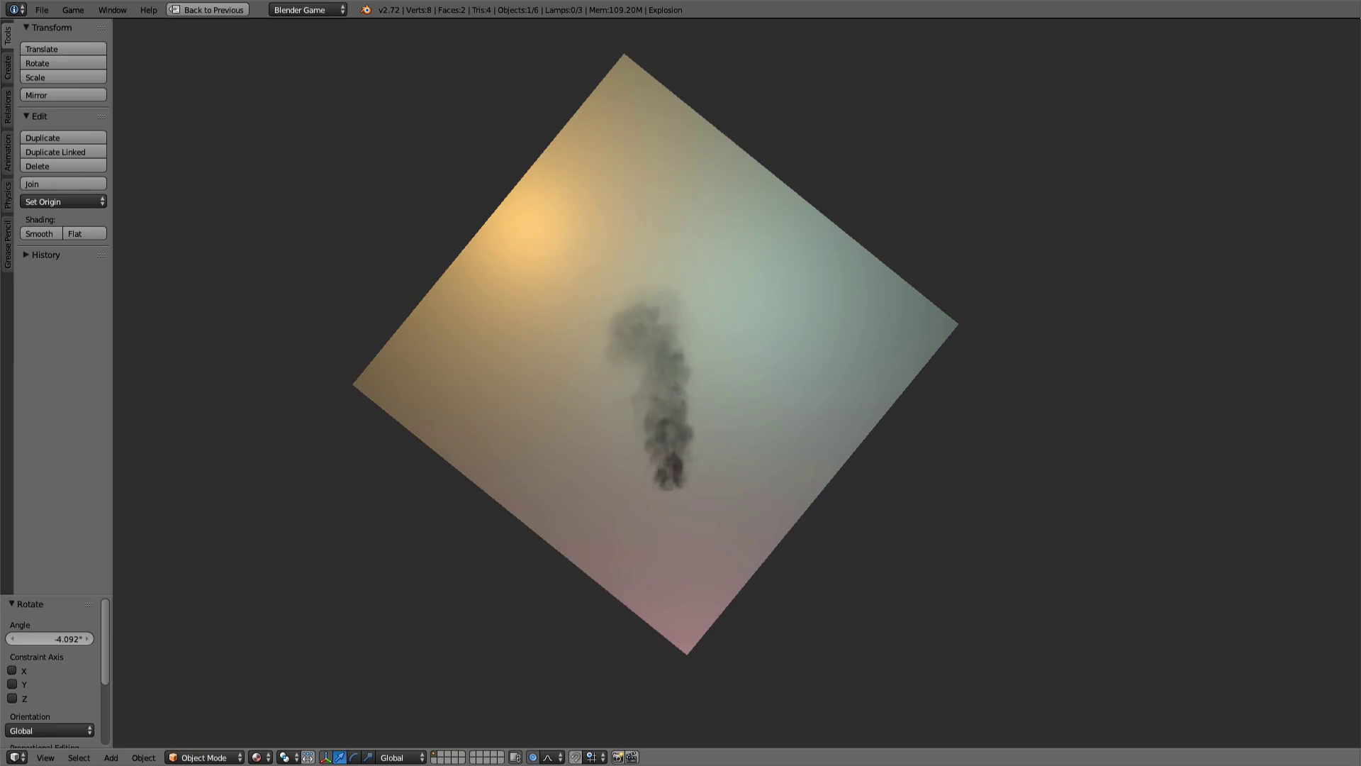
- Start a new default file, replacing the open explosion scene
key(Escape)
click(42, 9)
click(42, 10)
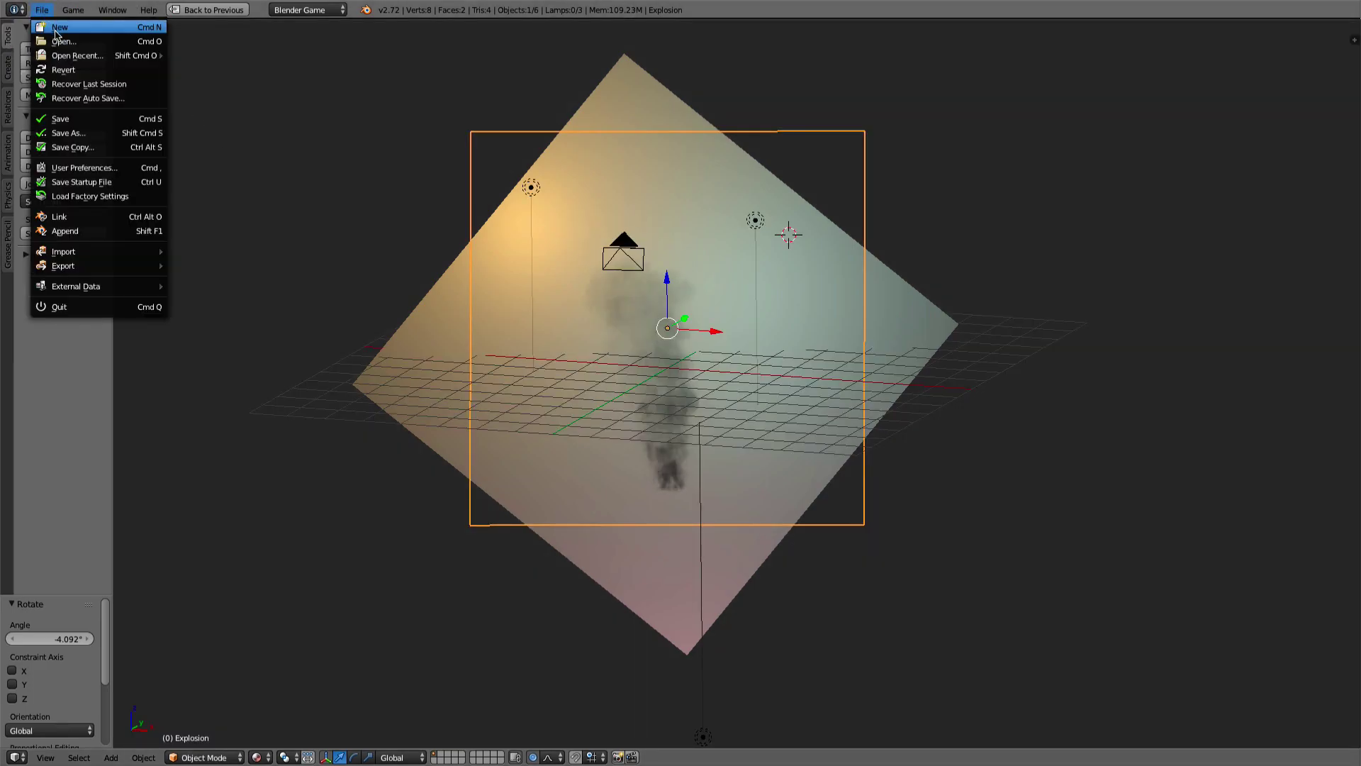
click(55, 32)
click(56, 39)
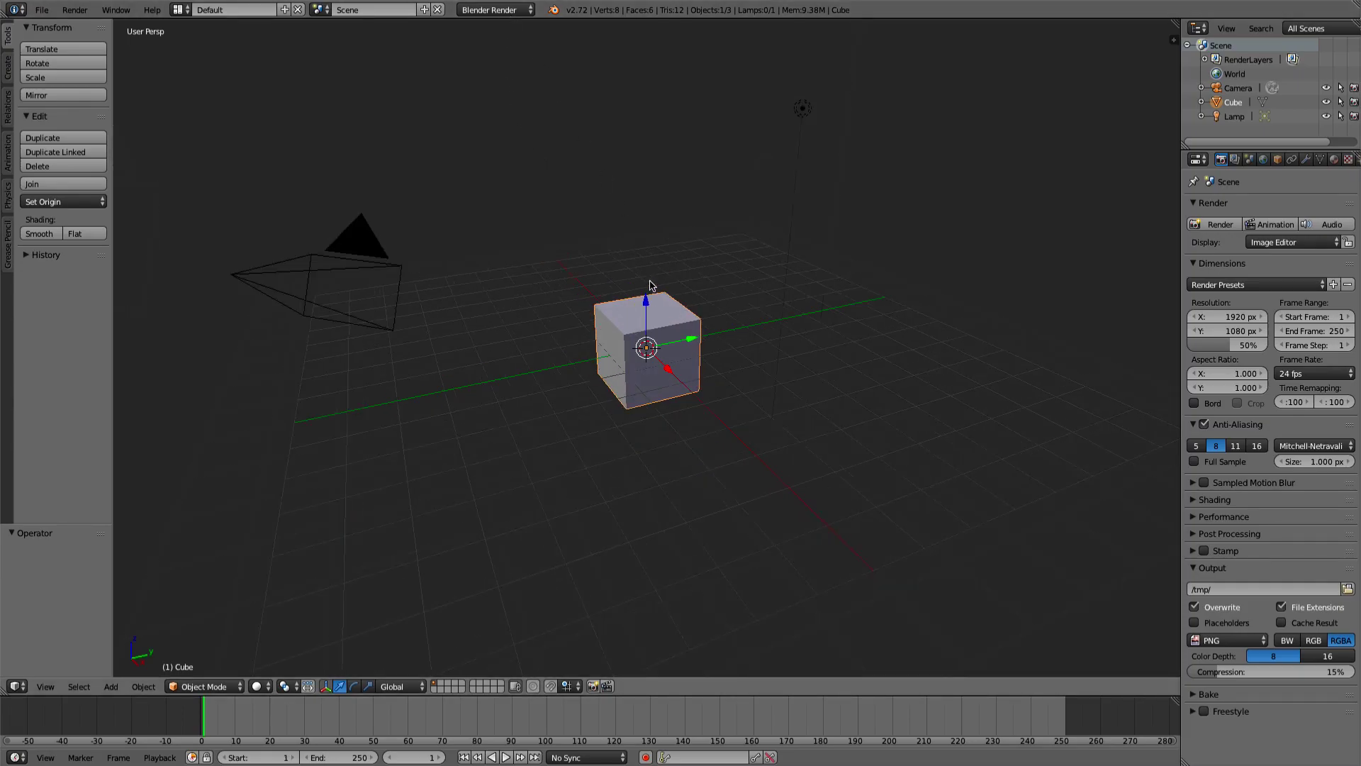
- Delete the default cube from the scene
mouse_move(645, 315)
middle_down()
mouse_move(628, 307)
mouse_move(670, 333)
mouse_move(668, 354)
mouse_move(650, 313)
mouse_move(620, 341)
mouse_move(642, 355)
mouse_move(651, 332)
middle_up()
scroll(669, 341, down, 1)
scroll(670, 342, up, 1)
scroll(670, 342, down, 2)
key(x)
click(652, 332)
- Add a UV sphere with 32 segments and 16 rings at the scene origin
key(shift+a)
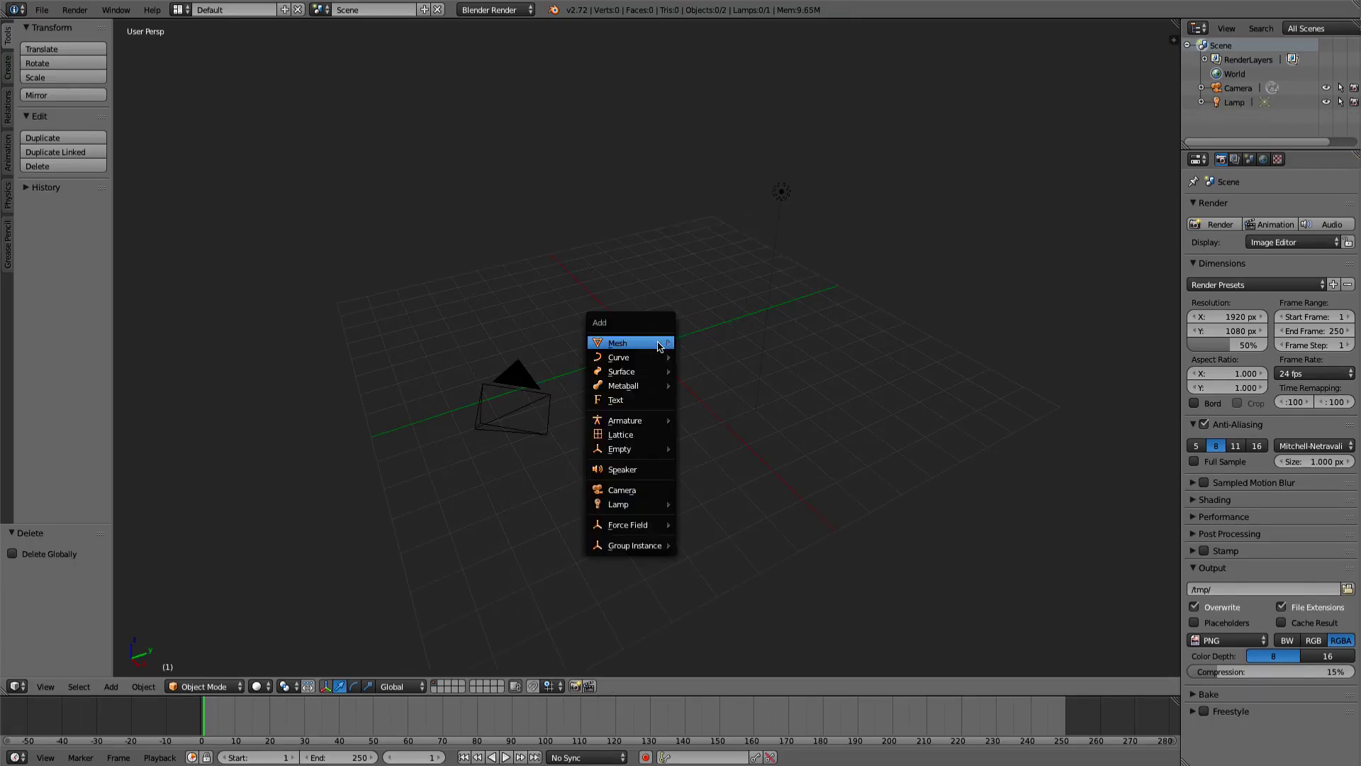
mouse_move(658, 347)
click(721, 386)
middle_drag(722, 387, 702, 358)
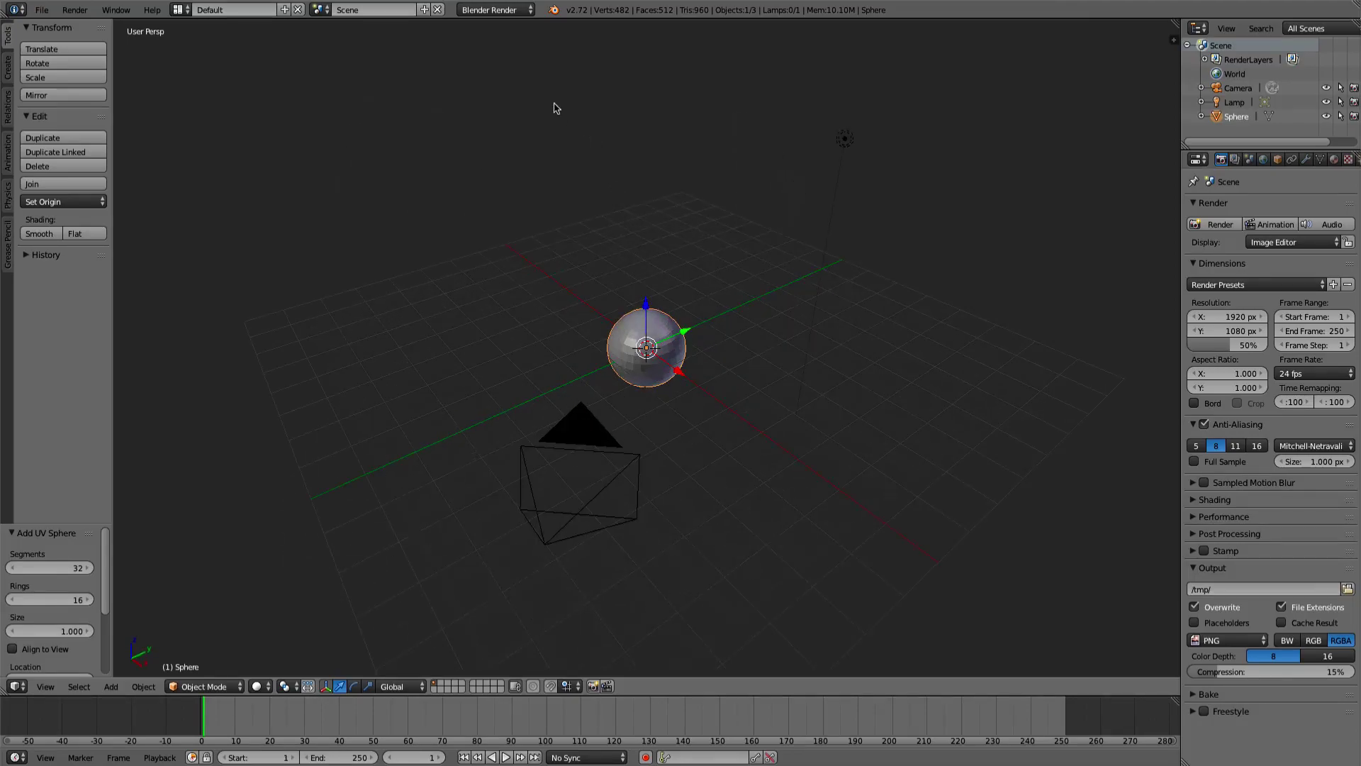
middle_drag(695, 226, 738, 260)
- Delete the lower-half vertices of the sphere in front orthographic view, leaving a dome, and return to Object Mode
key(KP_1)
key(KP_5)
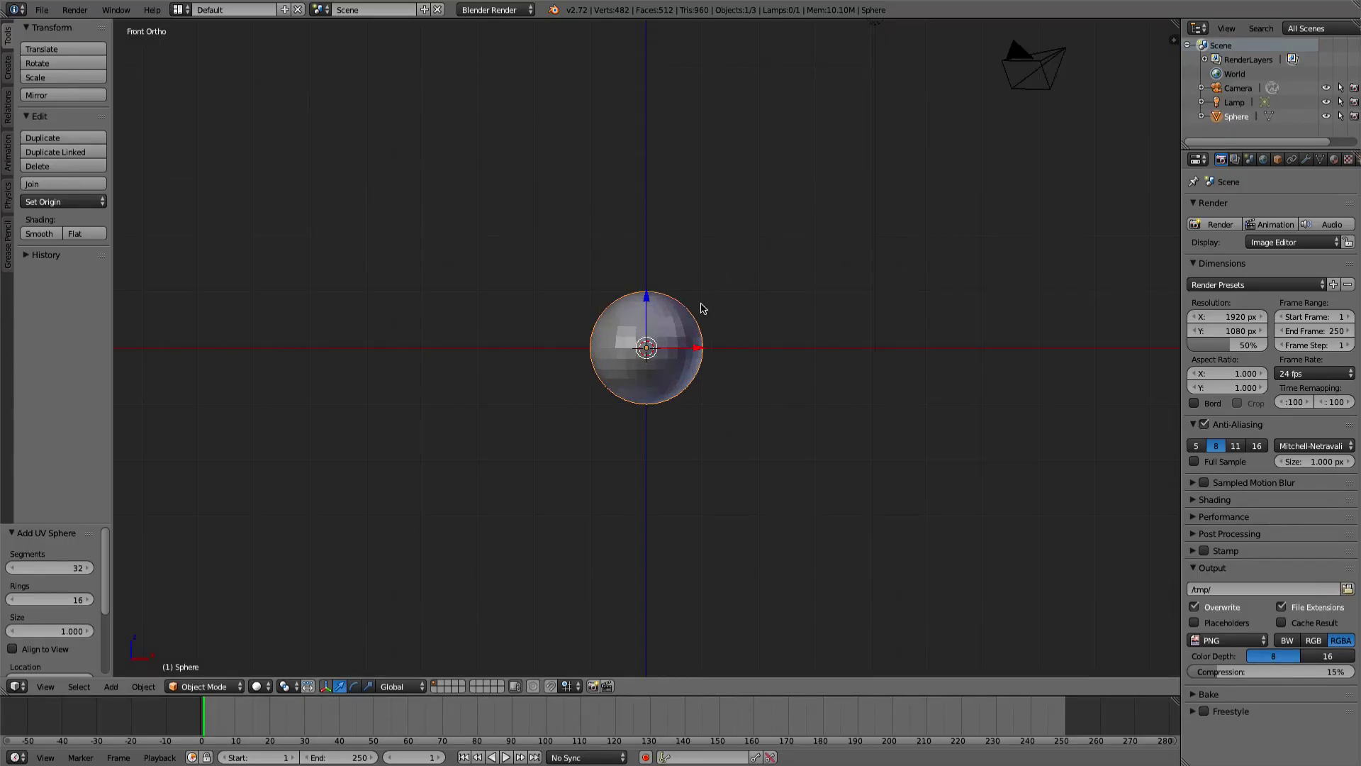
key(Tab)
scroll(696, 325, up, 2)
right_click(679, 404)
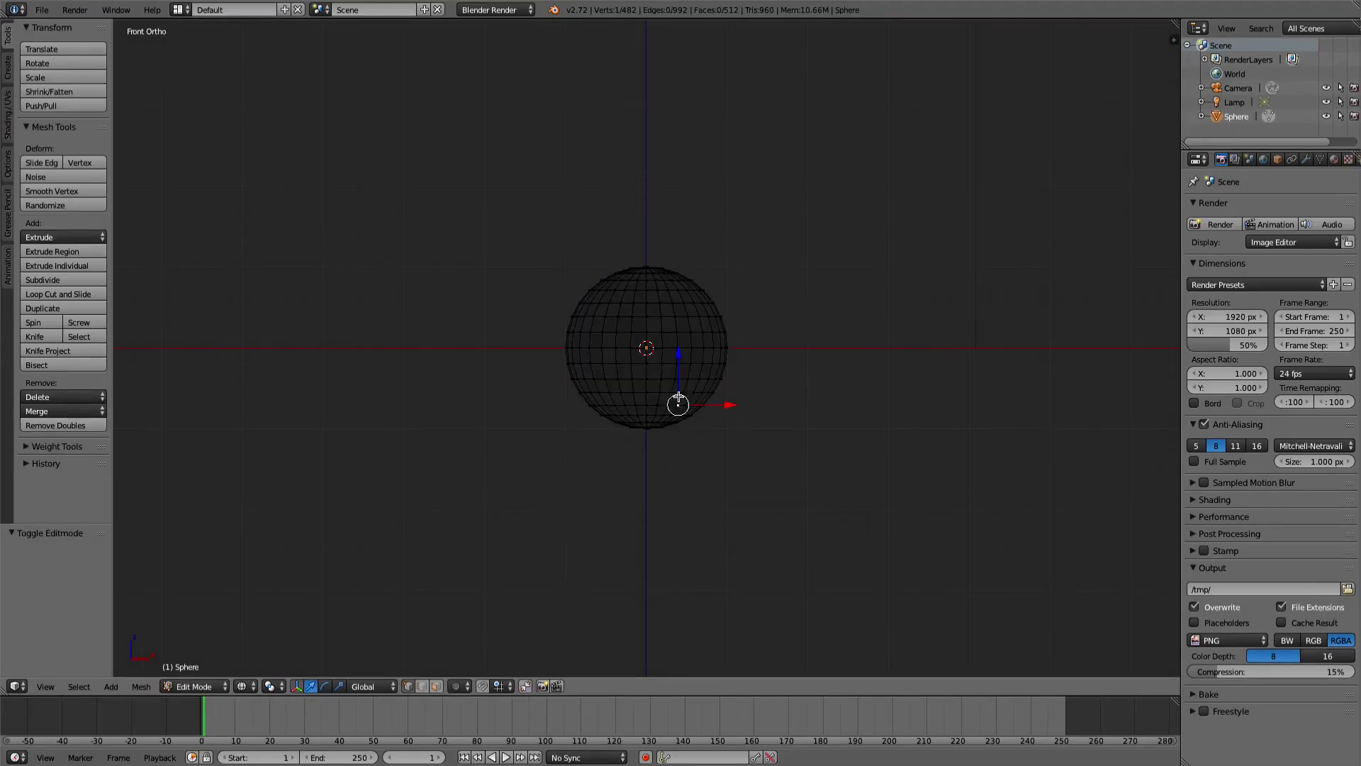
key(b)
drag(730, 444, 549, 351)
key(x)
click(550, 351)
scroll(751, 307, down, 3)
middle_drag(751, 307, 625, 376)
click(206, 687)
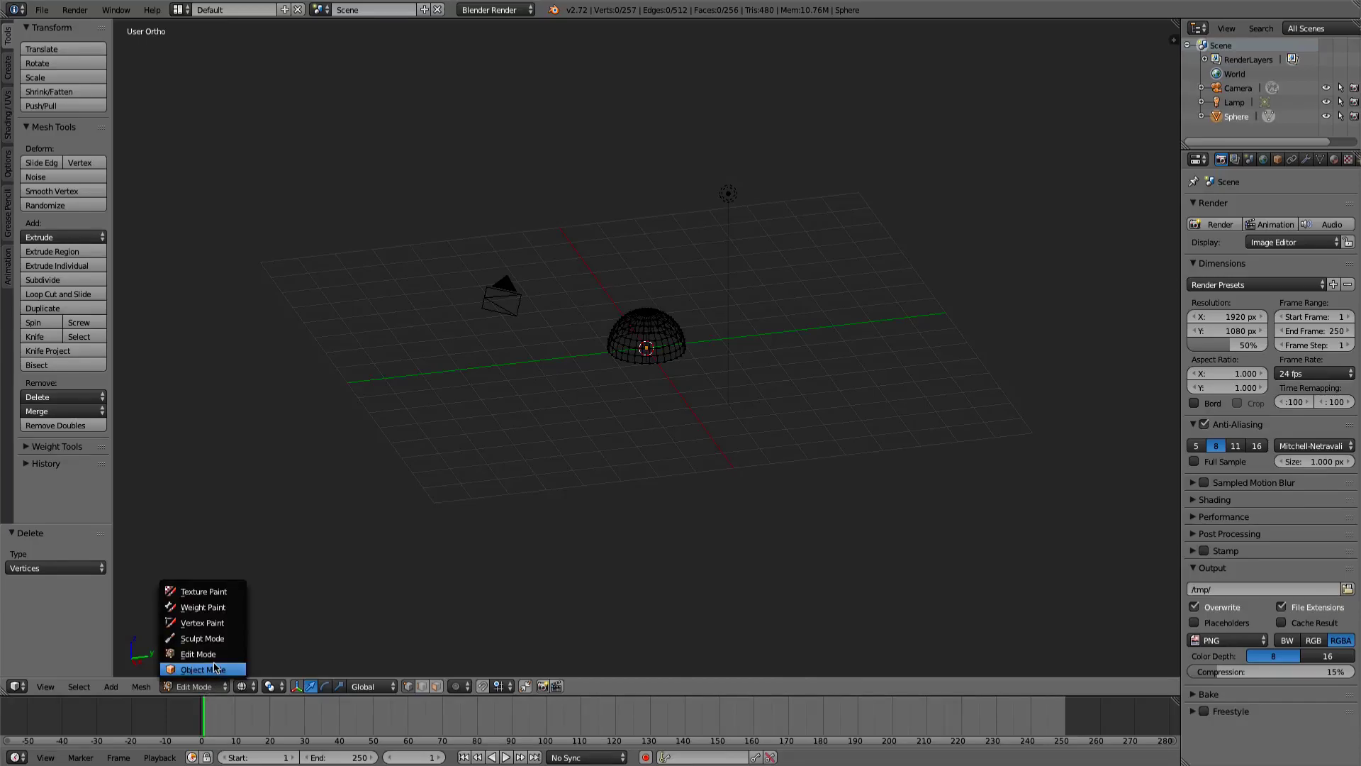
click(202, 667)
- Apply the Quick Smoke effect to the dome
scroll(639, 405, down, 2)
scroll(653, 366, up, 1)
middle_drag(637, 389, 568, 369)
click(144, 686)
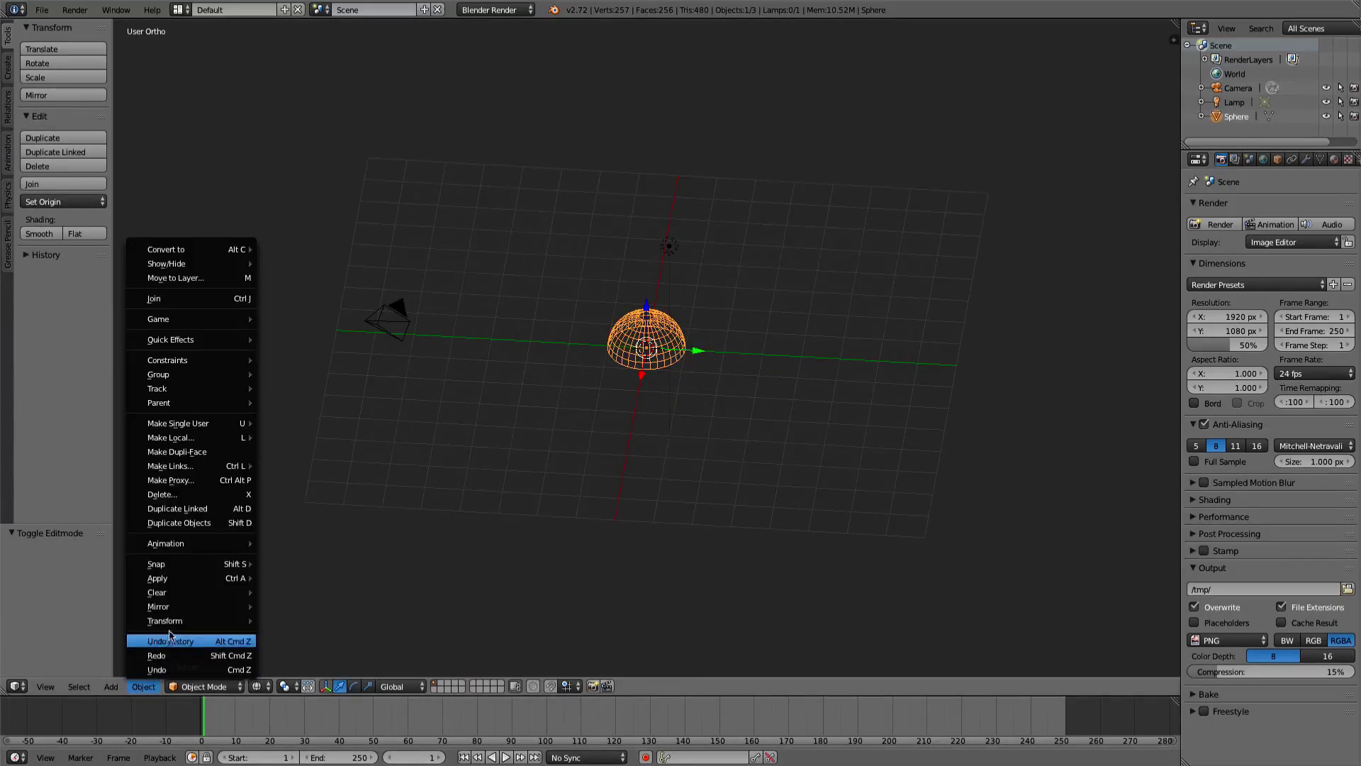
mouse_move(188, 339)
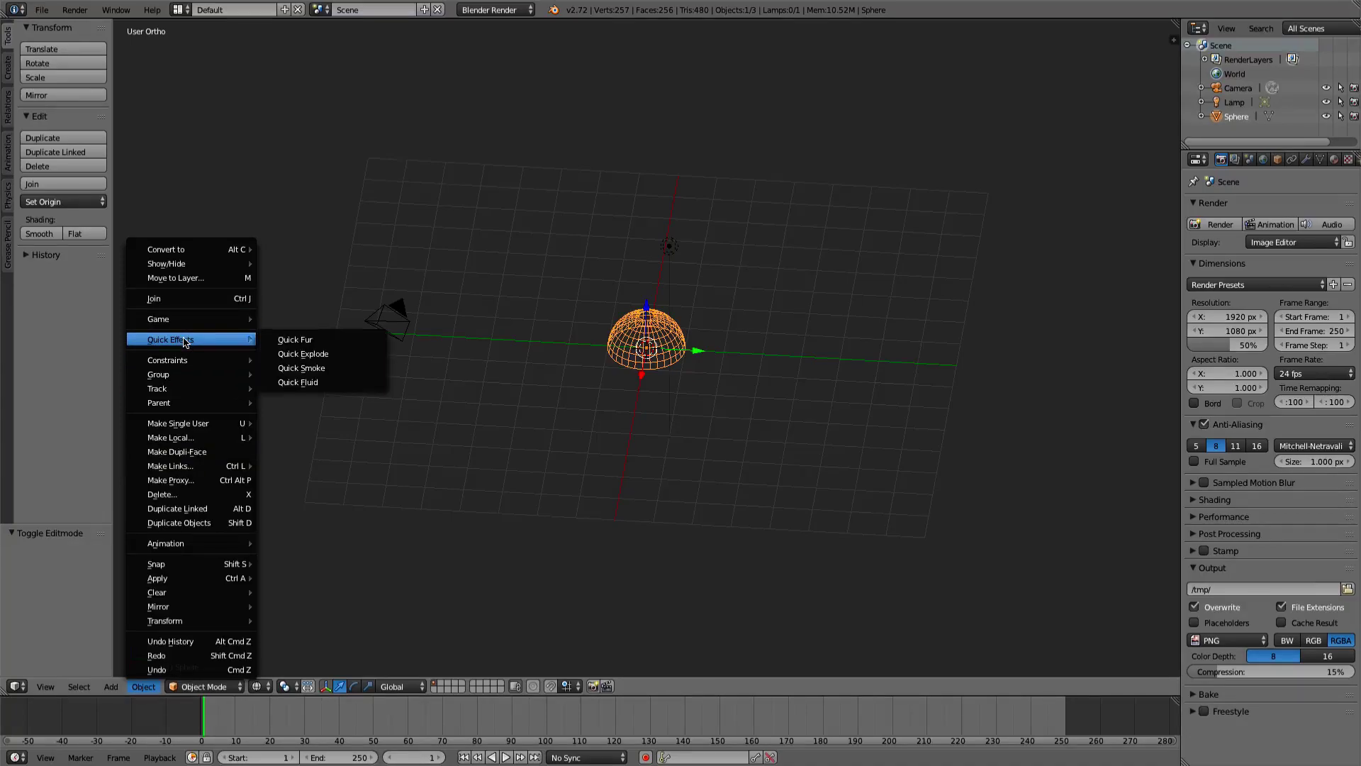
click(323, 368)
middle_drag(598, 357, 623, 317)
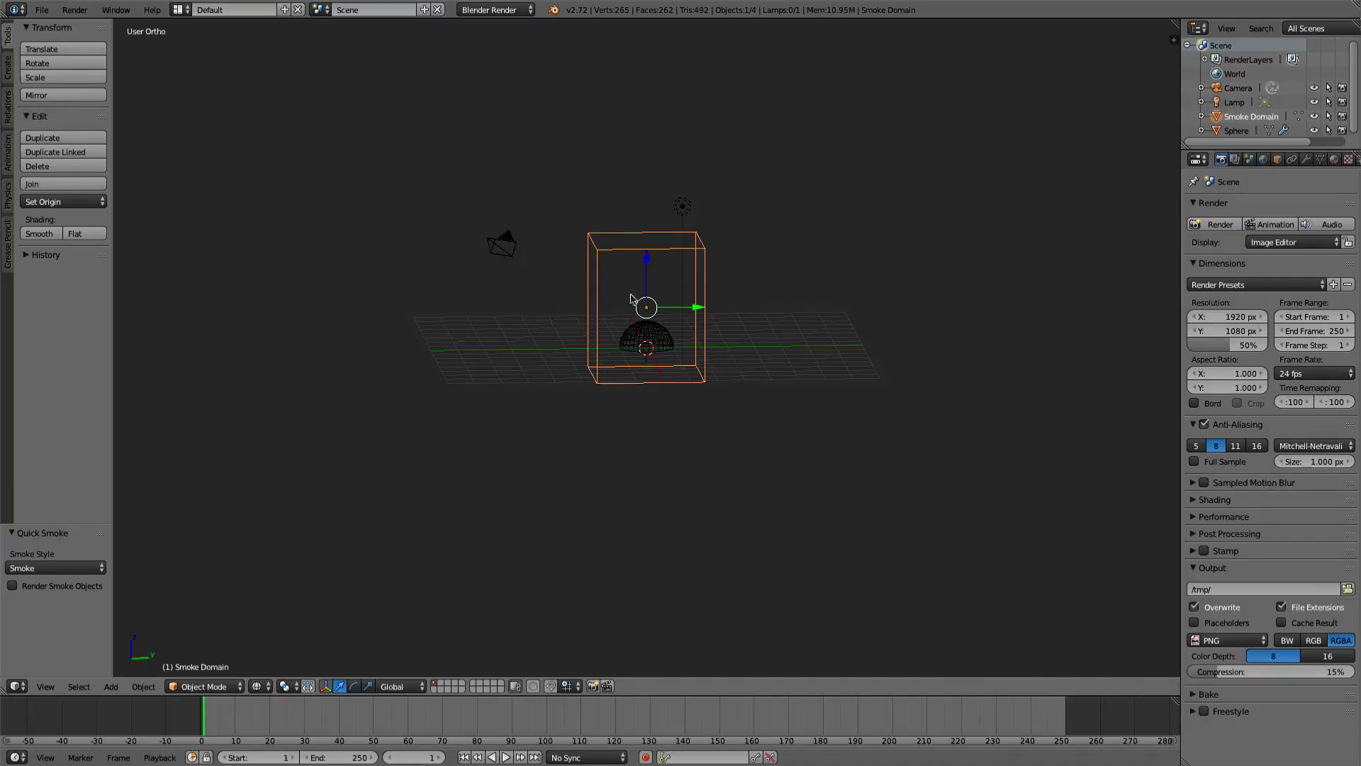
- Move the smoke domain up 1 unit along Z in front view
key(KP_1)
scroll(640, 283, up, 3)
scroll(647, 248, down, 1)
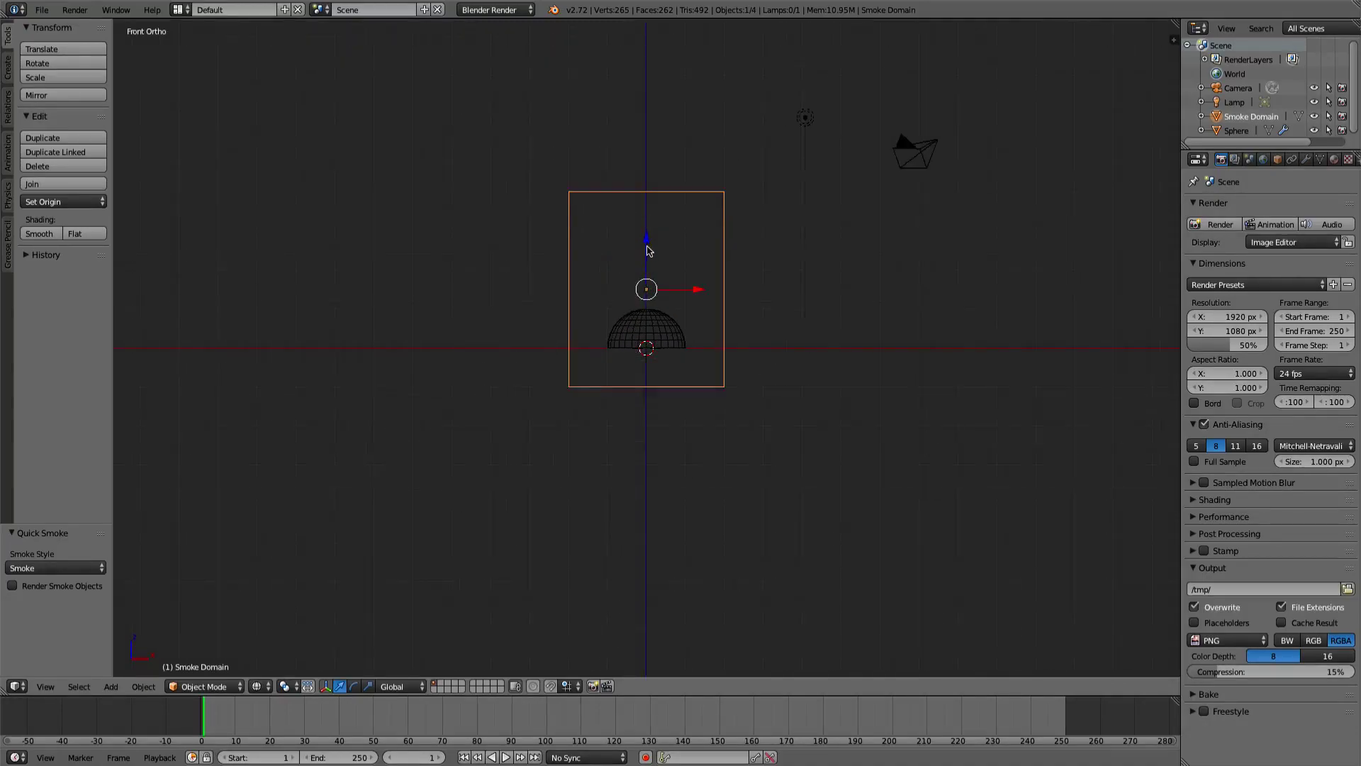
drag(645, 245, 647, 189)
middle_drag(647, 188, 572, 241)
- Scale the dome down to a factor of 0.2
right_click(648, 344)
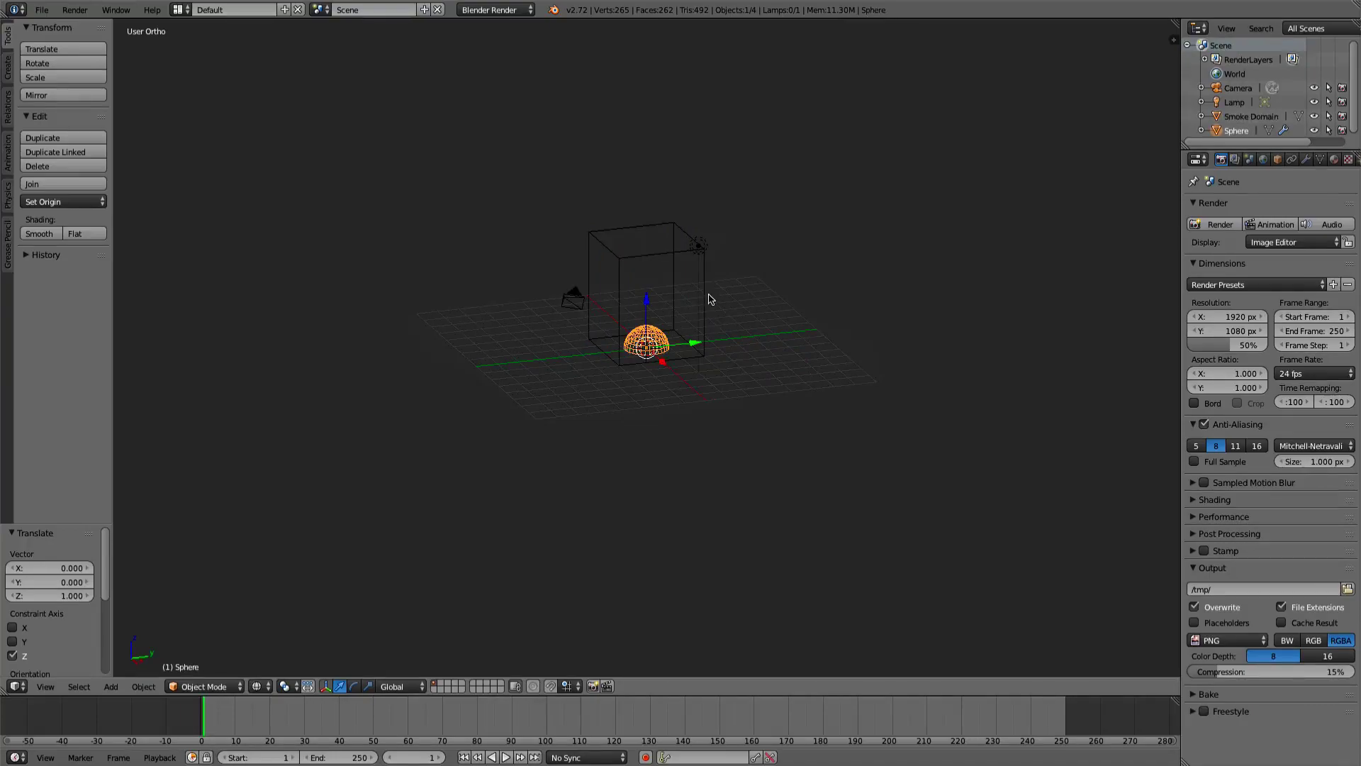
key(s)
click(653, 333)
- In Edit Mode, raise the smoke domain's mesh 3 units along Z, lower it 0.5 so its base meets its origin, and return to Object Mode
right_click(640, 260)
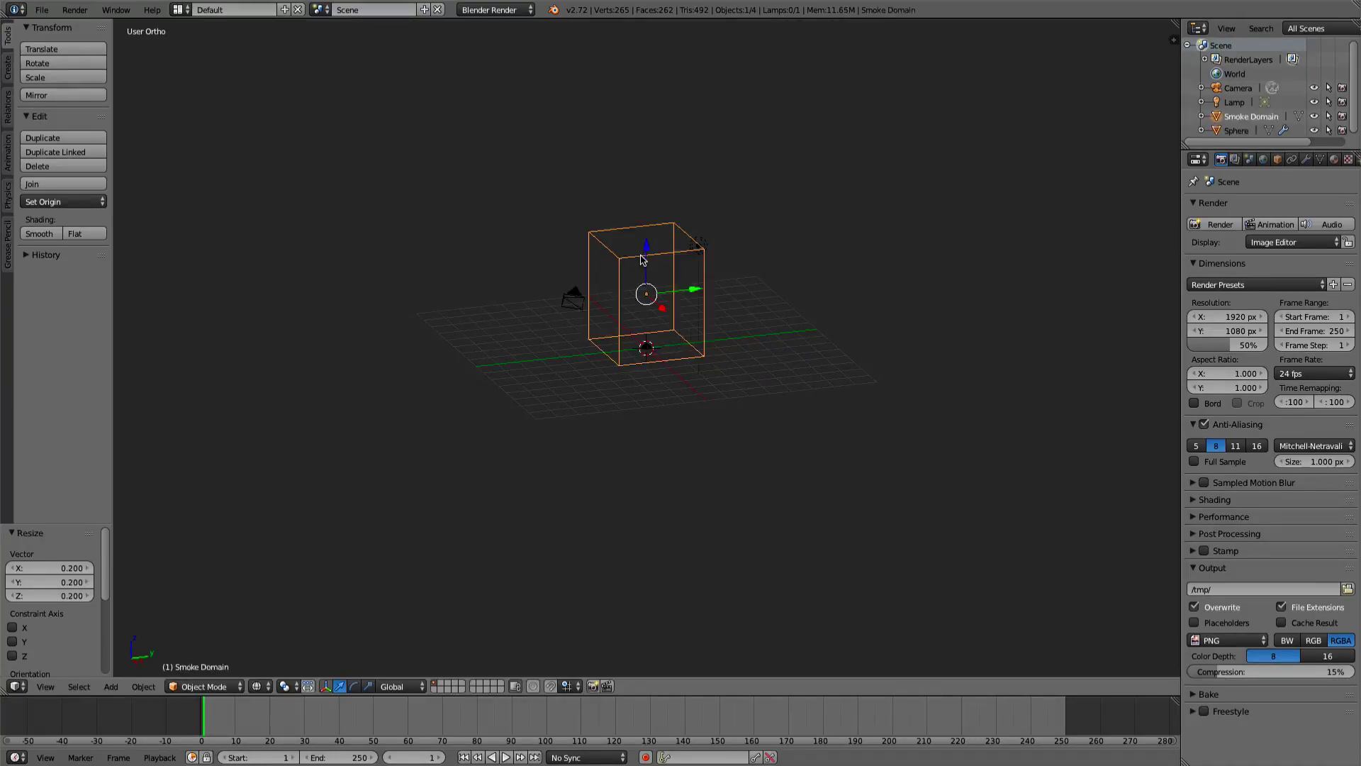
key(KP_1)
key(Tab)
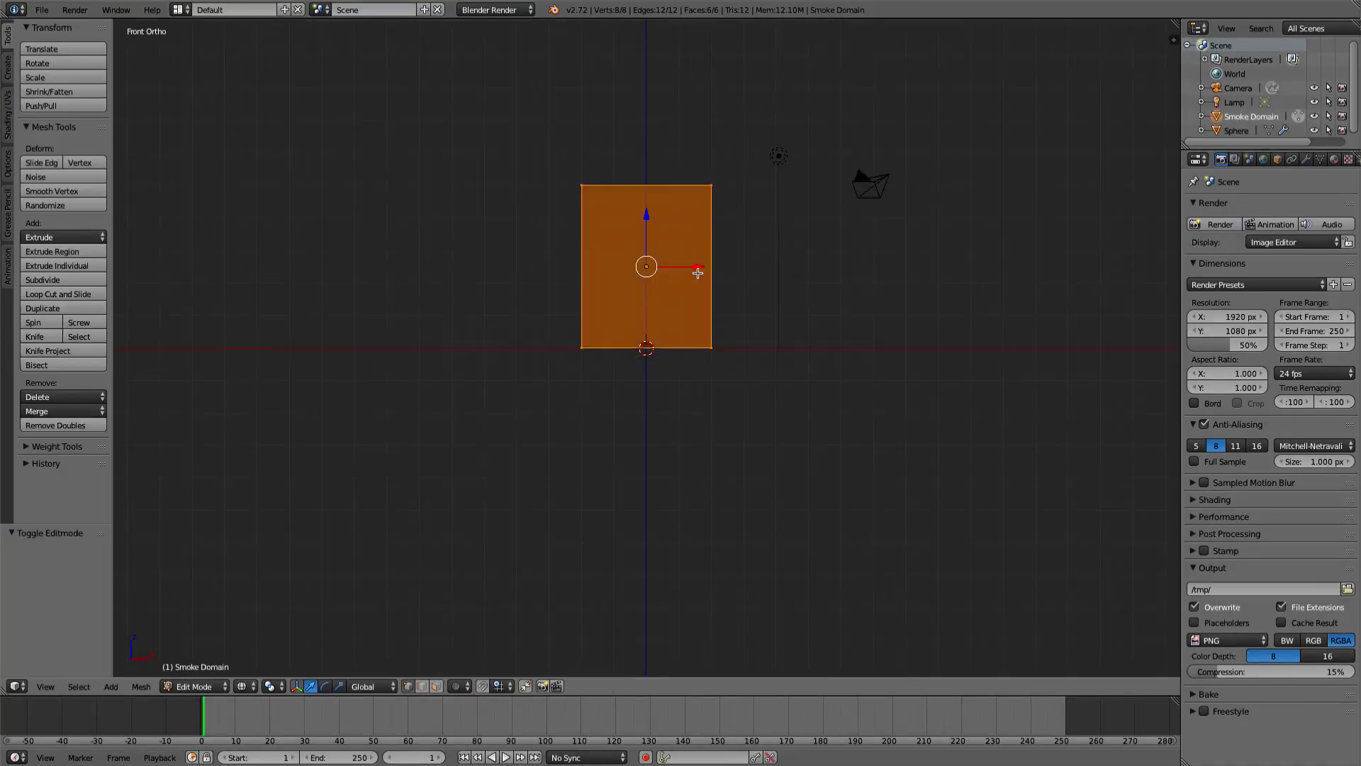
ctrl+drag(648, 217, 665, 133)
scroll(665, 134, up, 6)
shift+middle_drag(666, 139, 656, 559)
key(g)
key(z)
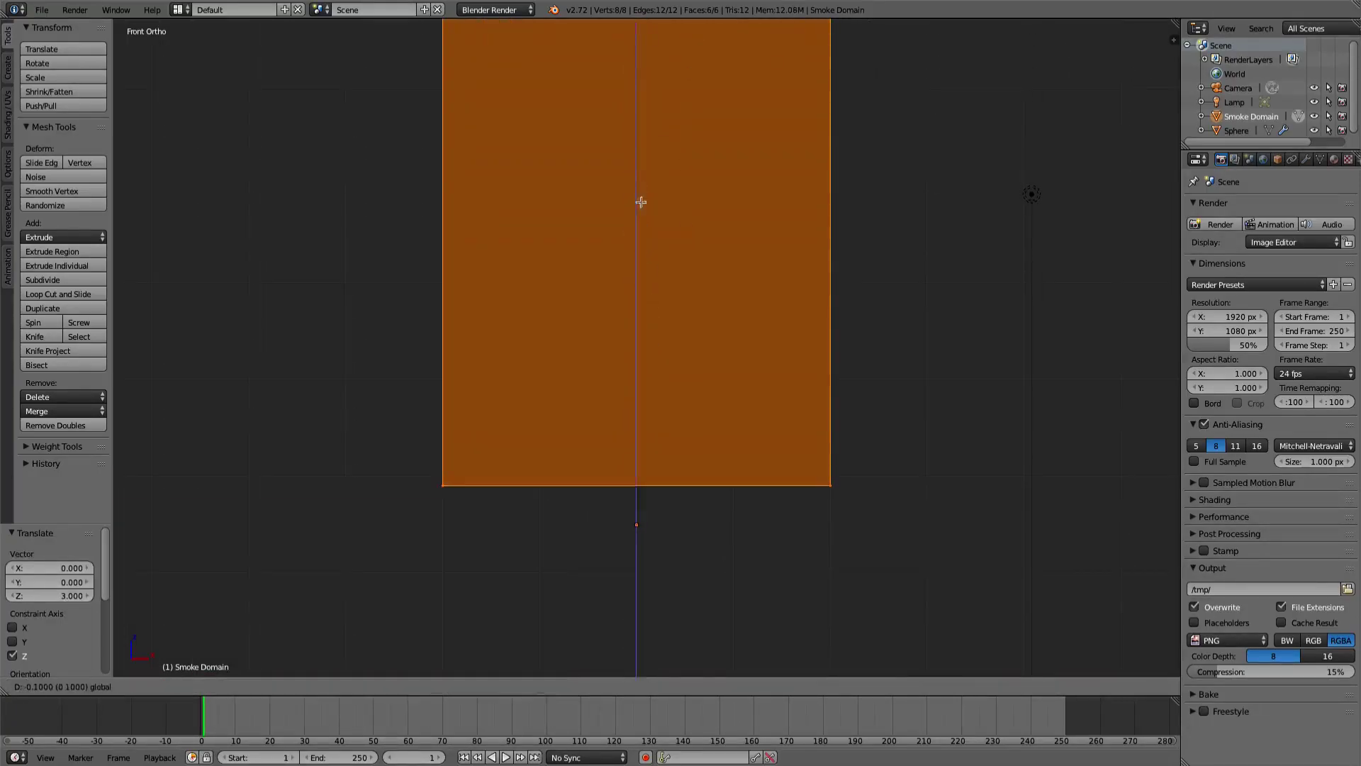
click(667, 232)
click(204, 687)
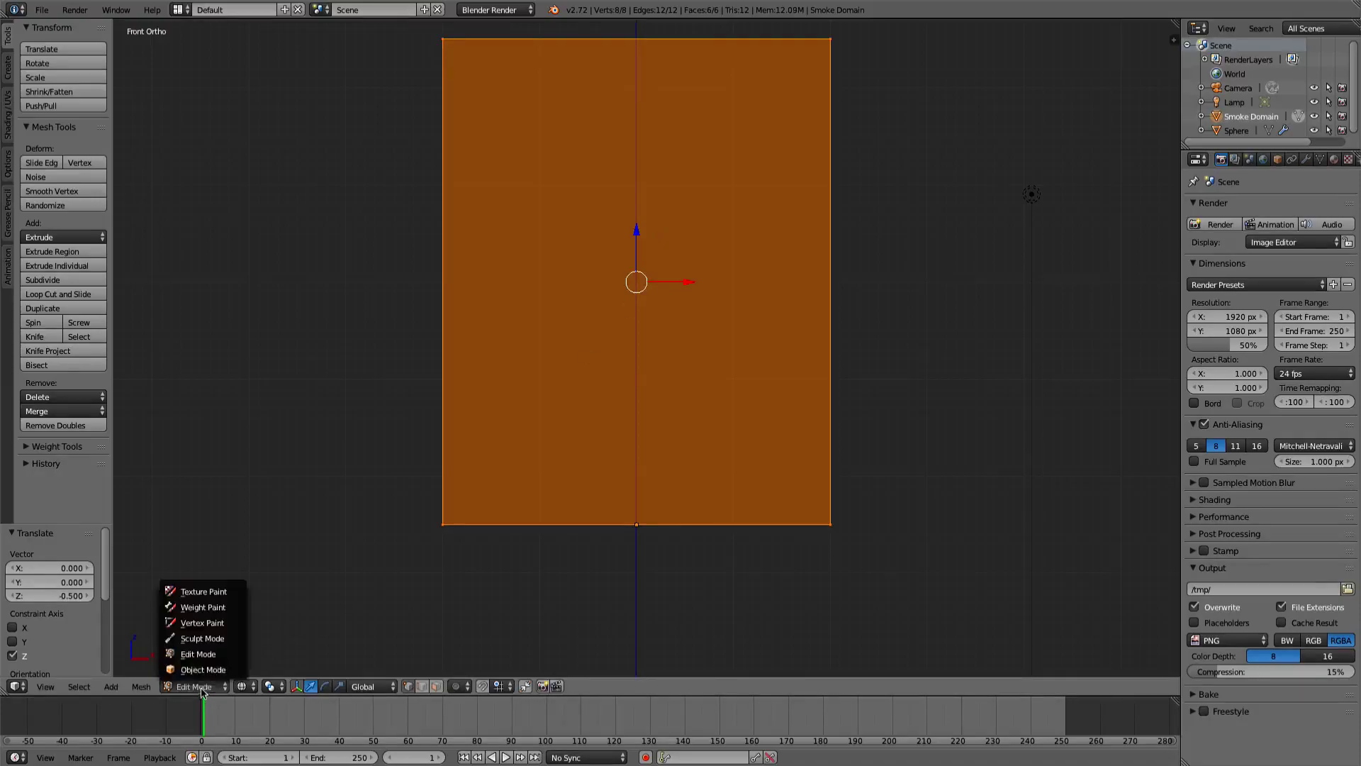
click(198, 667)
- Move the smoke domain object down 2.5 units along Z to the grid floor
scroll(656, 405, down, 3)
ctrl+drag(640, 403, 649, 547)
scroll(678, 505, down, 1)
- Enlarge the smoke domain uniformly from its base origin, then scale it by a factor of 0.7
key(s)
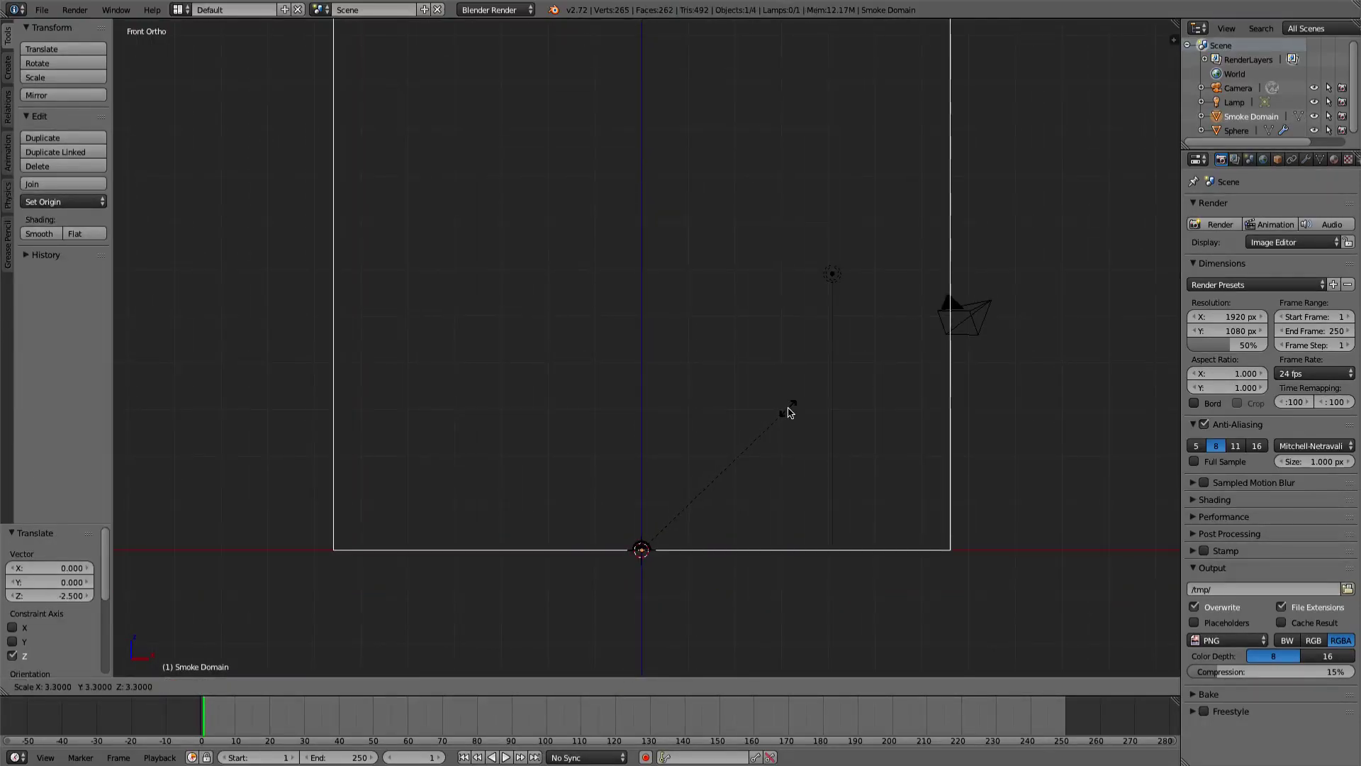
click(797, 405)
scroll(797, 405, down, 5)
middle_drag(797, 401, 686, 434)
key(s)
ctrl+click(738, 374)
scroll(686, 434, up, 2)
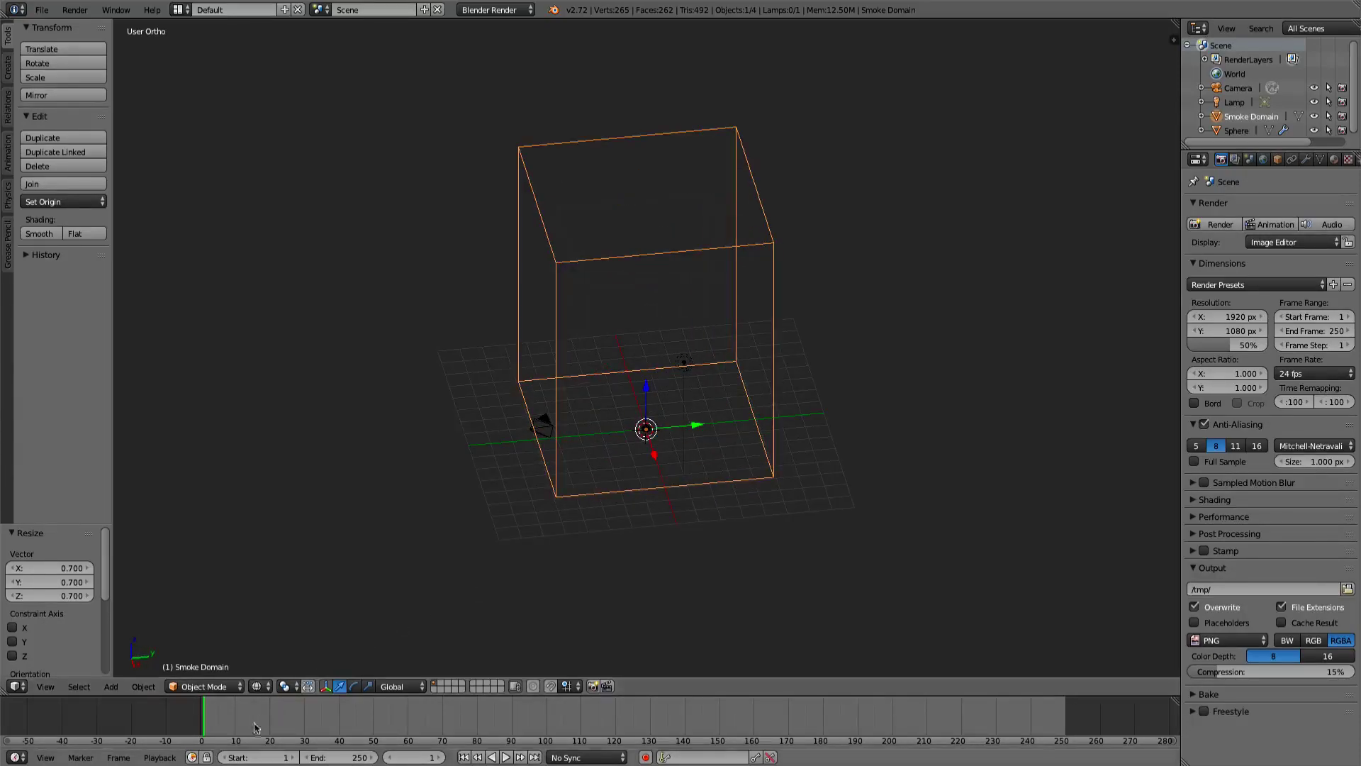
- Play the animation to preview the smoke rising in the domain, stop it, and scrub back to frame 2
click(508, 757)
middle_drag(763, 556, 703, 563)
scroll(672, 434, up, 2)
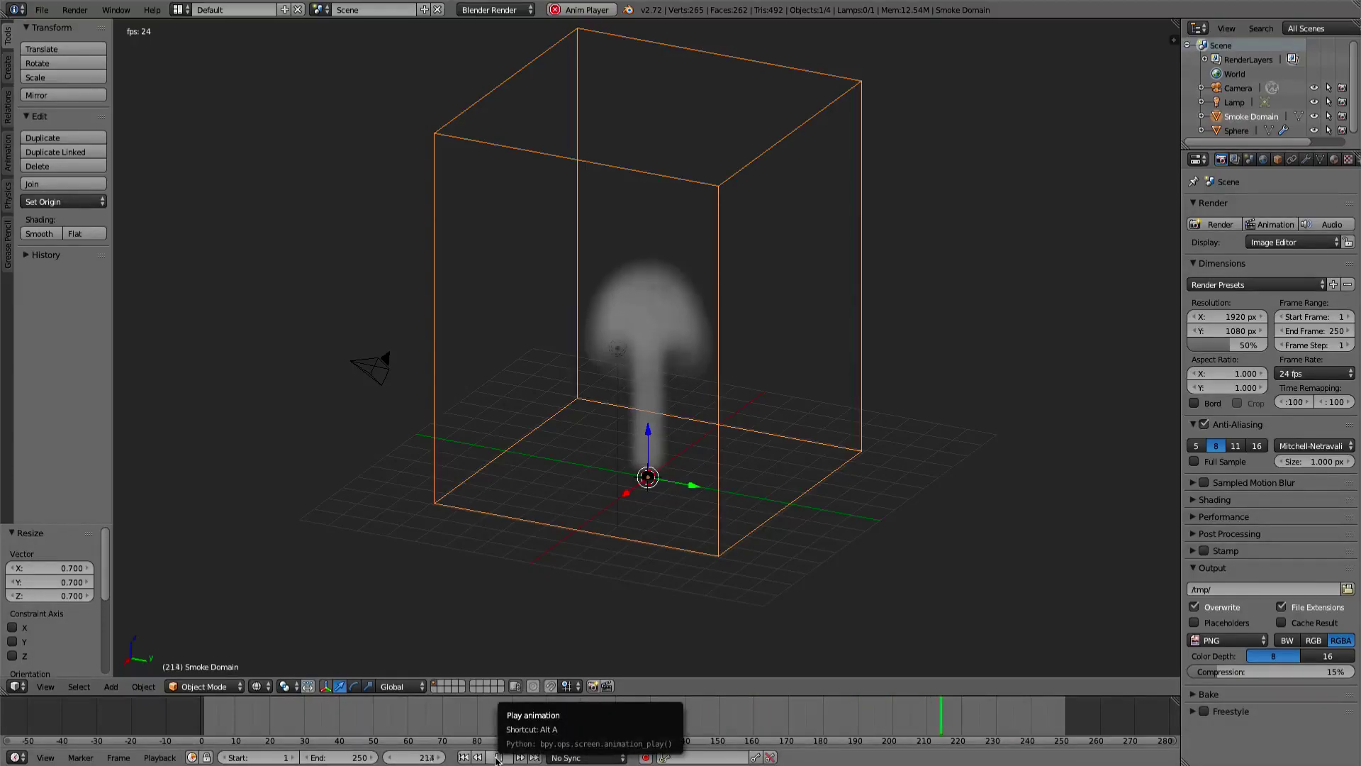
click(499, 758)
drag(512, 716, 206, 717)
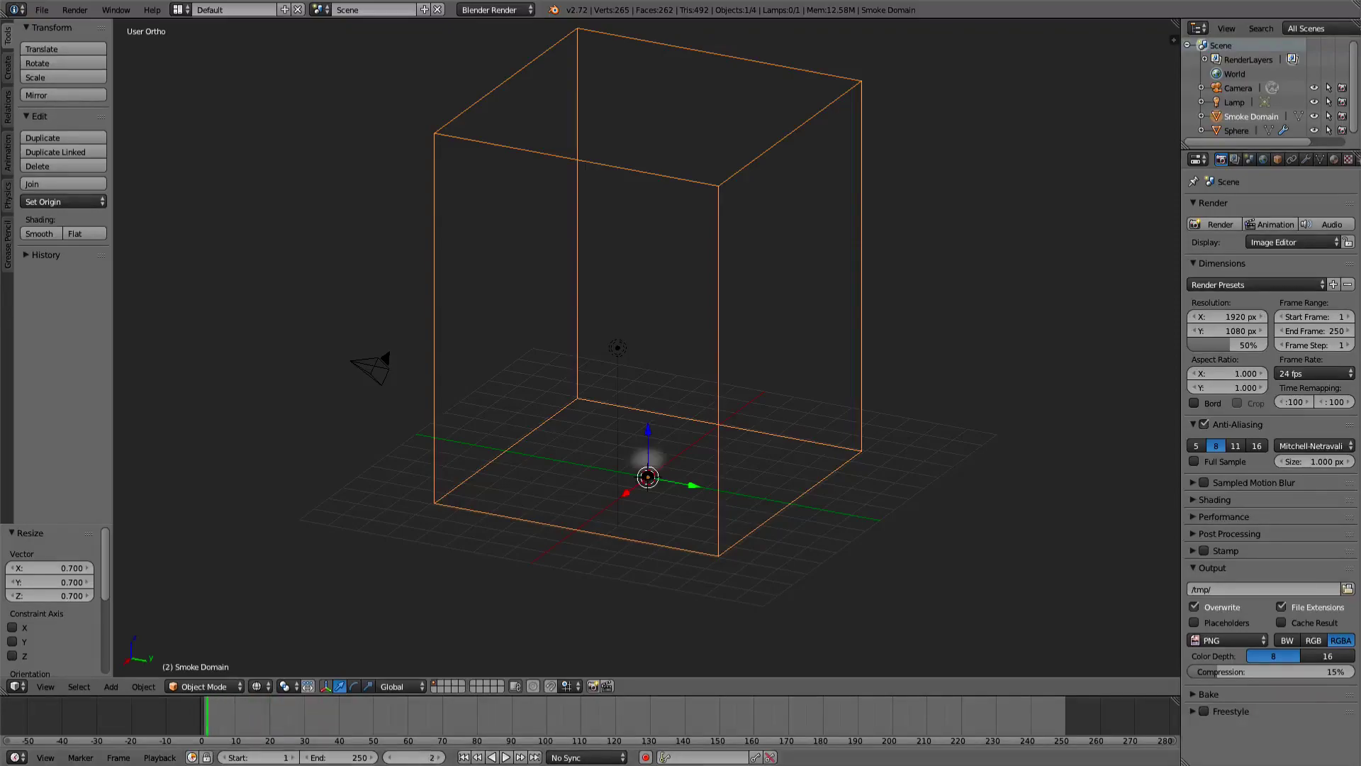
- Return the timeline to frame 0 and set the animation's end frame to 100, then change it to 200
click(347, 758)
key(Return)
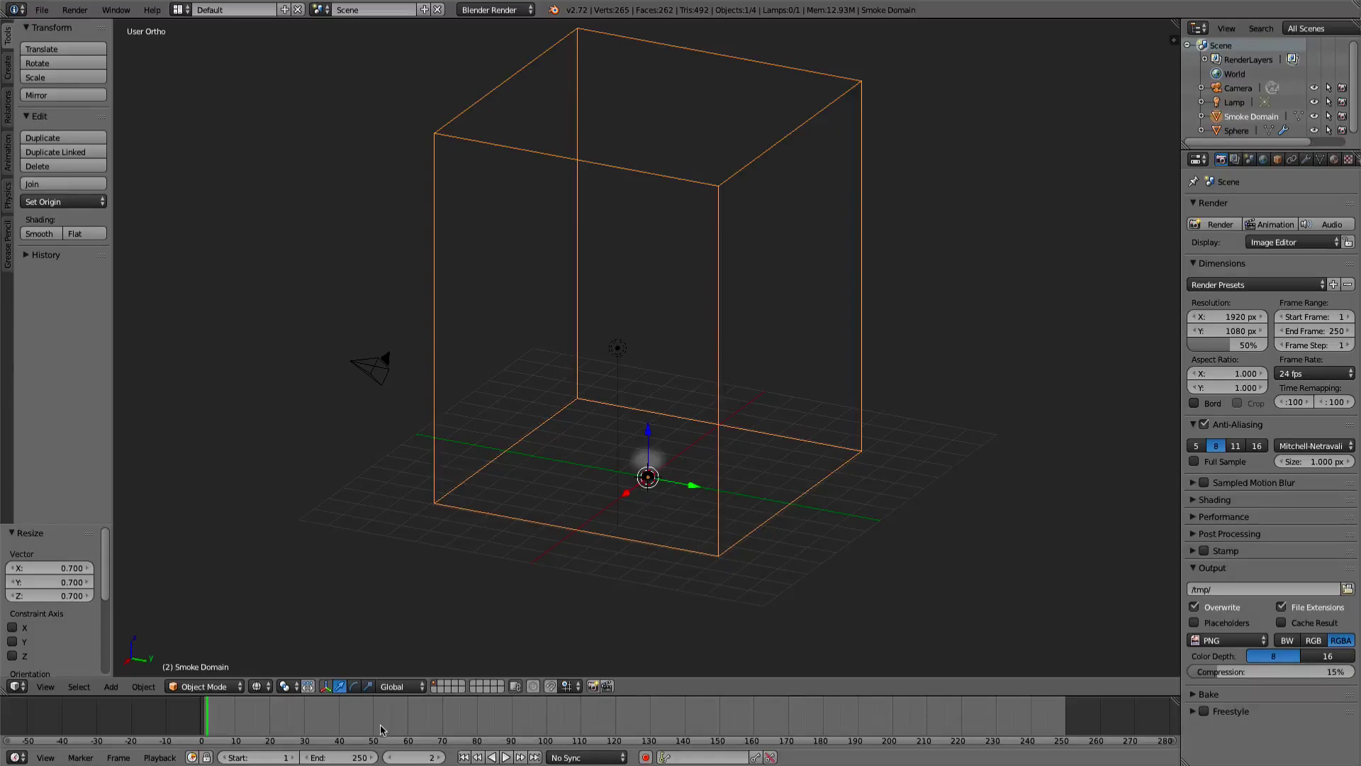
drag(206, 733, 178, 737)
click(339, 757)
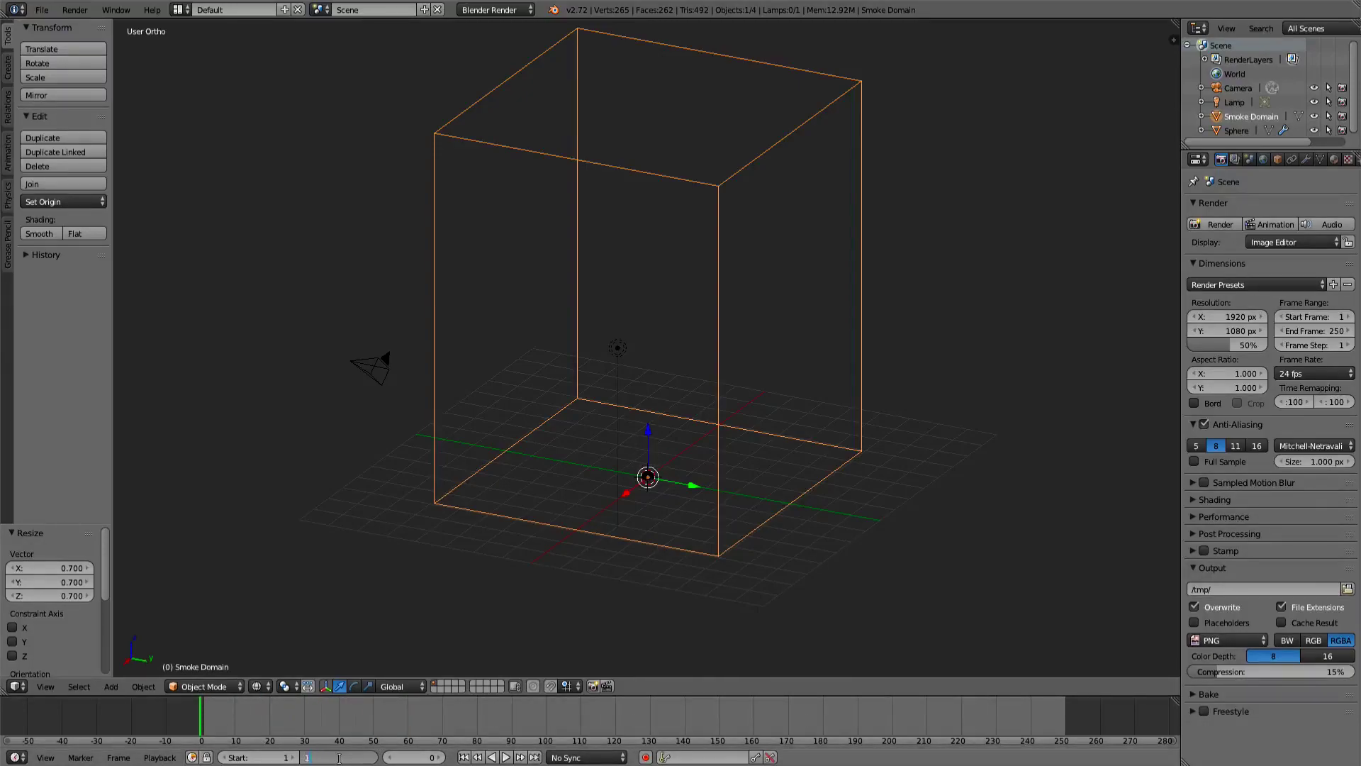
text(100)
key(Return)
click(339, 758)
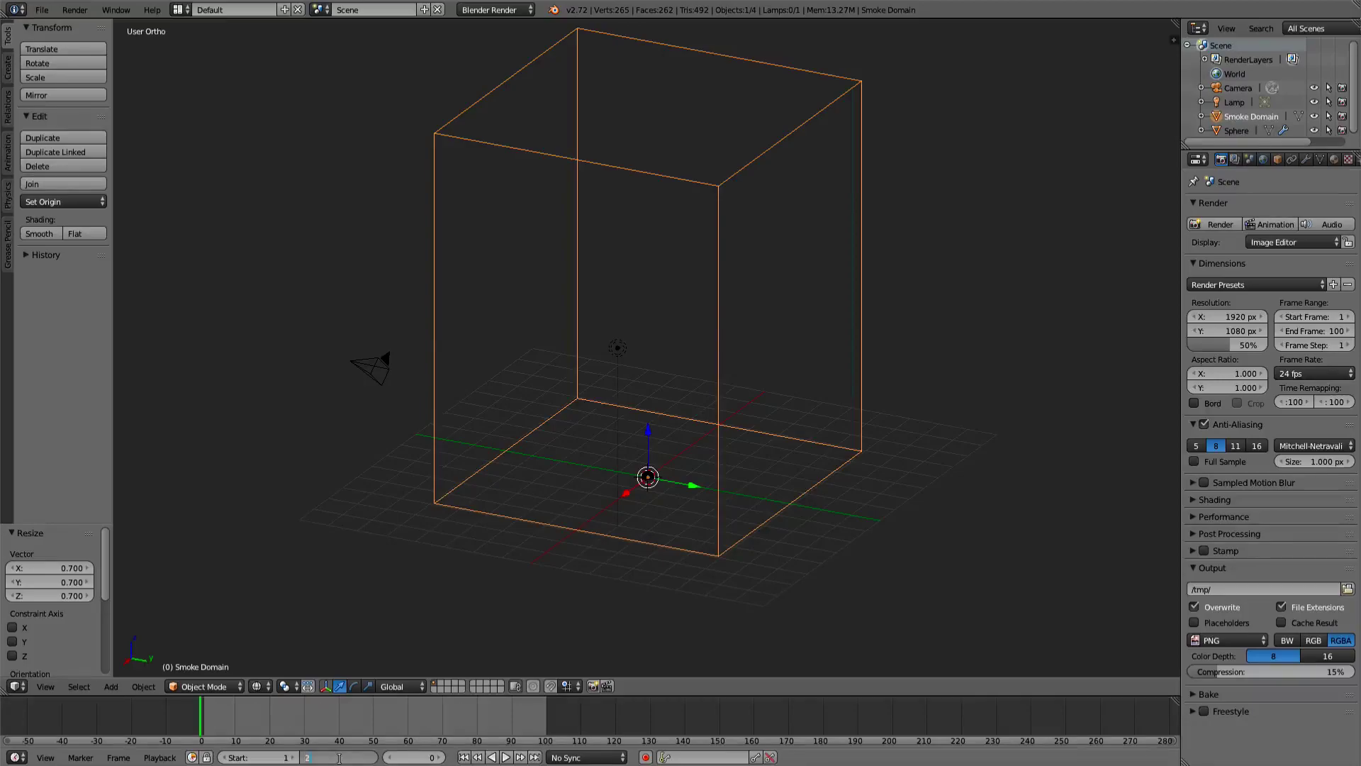
text(200)
key(Return)
- Select the small dome, widen the properties area, and show the dome's physics settings
scroll(390, 710, up, 1)
scroll(594, 482, down, 2)
scroll(611, 460, up, 1)
middle_drag(647, 462, 656, 457)
right_click(649, 459)
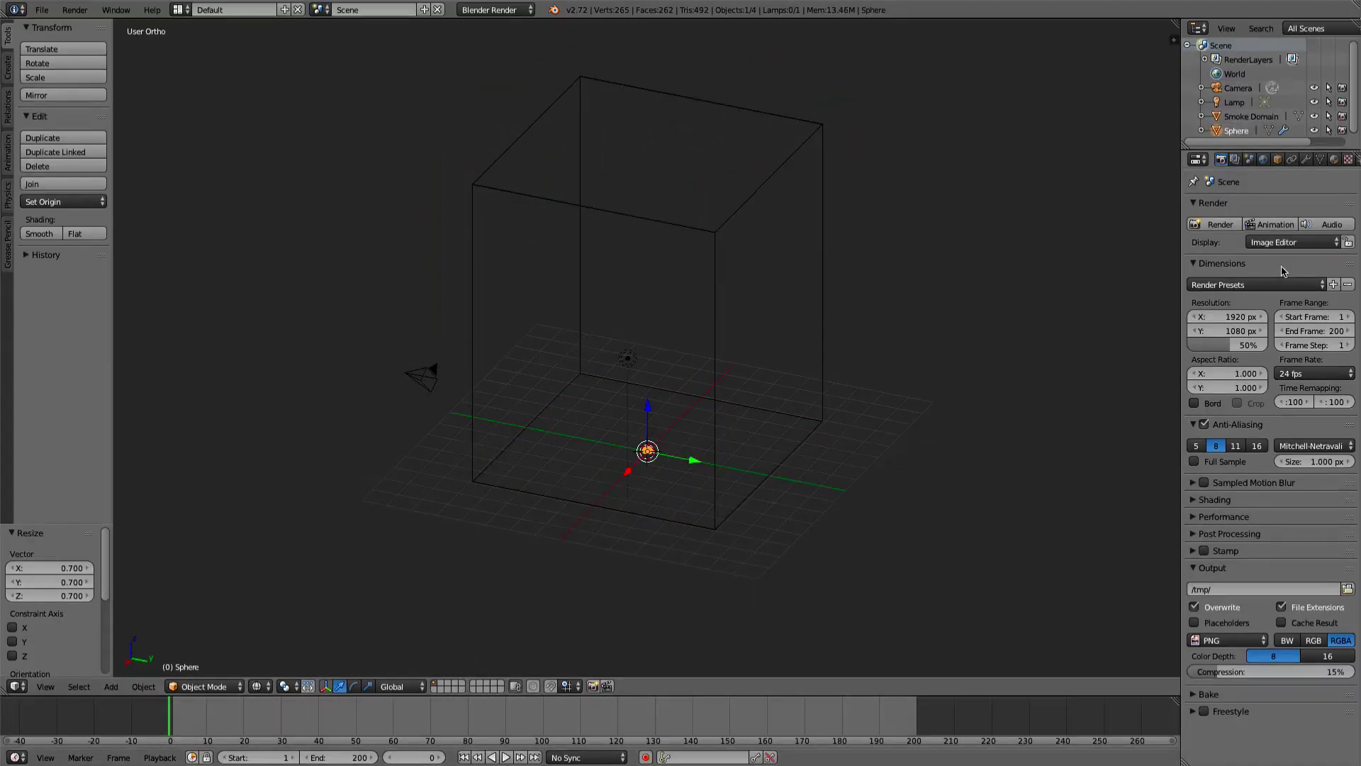
drag(1182, 199, 951, 209)
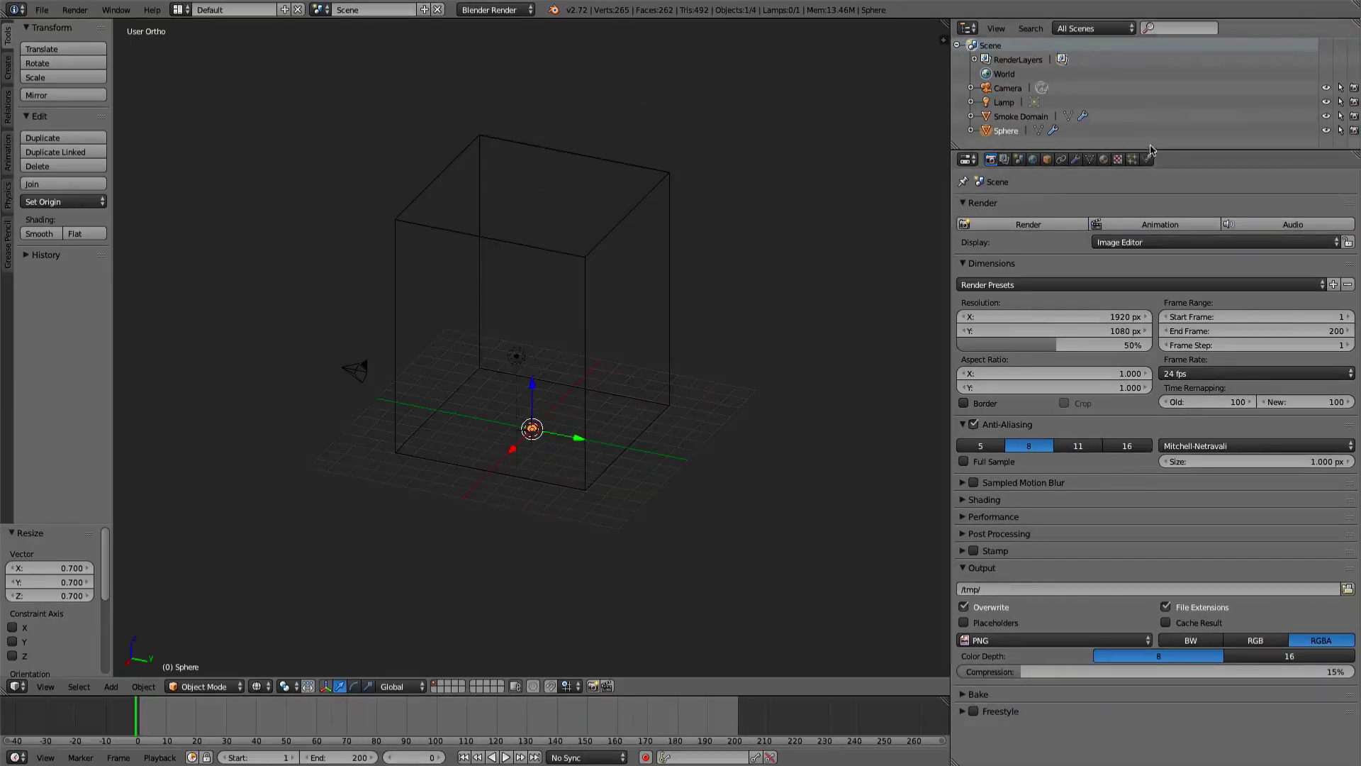
click(1147, 159)
middle_drag(742, 423, 563, 457)
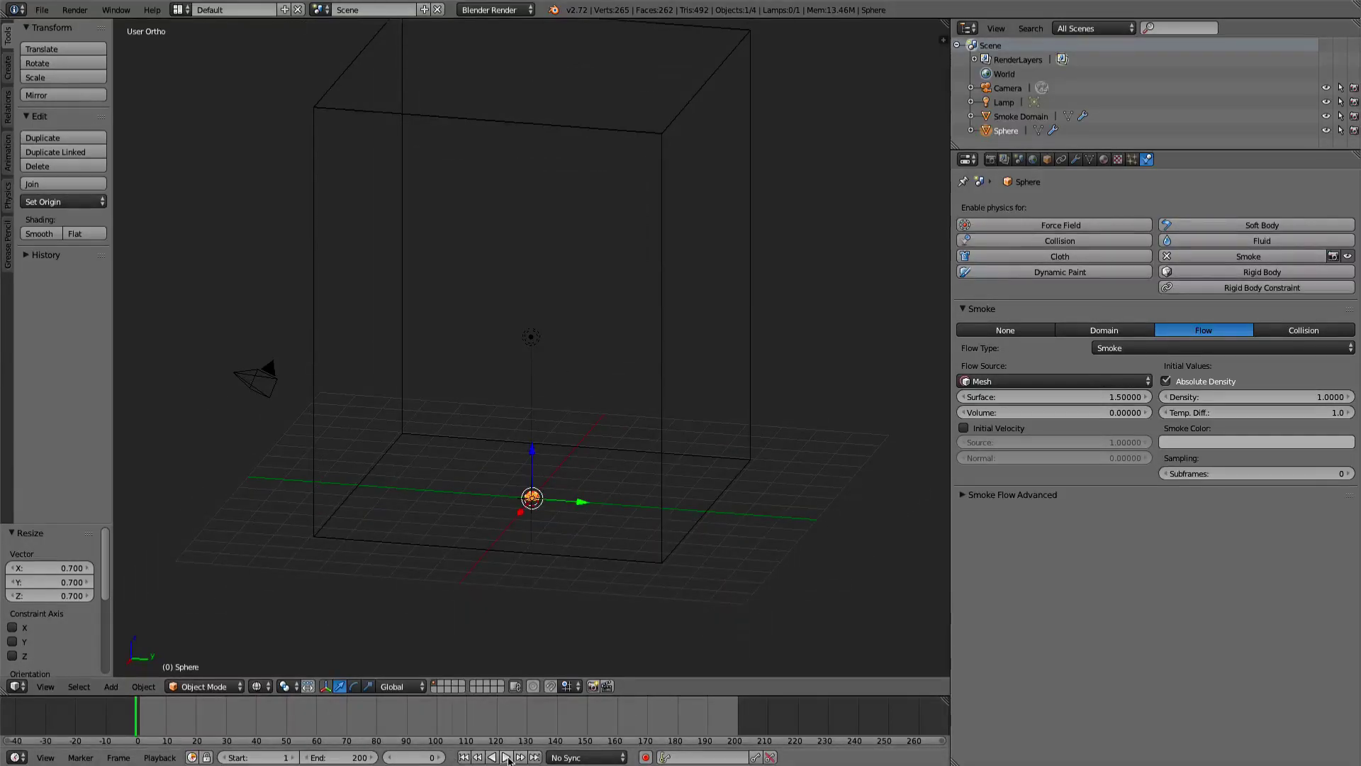
- Play the animation to examine the smoke emitted from the dome's mesh, then cancel playback
click(506, 757)
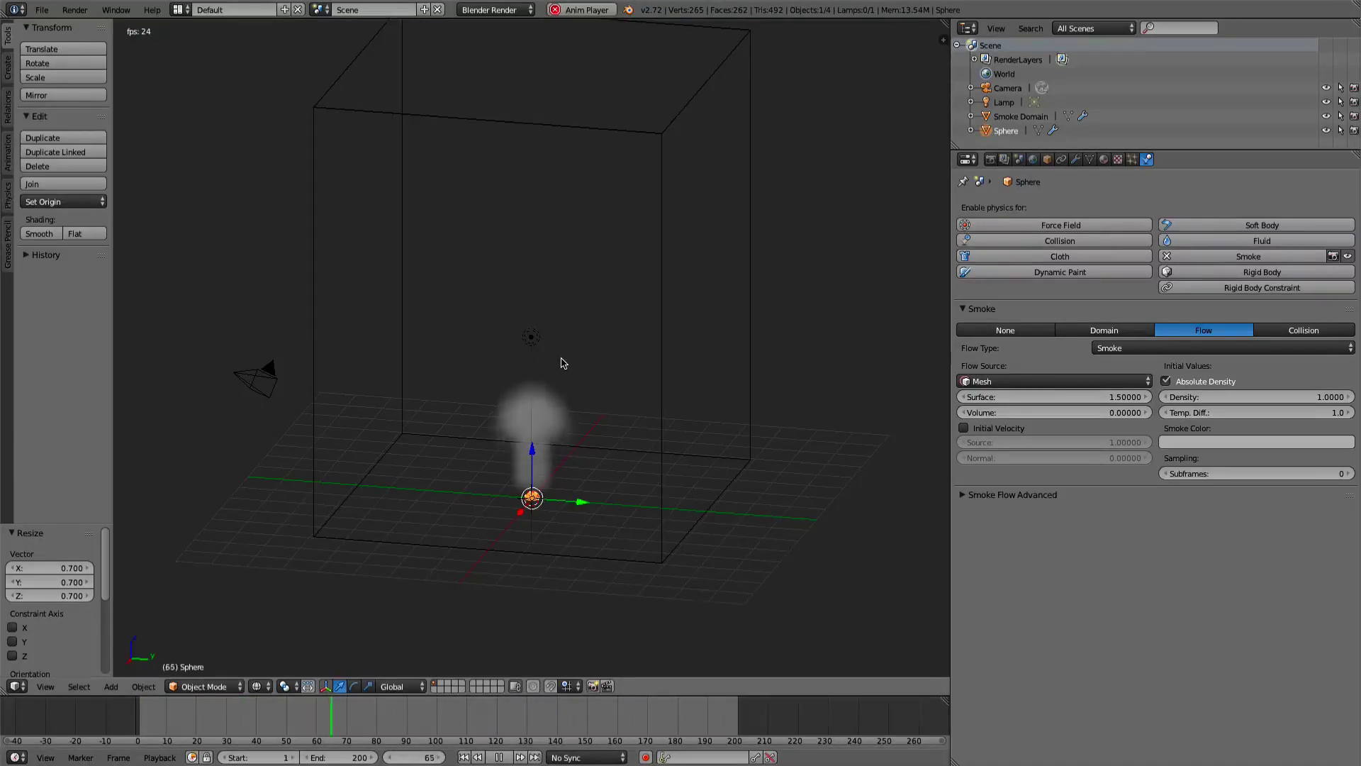
key(KP_5)
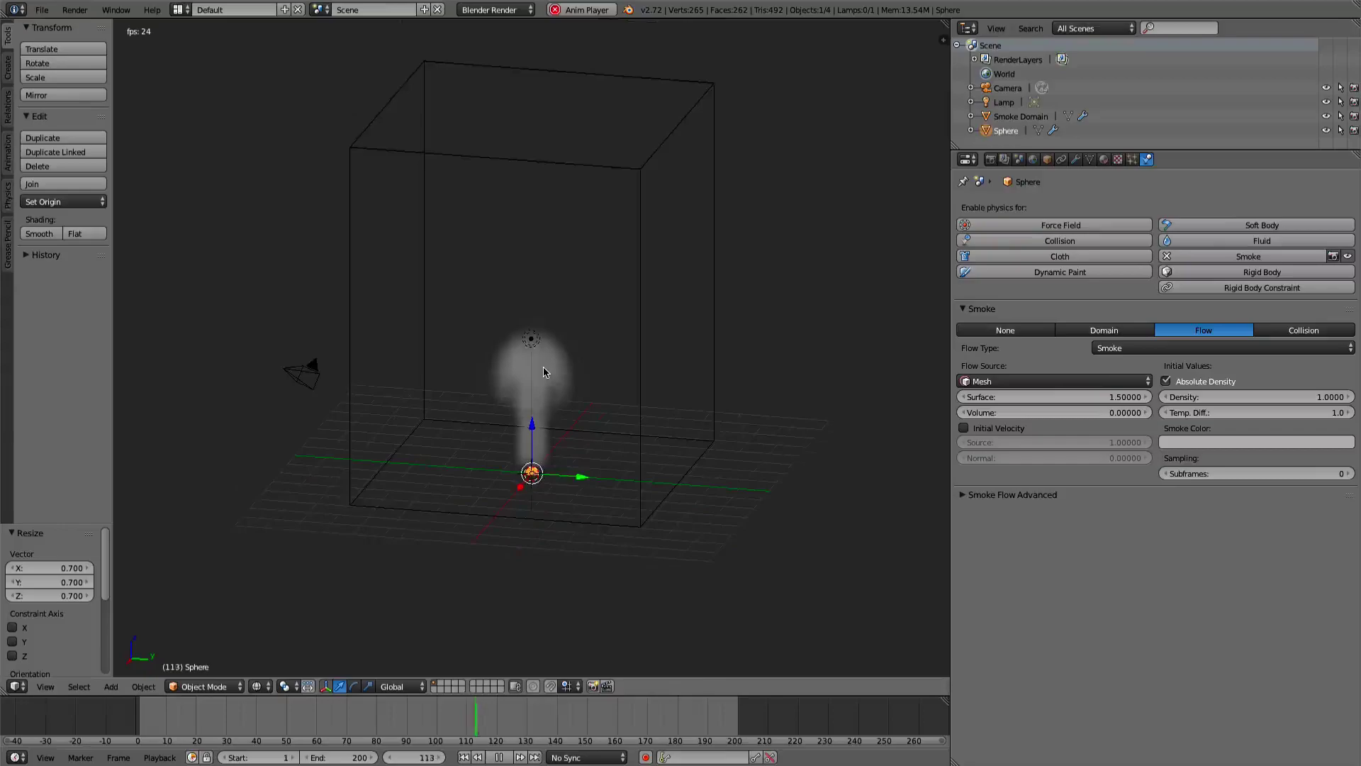
key(Escape)
- Set the dome's smoke flow source to Particle System
click(1064, 380)
click(1060, 363)
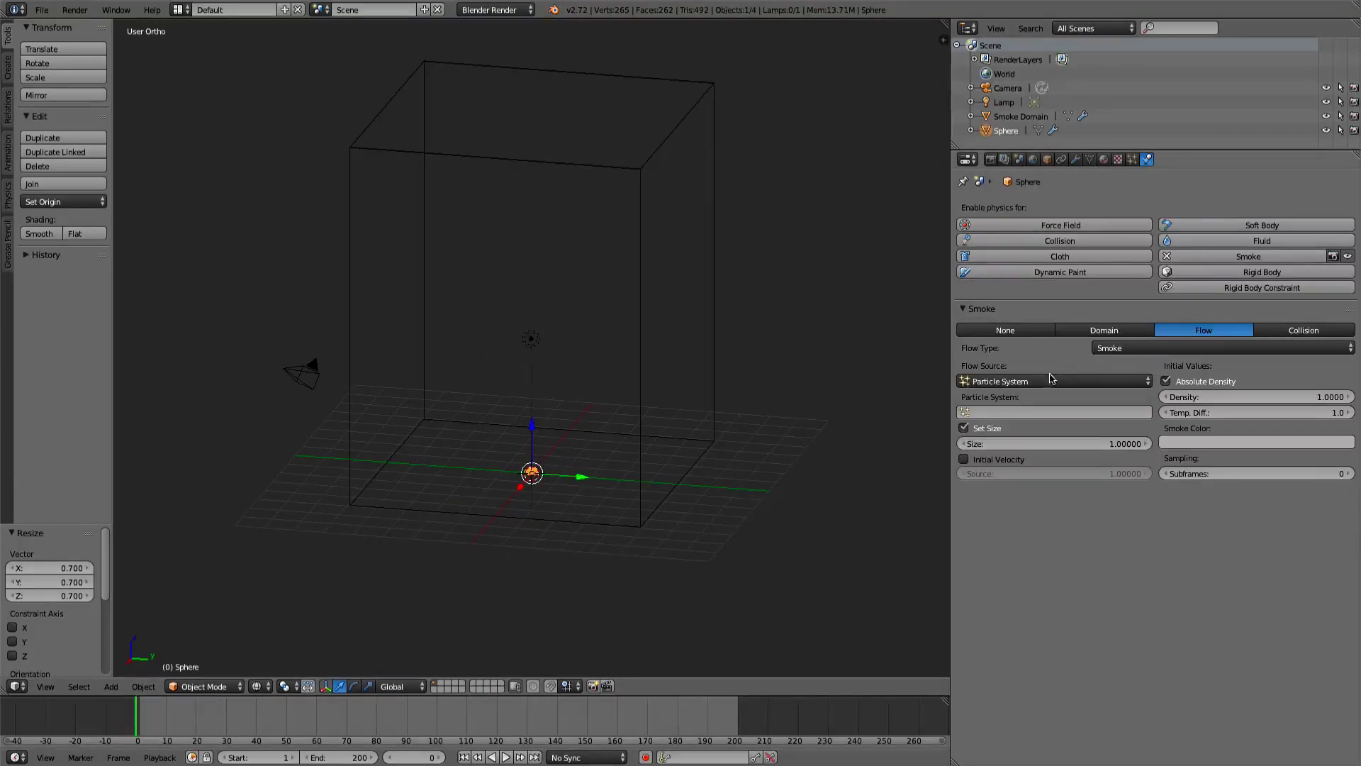
scroll(594, 424, up, 2)
scroll(588, 435, down, 1)
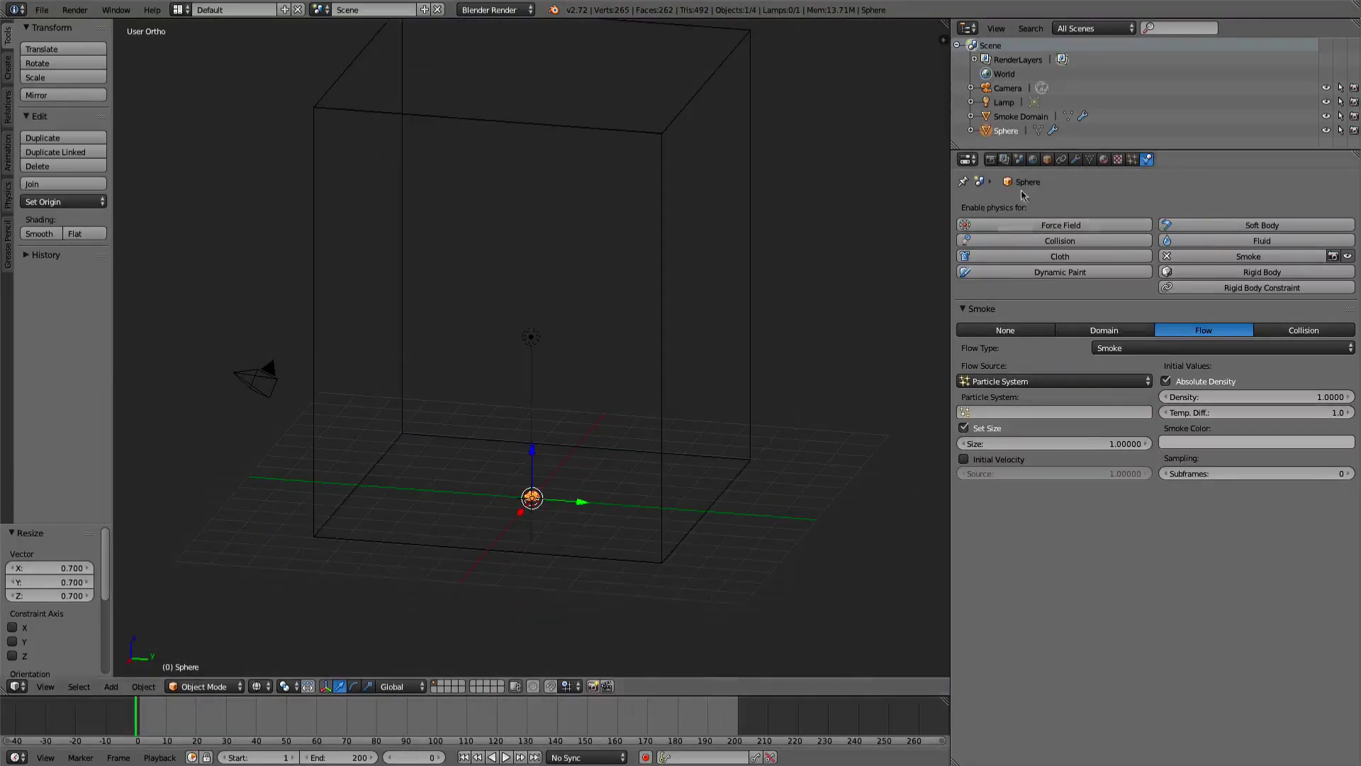
- Add a particle system to the dome and set its emission number to 1500
click(1133, 160)
click(1096, 241)
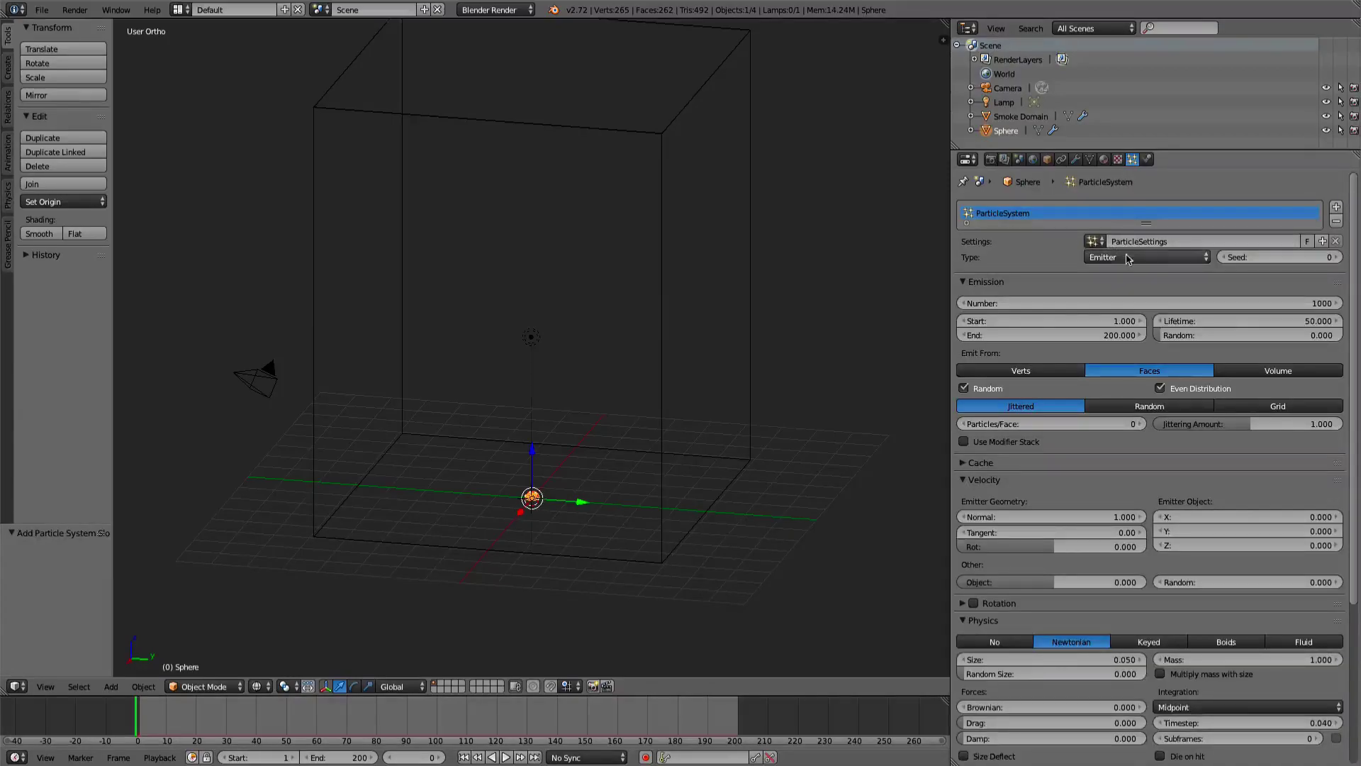
scroll(1115, 309, down, 2)
scroll(1117, 312, up, 1)
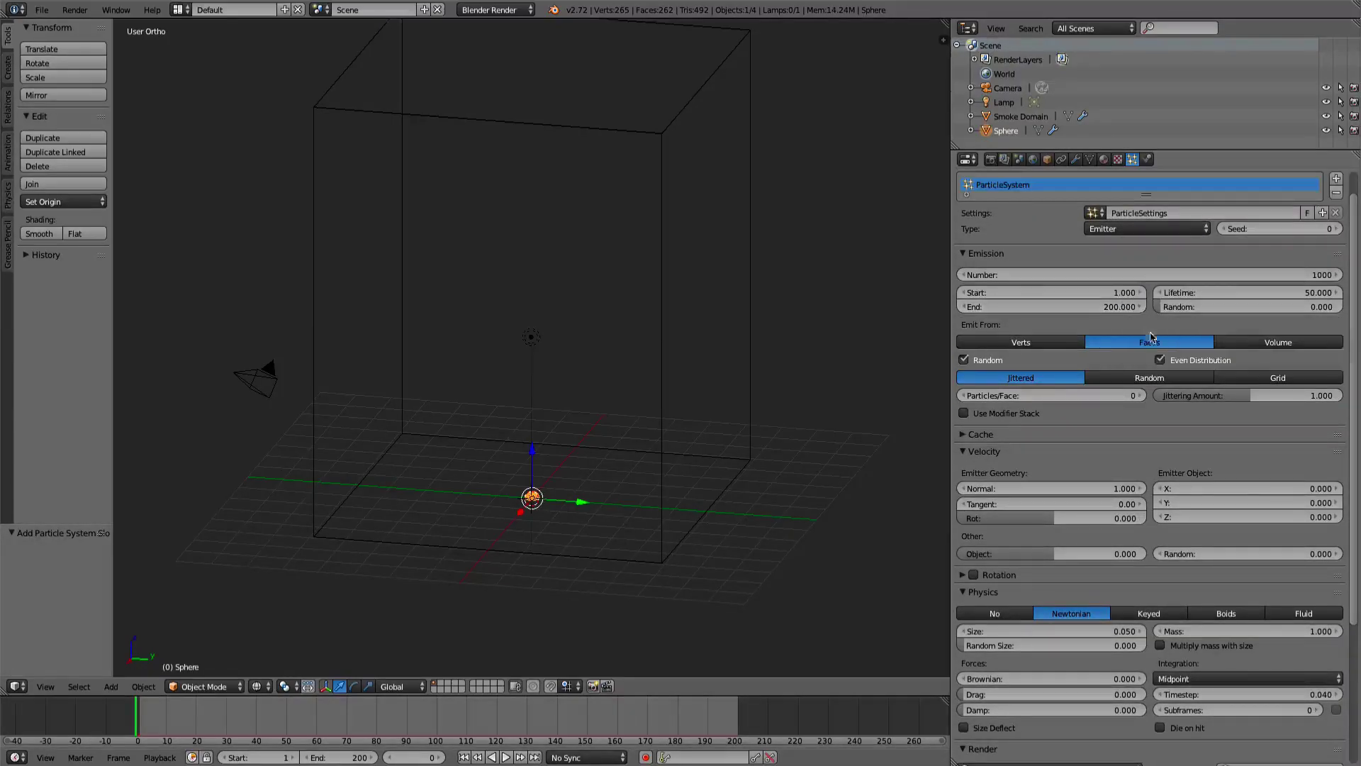
scroll(1132, 323, down, 1)
scroll(1131, 321, up, 1)
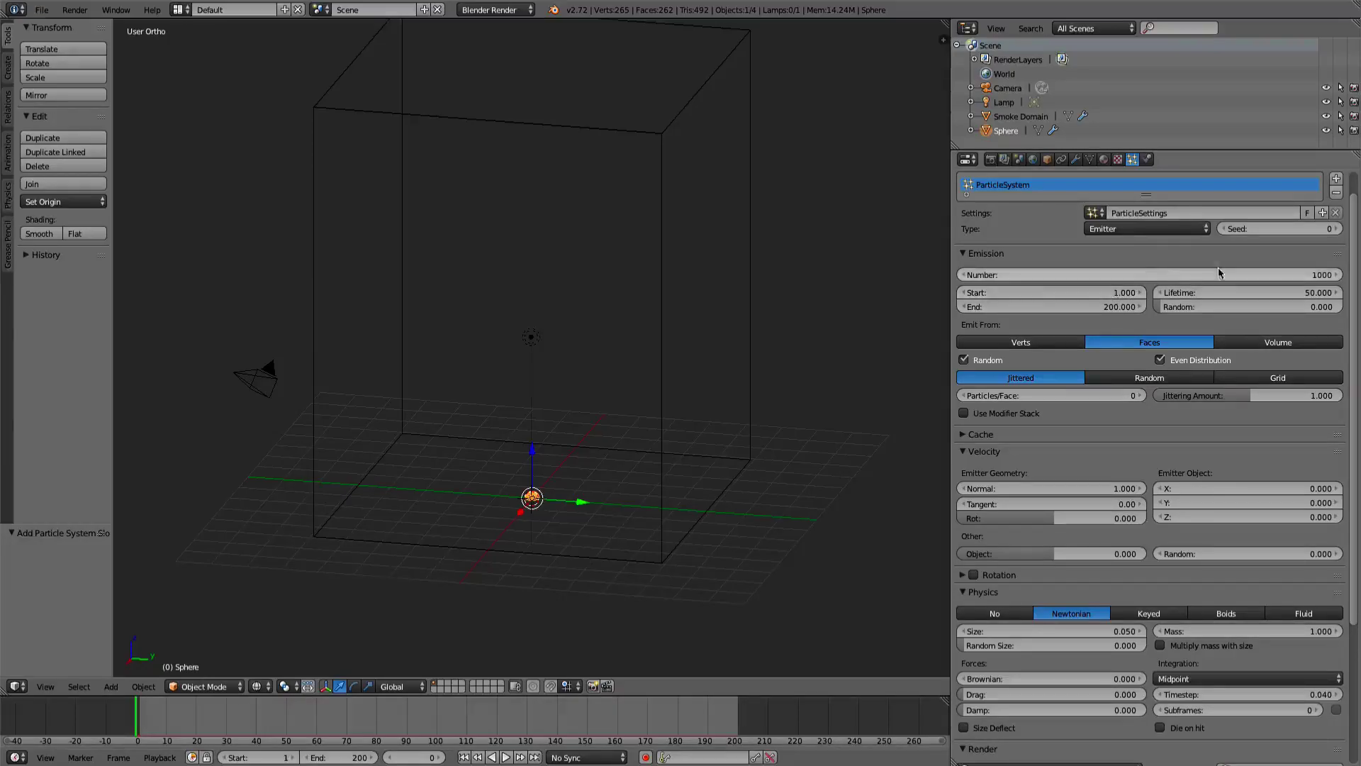
click(1268, 276)
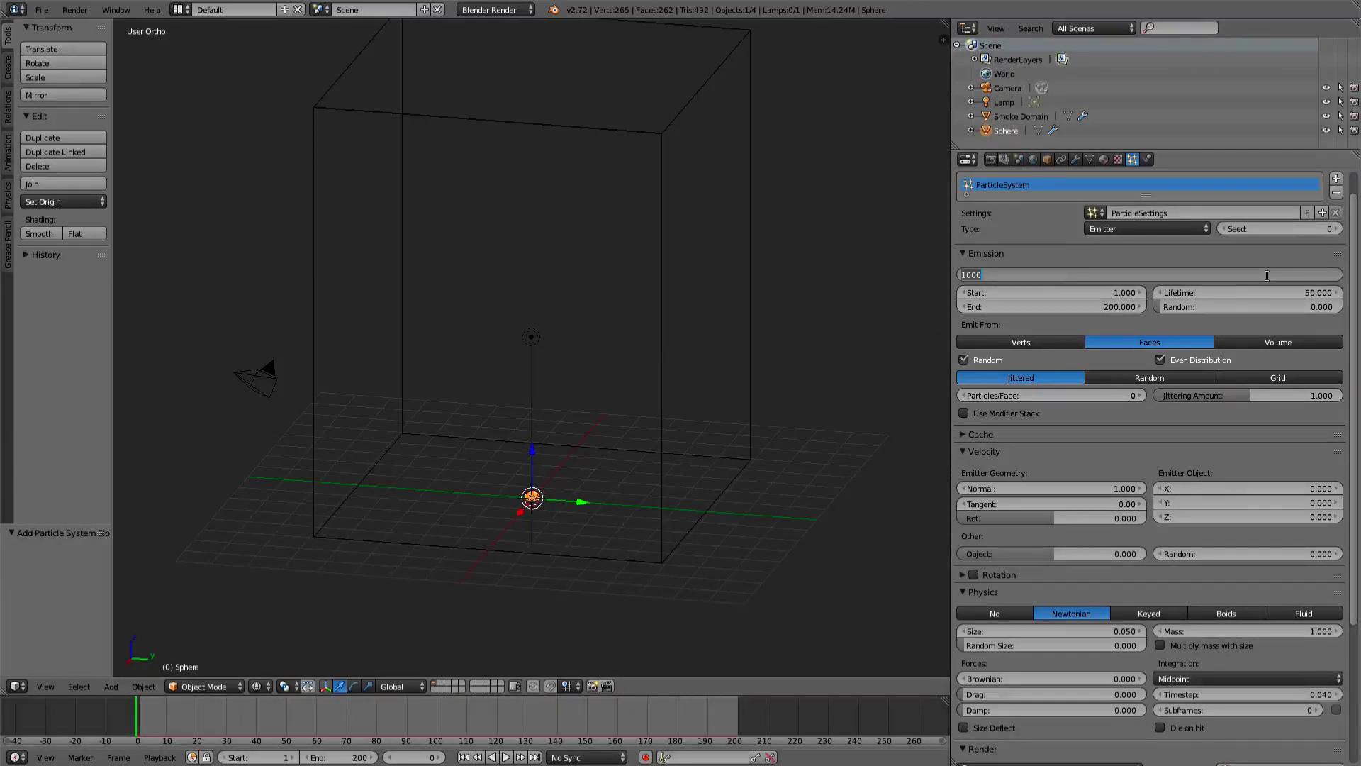
key(Return)
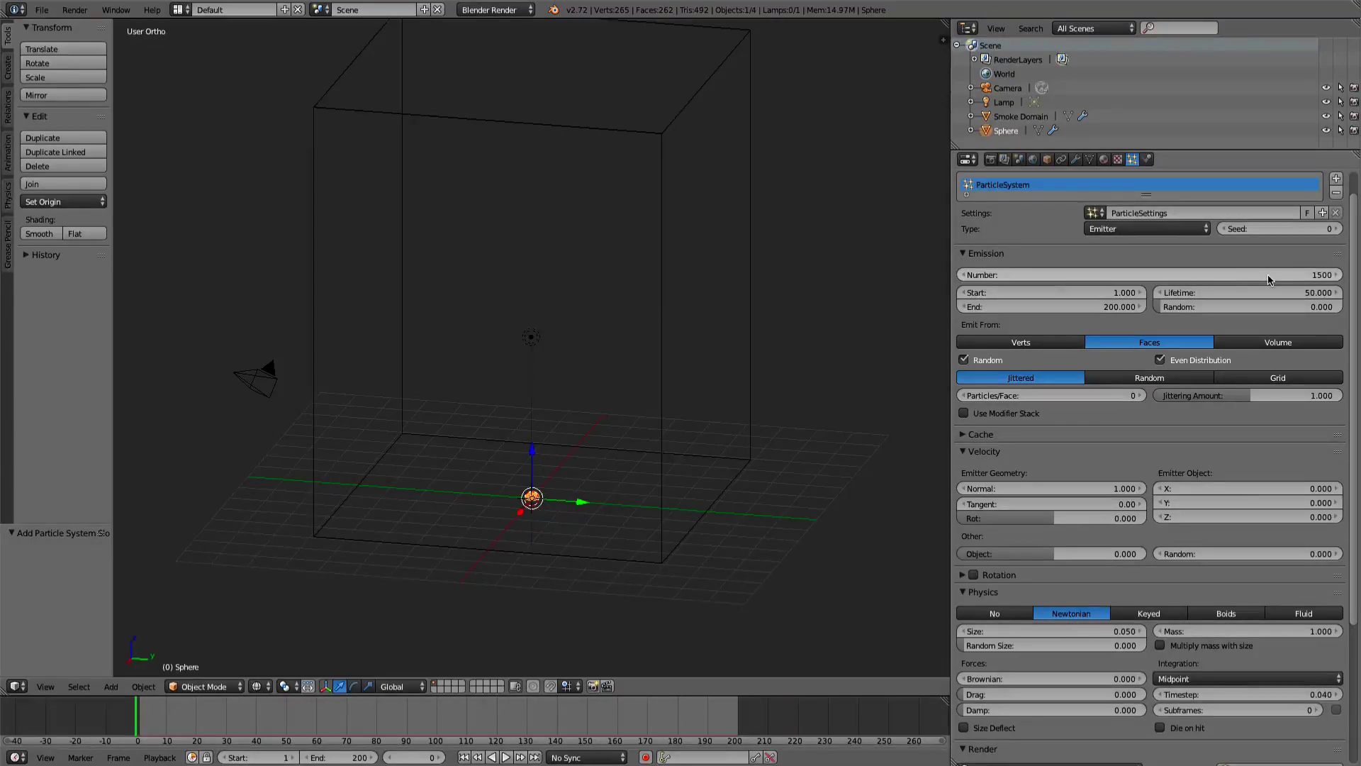
- Set the particle system's lifetime to 2 and its lifetime randomness to 1
click(1322, 296)
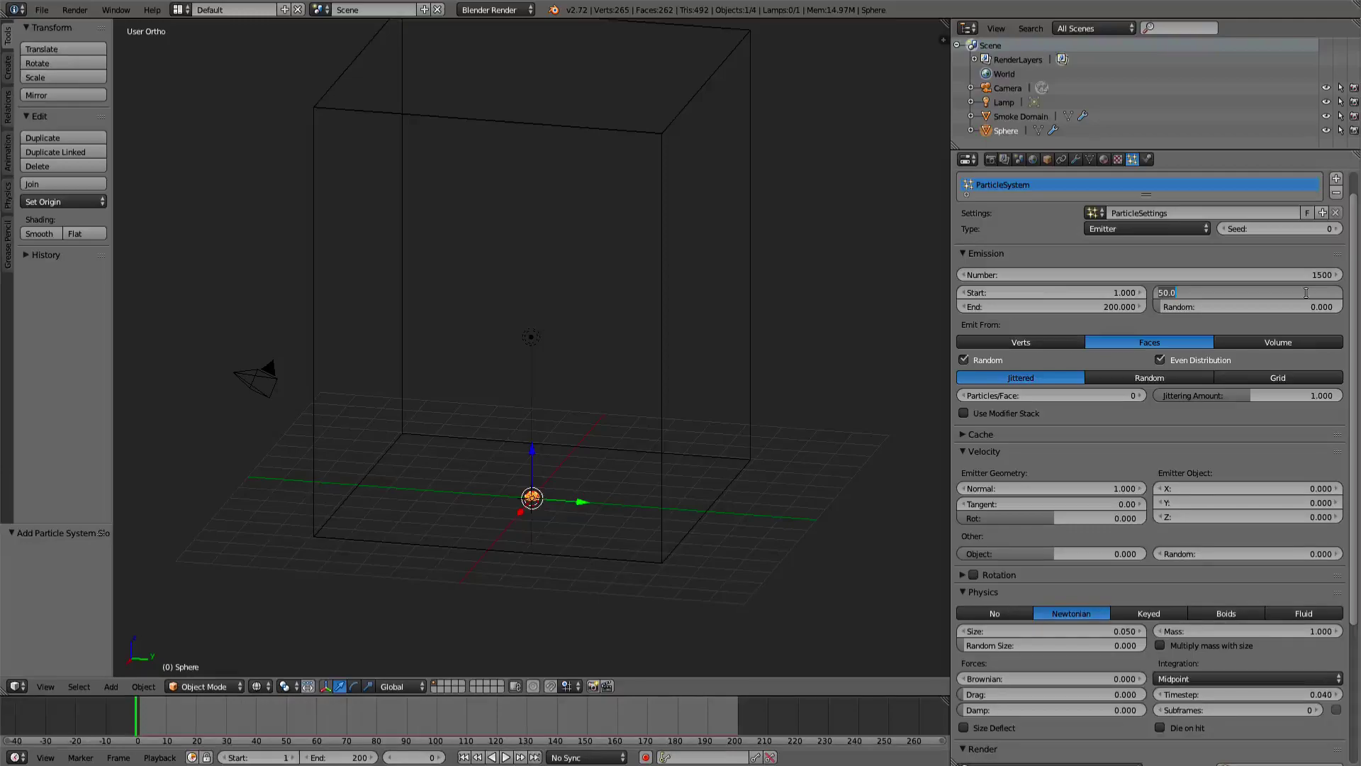
text(1)
key(Return)
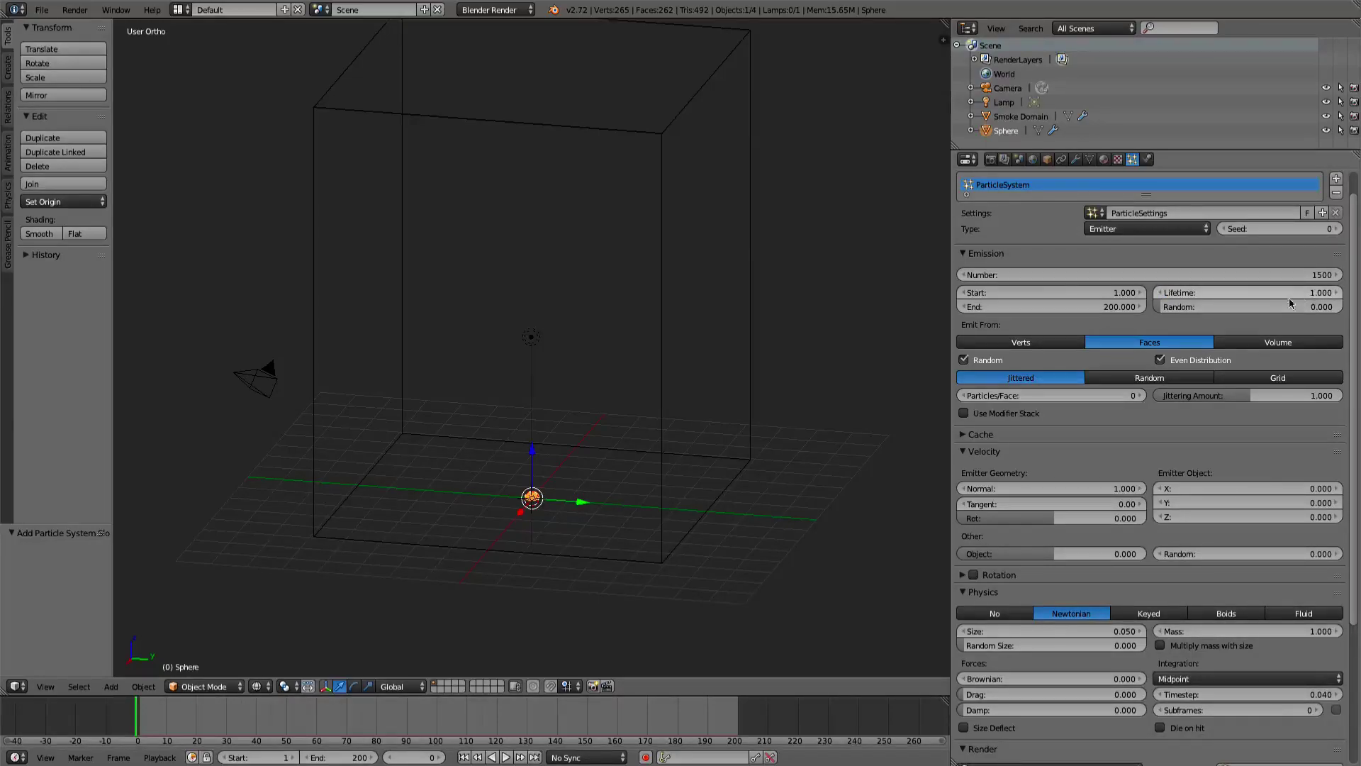
click(1295, 306)
text(1)
key(Return)
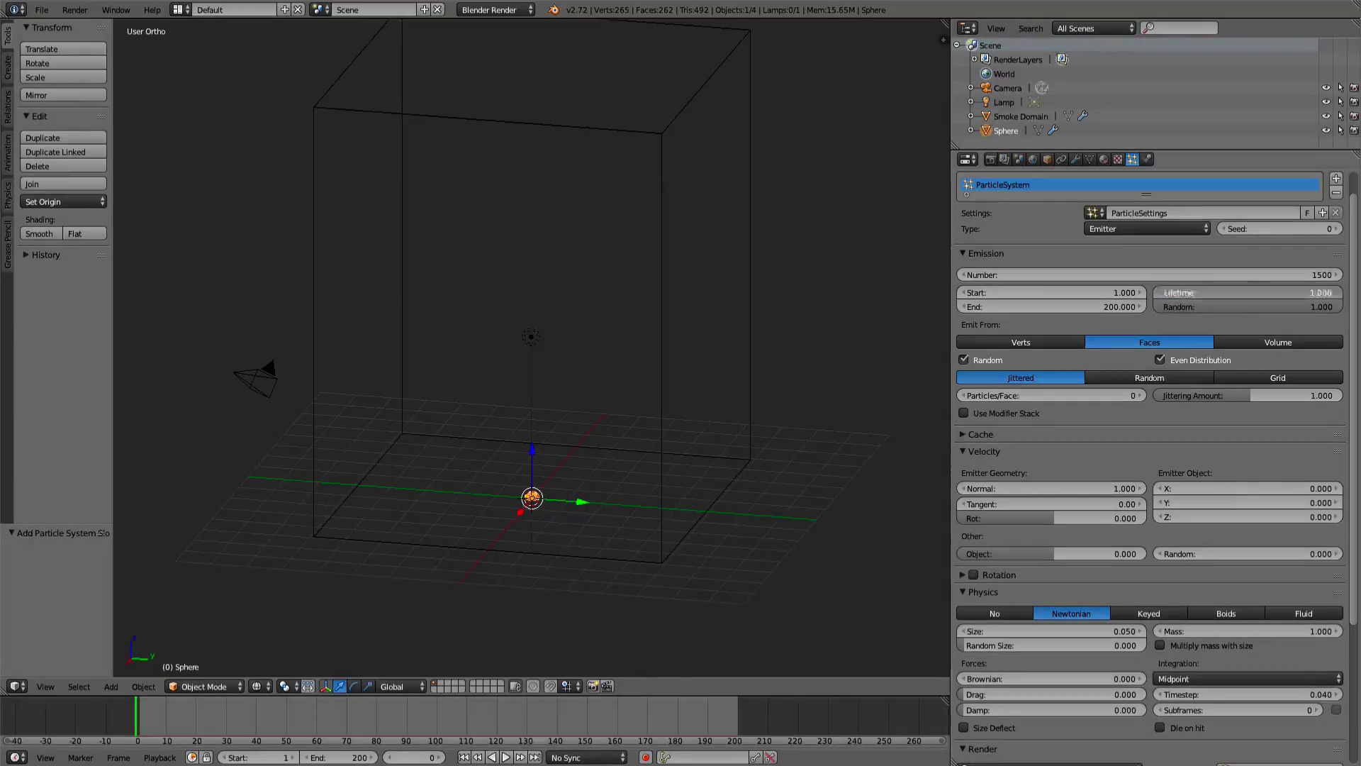
click(1254, 292)
text(2)
key(Return)
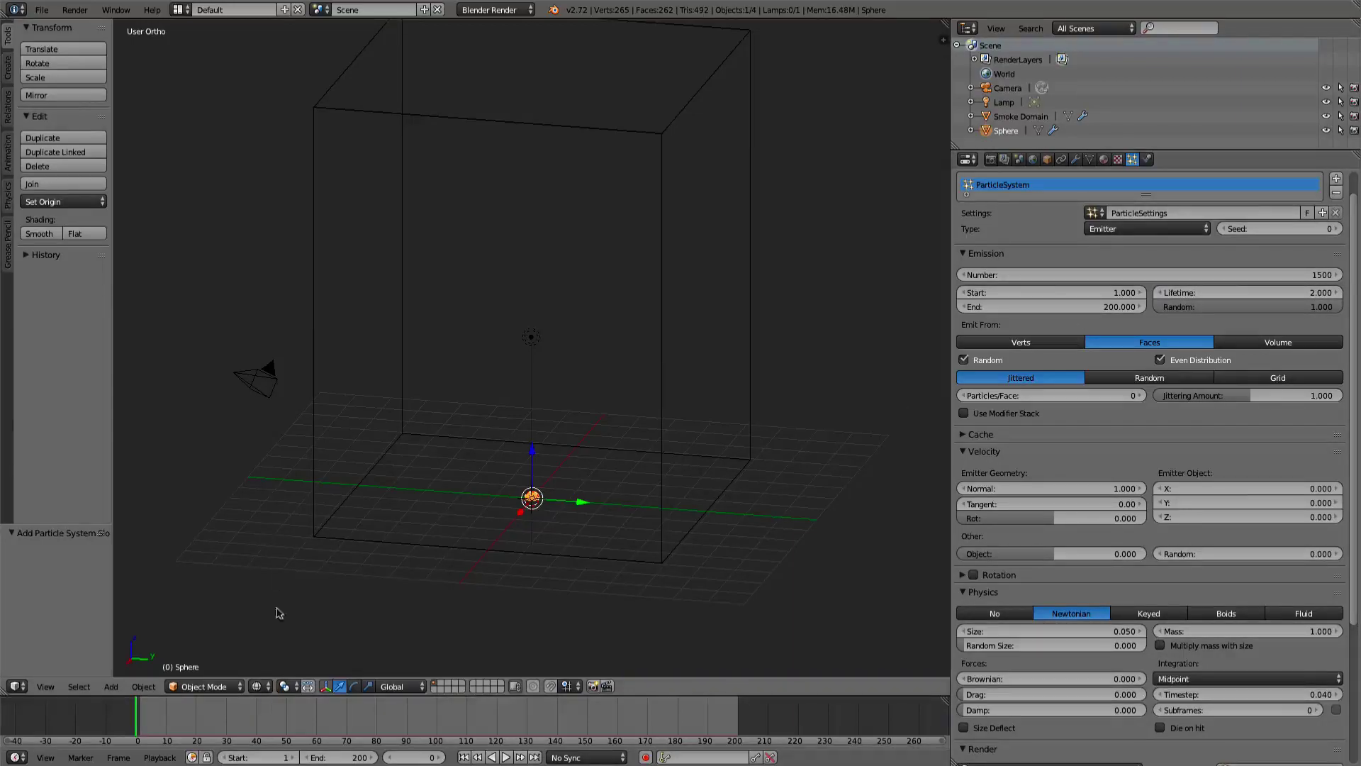
- Play the animation to examine the smoke and particles around the dome up close, and stop playback
click(507, 757)
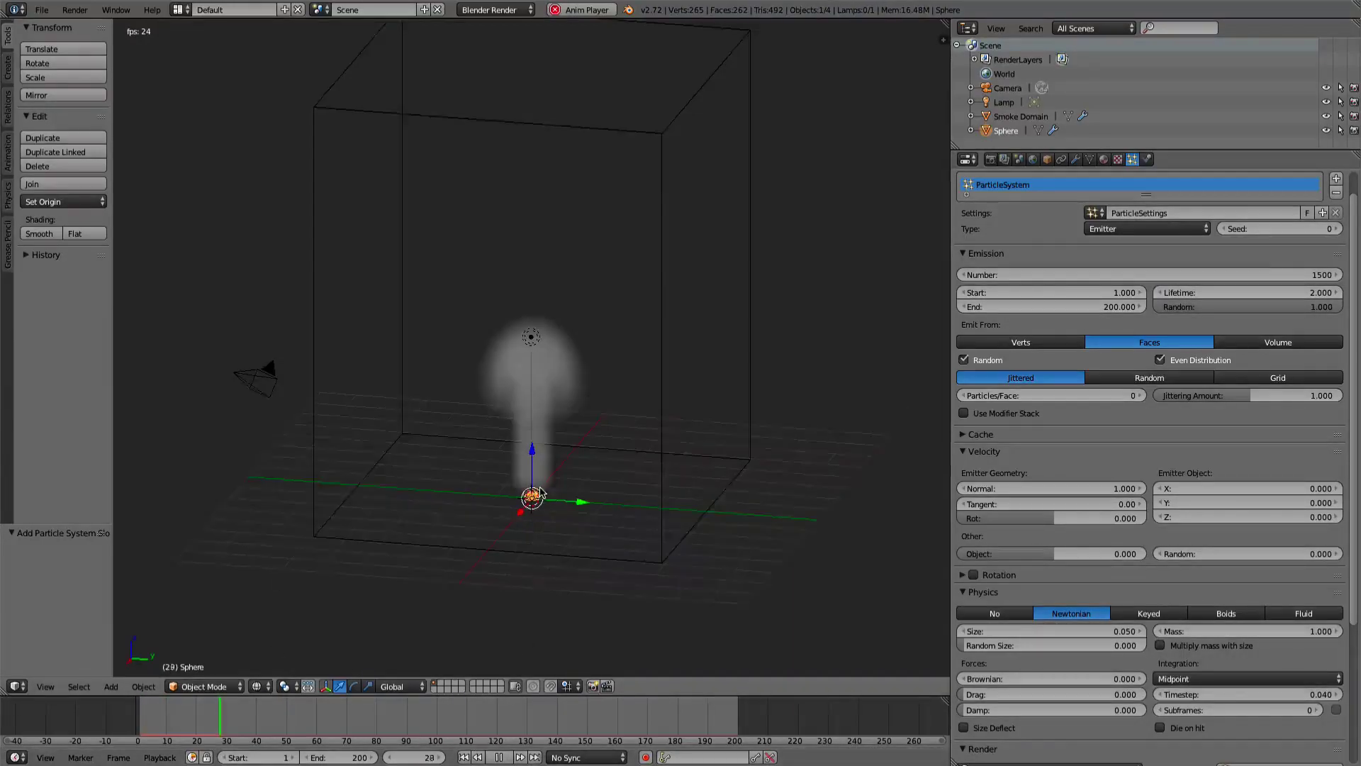
scroll(538, 489, up, 5)
shift+middle_drag(534, 573, 560, 311)
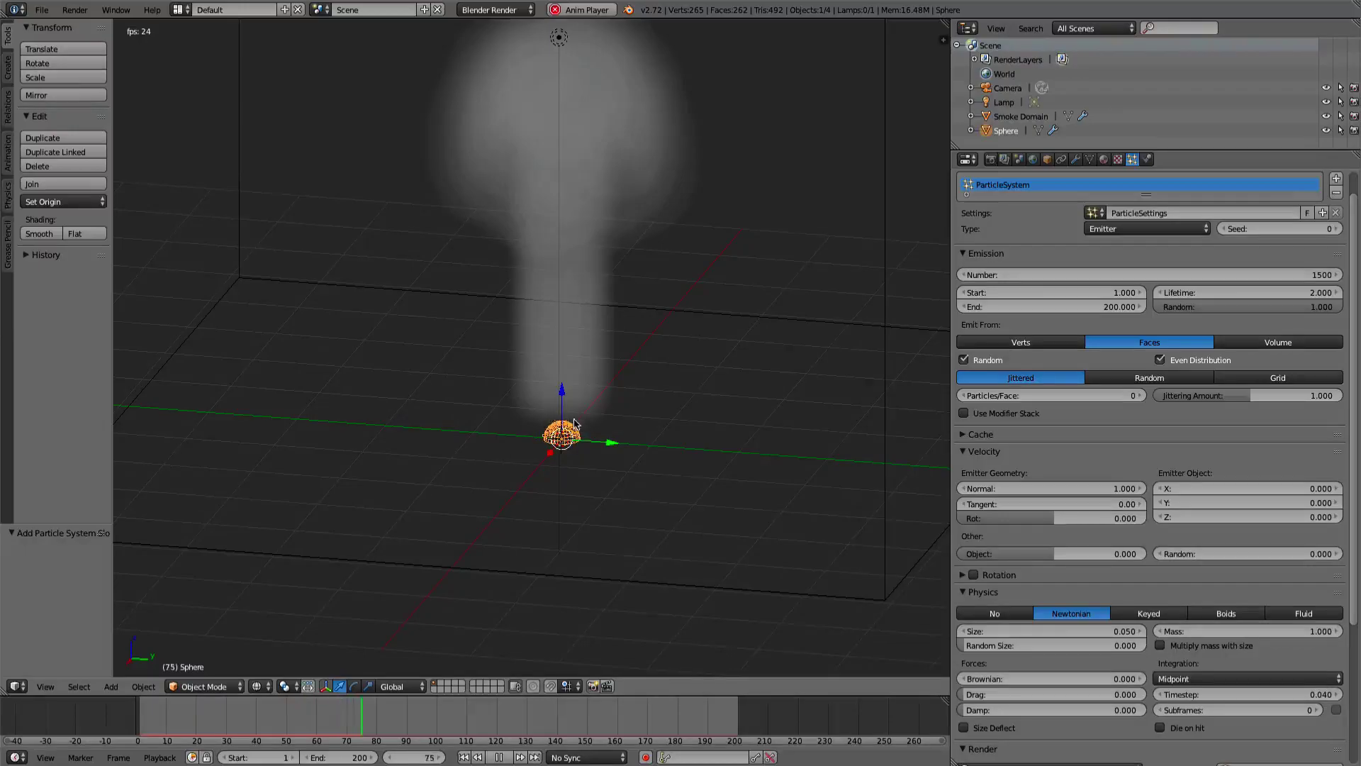
mouse_move(452, 737)
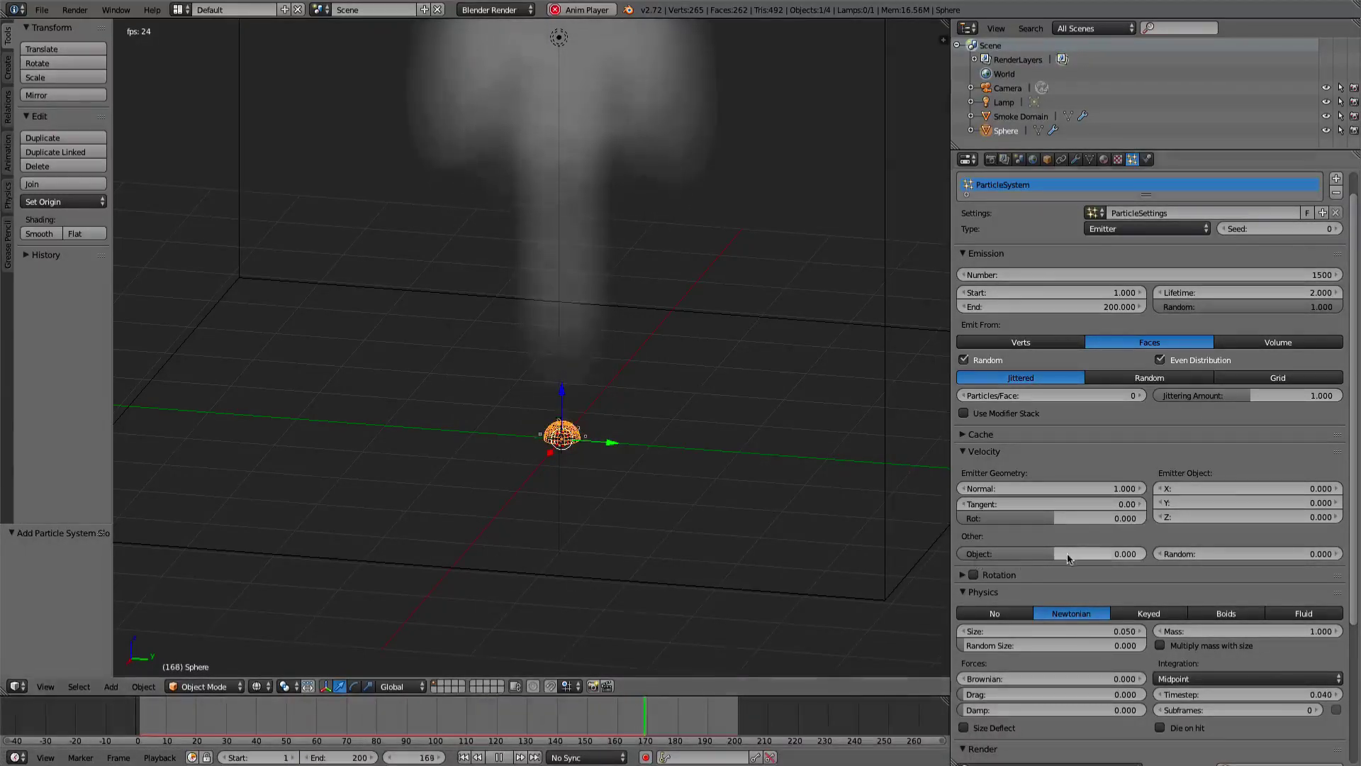
click(496, 758)
middle_drag(546, 454, 568, 419)
scroll(975, 376, down, 2)
- Set the random velocity of the dome's particles to 0.2
scroll(975, 376, down, 2)
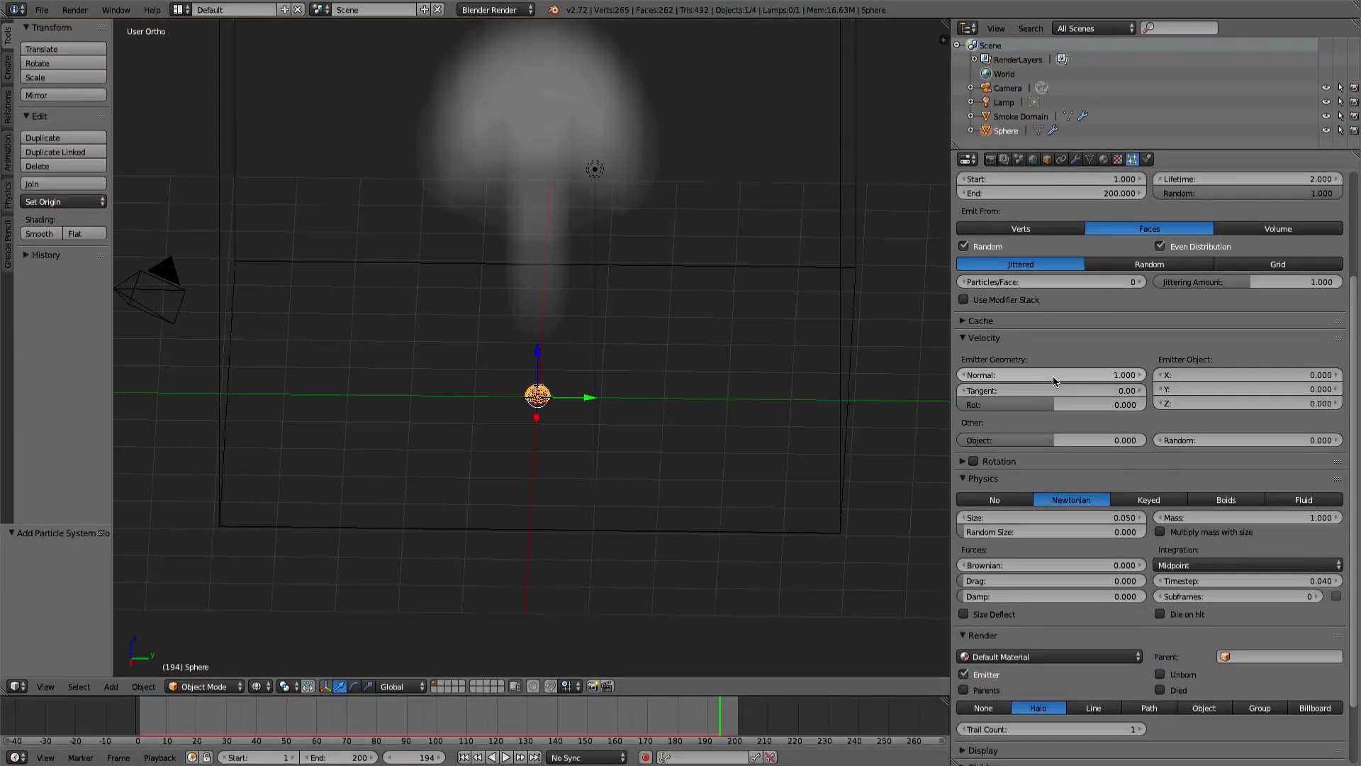
scroll(1133, 384, down, 1)
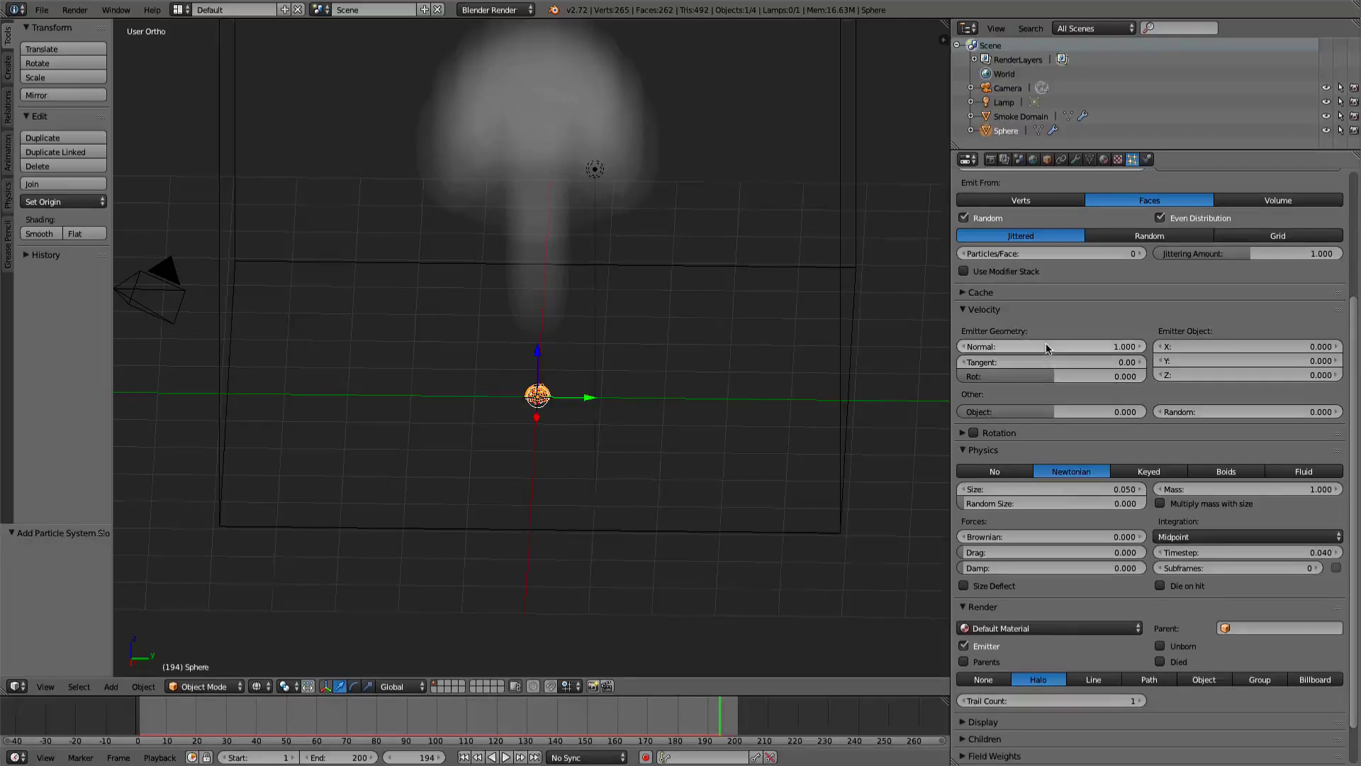
click(1257, 411)
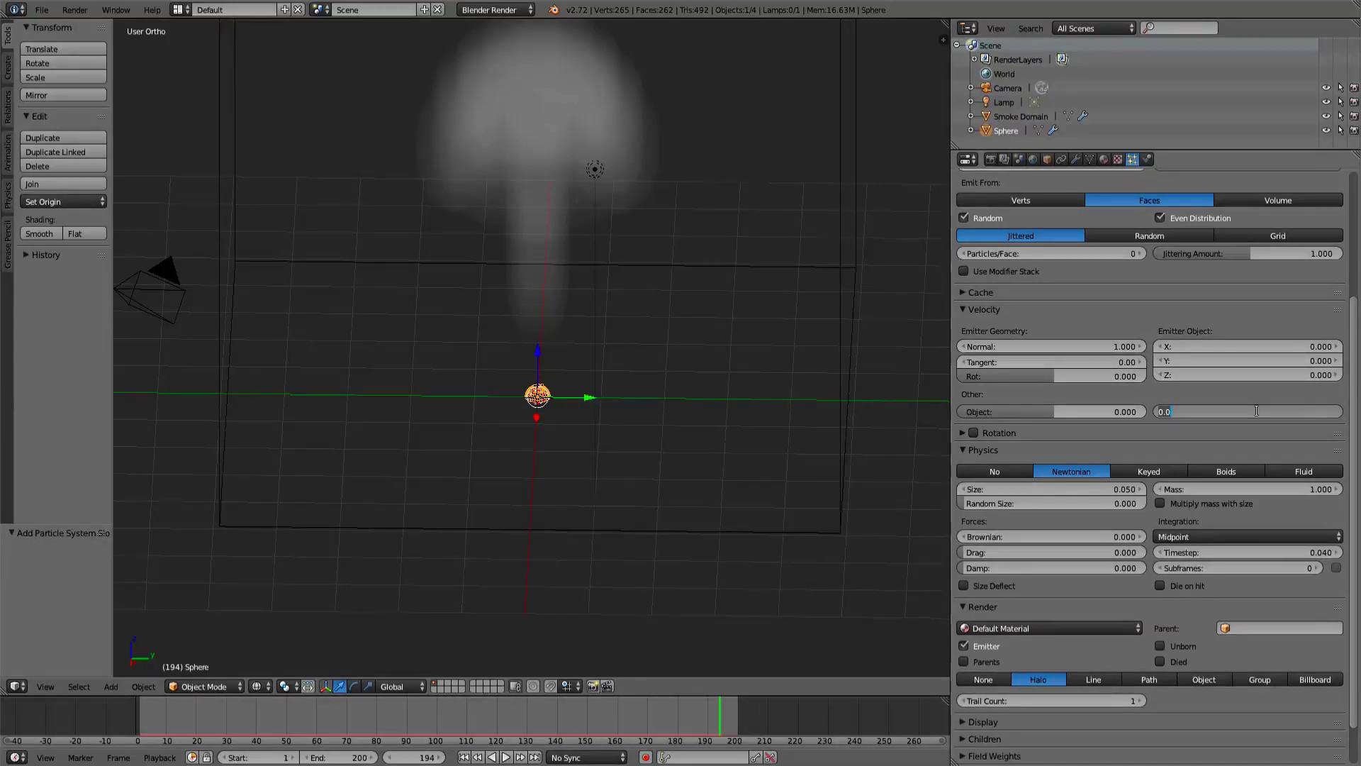
text(0.2)
key(Return)
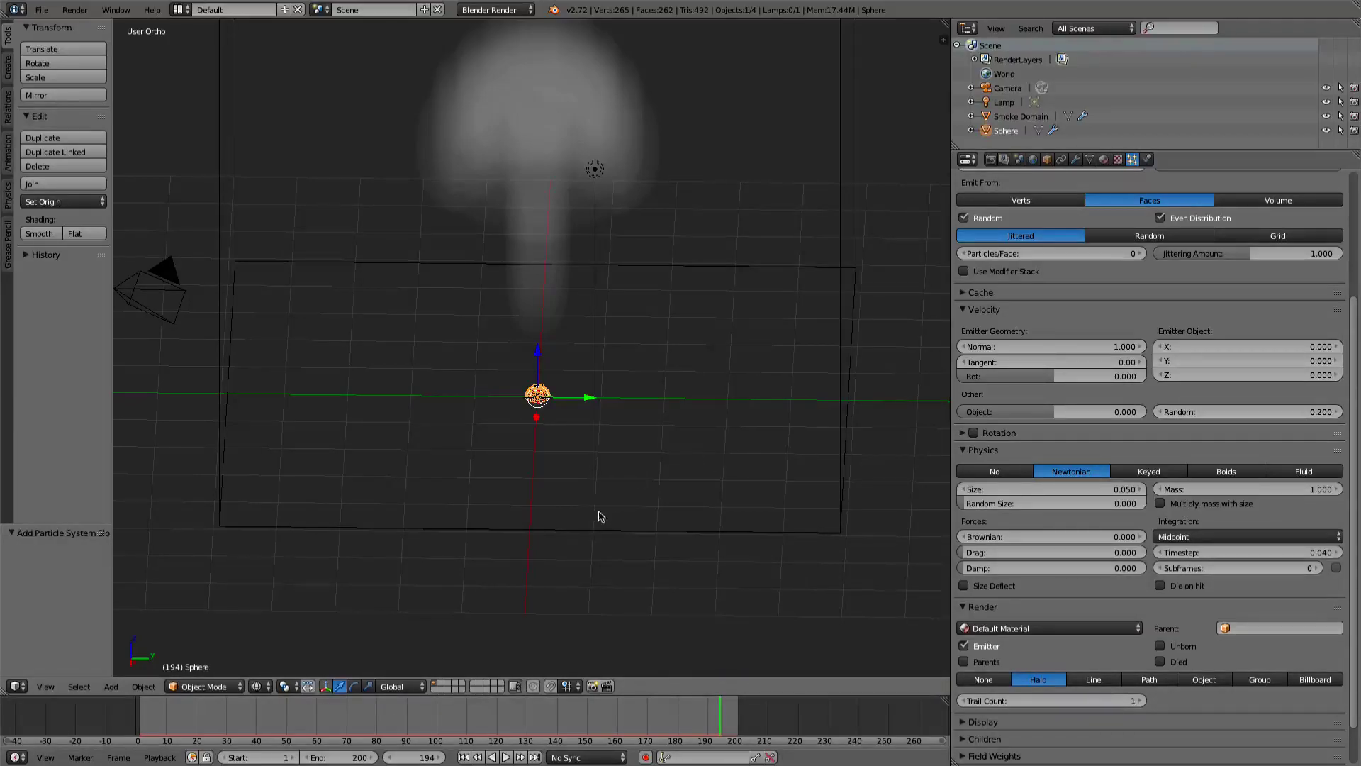
- Scrub through the timeline to examine the particle emission and view the domain at an angle from the first frame
click(134, 707)
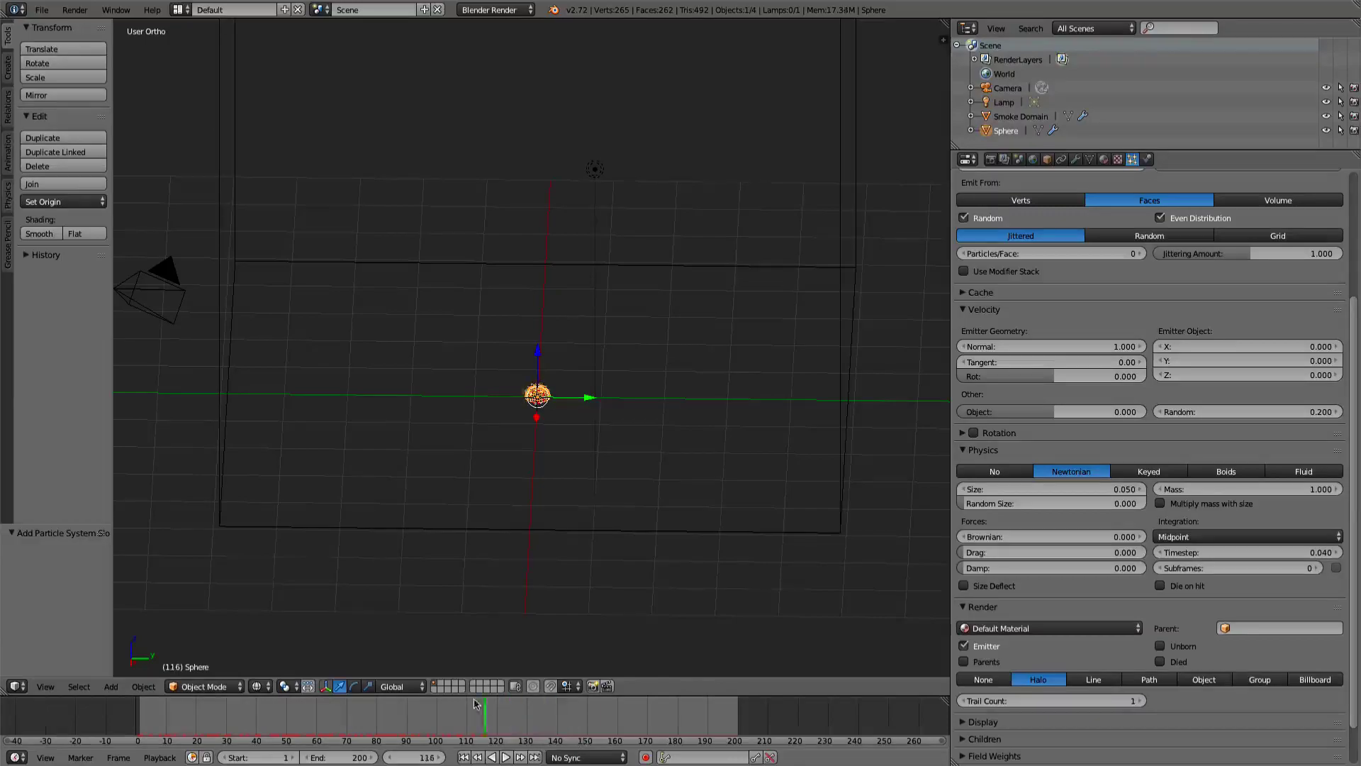
key(Escape)
middle_drag(519, 428, 616, 398)
scroll(626, 334, down, 2)
scroll(669, 372, up, 1)
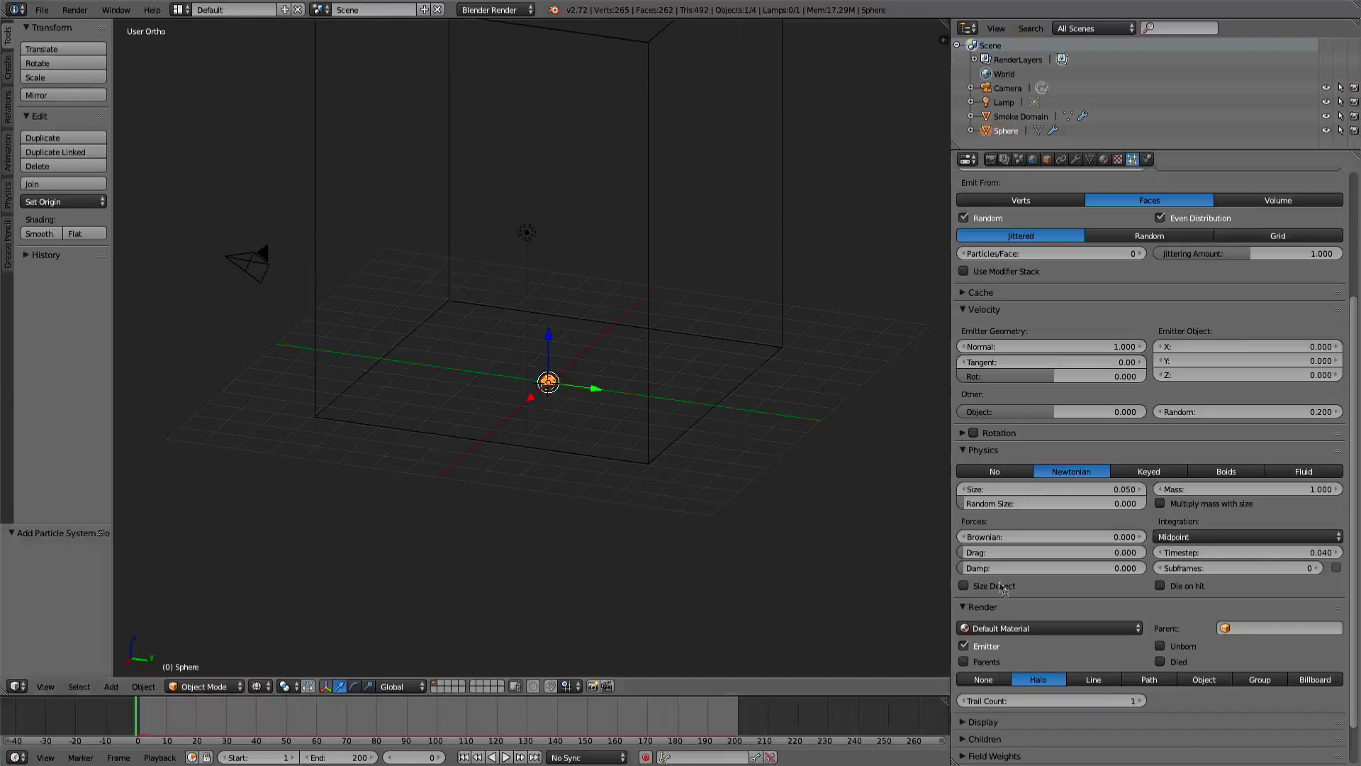
- Try None as the particle render type, restore Halo, and inspect the dome at about frame 37
click(993, 678)
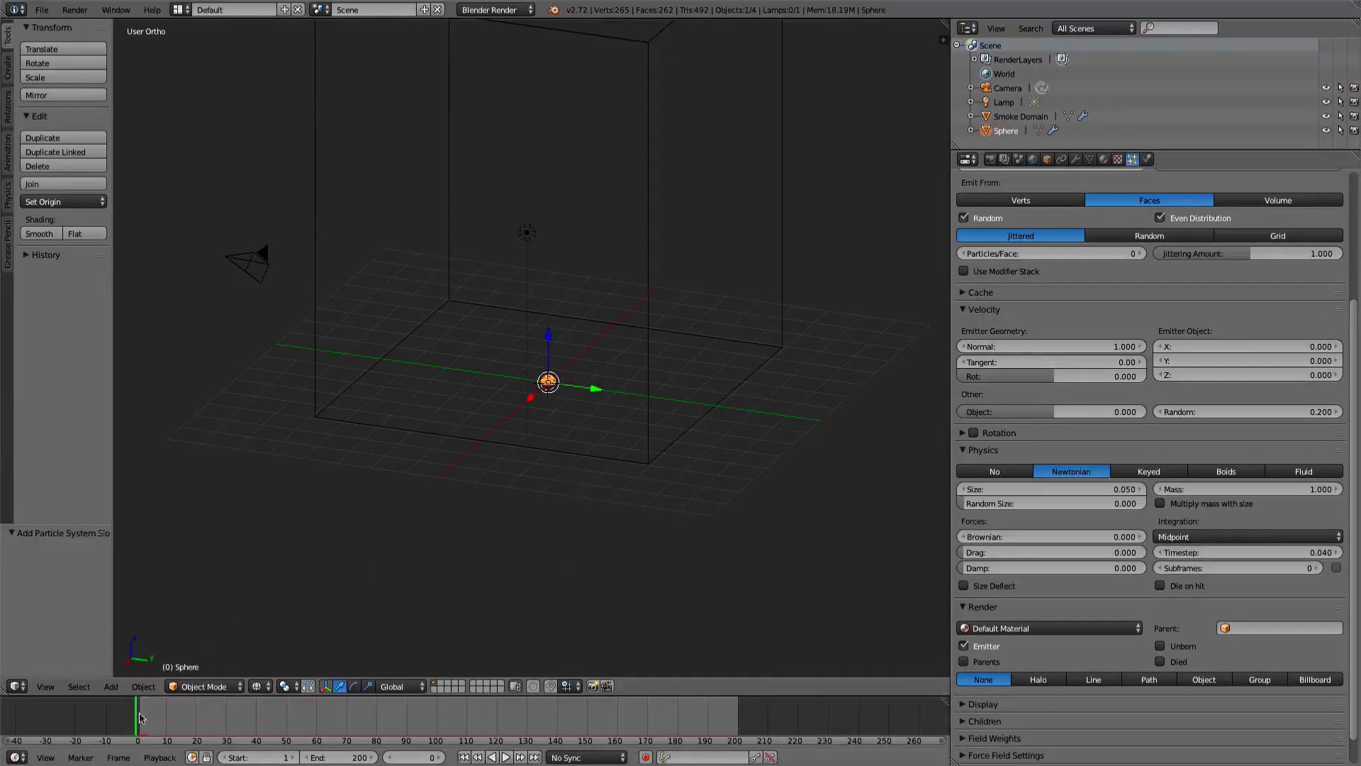
click(1038, 680)
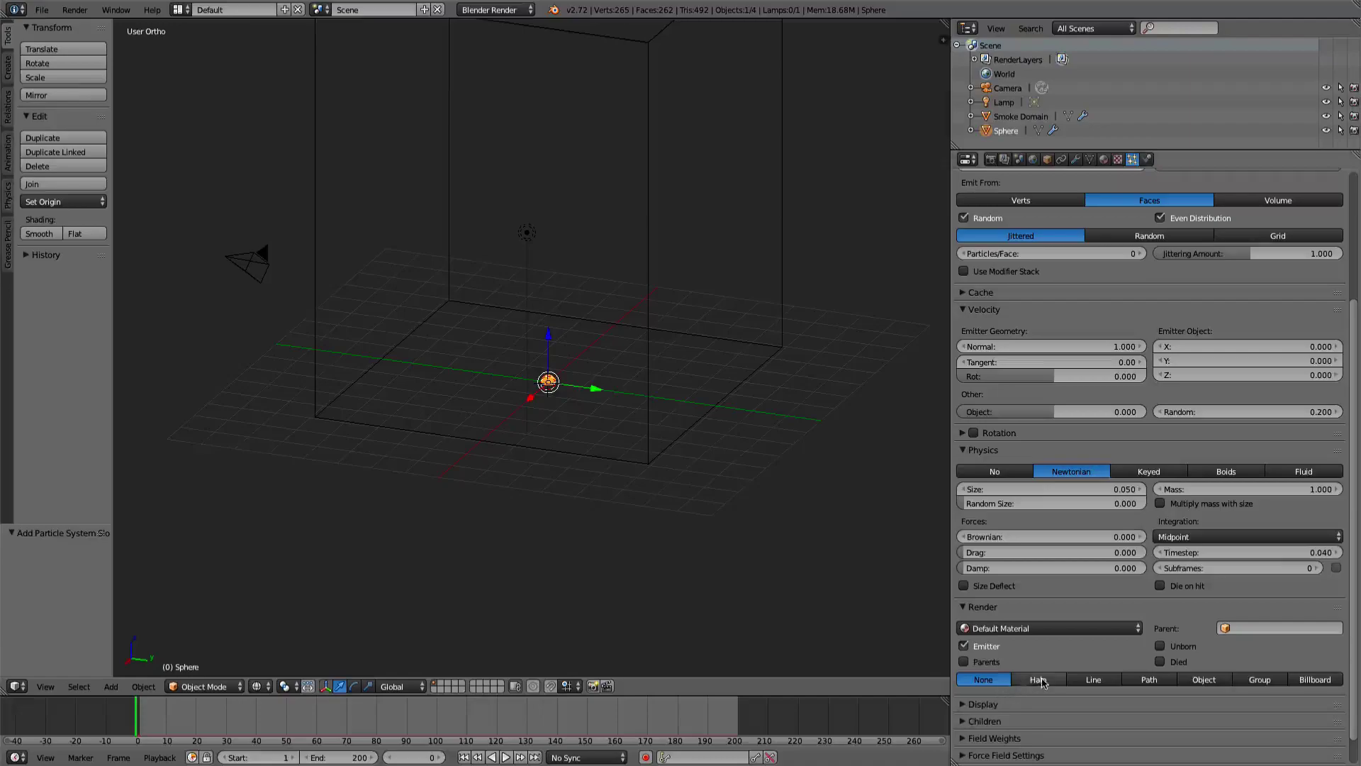
drag(224, 713, 247, 710)
scroll(470, 365, up, 2)
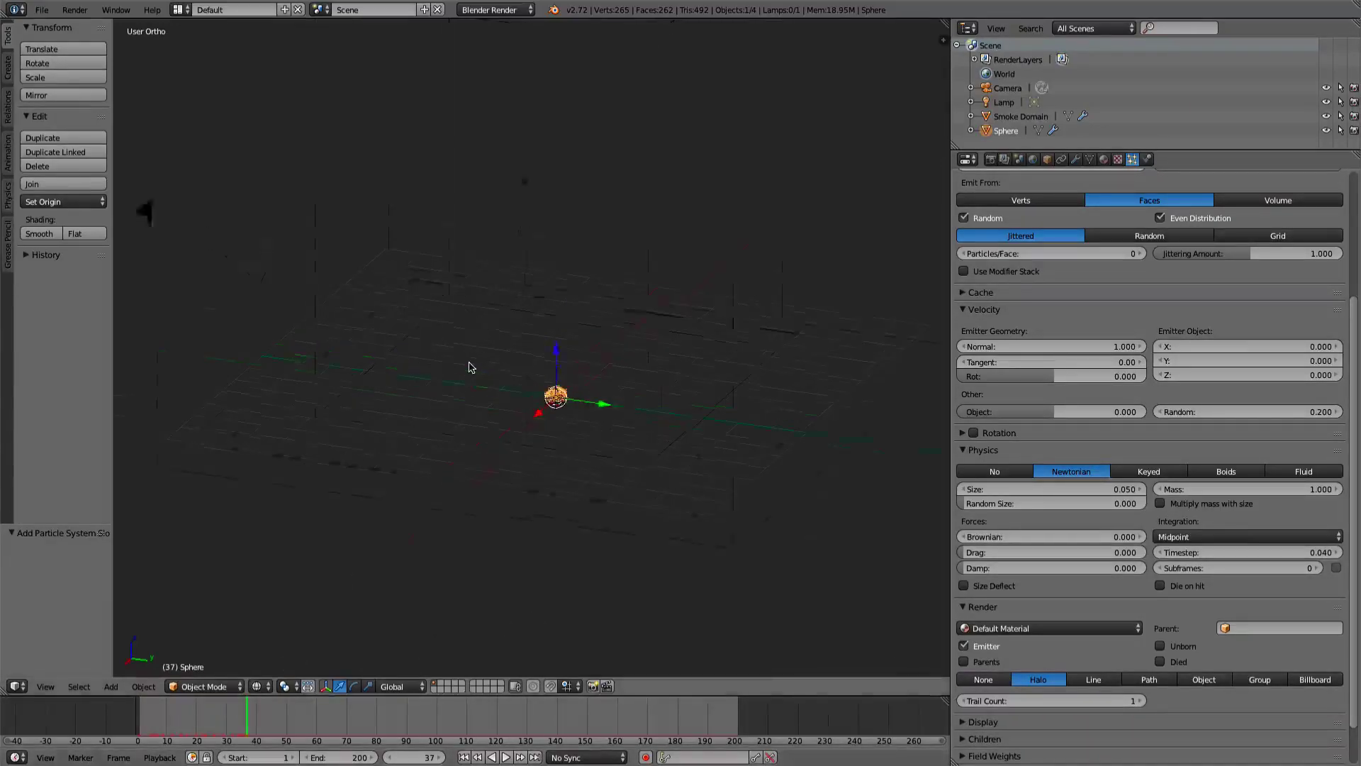
middle_drag(470, 365, 505, 372)
scroll(659, 306, down, 2)
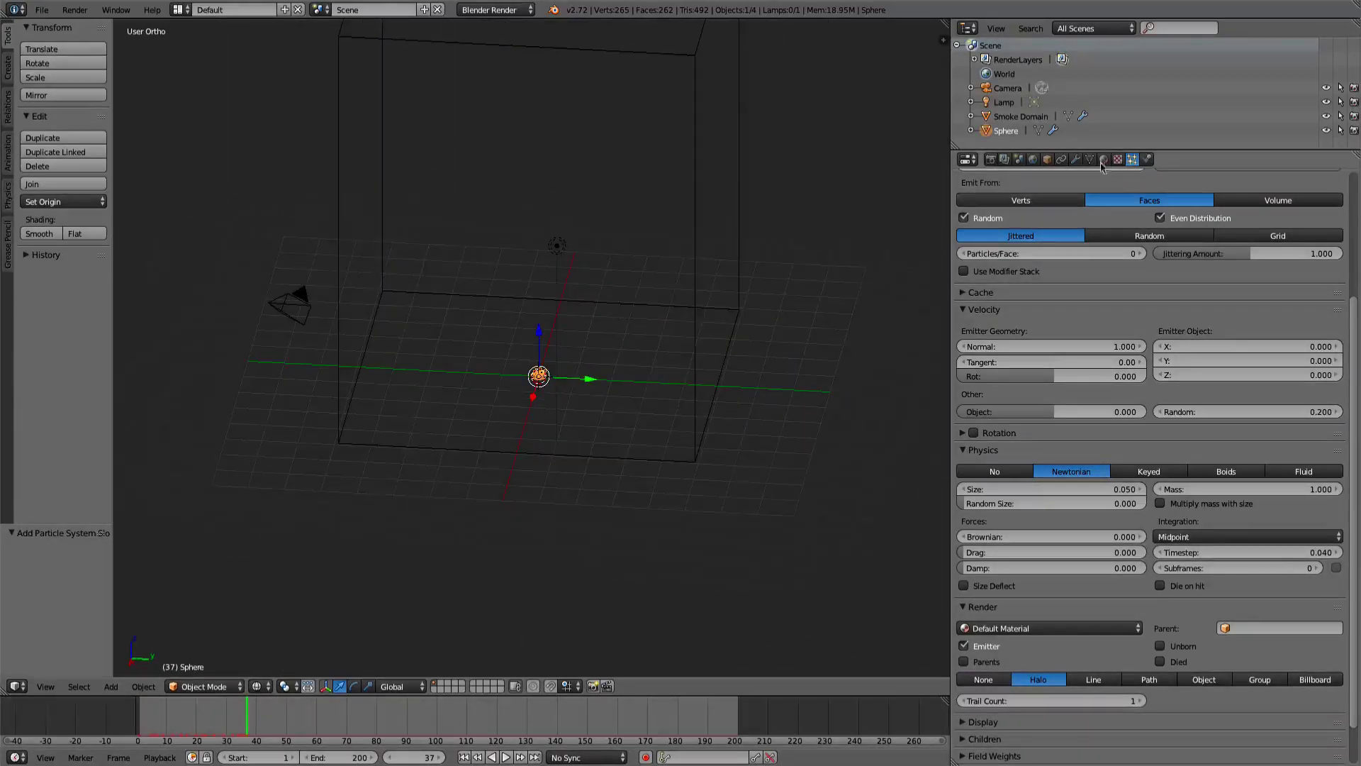
- Assign ParticleSystem as the particle system of the dome's smoke flow in its physics settings
click(1146, 158)
click(1053, 412)
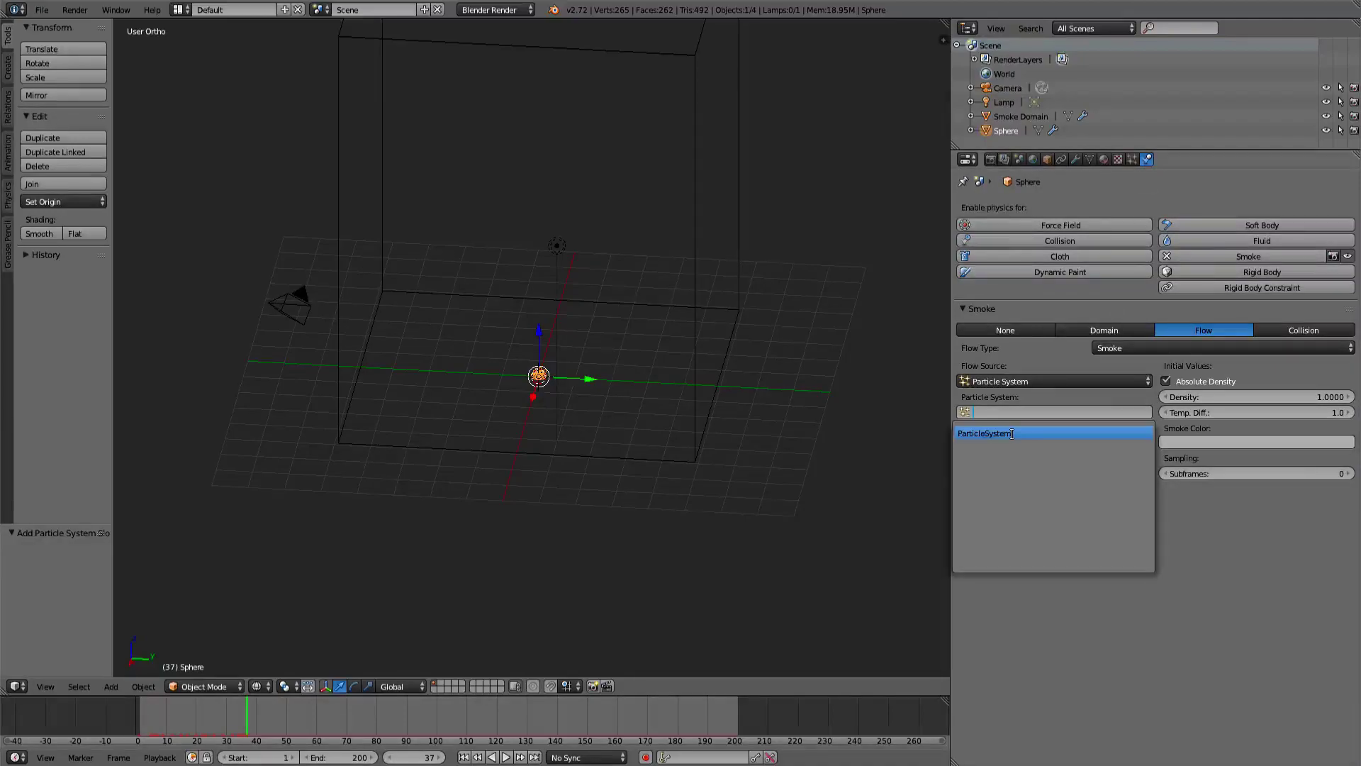
click(1007, 433)
- Play the animation to examine the smoke emitted by the particle system, and stop playback with the whole domain in view
scroll(578, 318, up, 1)
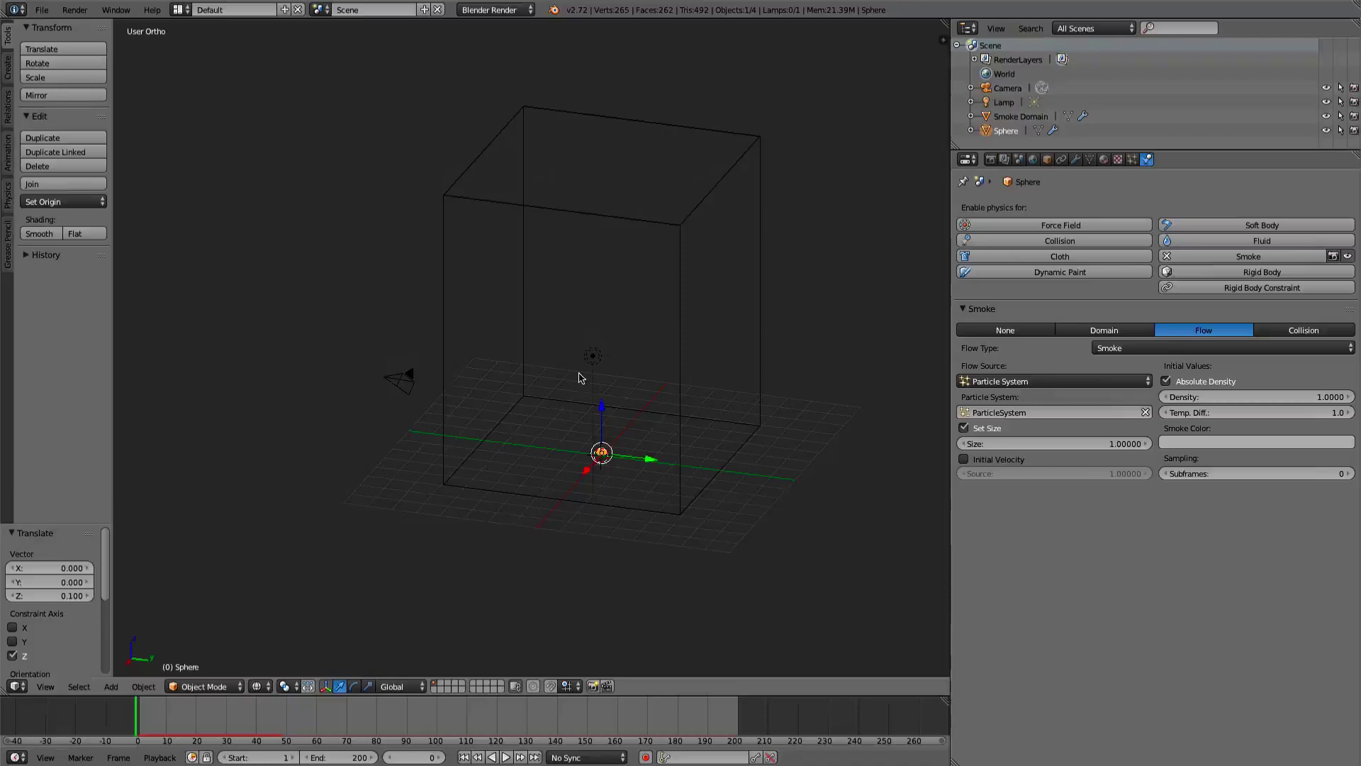
key(alt+a)
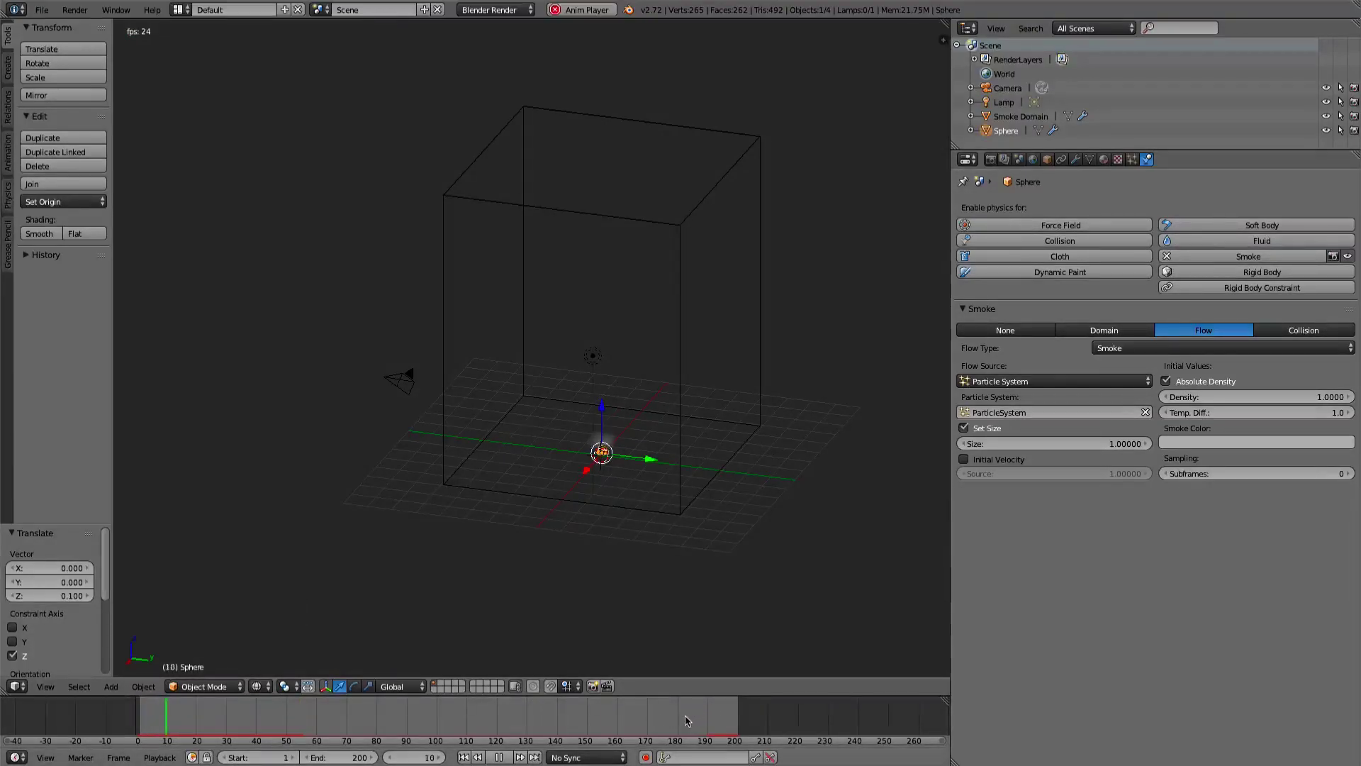
scroll(638, 496, up, 1)
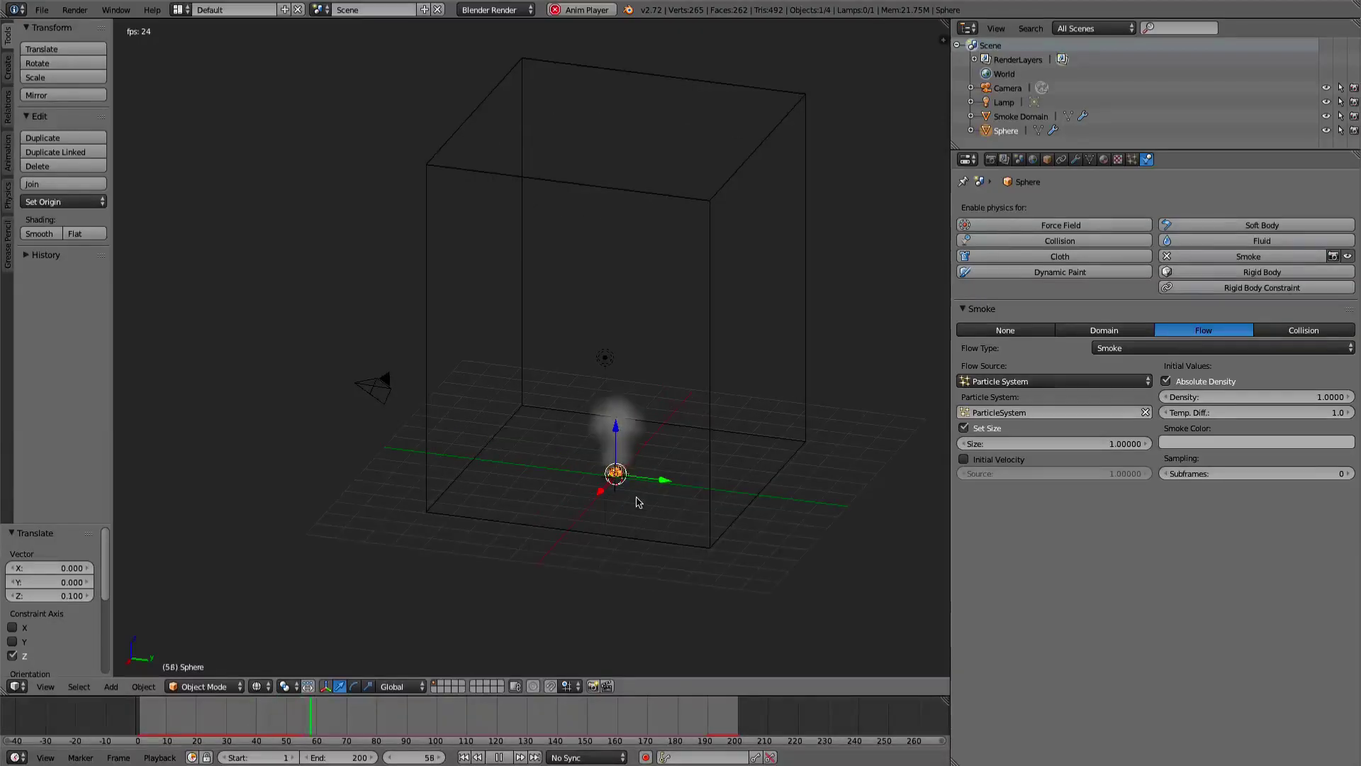
mouse_move(644, 537)
middle_down()
mouse_move(661, 508)
mouse_move(605, 498)
mouse_move(637, 531)
mouse_move(674, 536)
mouse_move(637, 504)
mouse_move(624, 528)
middle_up()
scroll(660, 514, up, 4)
scroll(661, 514, down, 3)
key(Escape)
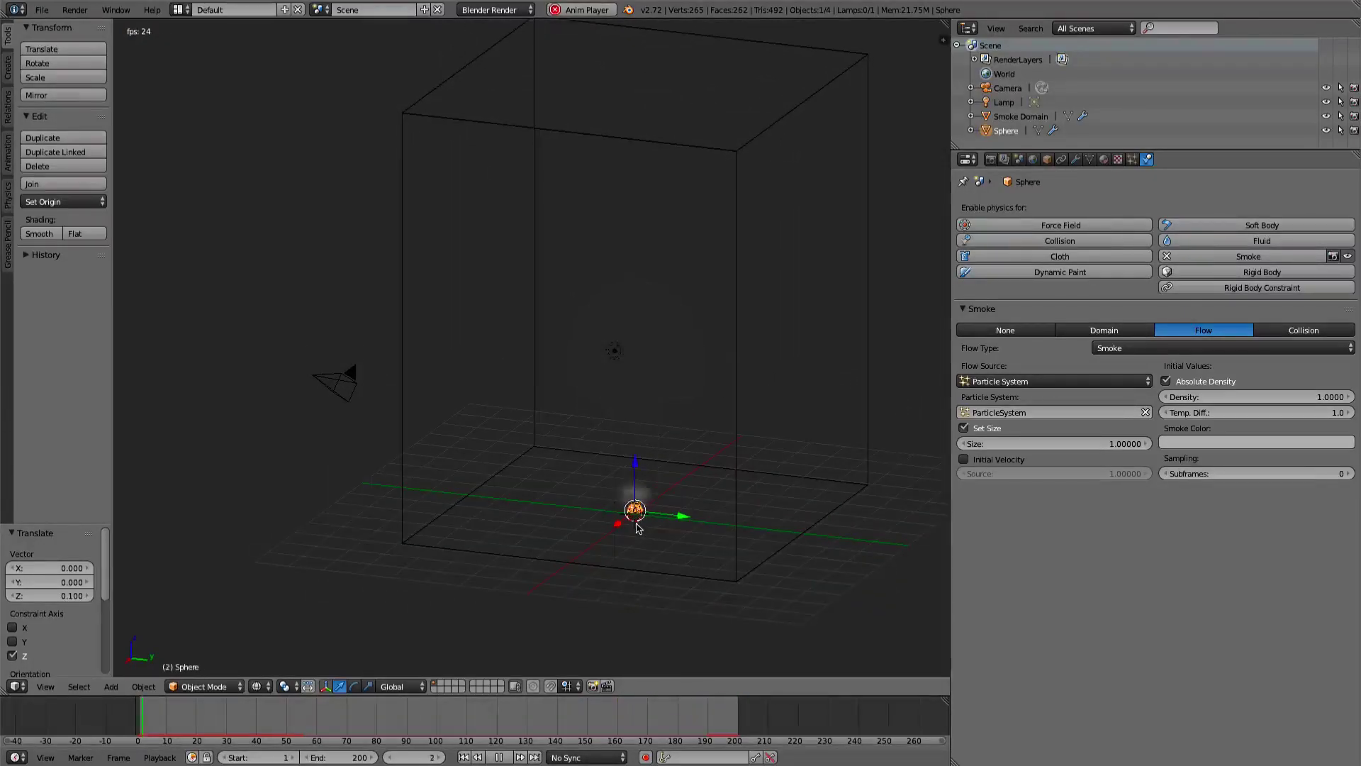
key(alt+a)
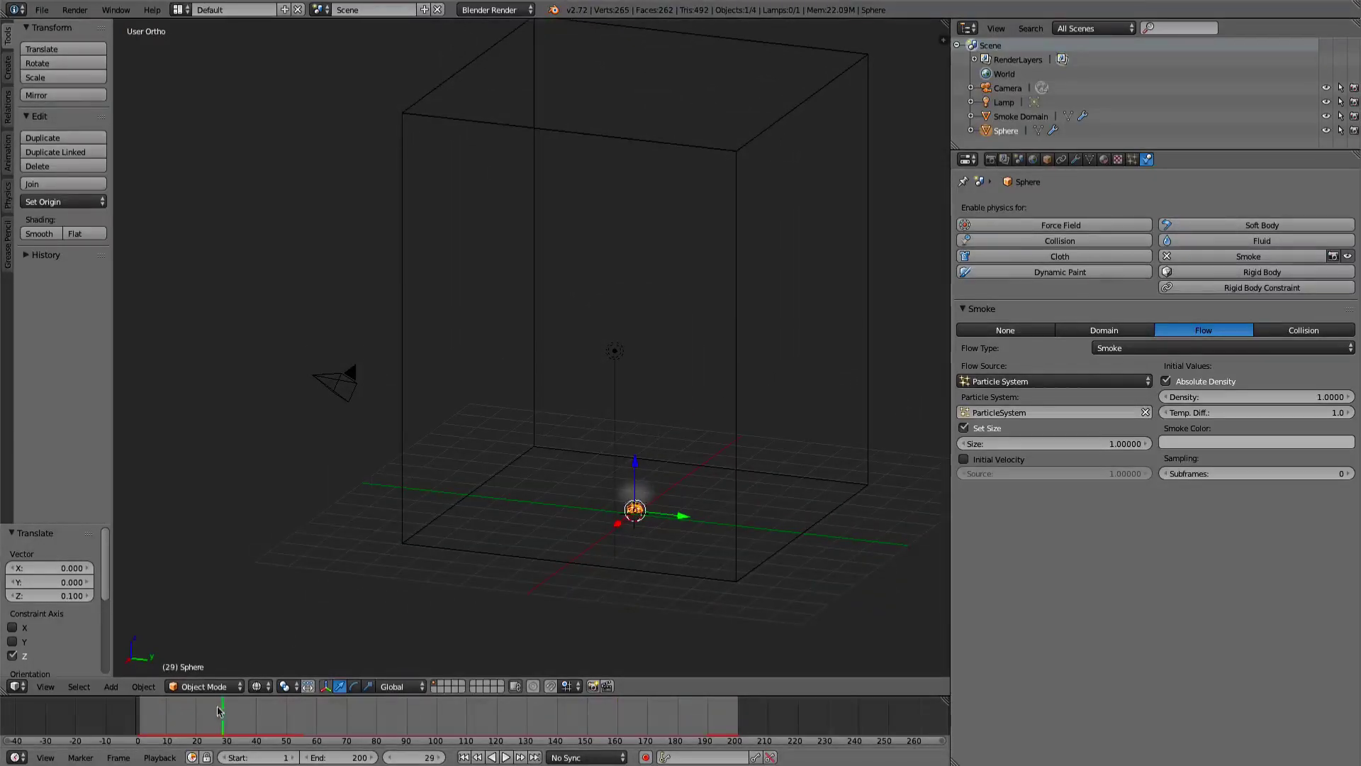
key(Escape)
middle_drag(425, 528, 488, 528)
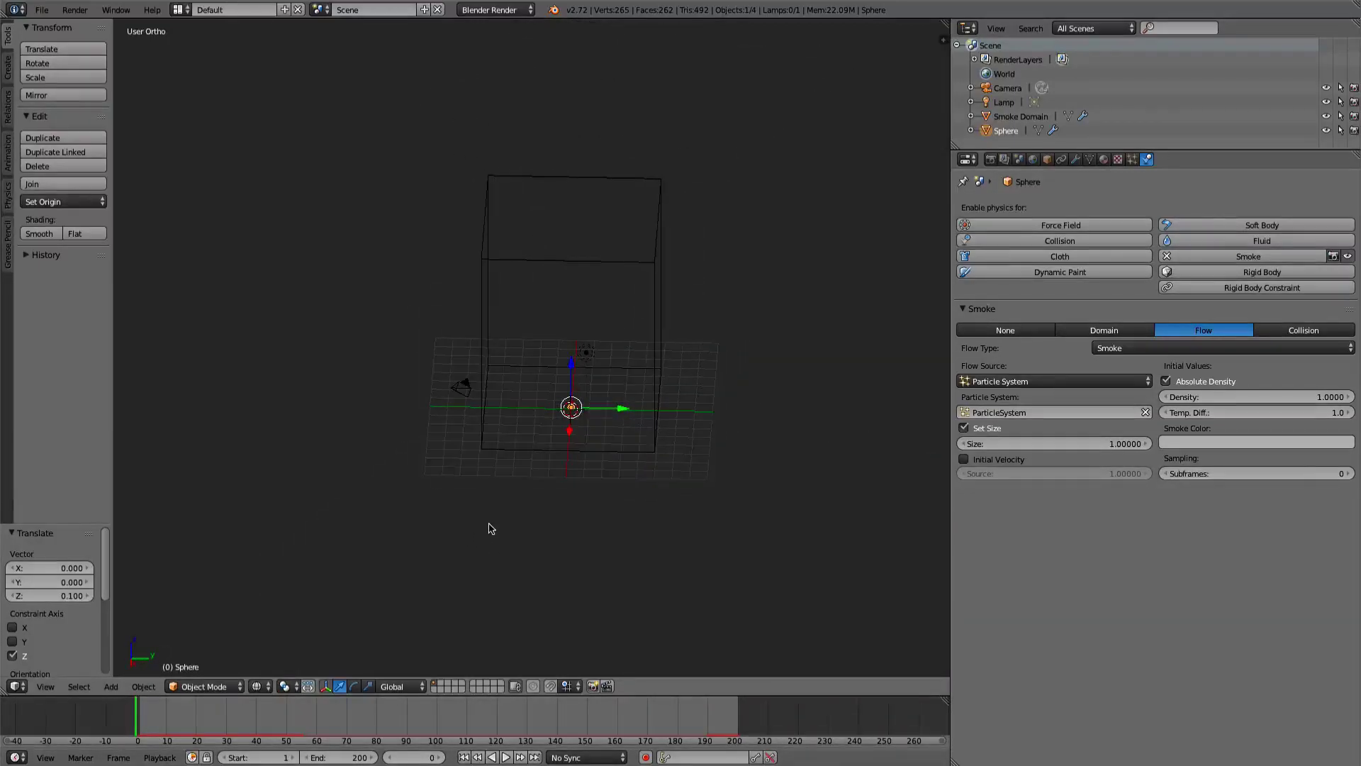
- Add a Wind force field to the scene
key(shift+a)
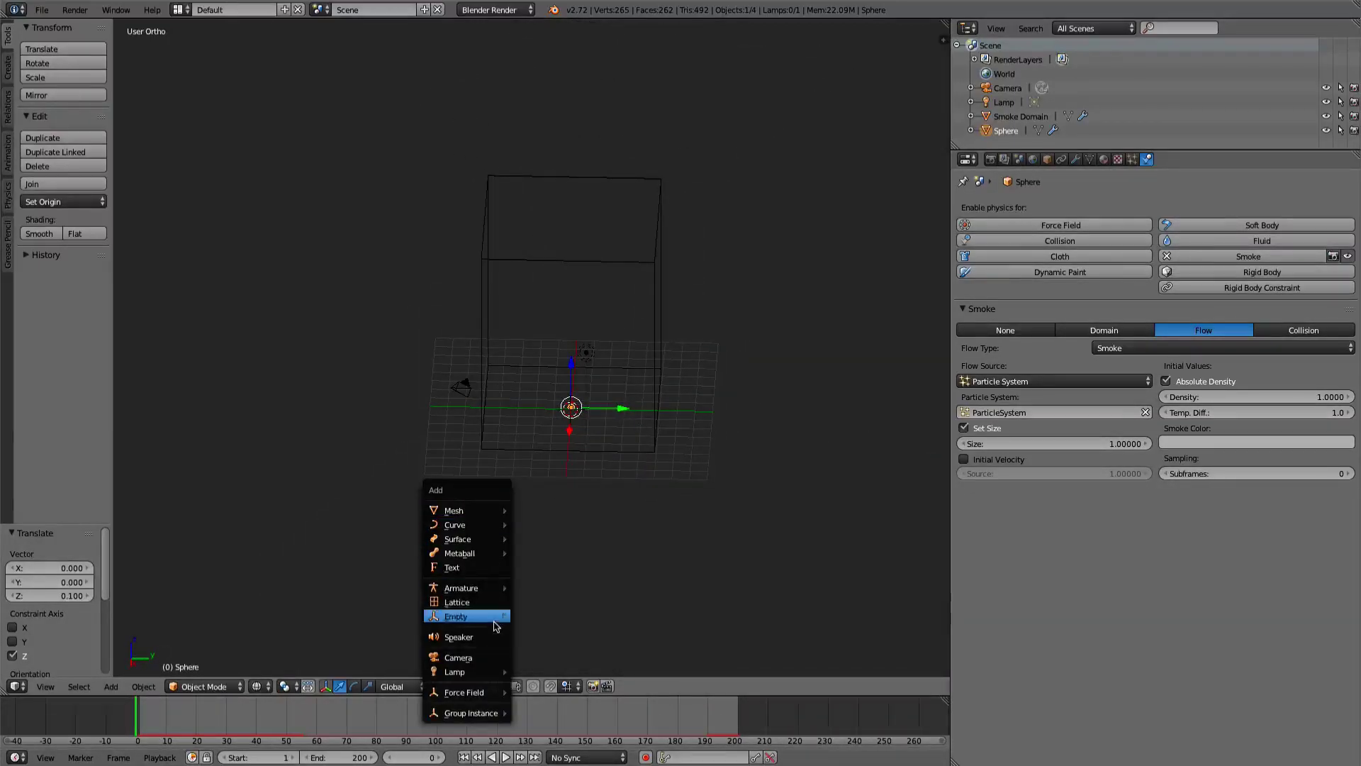
mouse_move(489, 693)
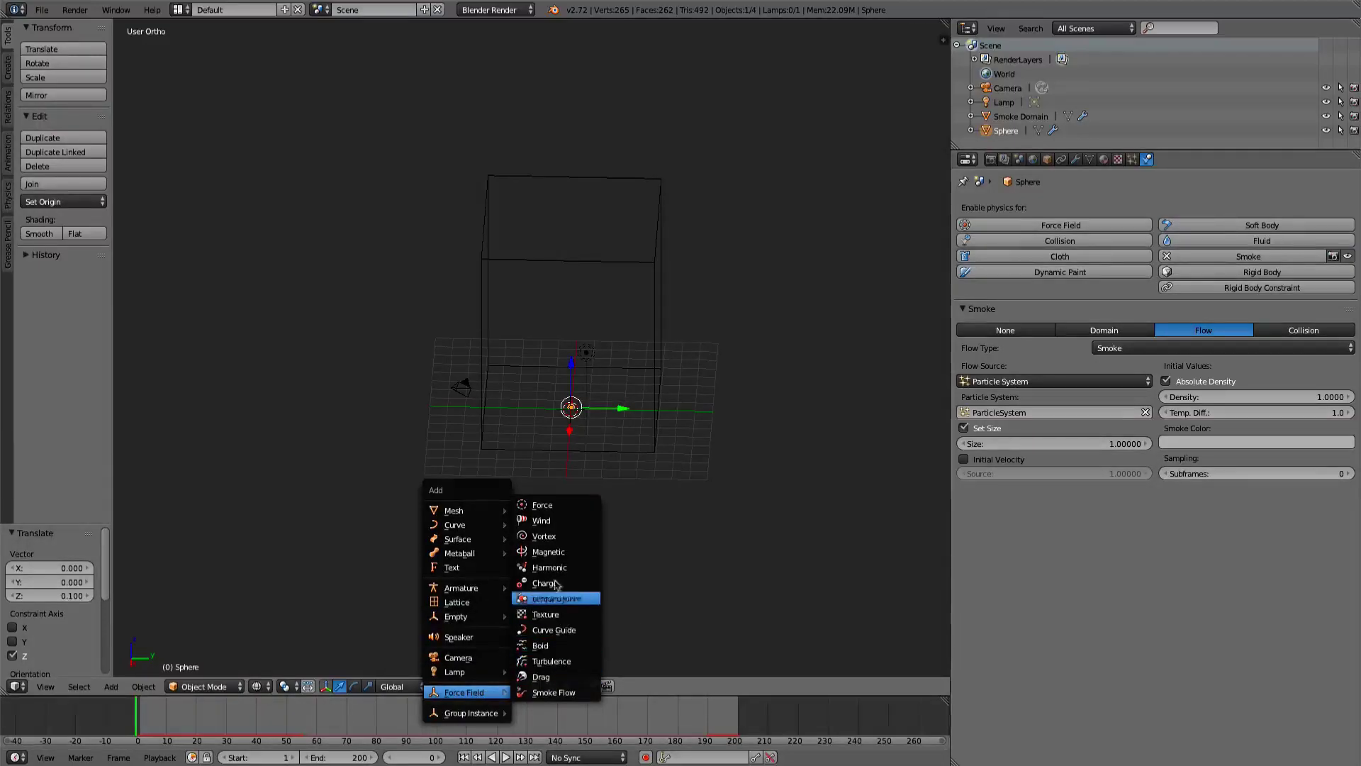
click(547, 521)
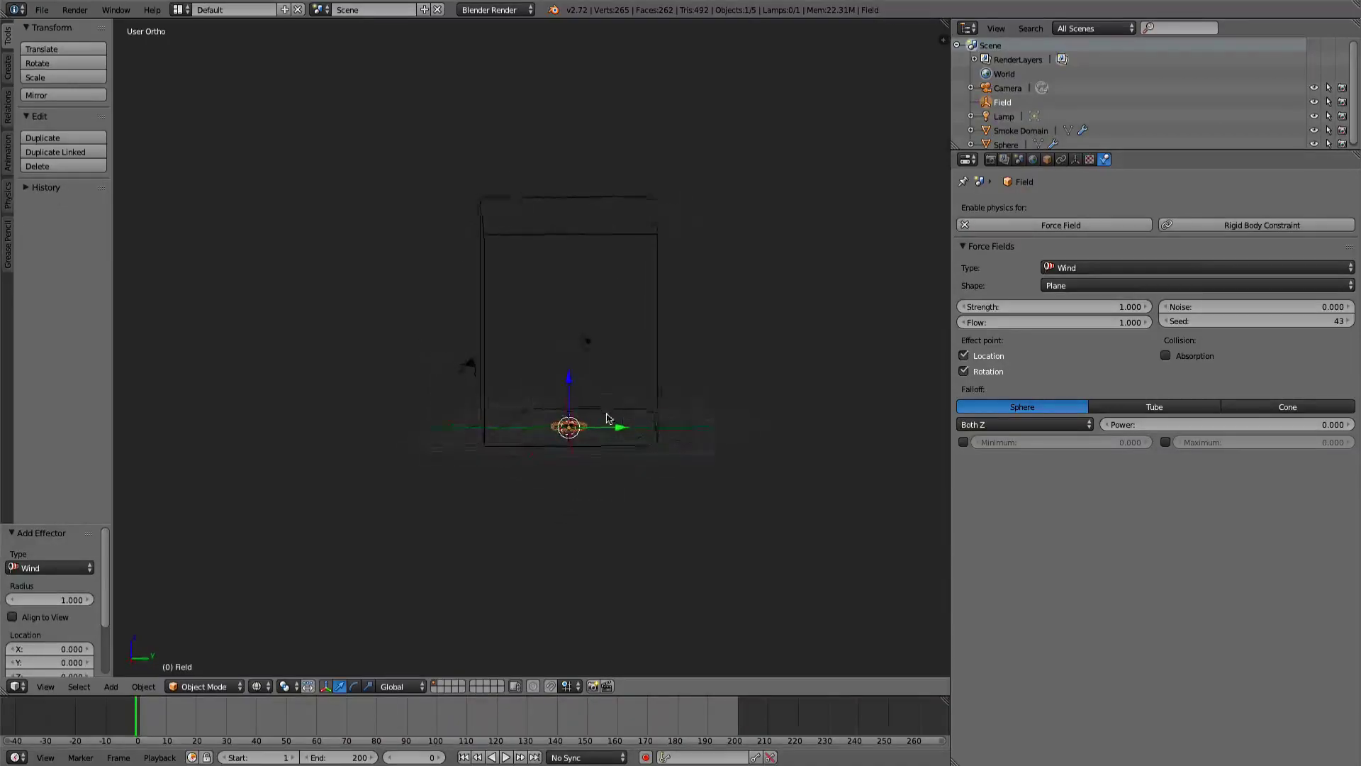
- In the right side view, move the wind field outside the domain's positive Y side, slightly above the ground, and rotate it -90°
key(KP_3)
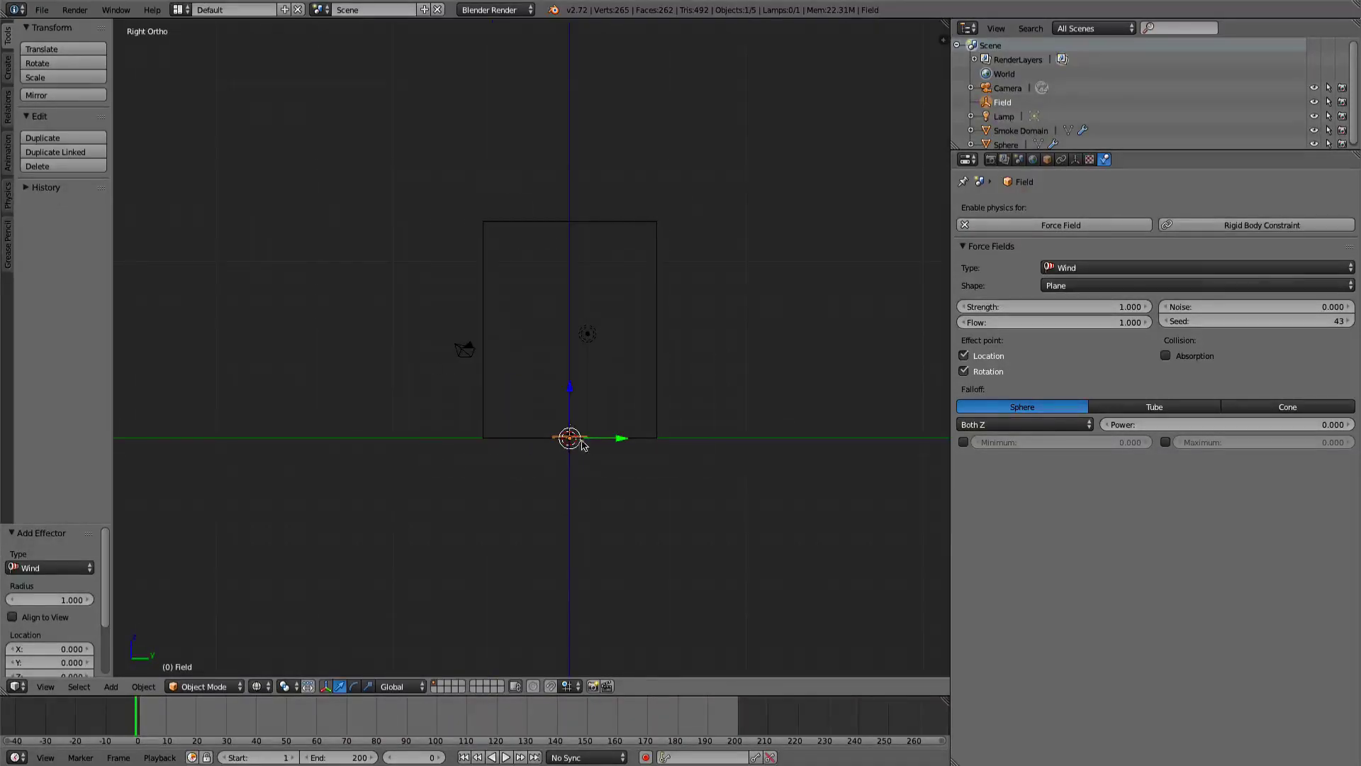
drag(578, 398, 584, 340)
drag(620, 385, 697, 353)
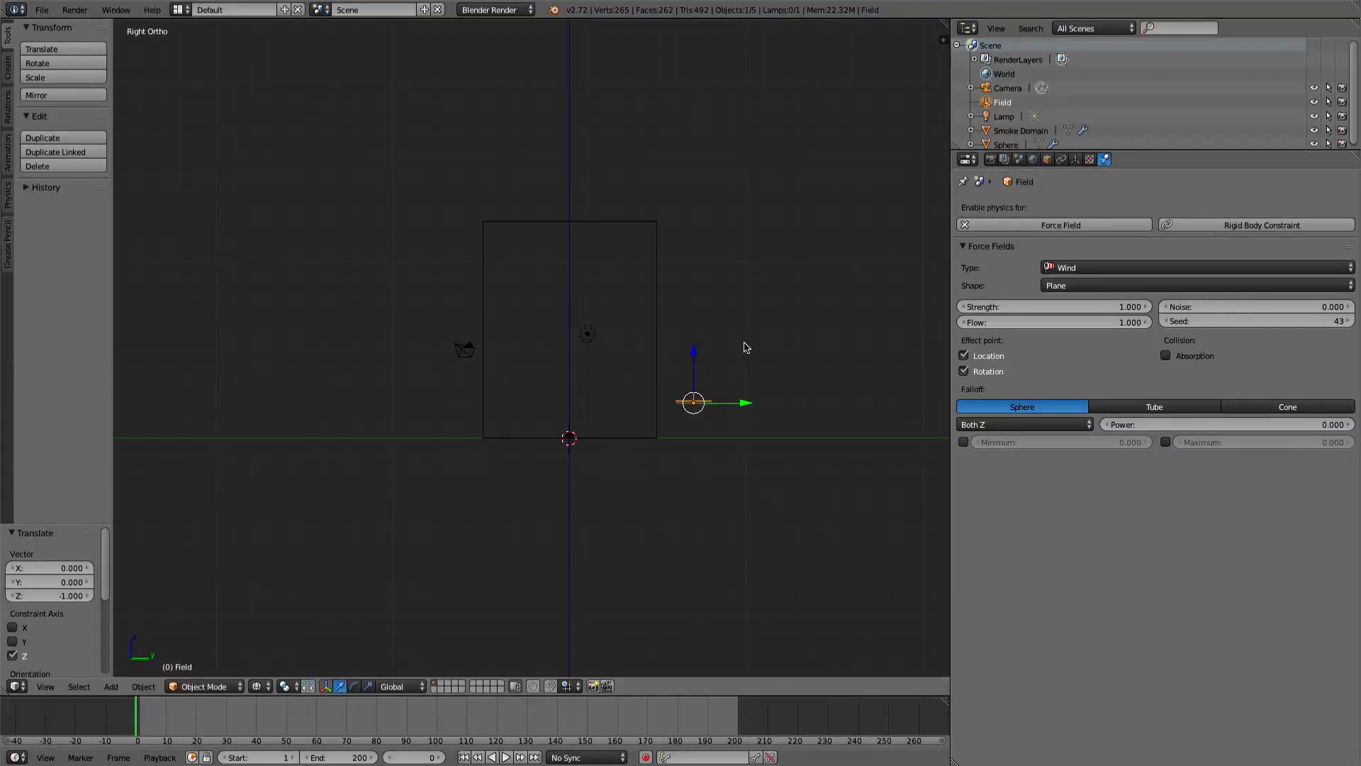
key(r)
click(619, 344)
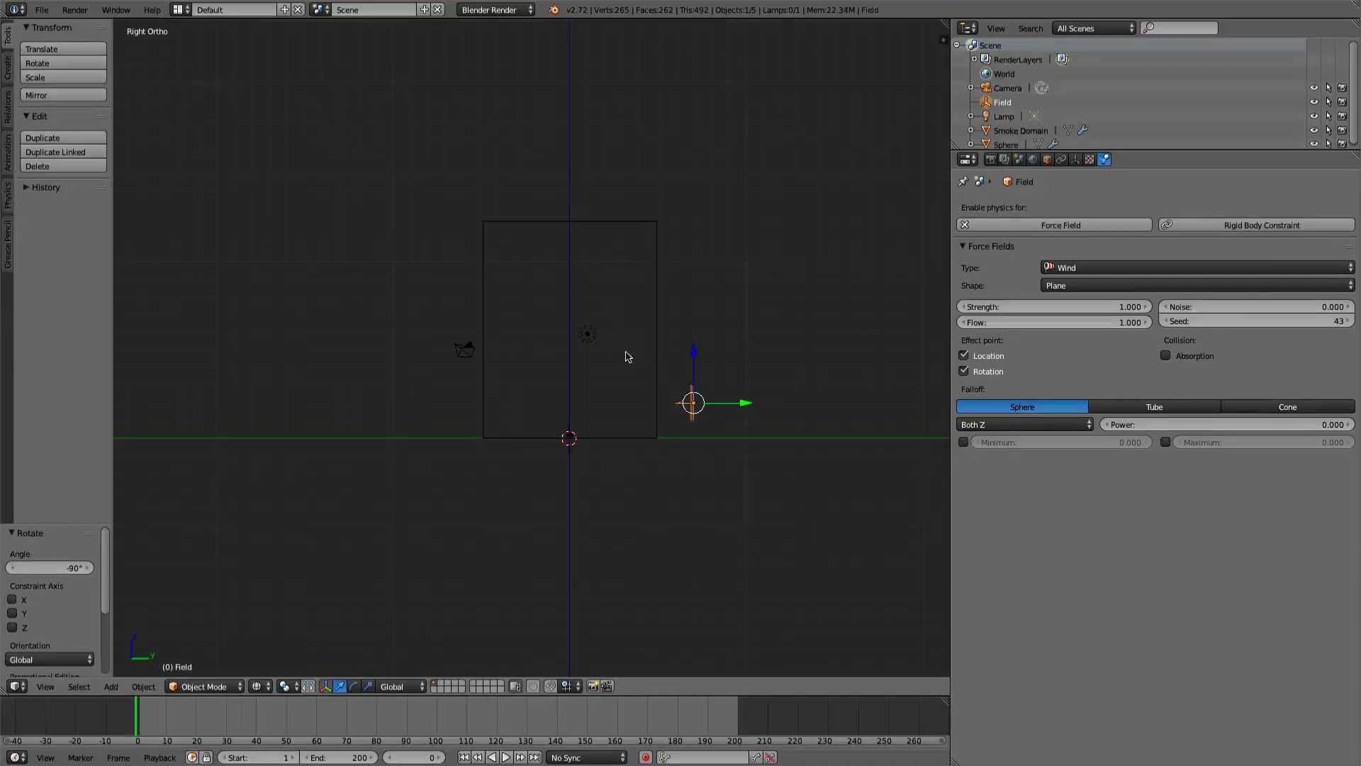
- Shift the smoke domain about 2 units along negative Y and move the wind field -3 units along Y
right_click(653, 353)
drag(617, 439, 571, 444)
right_click(724, 402)
drag(724, 402, 692, 419)
middle_drag(691, 419, 658, 453)
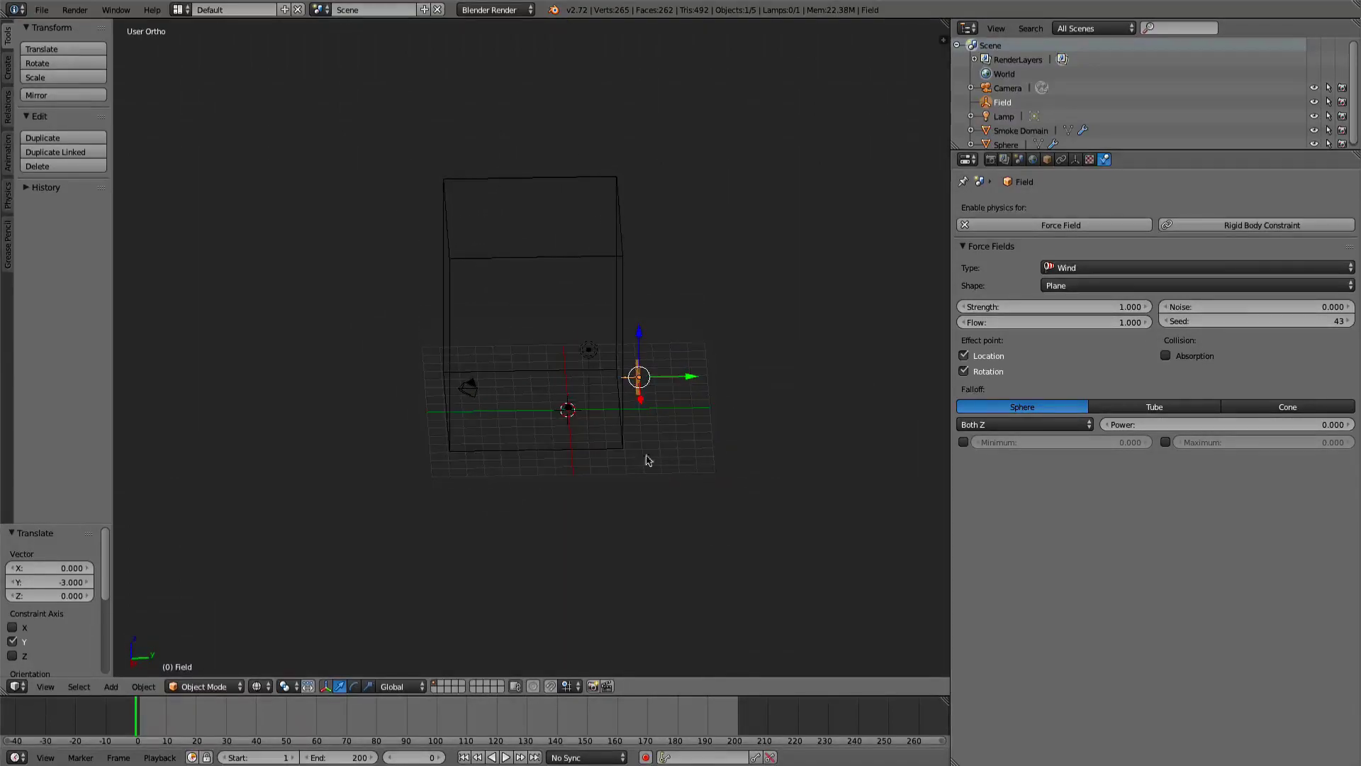
- Play the animation and examine from the side how the wind affects the smoke
key(alt+a)
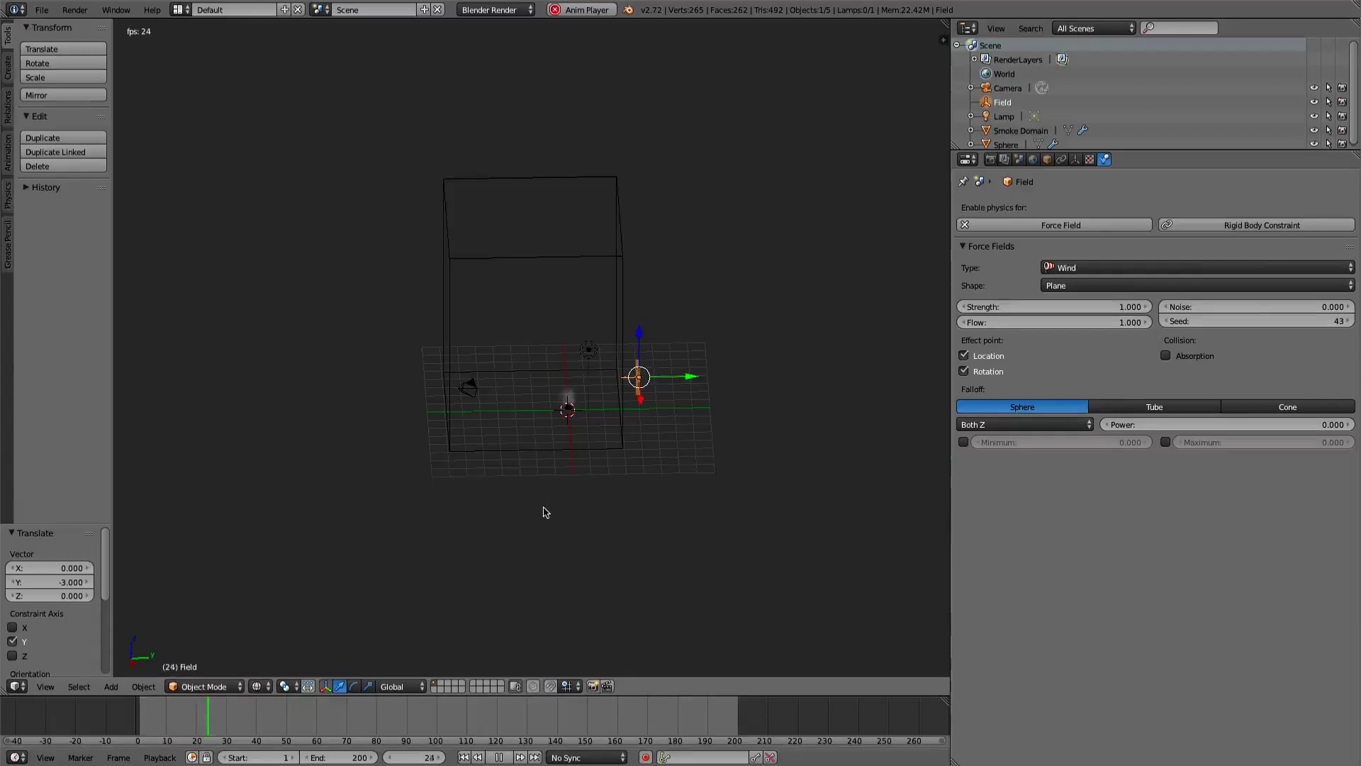
middle_drag(586, 487, 581, 466)
scroll(581, 465, up, 3)
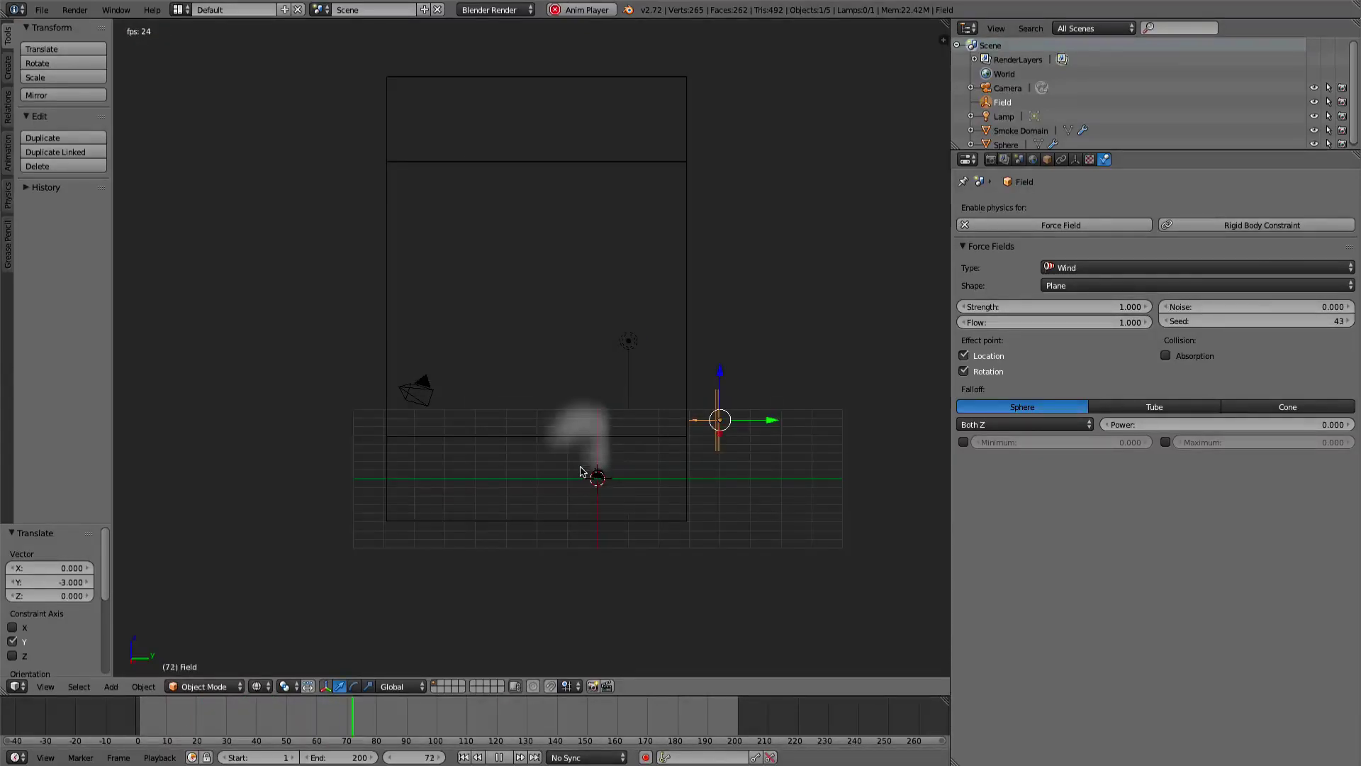
- Set the wind field's strength to 0.2
click(1100, 306)
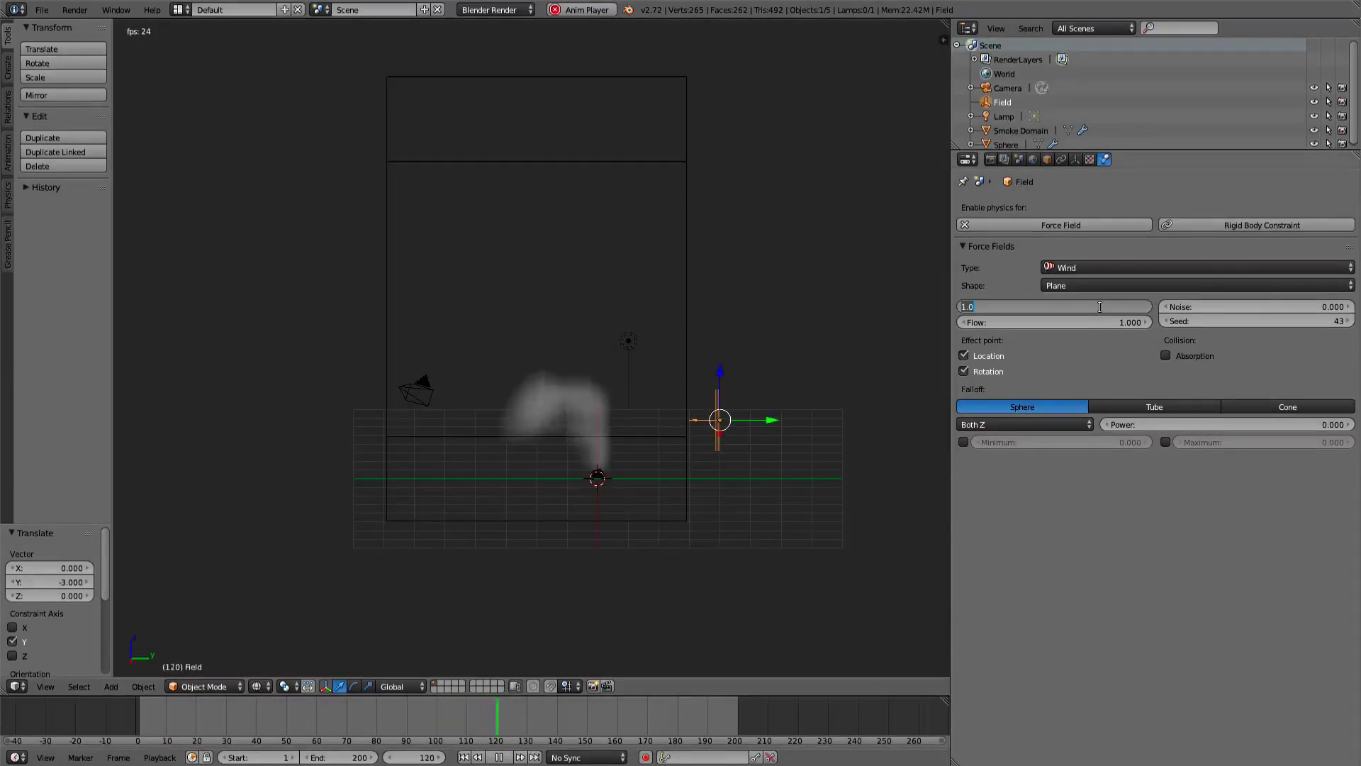
text(0.2)
key(Return)
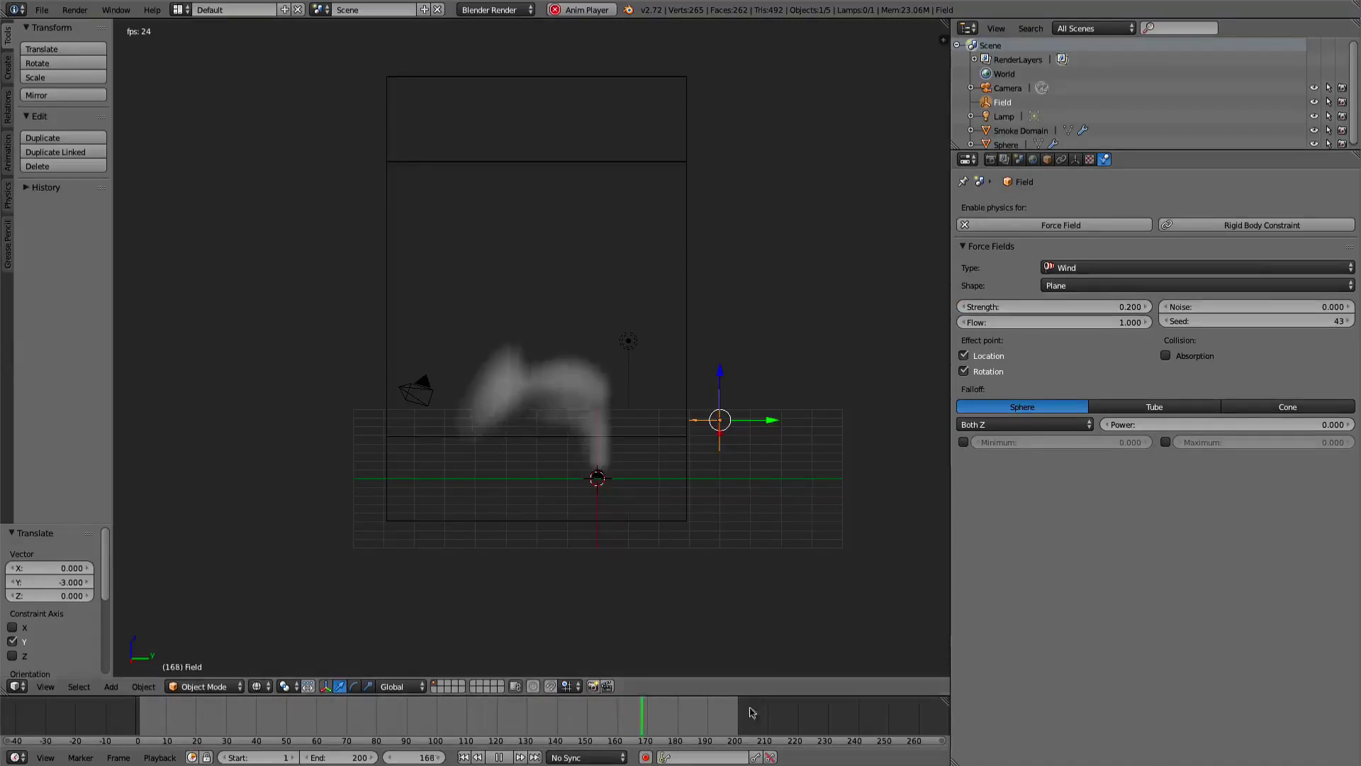
- Set the wind field's strength to 0.1
middle_drag(582, 397, 653, 435)
scroll(649, 434, down, 1)
scroll(646, 429, down, 2)
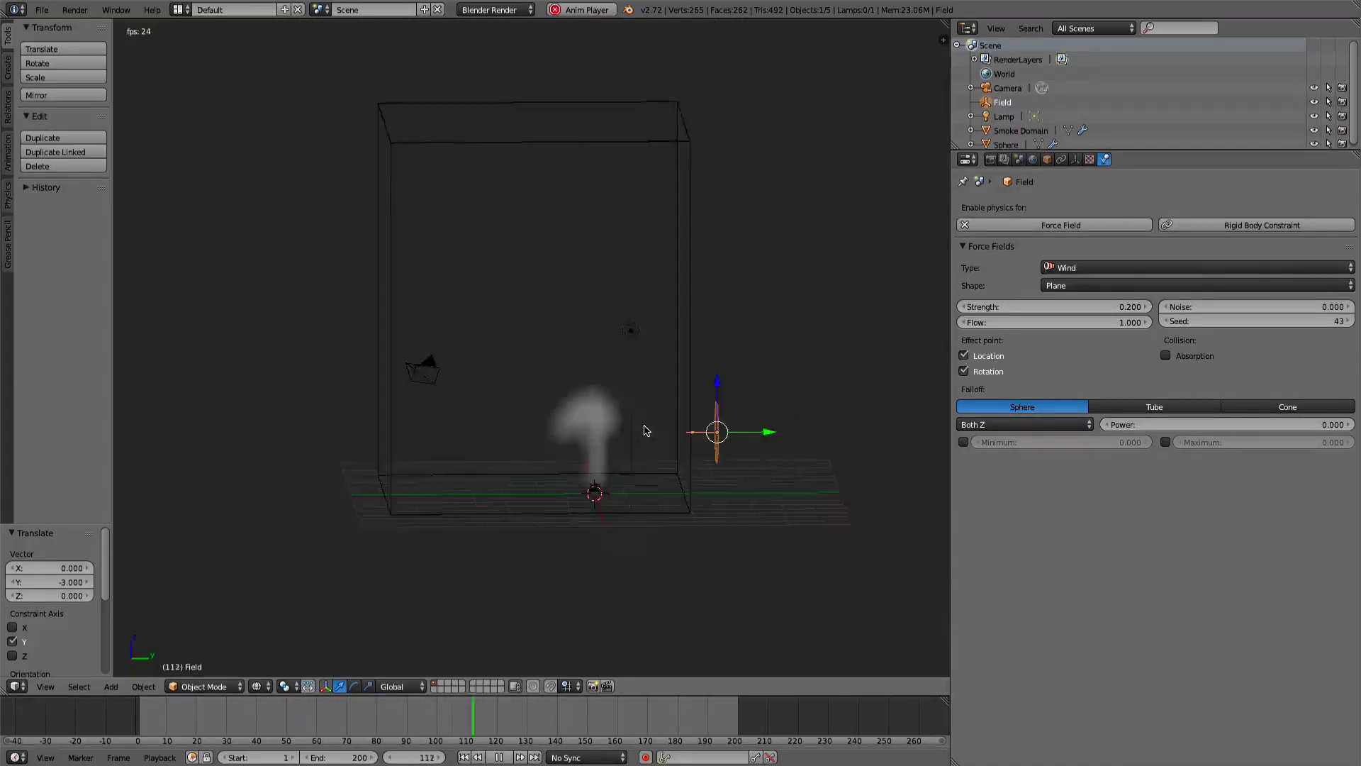
click(1115, 307)
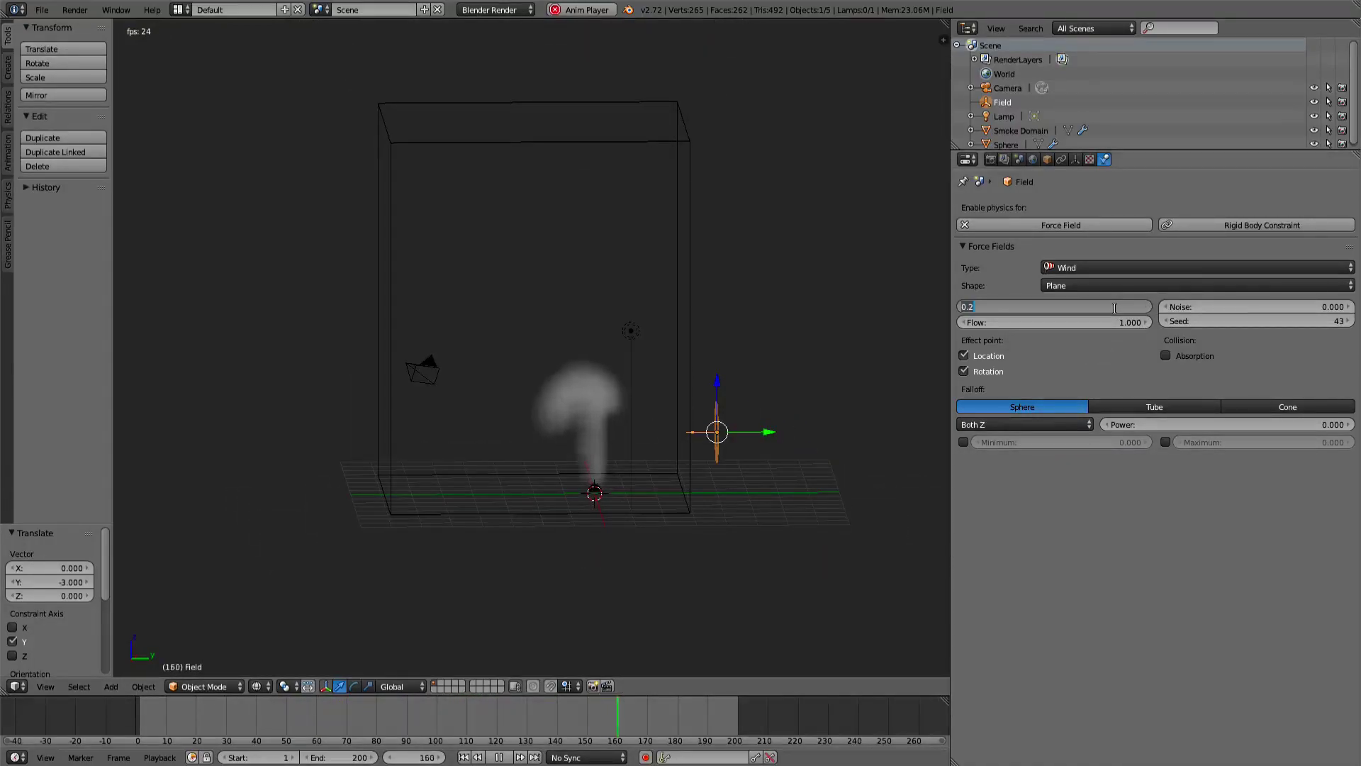
text(0.1)
key(Return)
- Play back the smoke animation and examine from several angles how the wind field bends the smoke
scroll(608, 442, up, 2)
scroll(611, 444, down, 3)
middle_drag(612, 444, 603, 439)
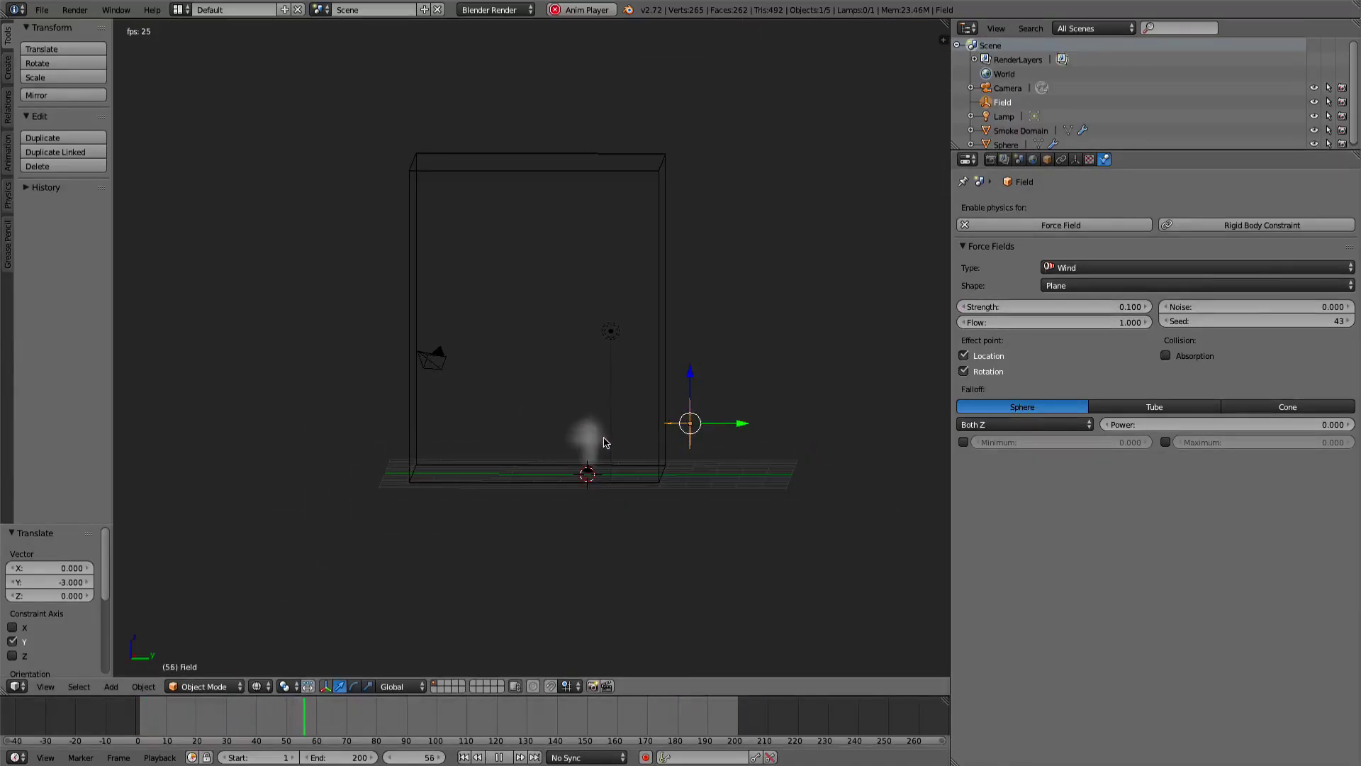
scroll(604, 434, up, 1)
scroll(603, 431, down, 2)
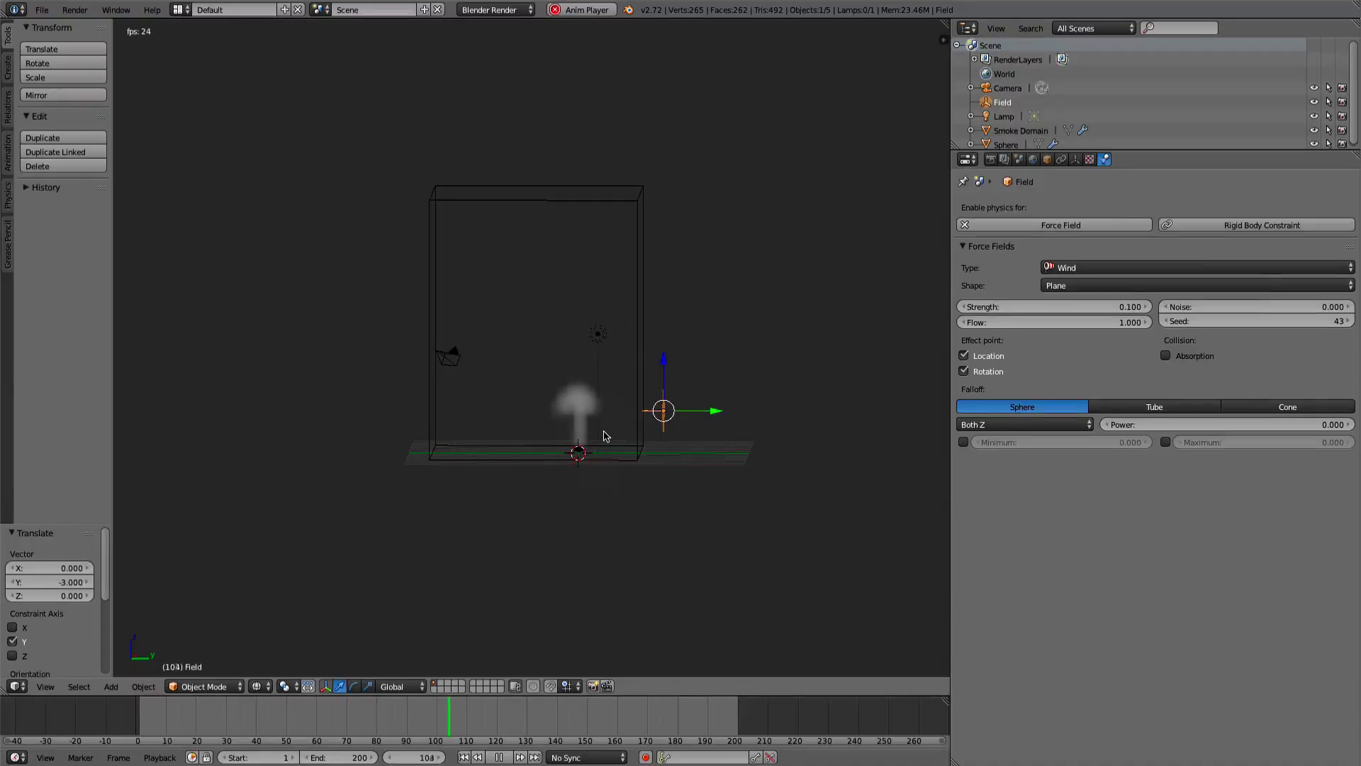
key(Escape)
middle_drag(597, 428, 601, 440)
right_click(579, 443)
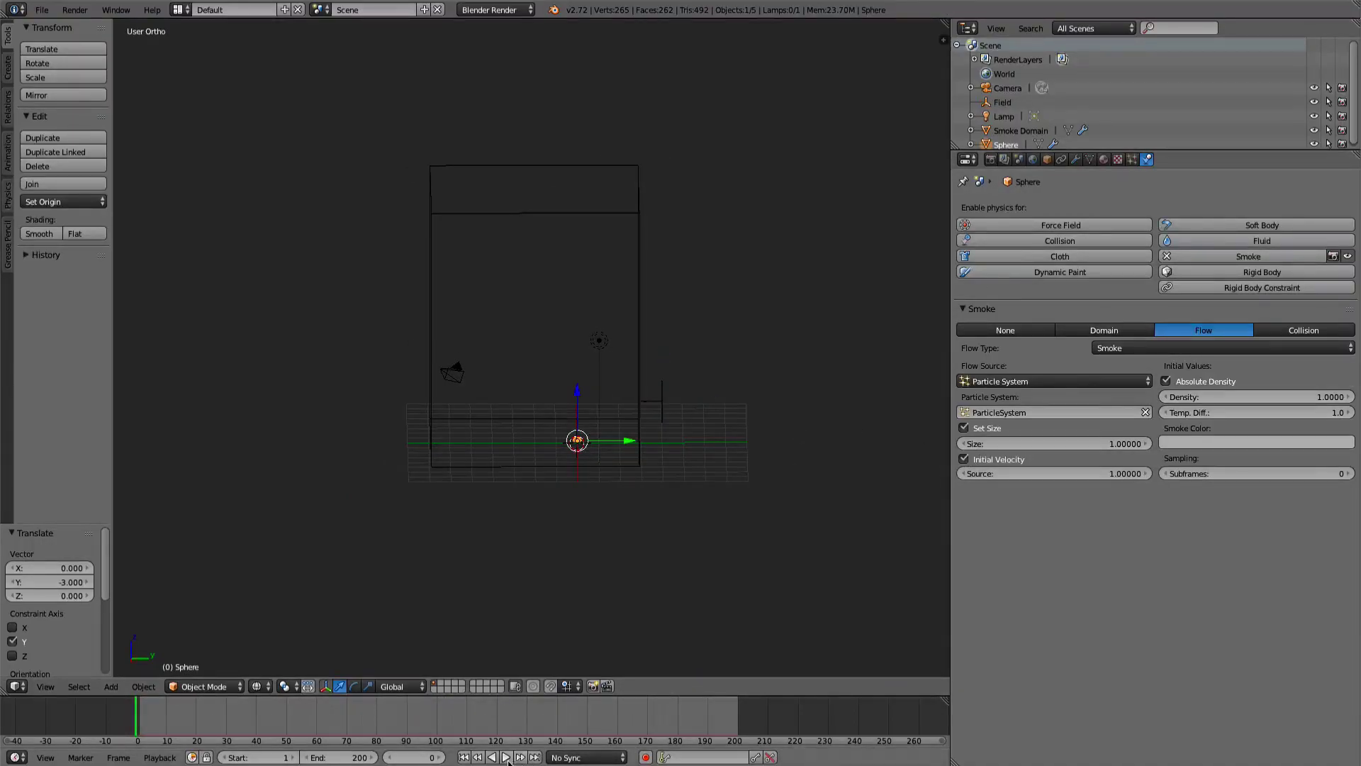
click(506, 758)
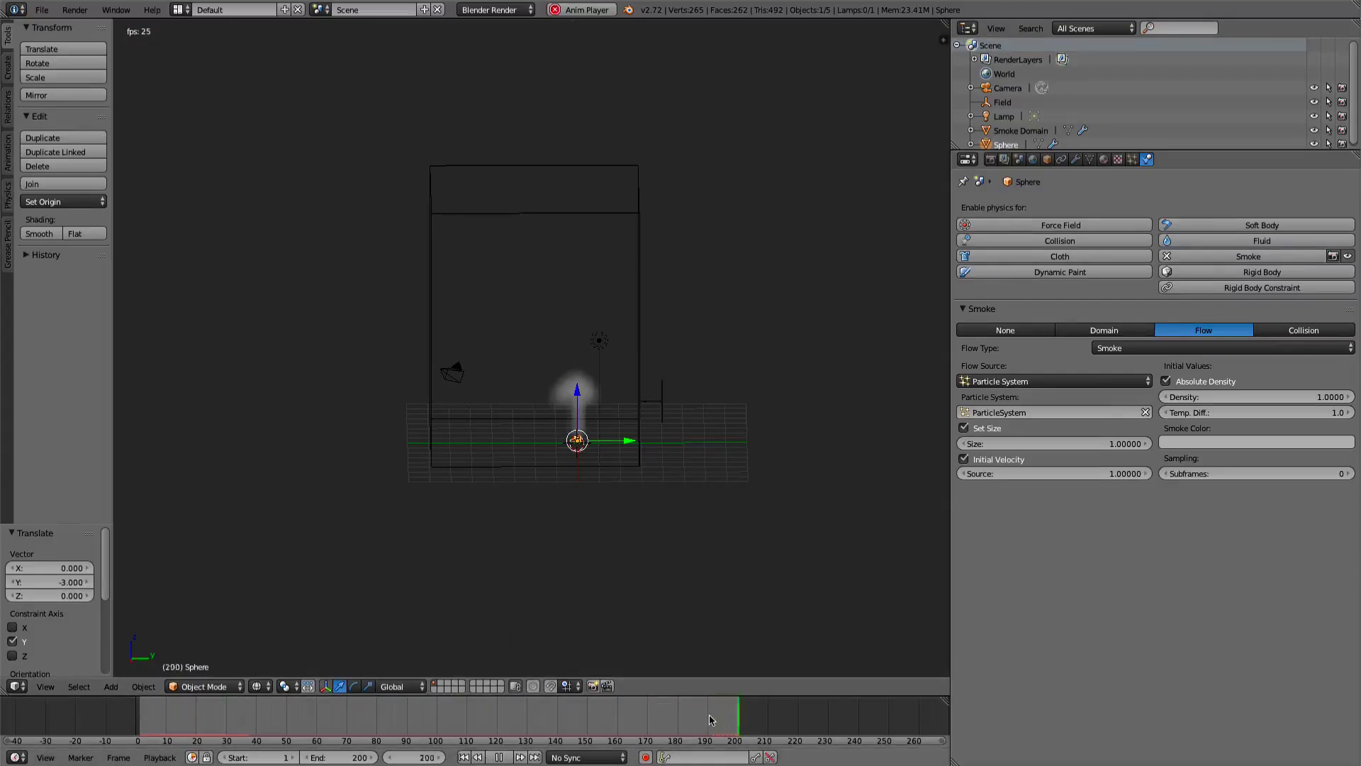
scroll(715, 273, up, 4)
scroll(727, 312, down, 1)
middle_drag(742, 346, 713, 340)
key(Escape)
- Set the smoke domain's resolution divisions to 96 and its vorticity to 4
right_click(719, 340)
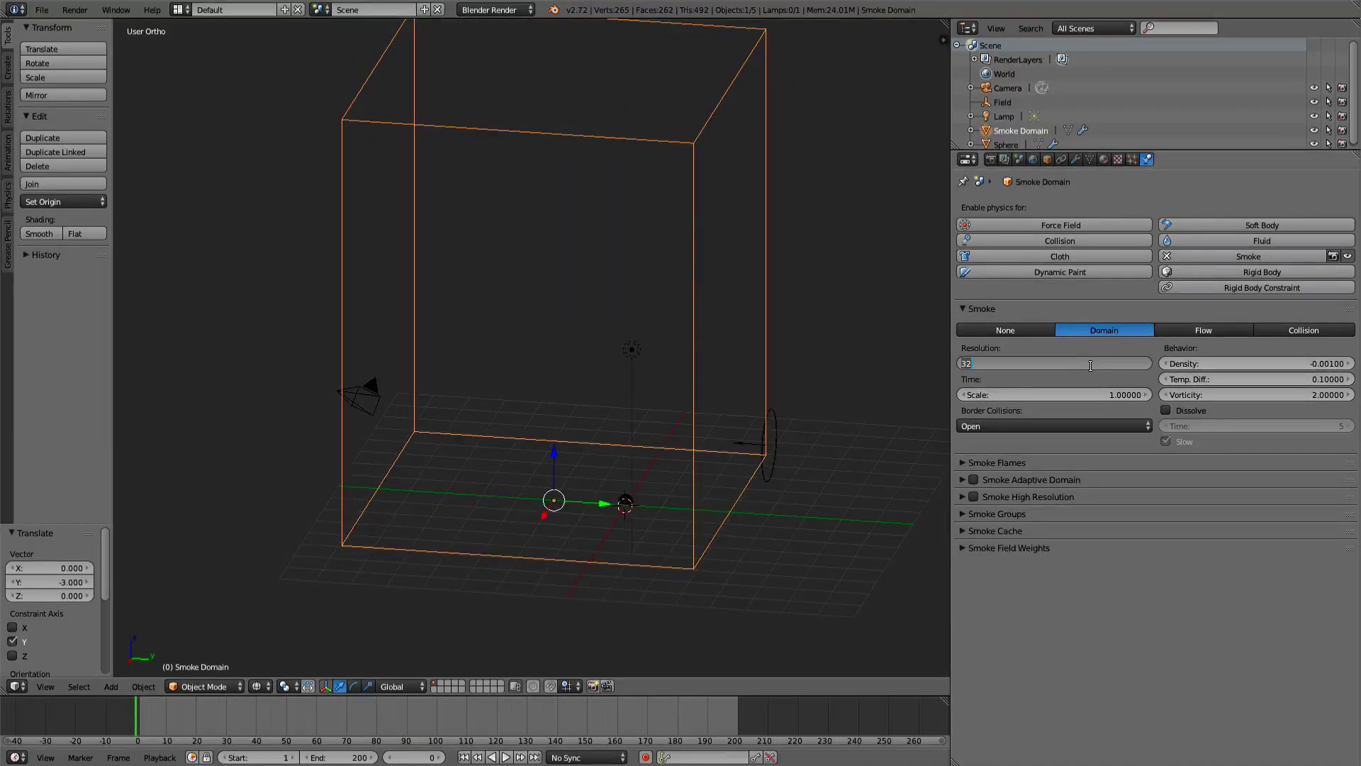
text(6)
key(Return)
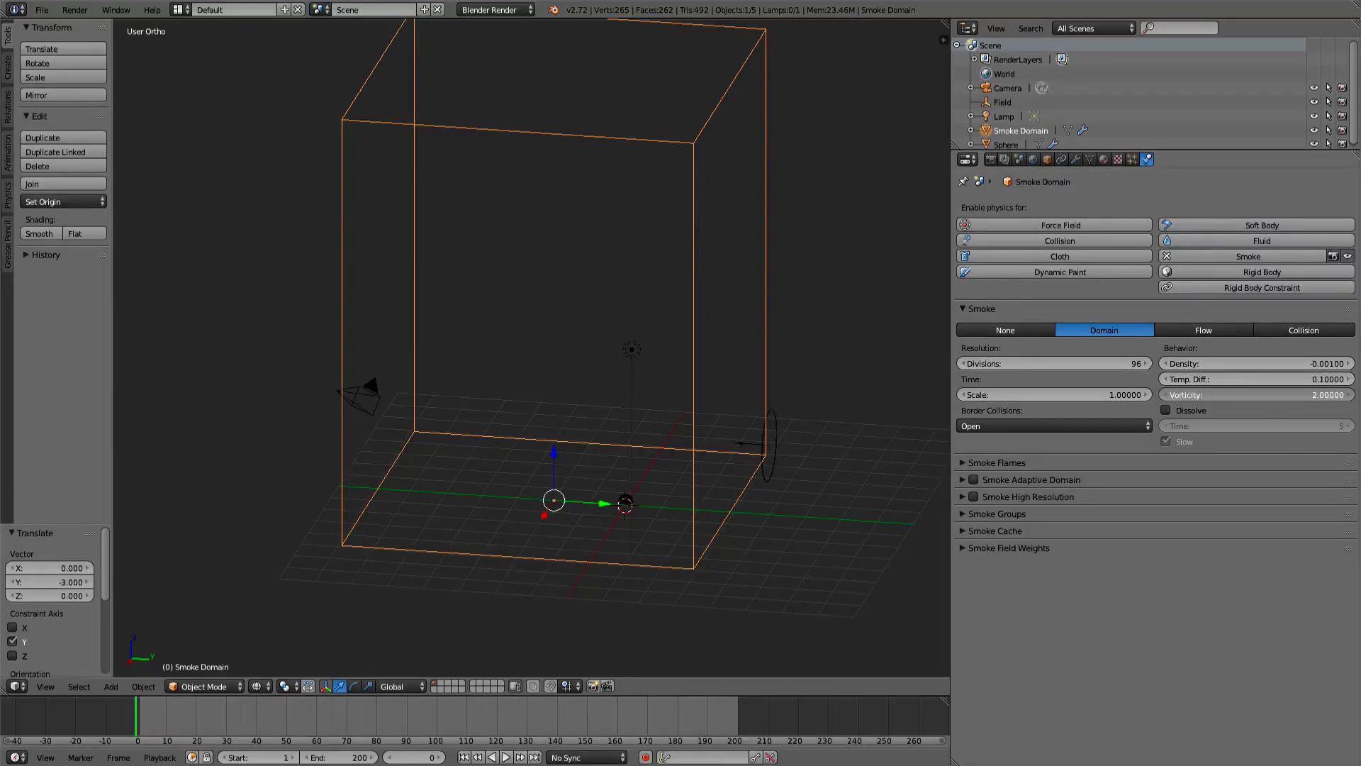
click(1291, 394)
text(4)
key(Return)
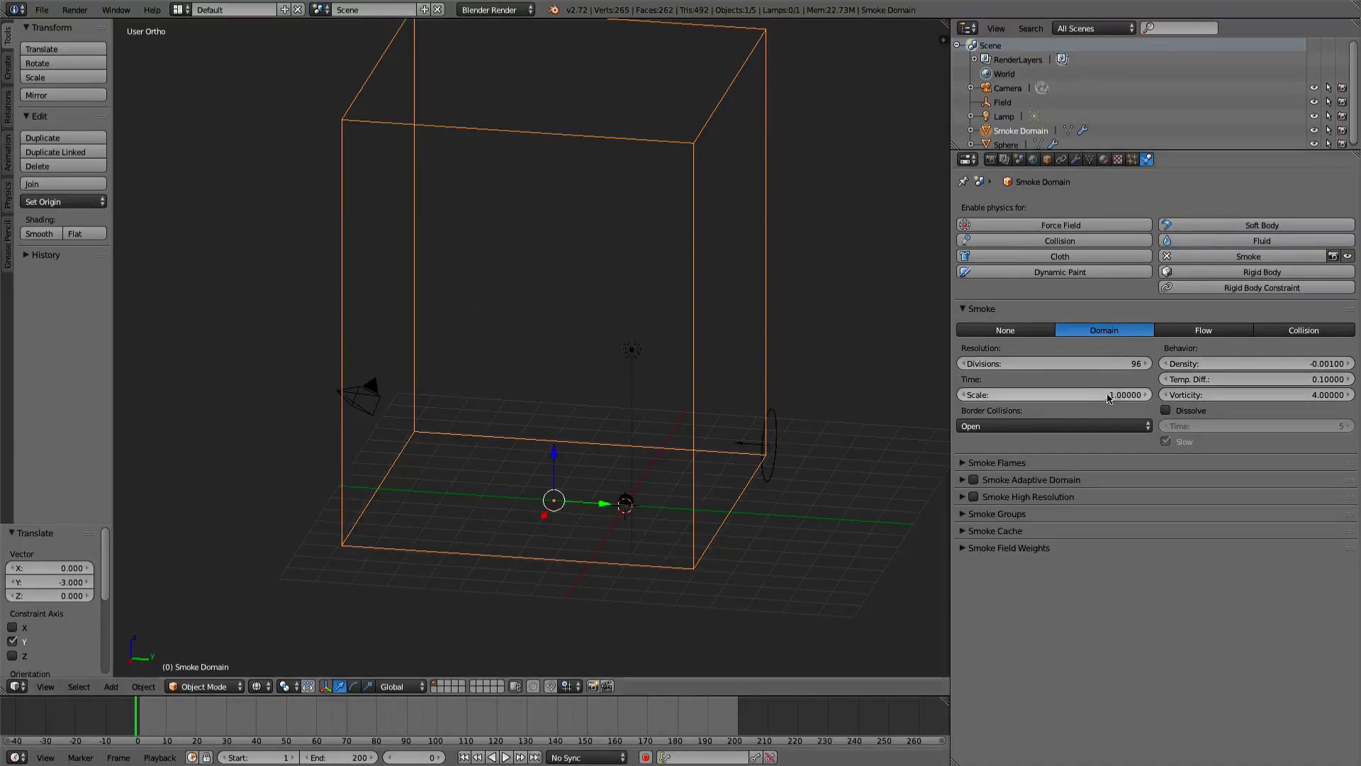
- Enable Smoke High Resolution and Smoke Adaptive Domain for the smoke domain
click(963, 497)
click(1146, 534)
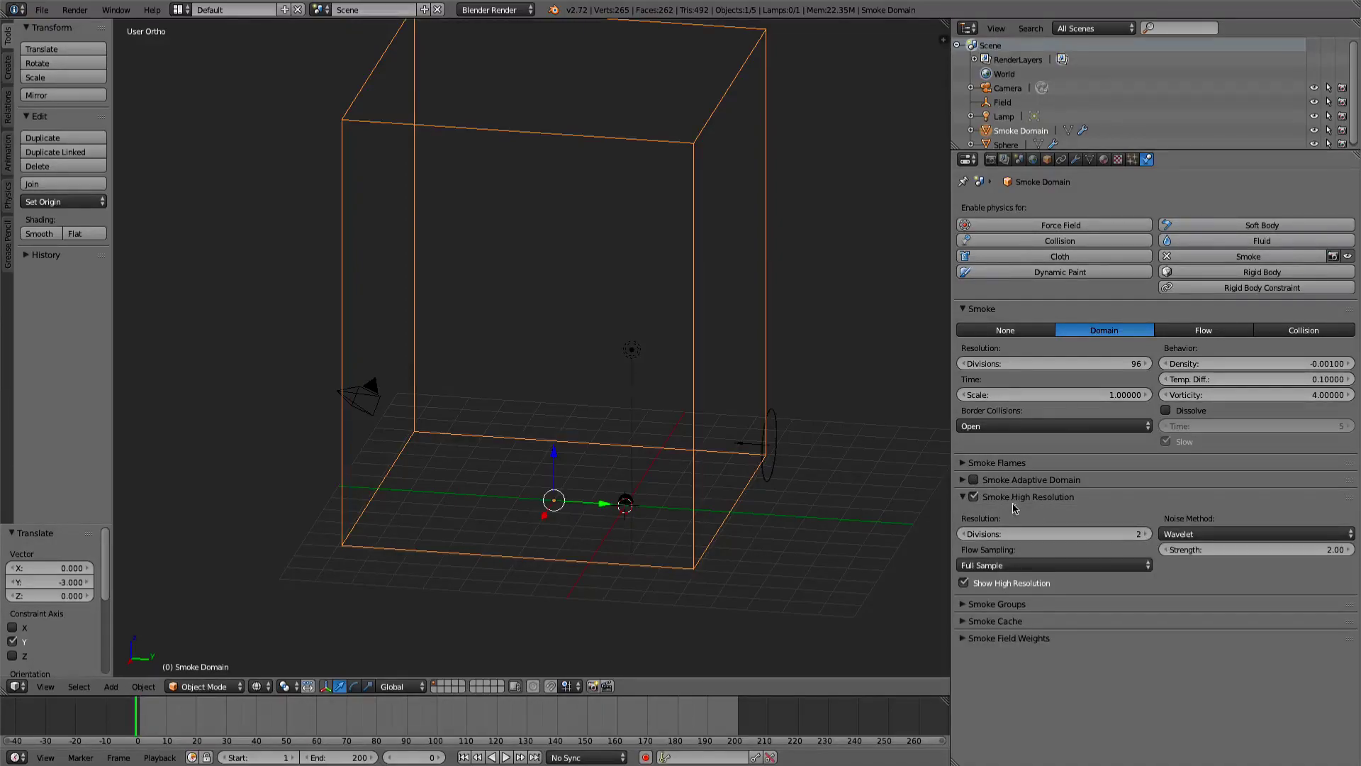
click(963, 497)
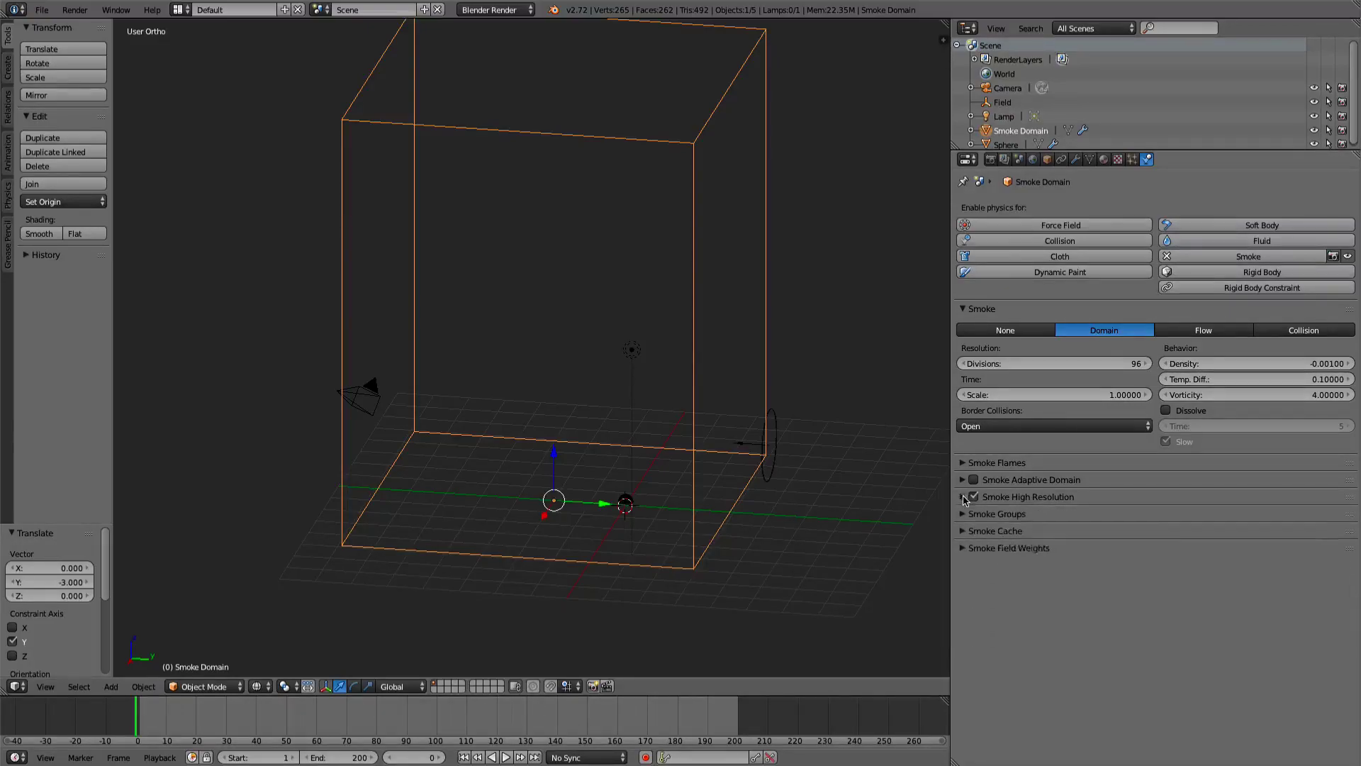
click(963, 480)
click(974, 480)
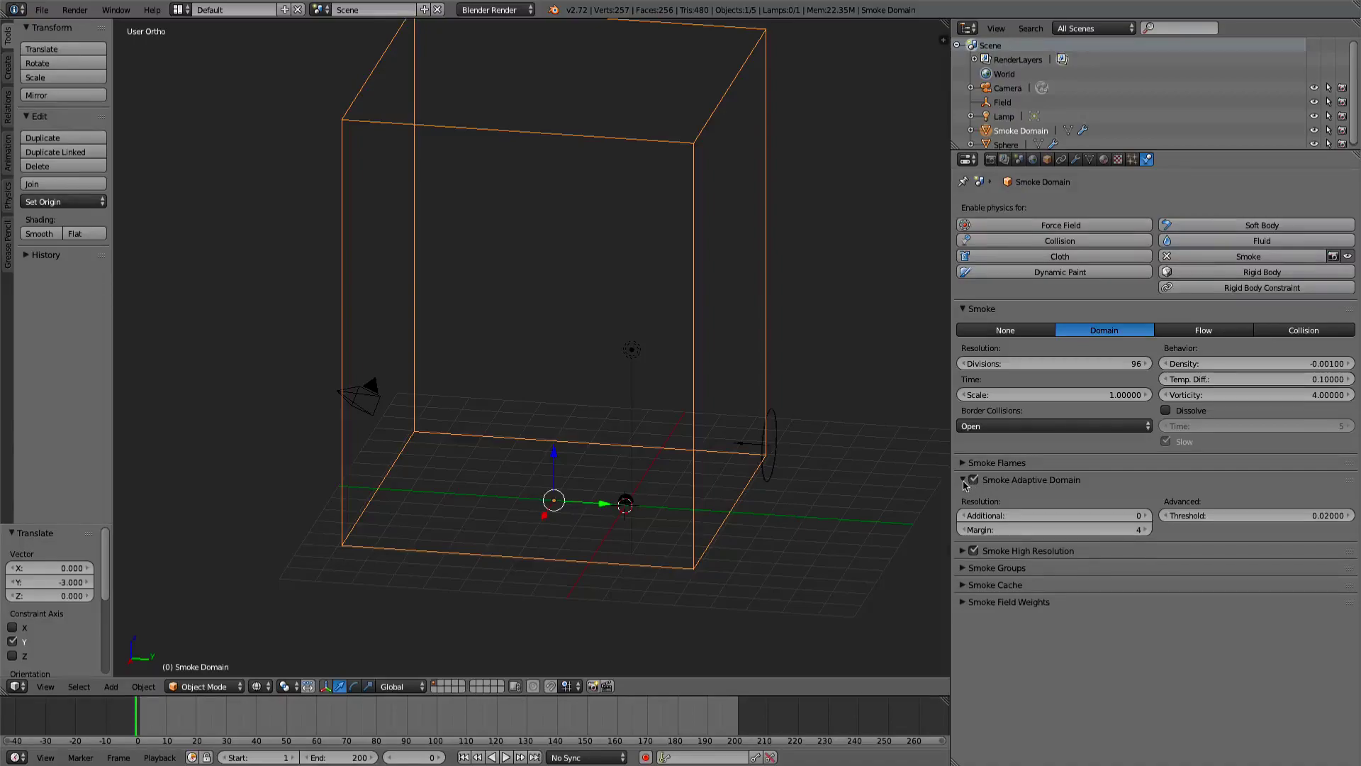
click(962, 480)
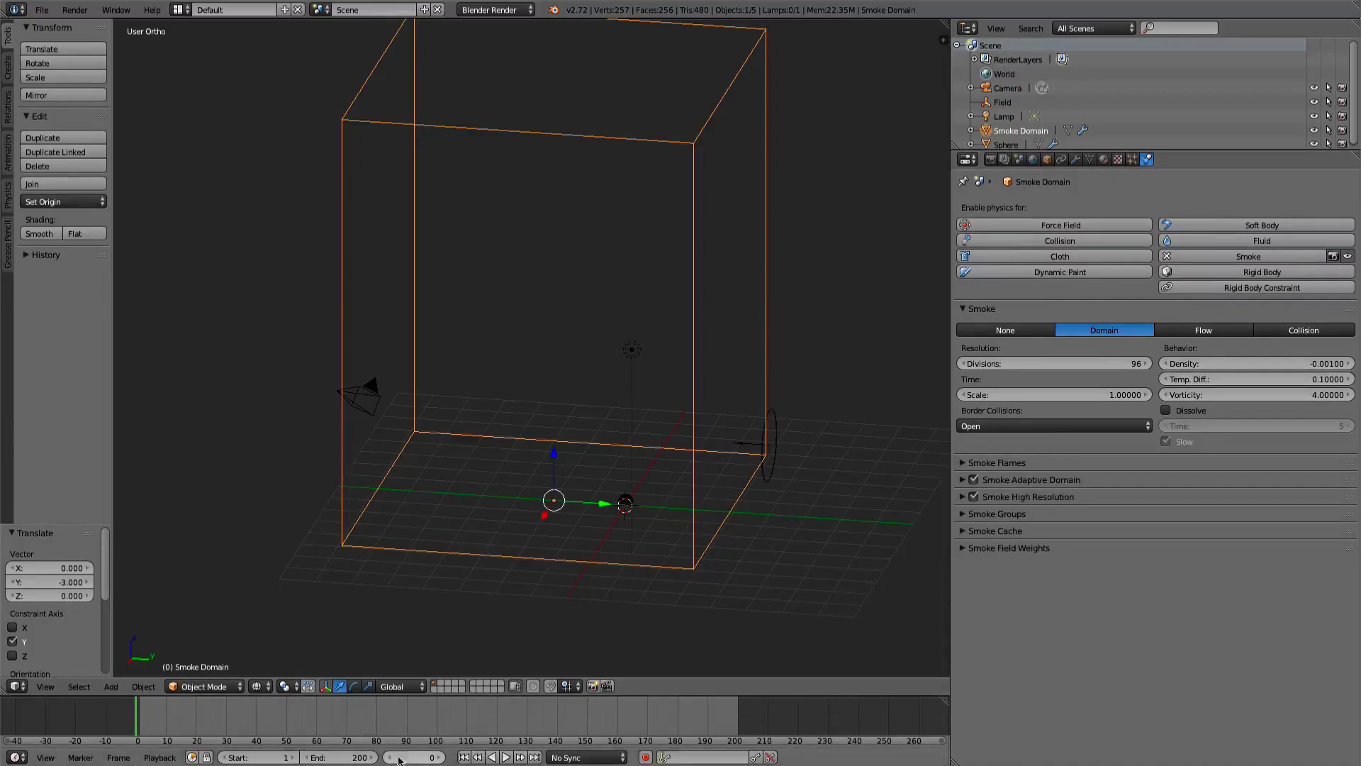
- Play the animation, stop it and go to about frame 157 to examine the smoke in the adaptive domain
click(504, 758)
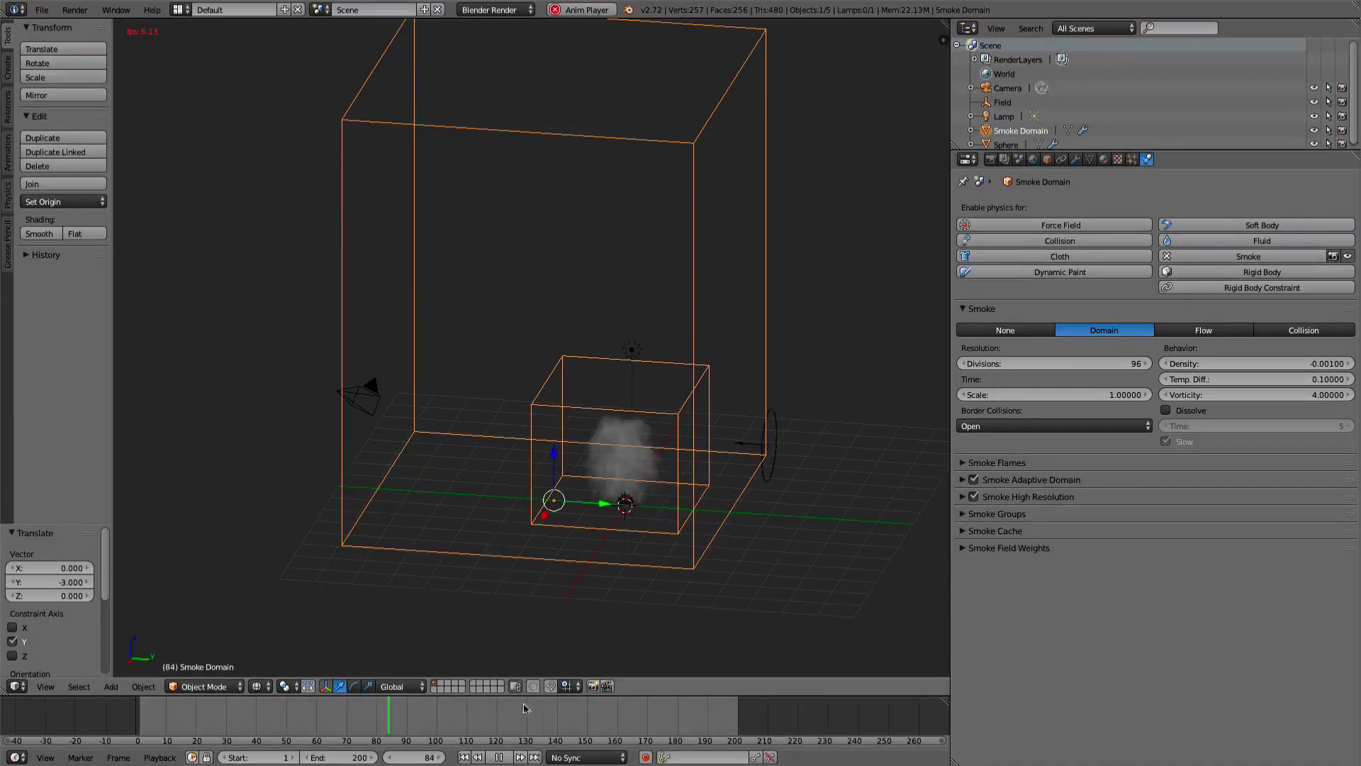
key(alt+a)
mouse_move(614, 534)
middle_down()
mouse_move(624, 487)
mouse_move(627, 543)
middle_up()
drag(541, 717, 608, 717)
middle_drag(623, 648, 659, 544)
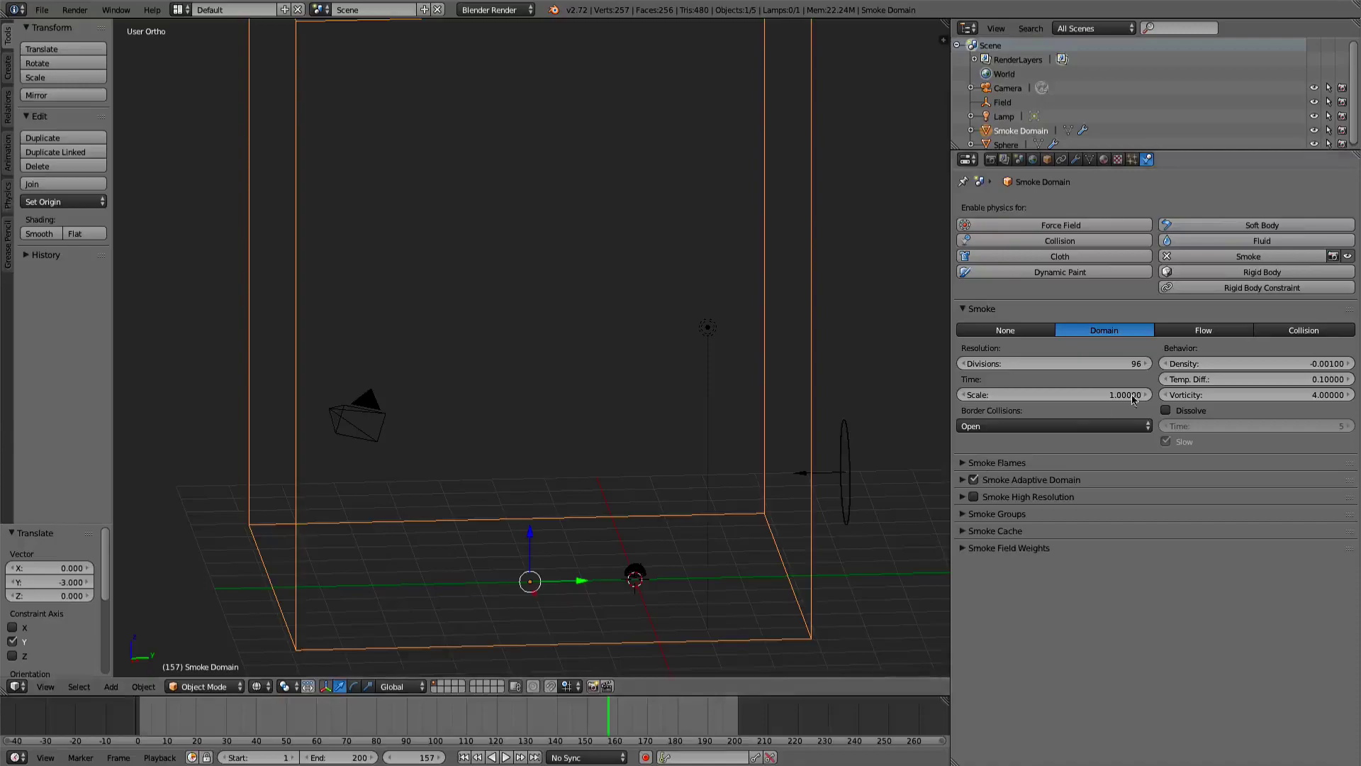
- Set the smoke domain's resolution divisions to 64 and its density behavior to -0.02
click(1089, 365)
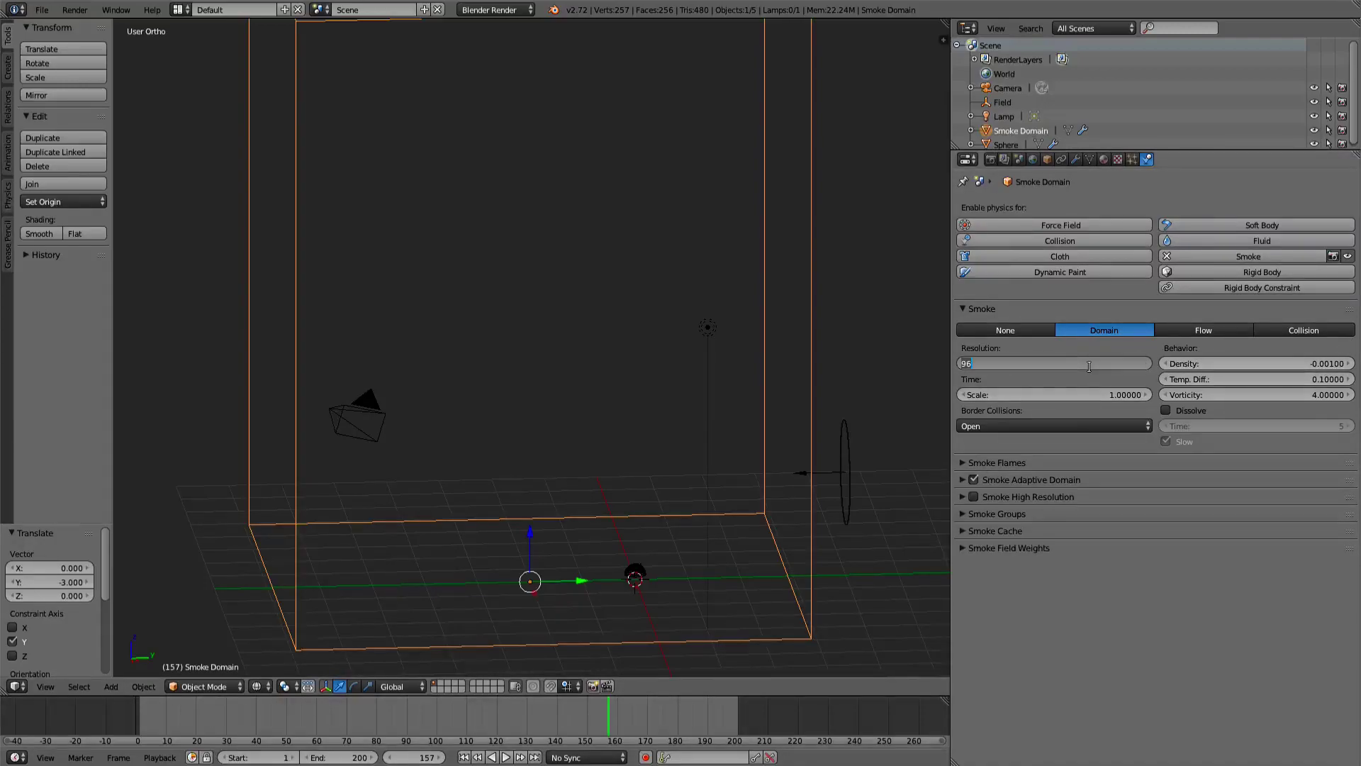
text(64)
key(Return)
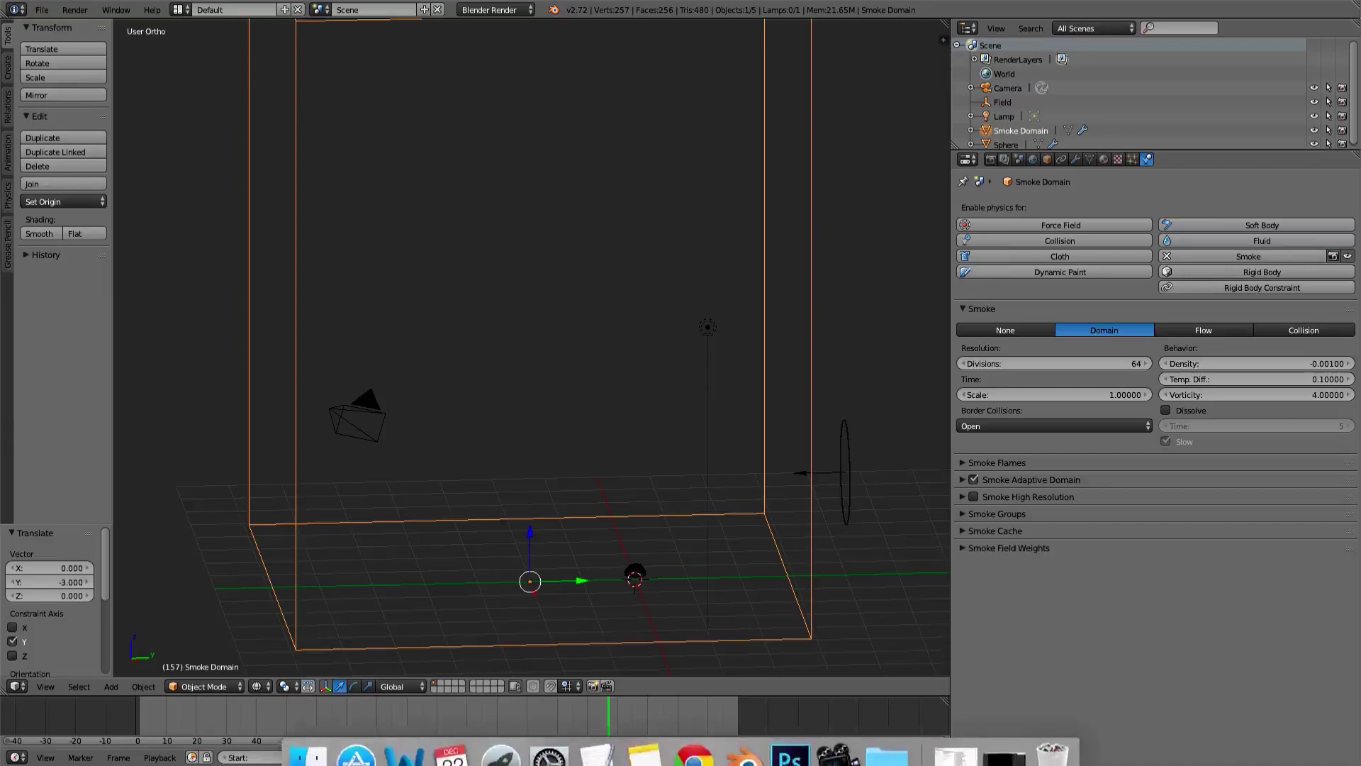
click(1314, 364)
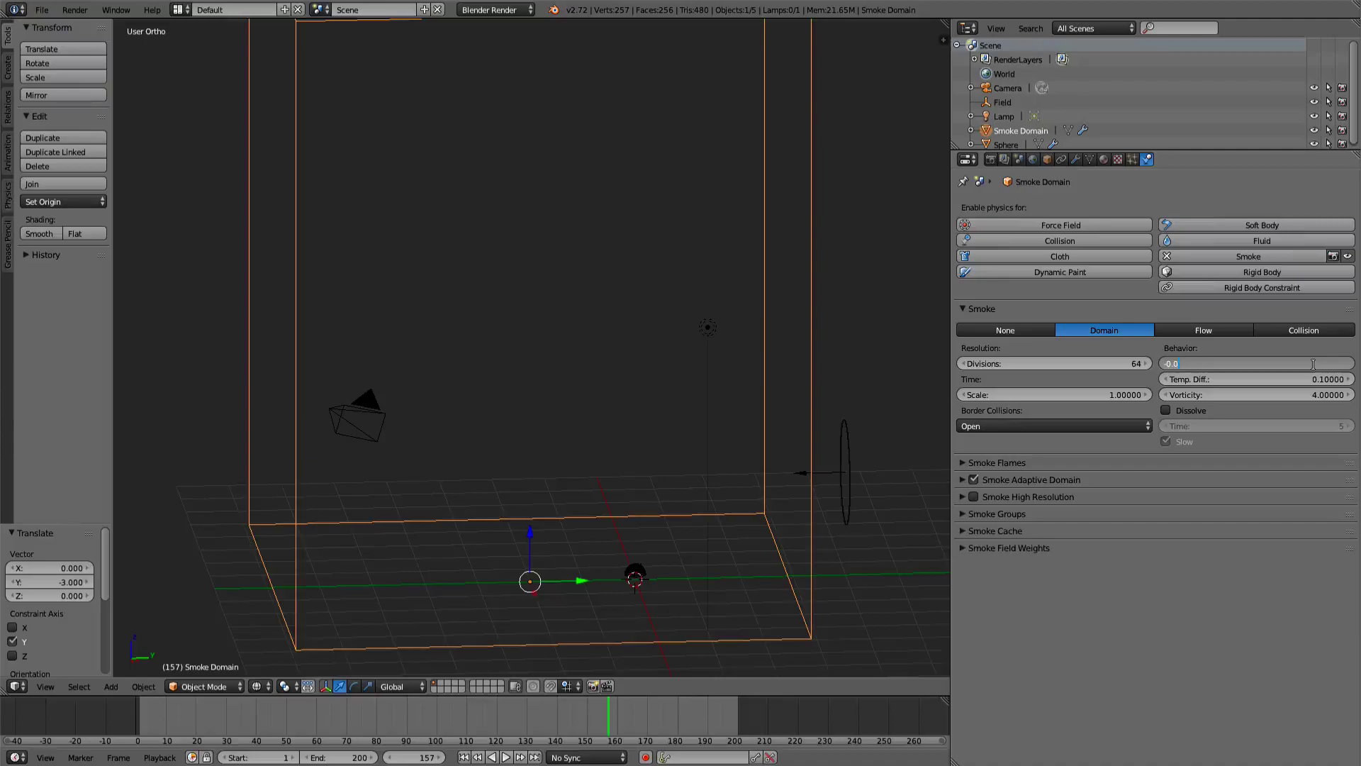
text(-0.02)
key(Return)
- Replay the animation and examine from the side how the negative density affects the smoke's rise
middle_drag(523, 416, 603, 432)
click(711, 711)
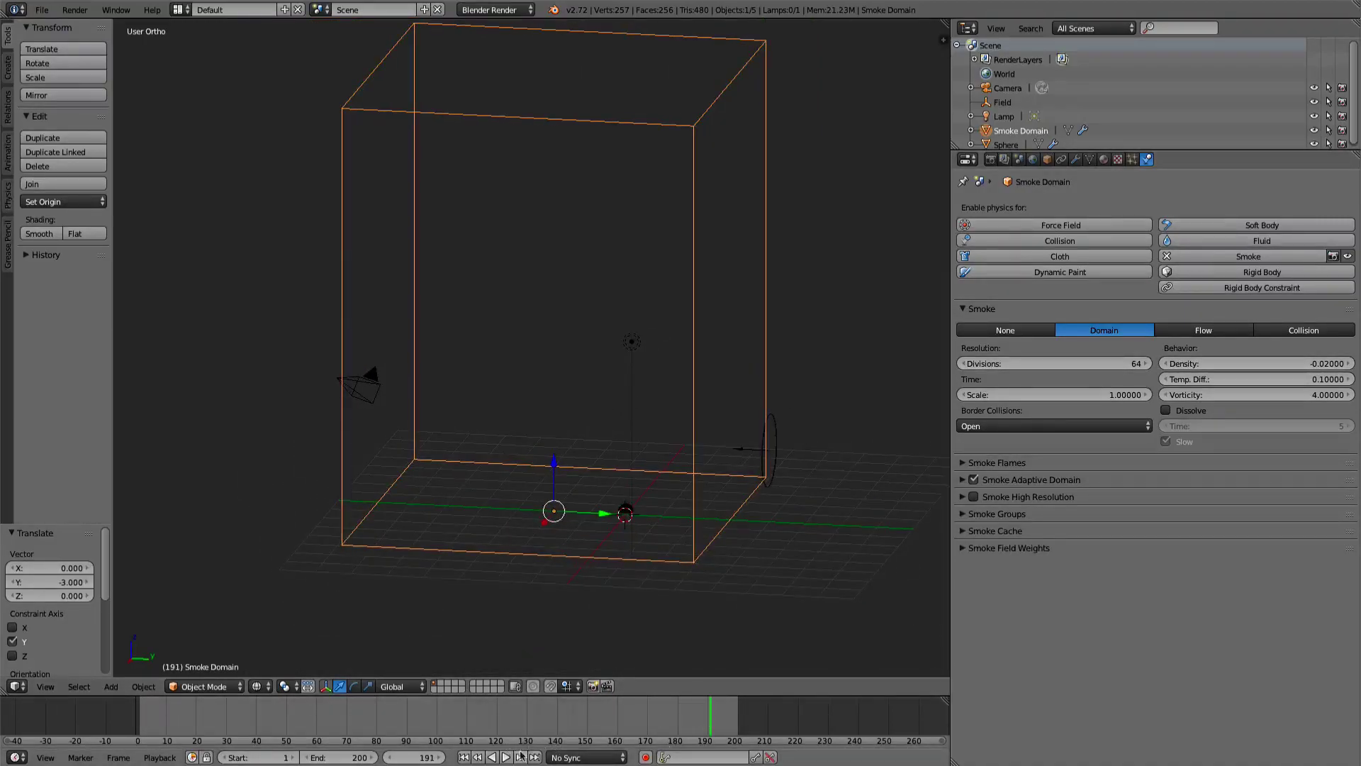
click(496, 758)
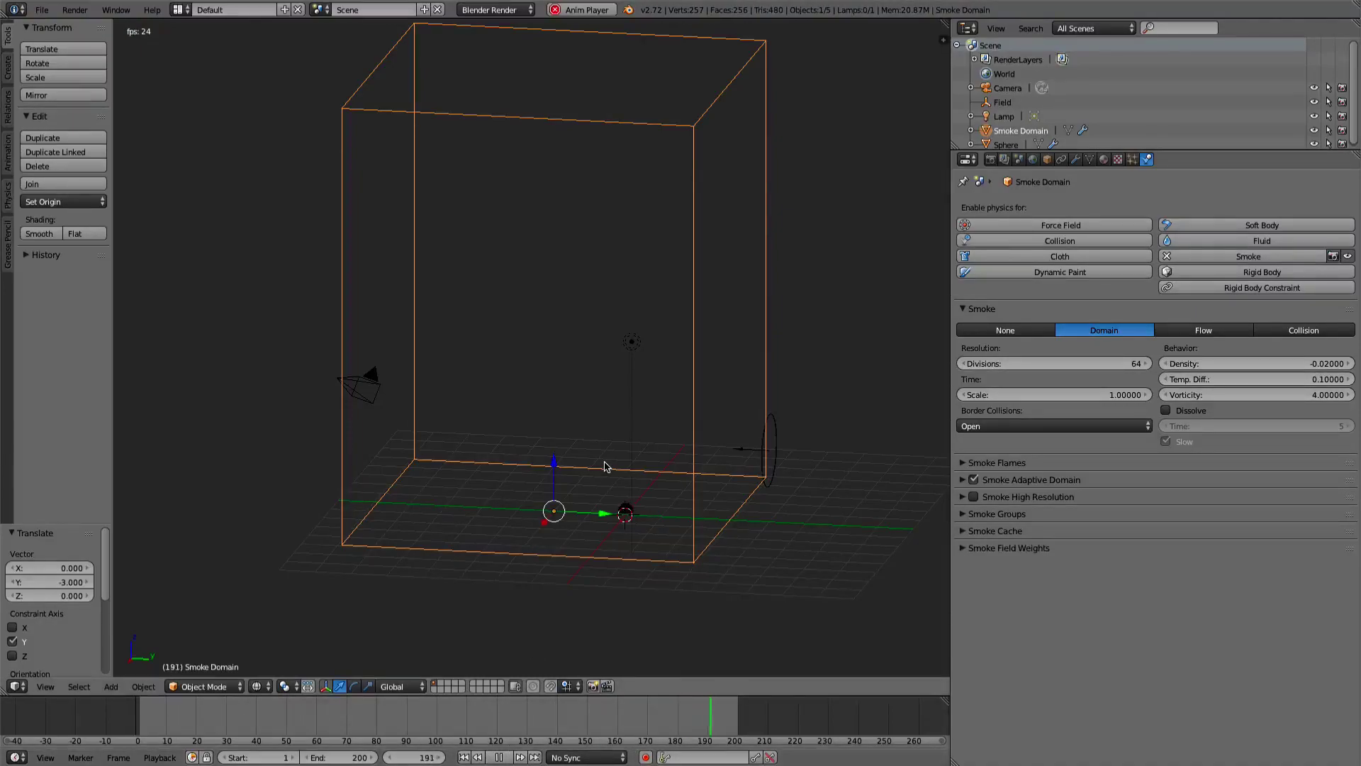
middle_drag(599, 536, 606, 519)
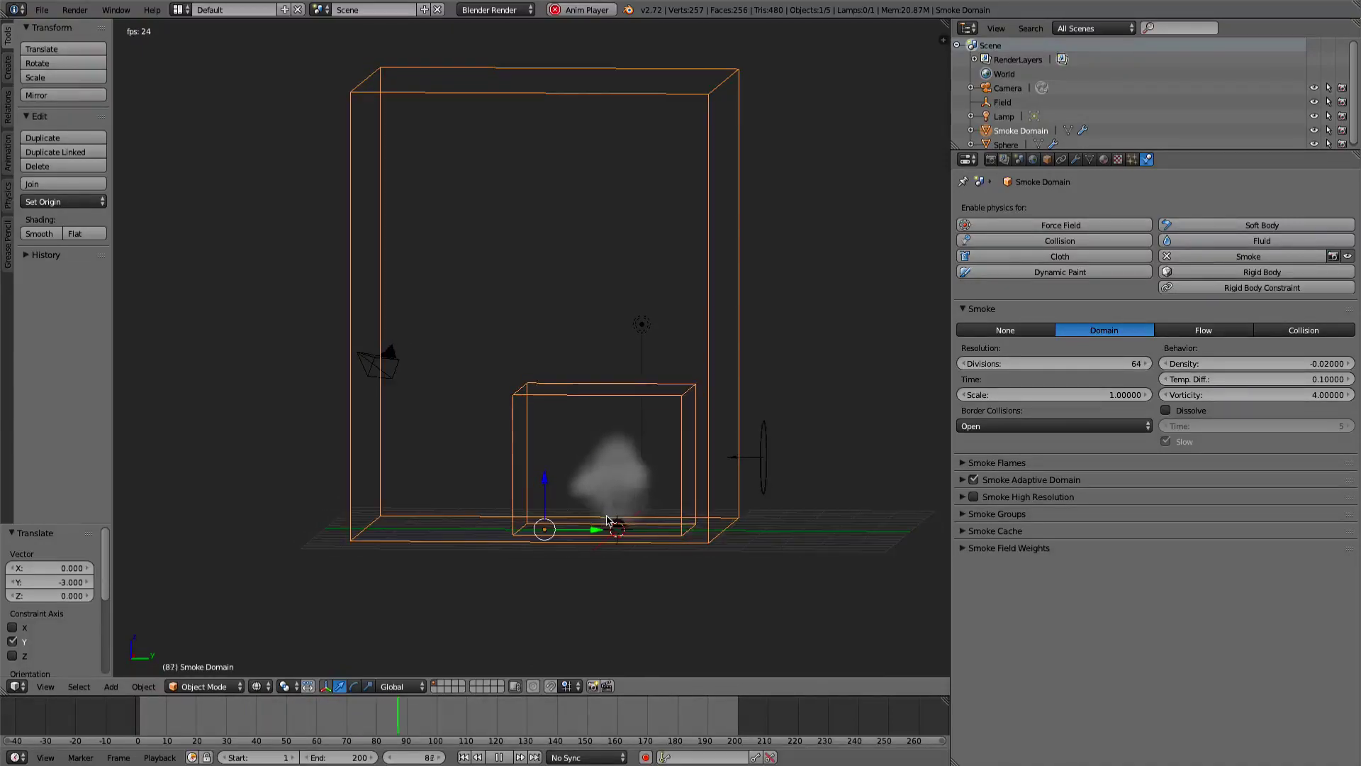
scroll(608, 520, up, 2)
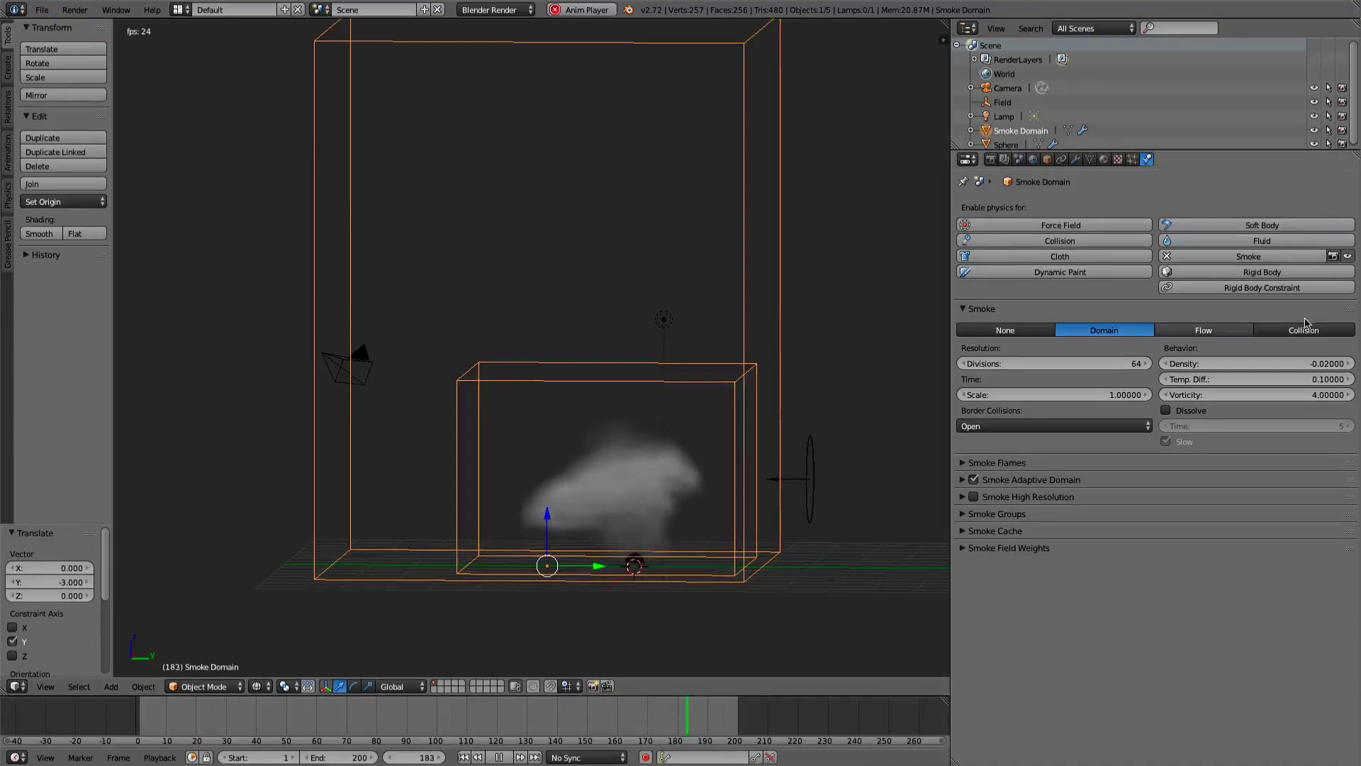
- Set the smoke domain's density behavior to 0.001, check the playback and stop it
click(1316, 364)
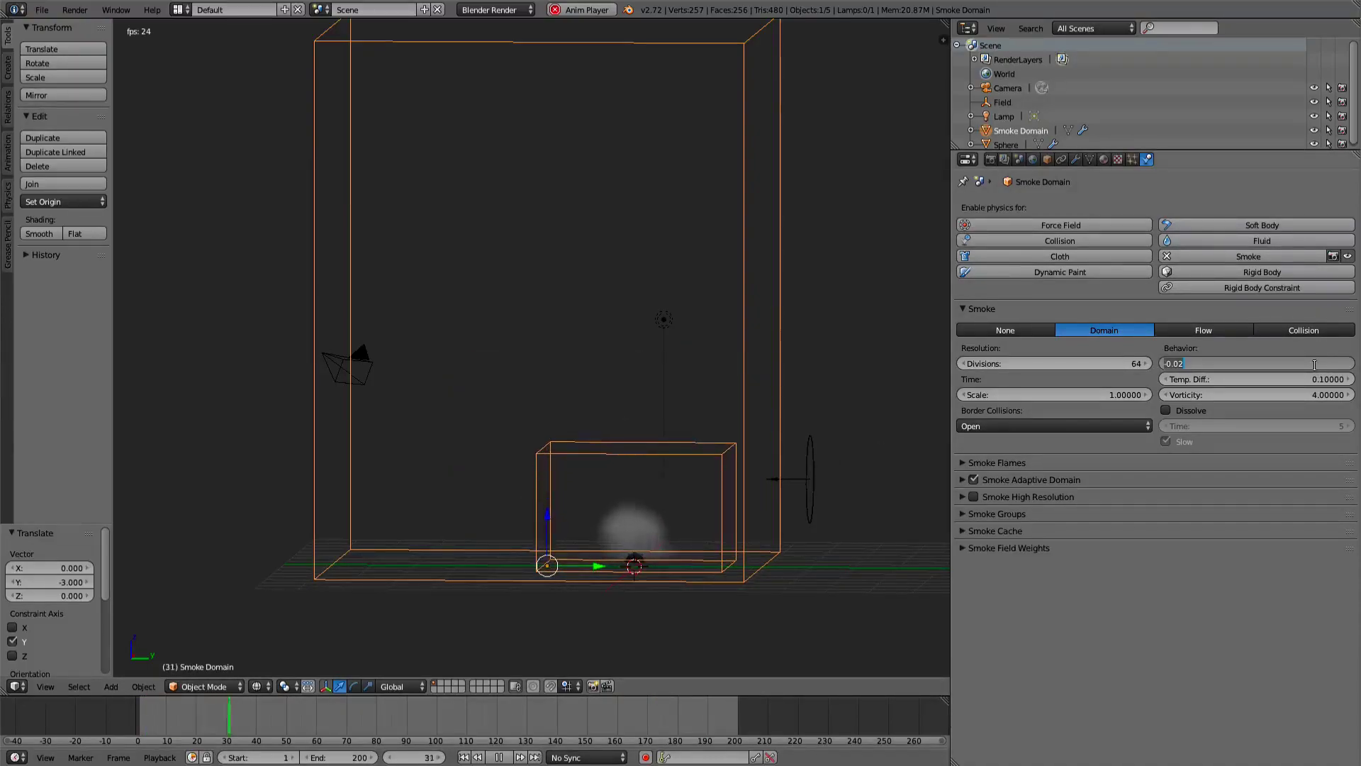
text(0.001)
key(Return)
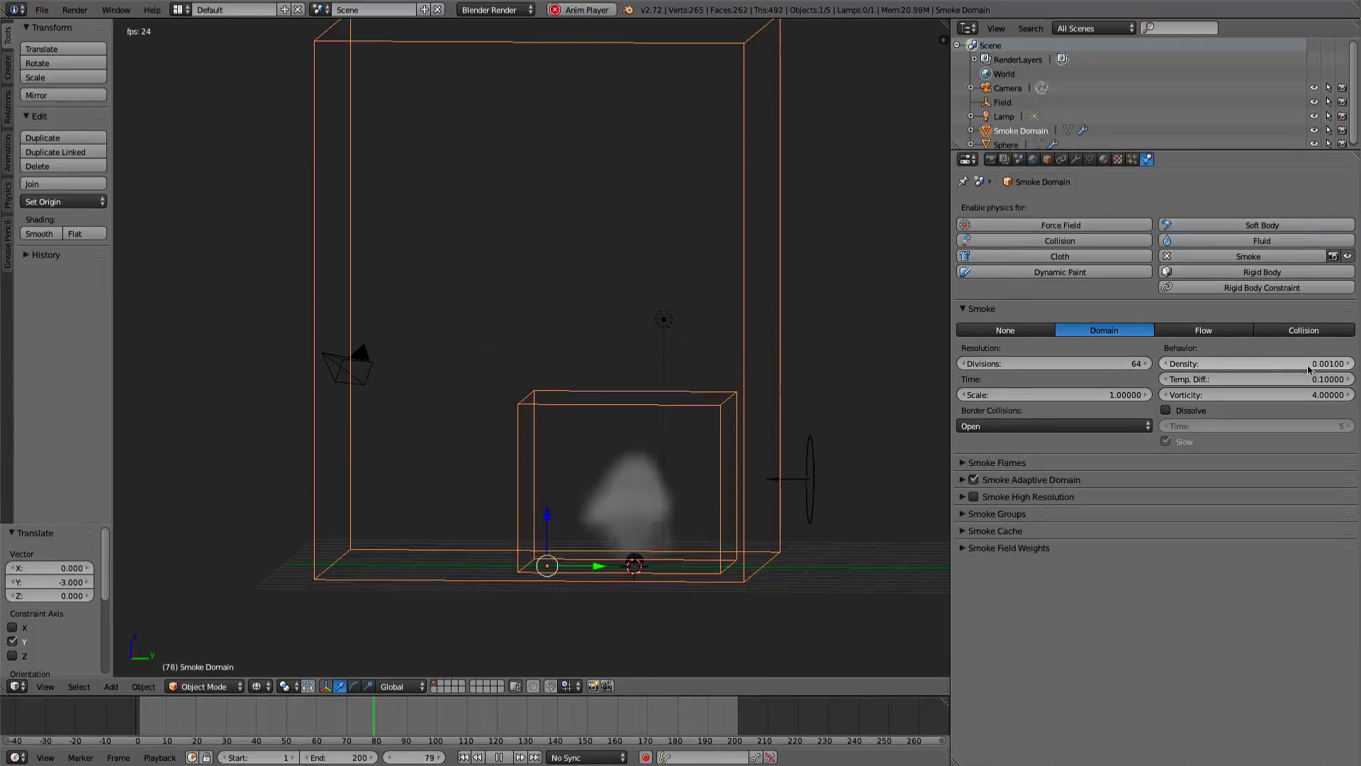
click(727, 721)
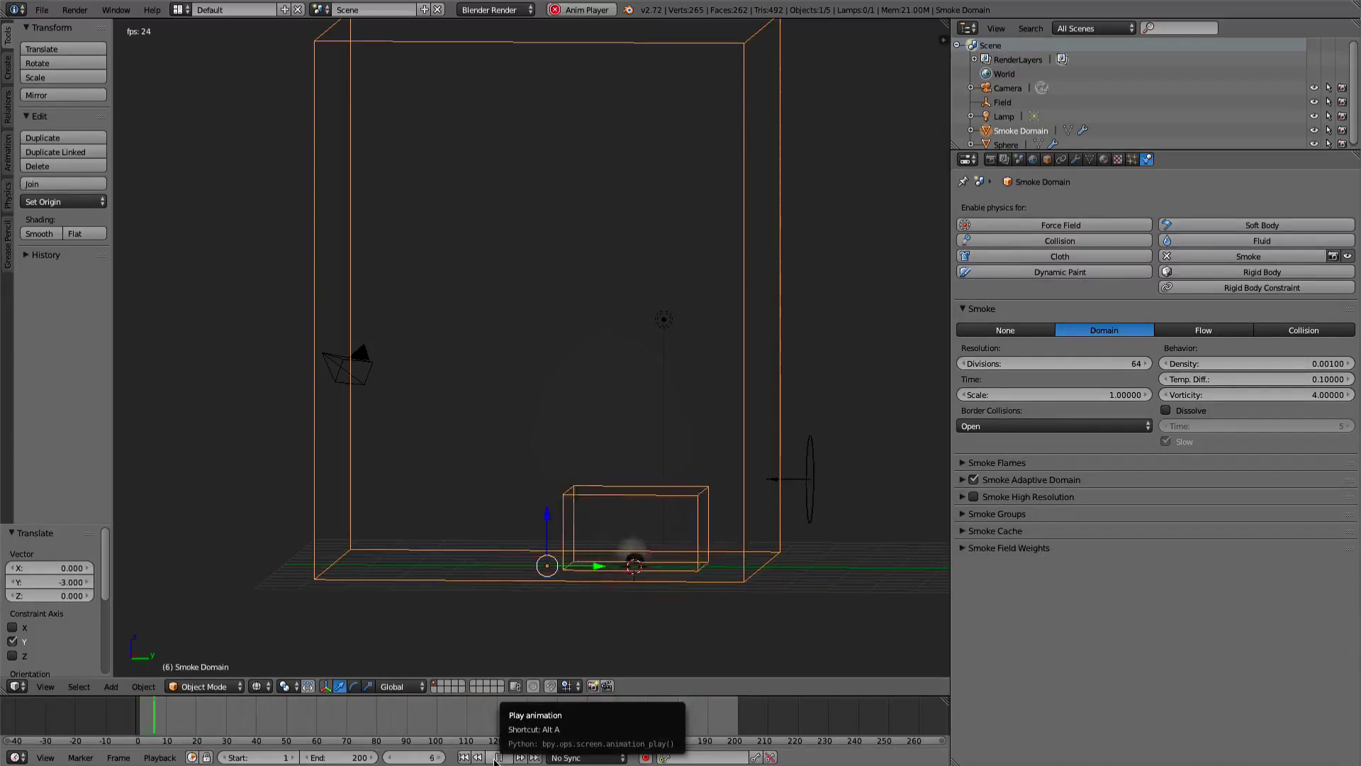
click(498, 758)
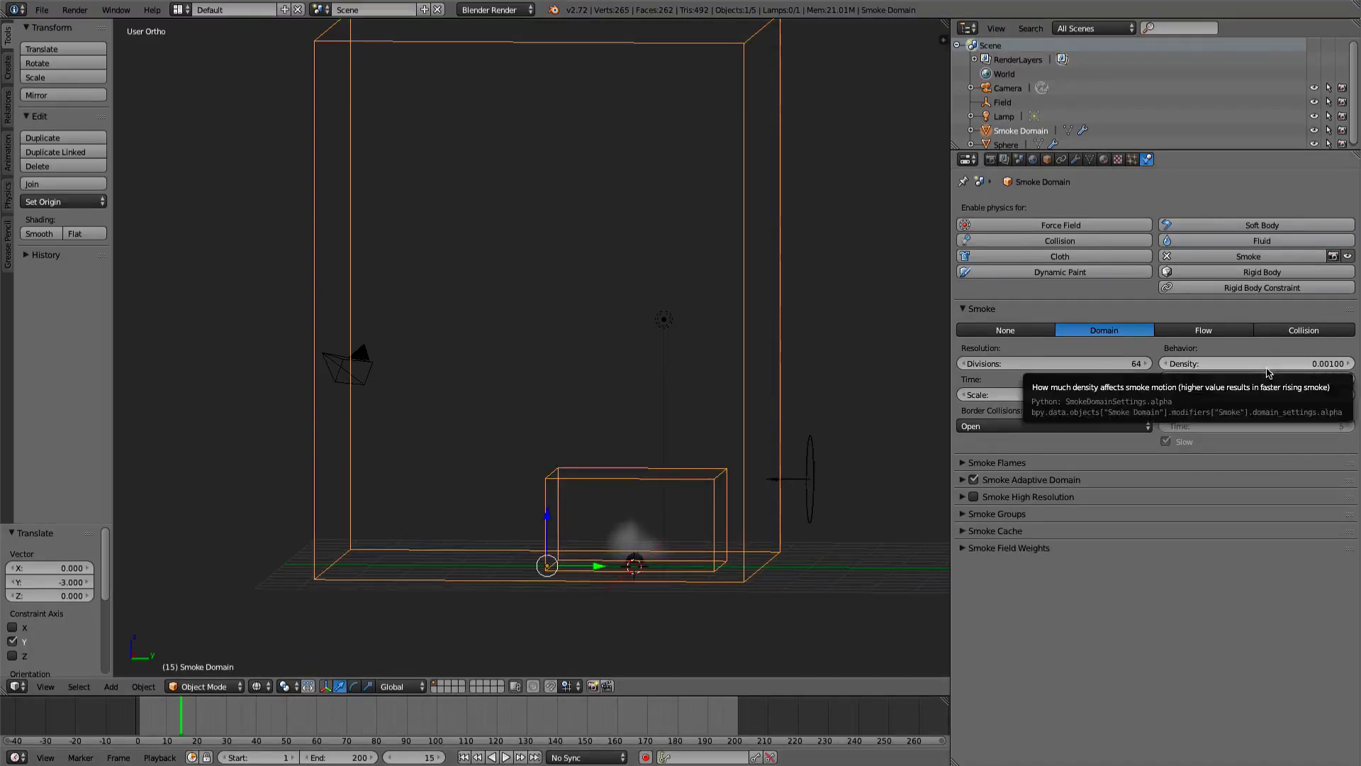
- Enable Dissolve with the Slow option on the smoke domain and set the dissolve time to 50, previewing the playback
click(1167, 412)
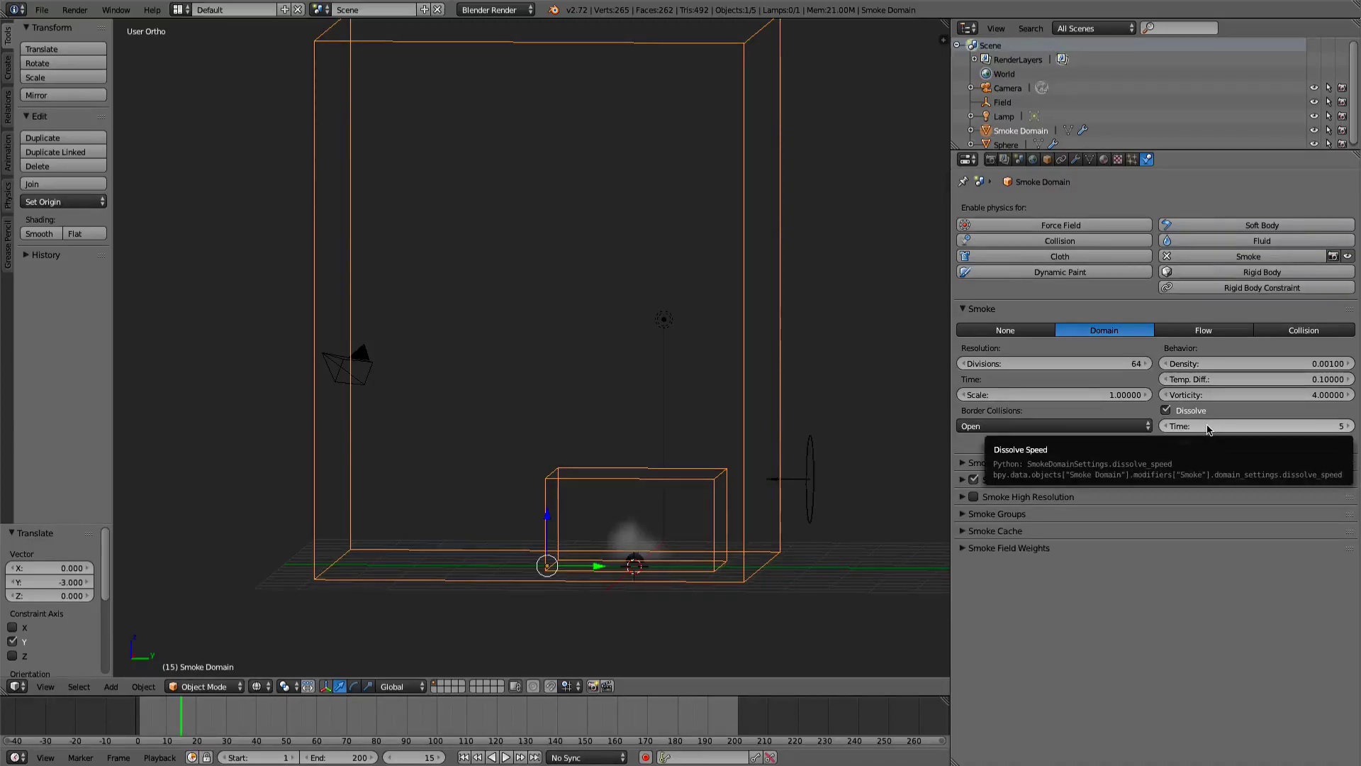
click(1167, 442)
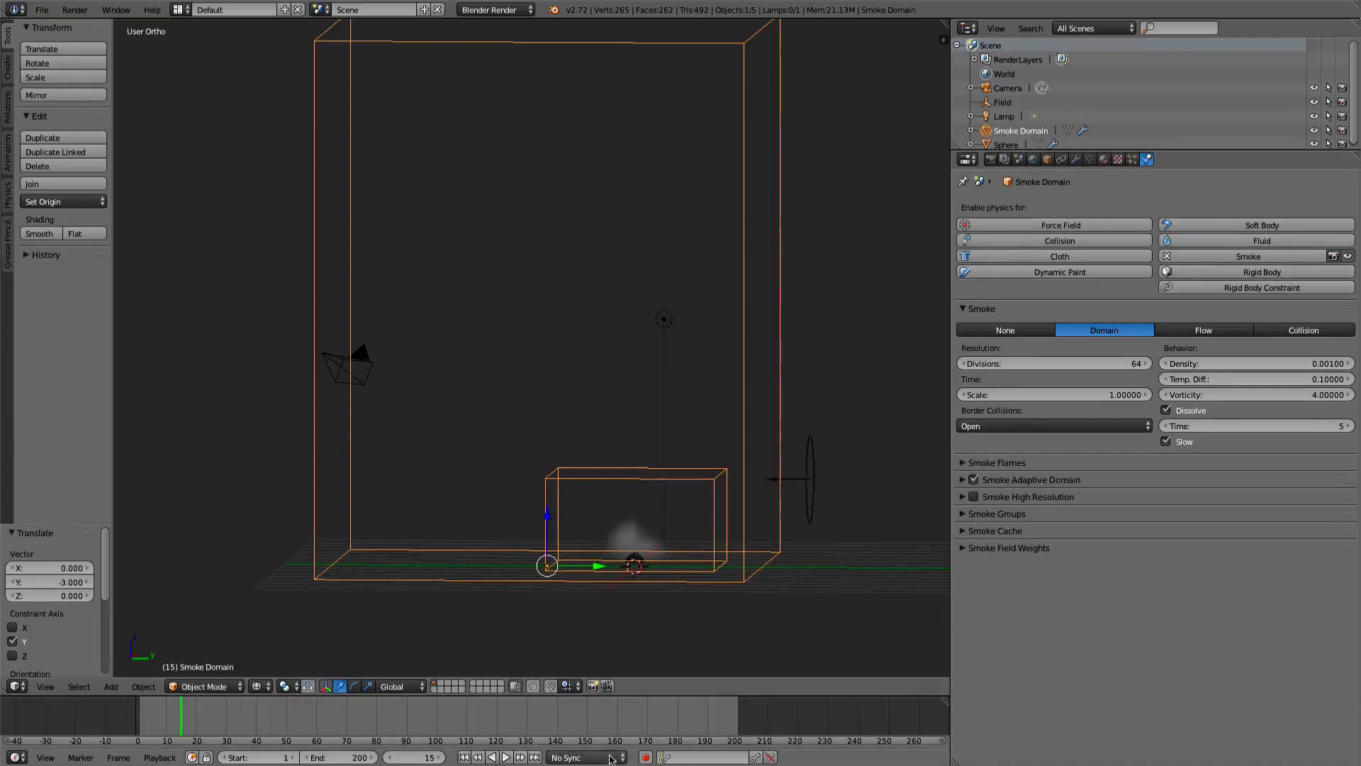
key(alt+a)
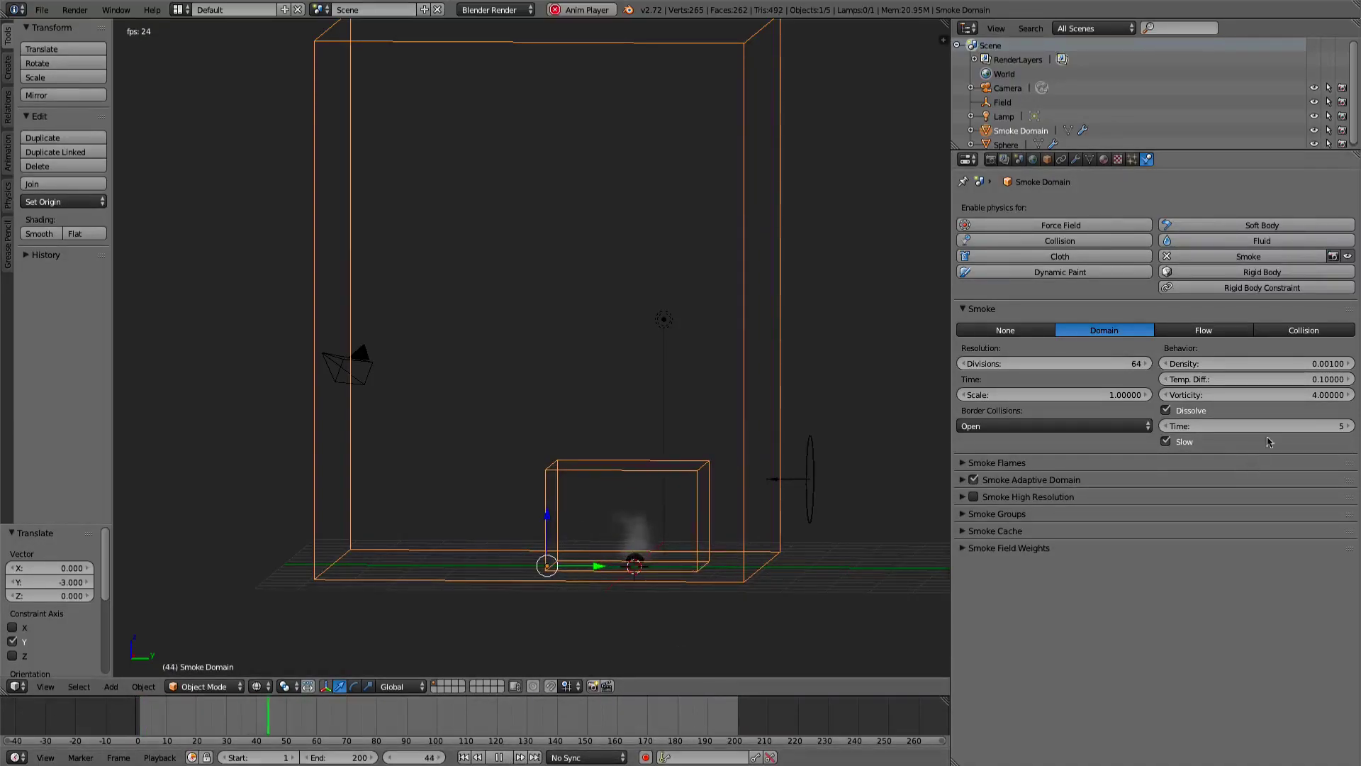
click(1293, 424)
text(50)
key(Return)
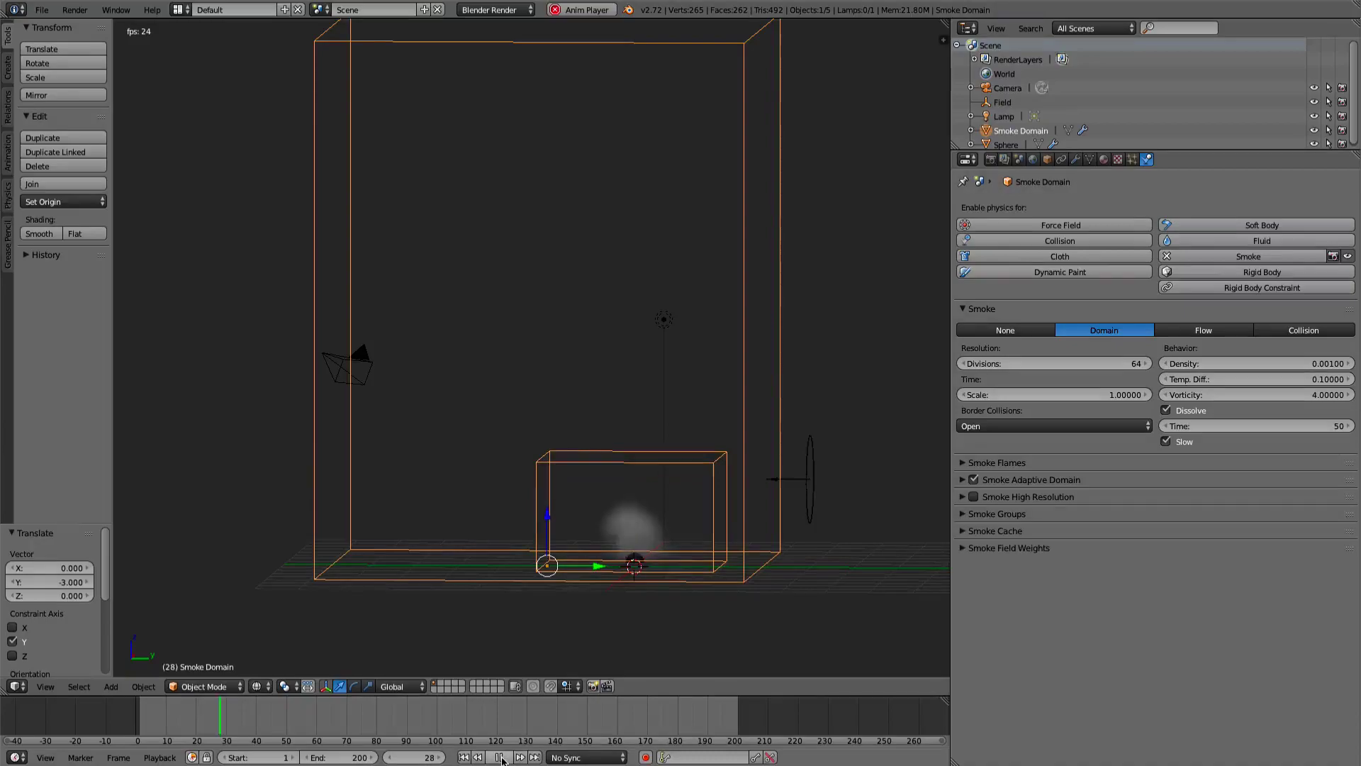
key(alt+a)
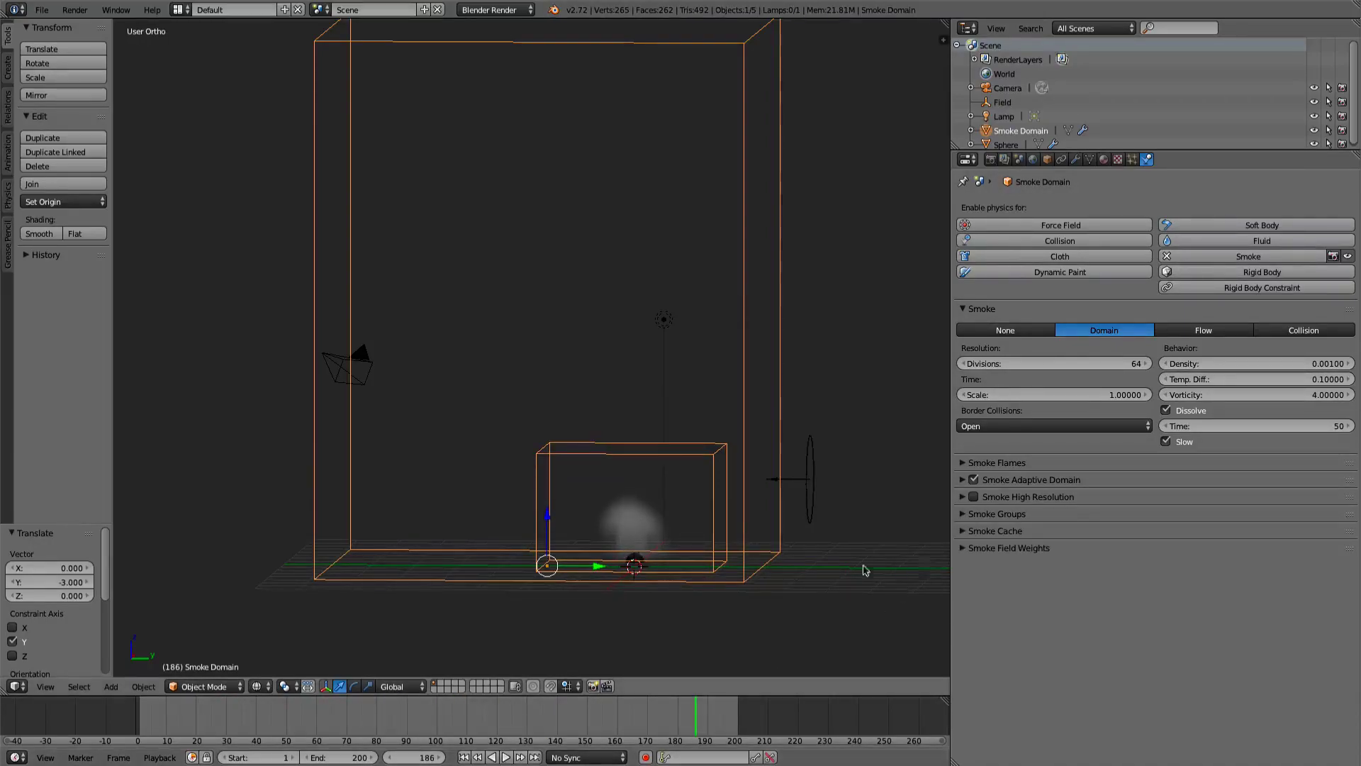
- Set the sphere particle system's emitter object Z velocity to 1 and play the animation
right_click(627, 560)
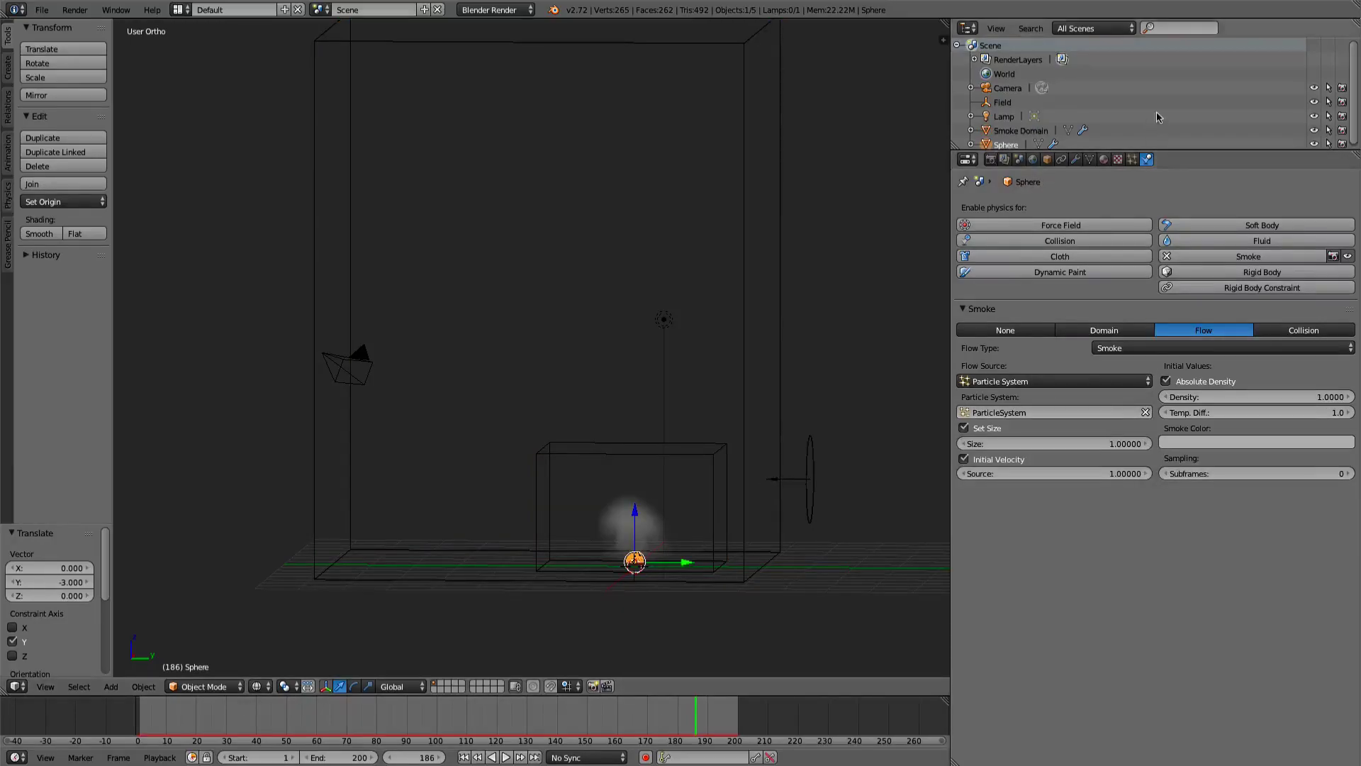
click(1133, 159)
click(1269, 375)
text(1)
key(Return)
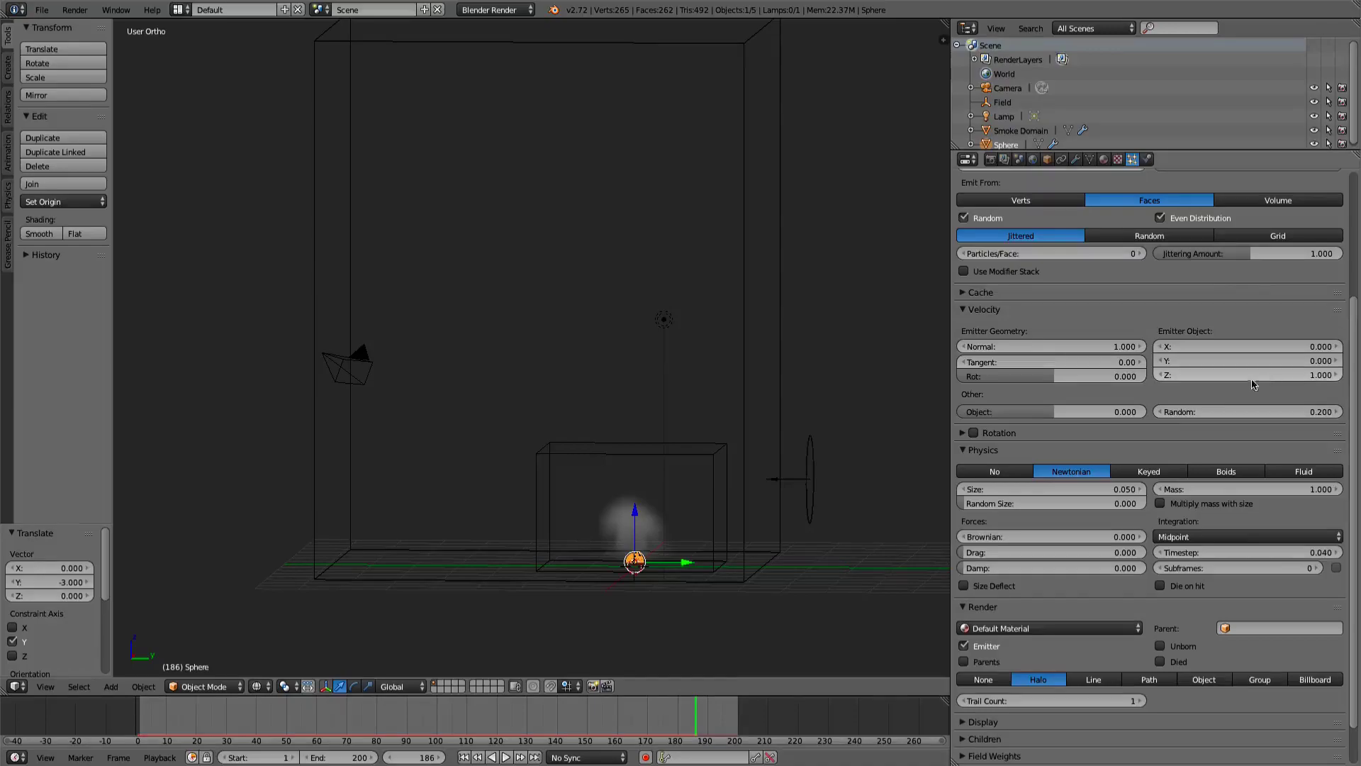
click(506, 758)
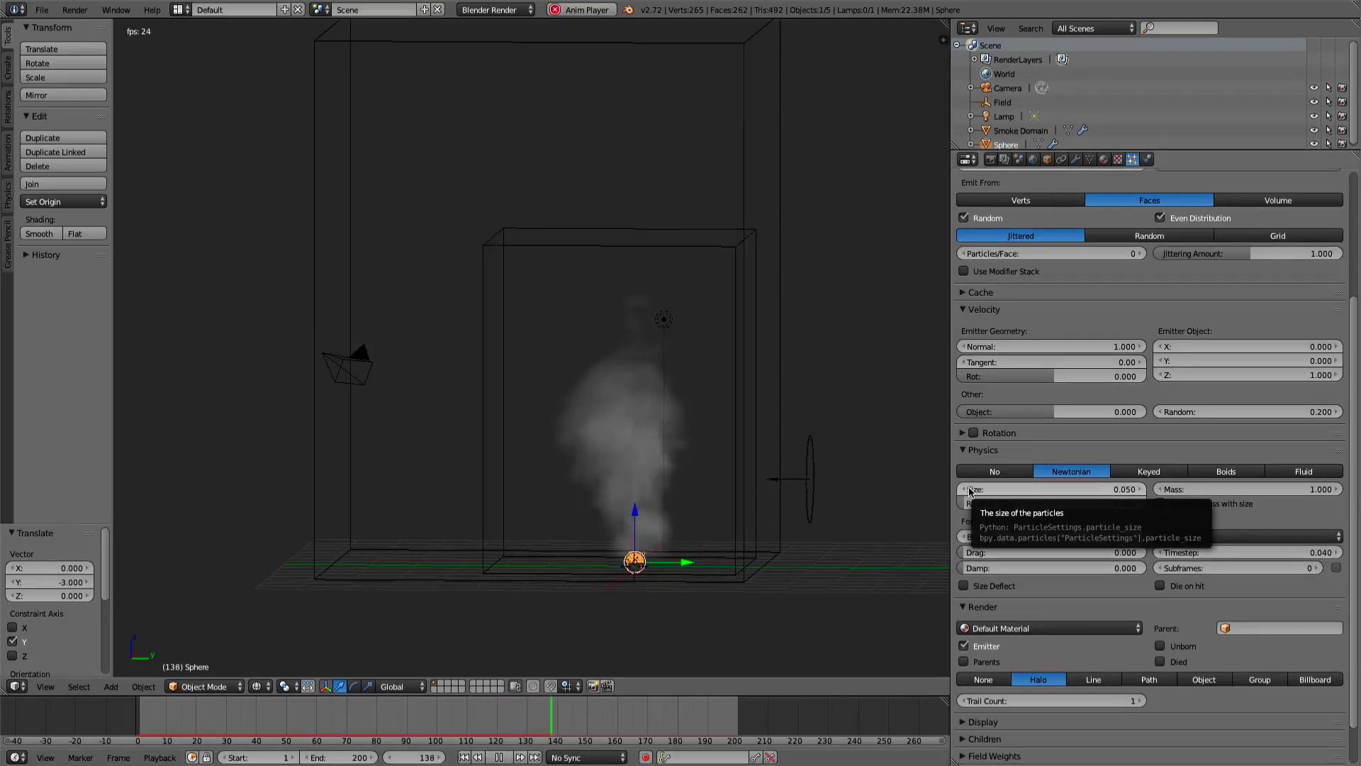
- Set the sphere particle system's emitter object Z velocity to 0.5 and preview the smoke
click(1287, 373)
key(BackSpace)
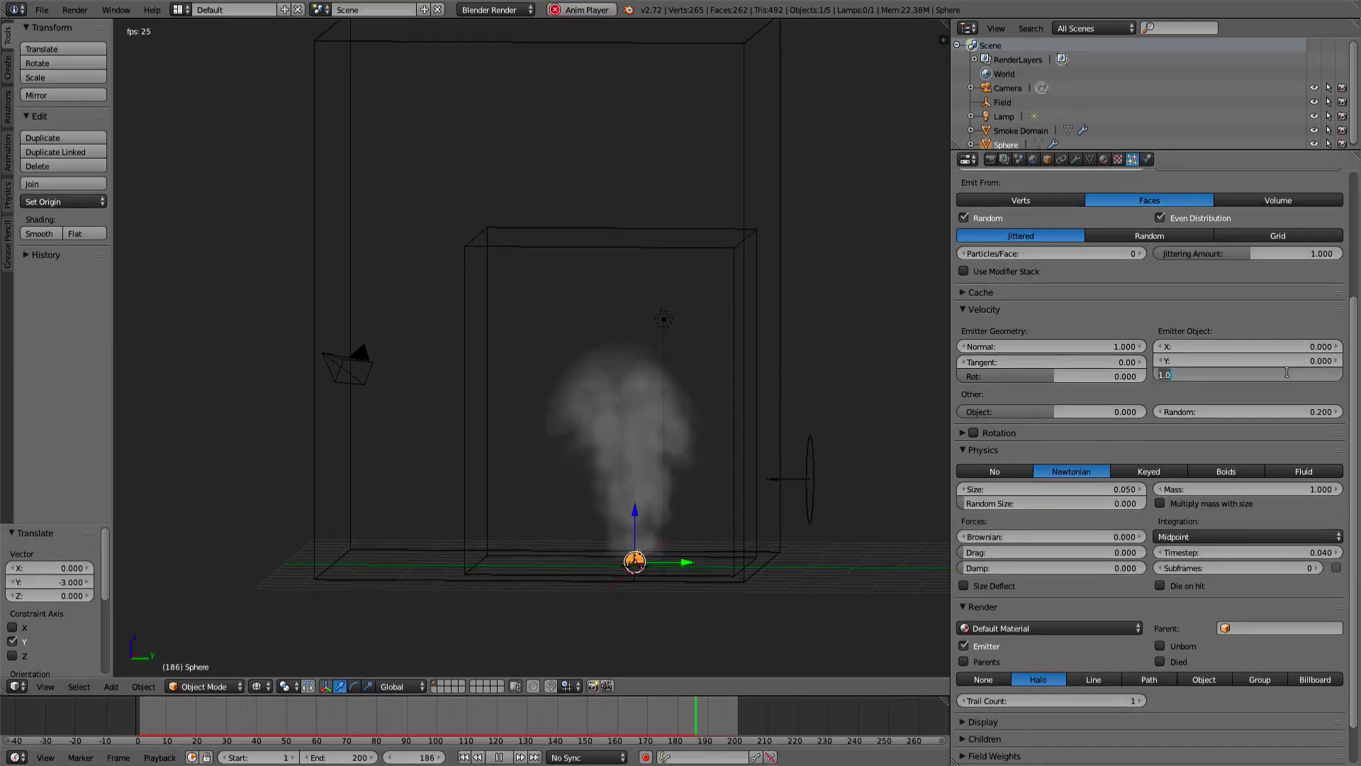
text(0.5)
key(Return)
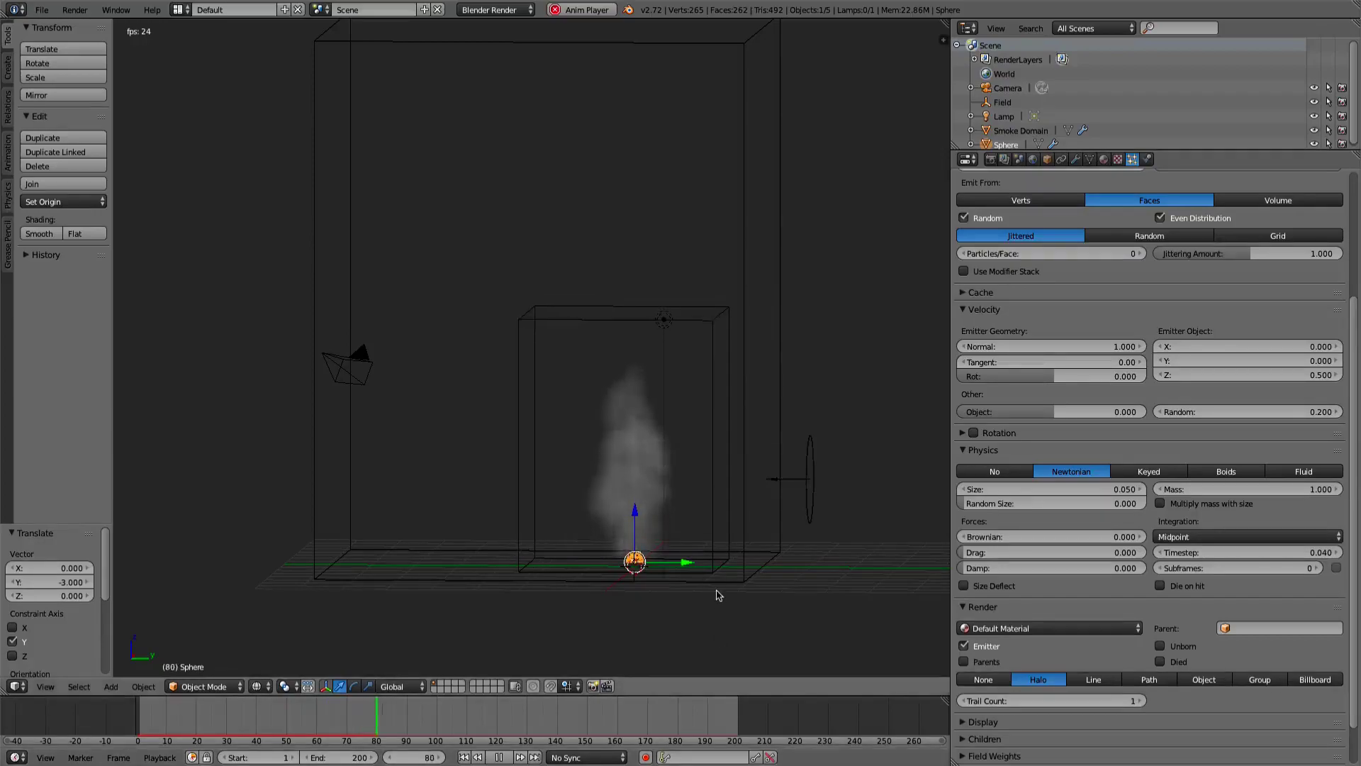
scroll(684, 595, down, 3)
middle_drag(673, 492, 662, 508)
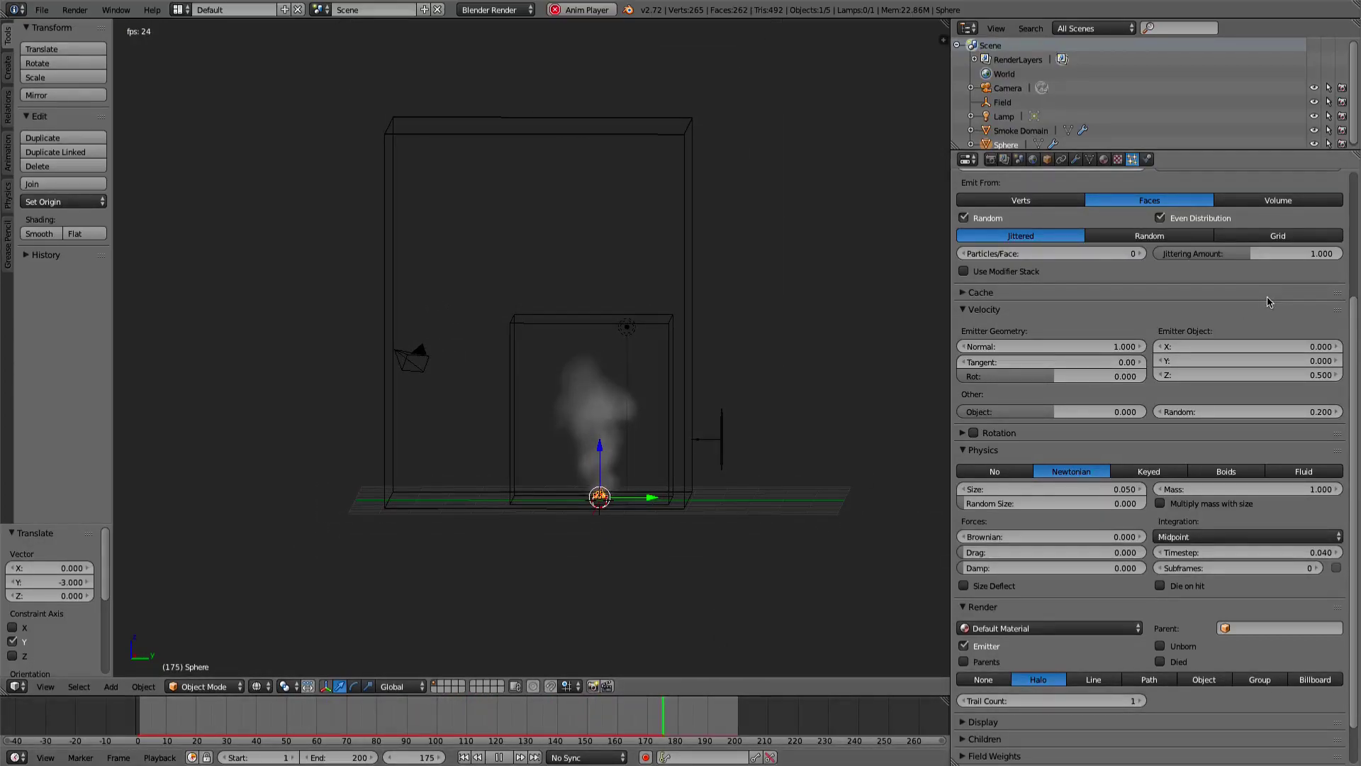
- Set the smoke domain's density behavior to -0.0208 and preview the smoke
click(1148, 159)
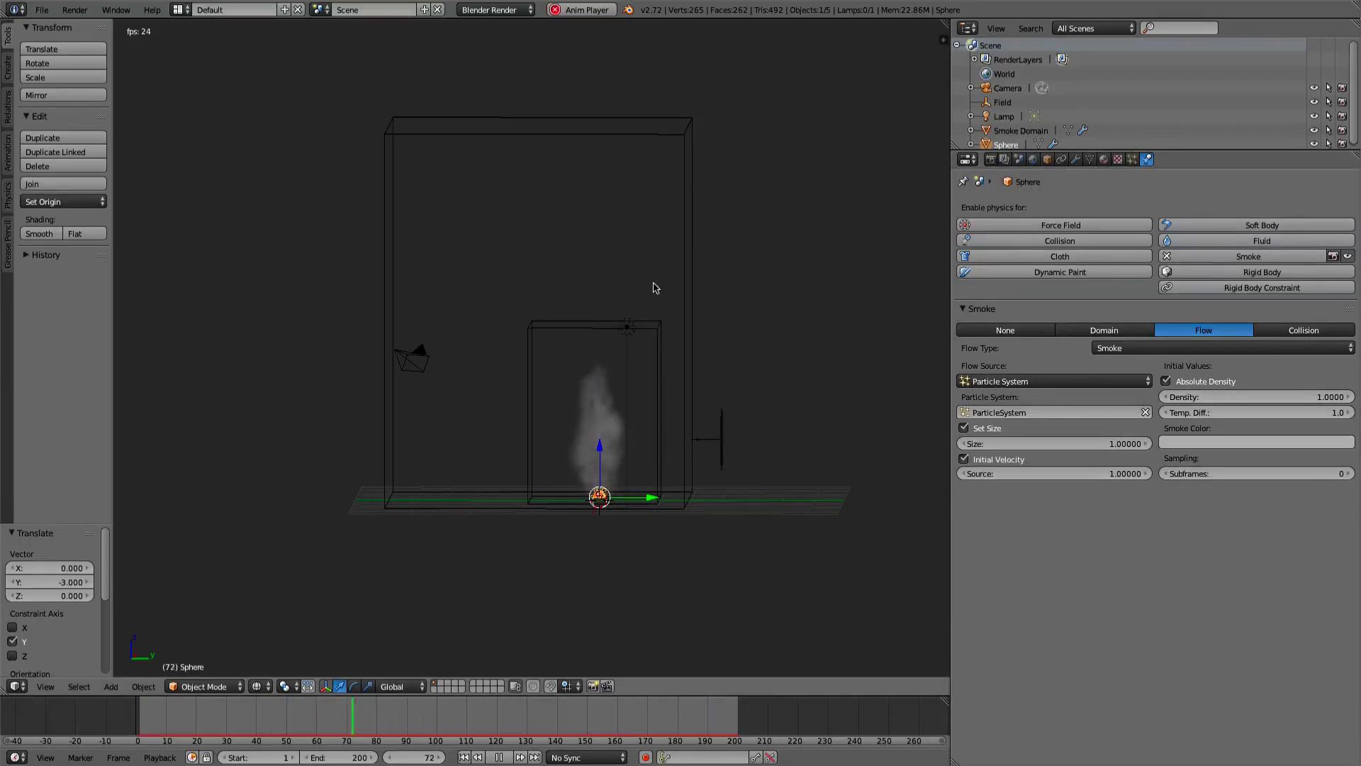
right_click(700, 270)
click(1259, 363)
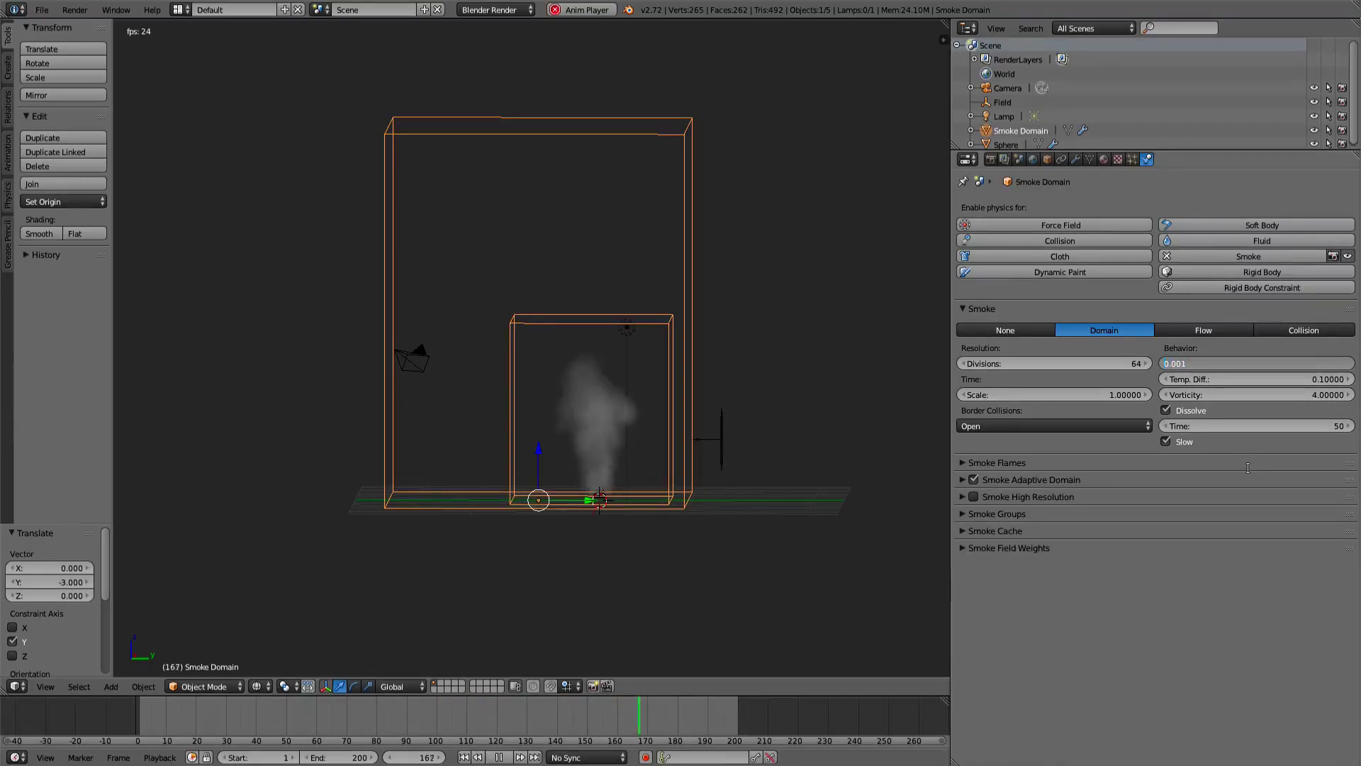
text(-)
key(Return)
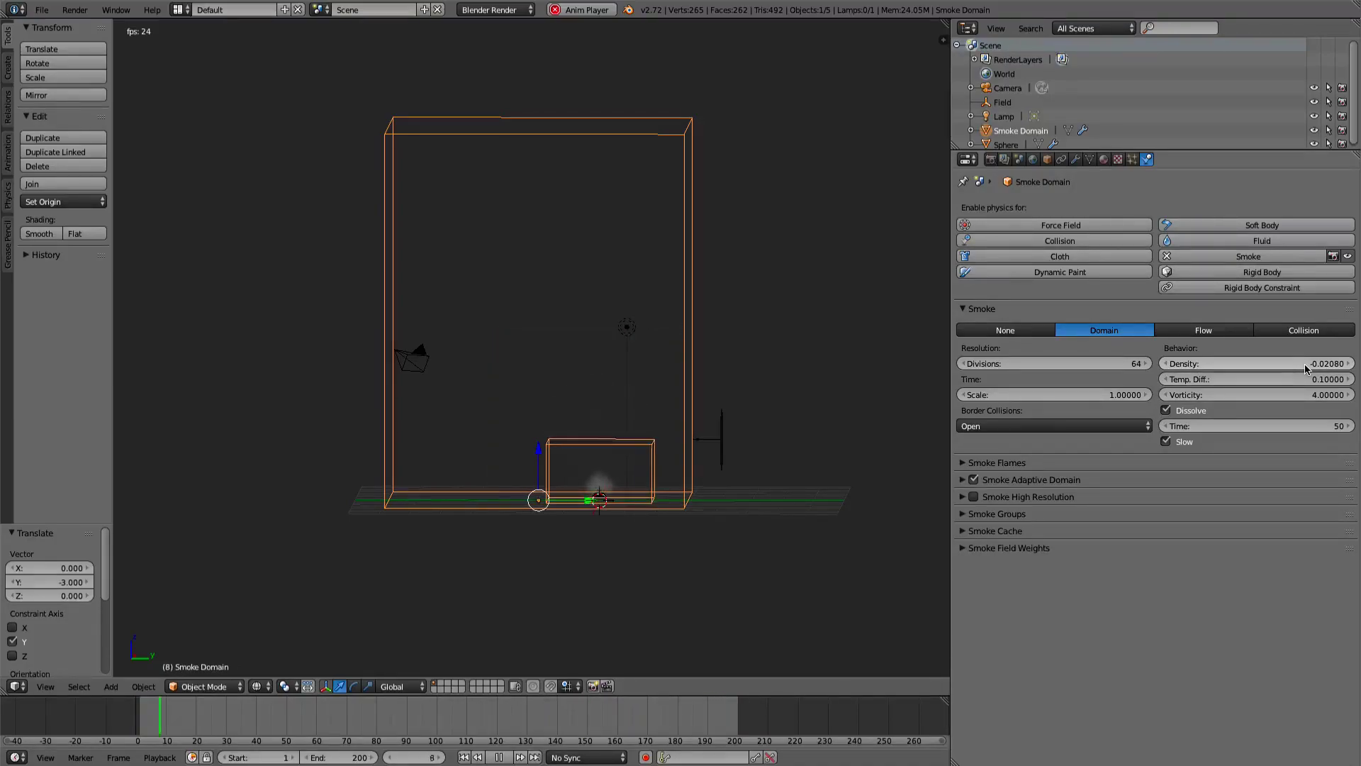
scroll(854, 392, up, 4)
scroll(738, 437, down, 2)
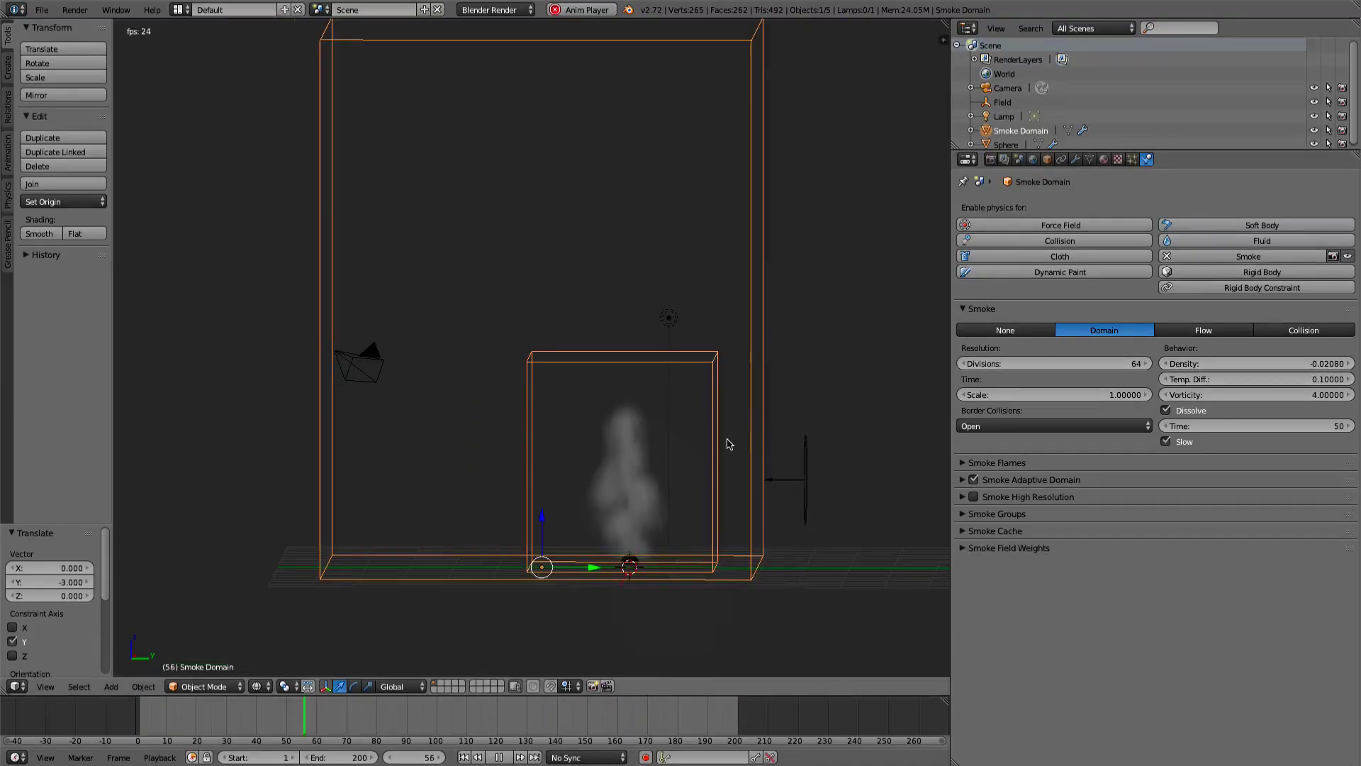
- Set the sphere particle system's emitter object Z velocity to 0.25
right_click(630, 561)
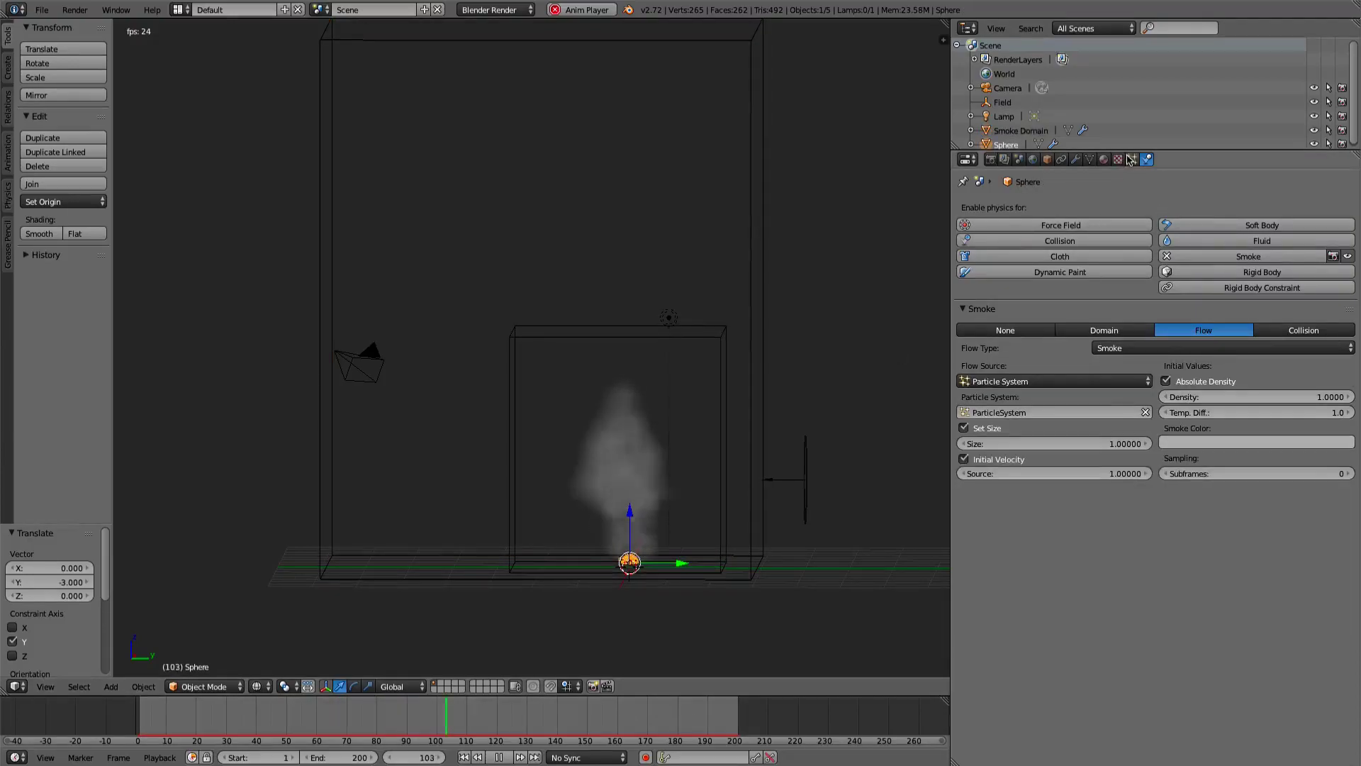
click(1133, 159)
click(1292, 375)
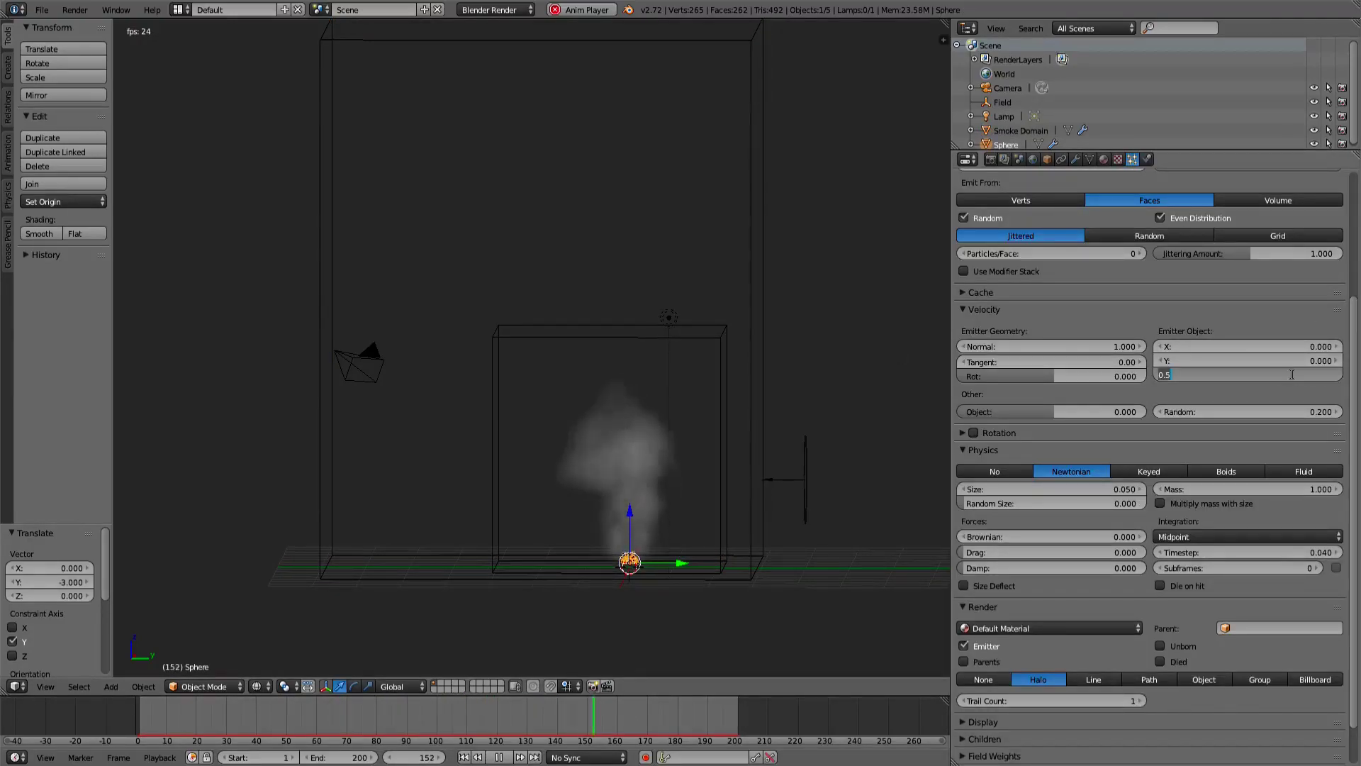
text(0.25)
key(Return)
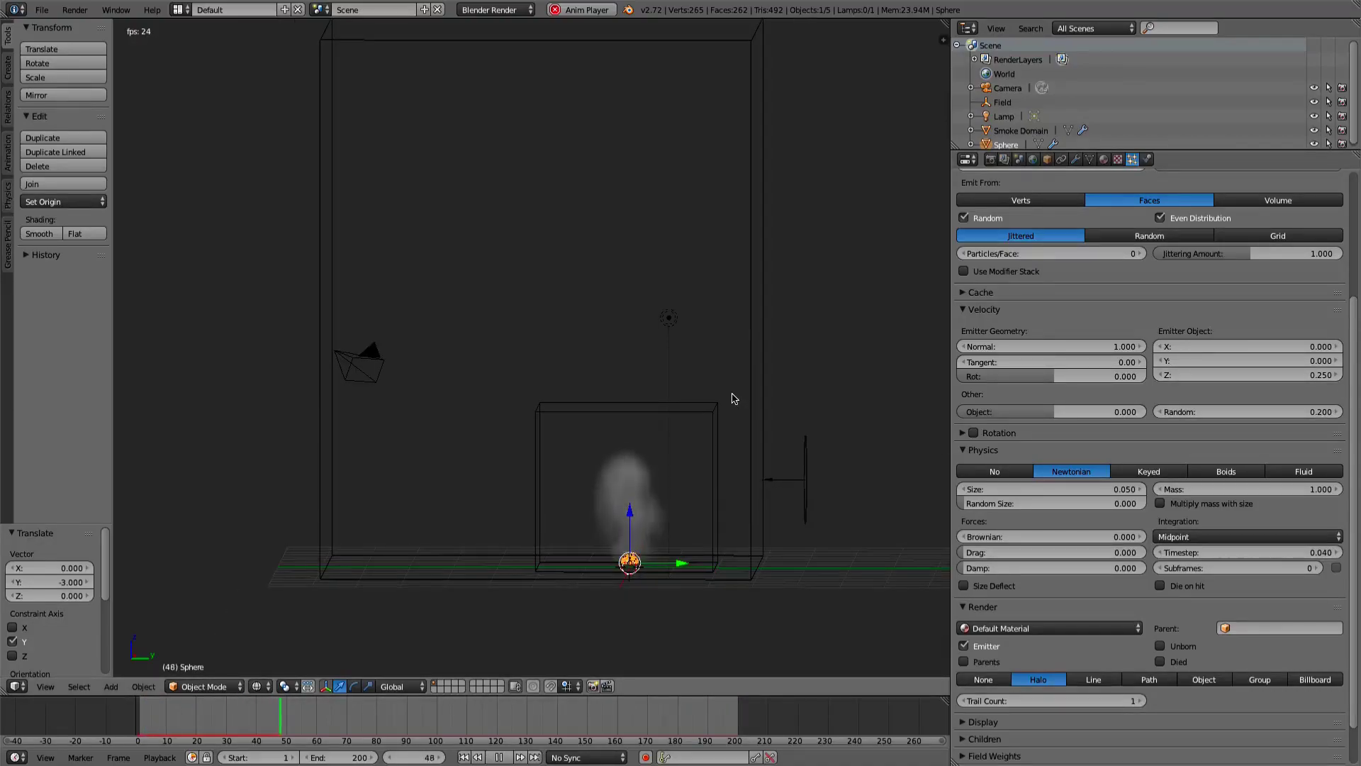
- Set the wind force field's strength to 0.2 and preview the smoke at an angle
right_click(806, 479)
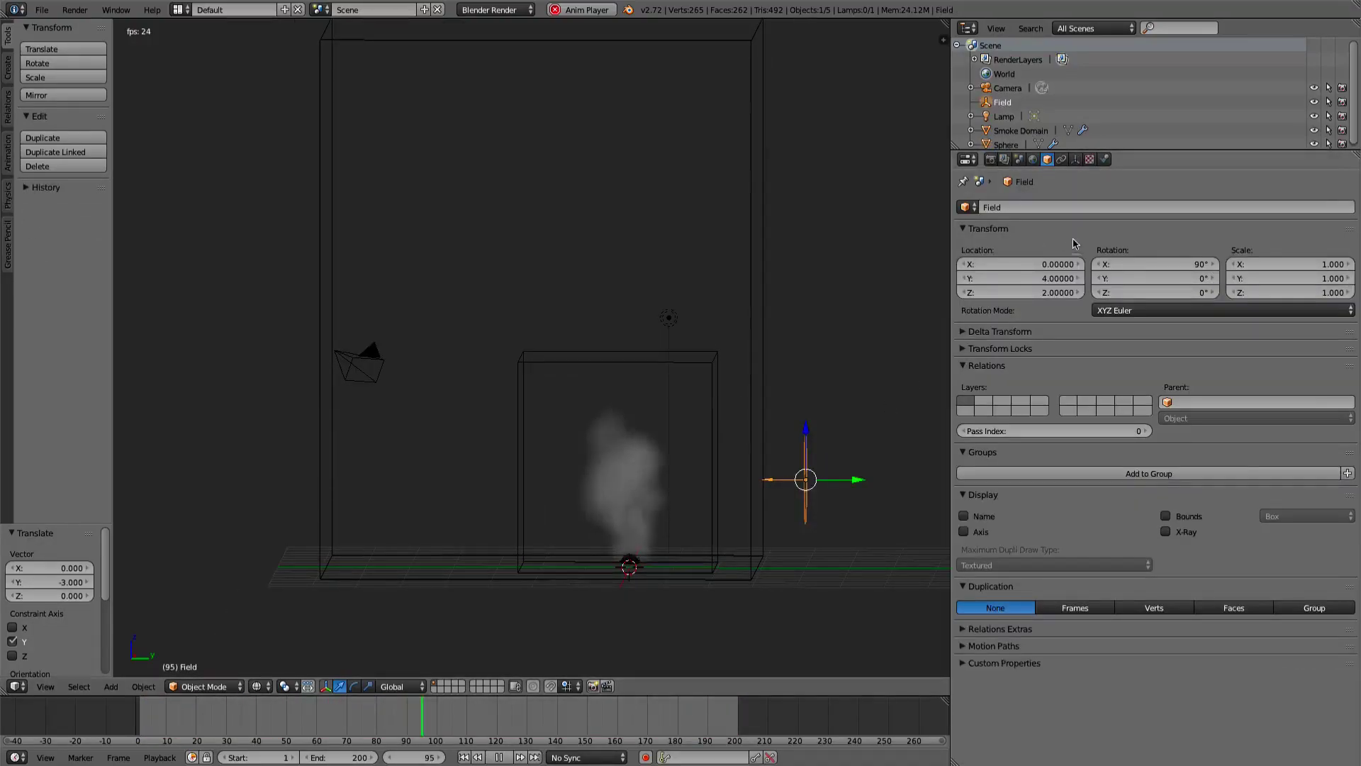
click(1076, 159)
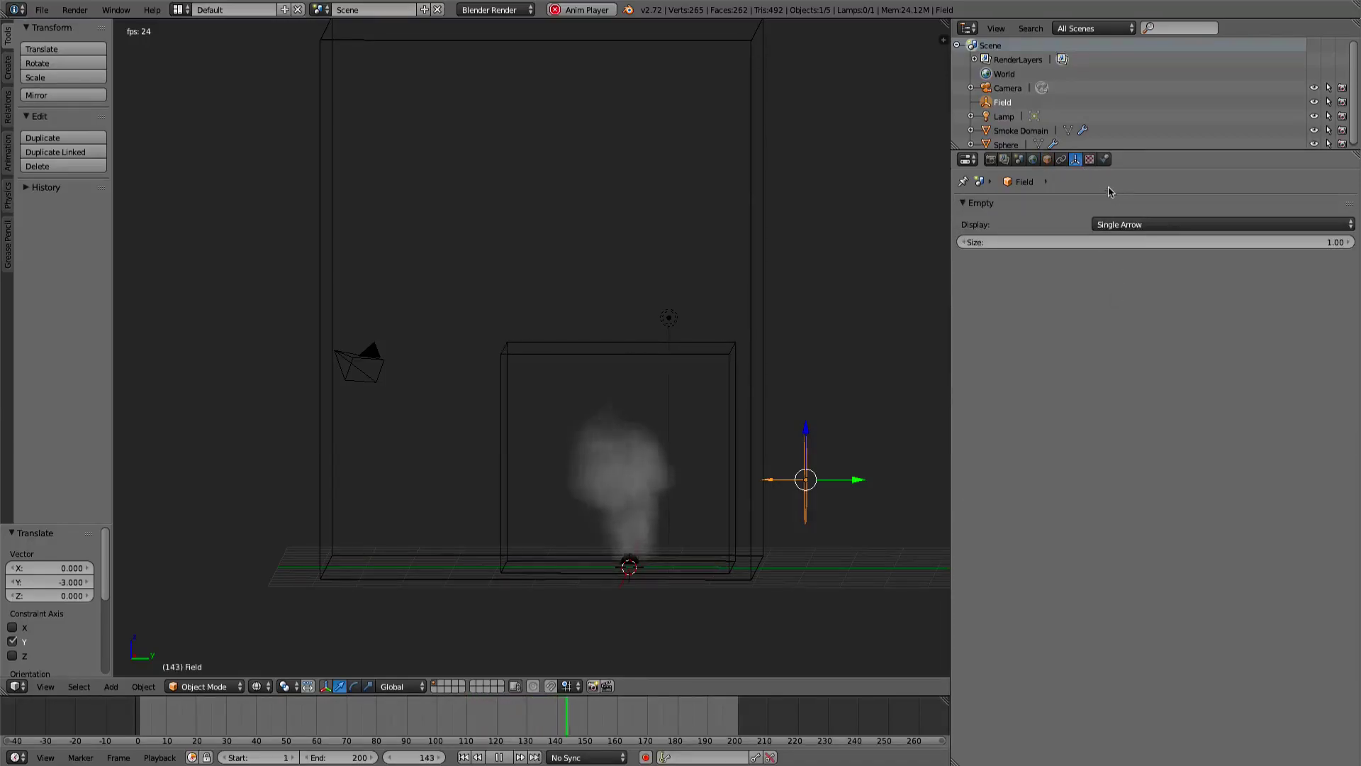
click(1106, 160)
click(1111, 306)
text(0.1)
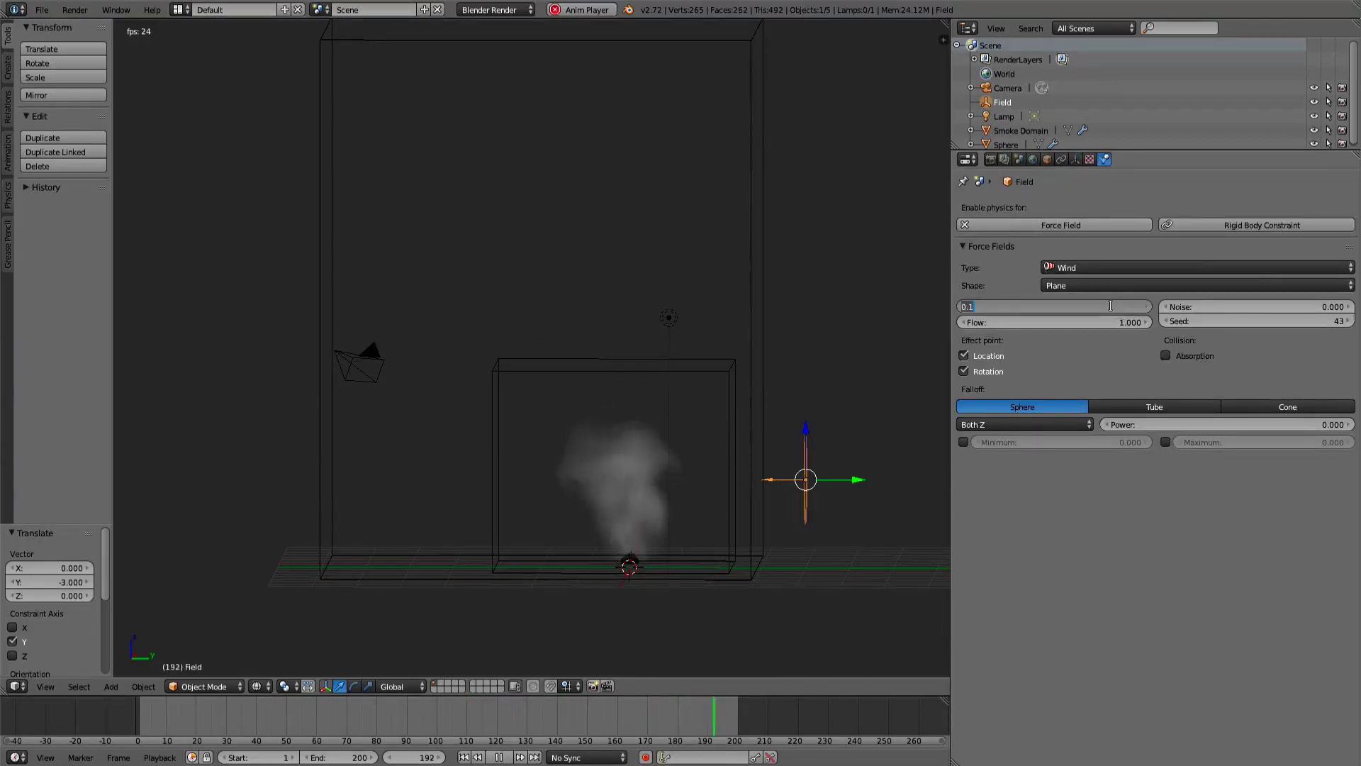
key(Return)
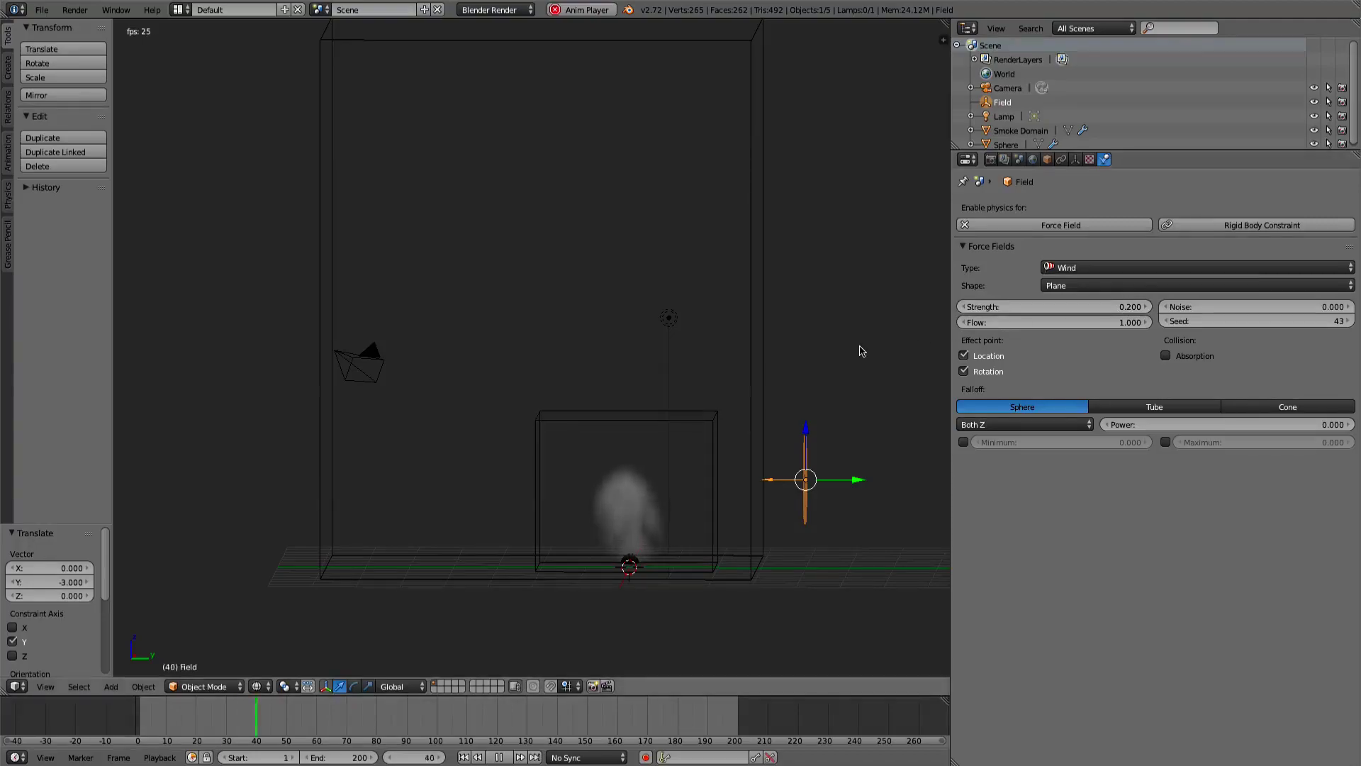
middle_drag(860, 350, 637, 401)
scroll(583, 387, down, 2)
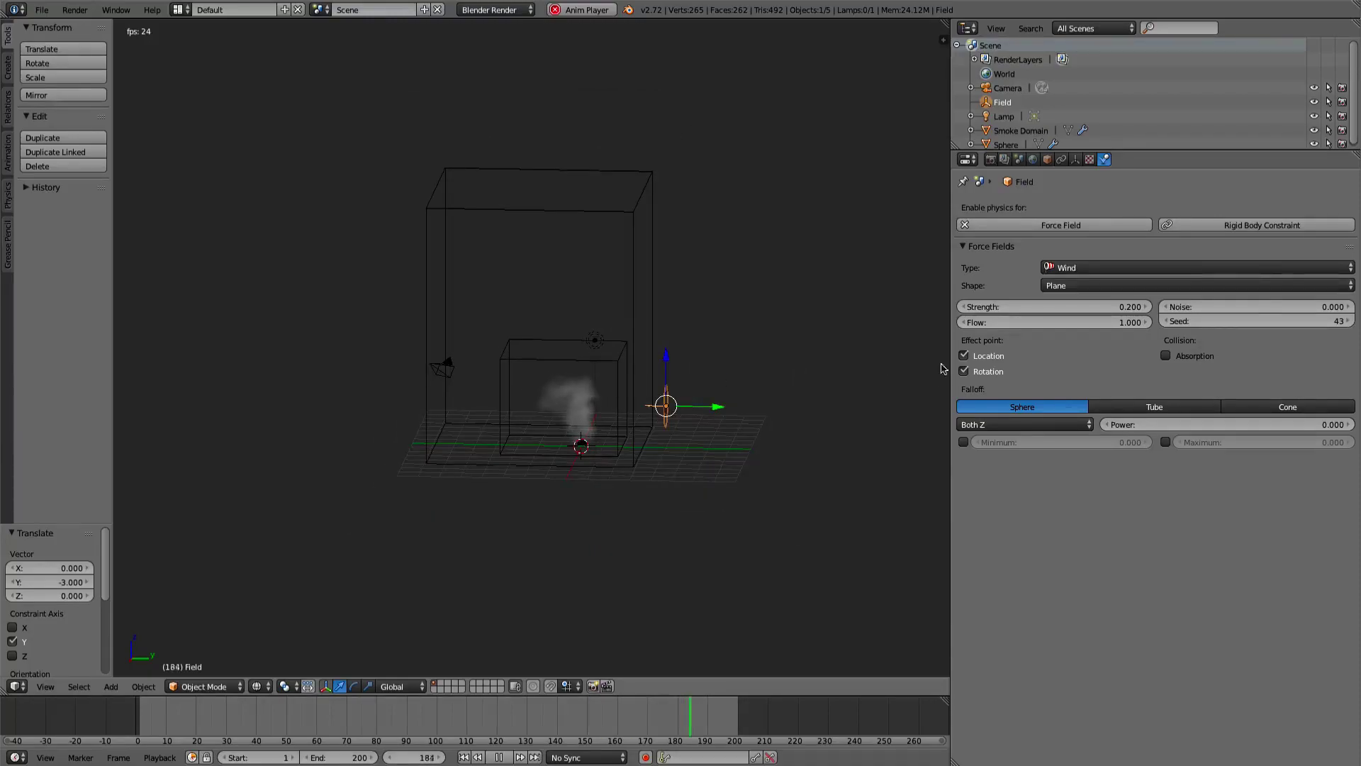
- Set the wind force field's strength to 0.1, preview the smoke and stop the playback
click(1109, 306)
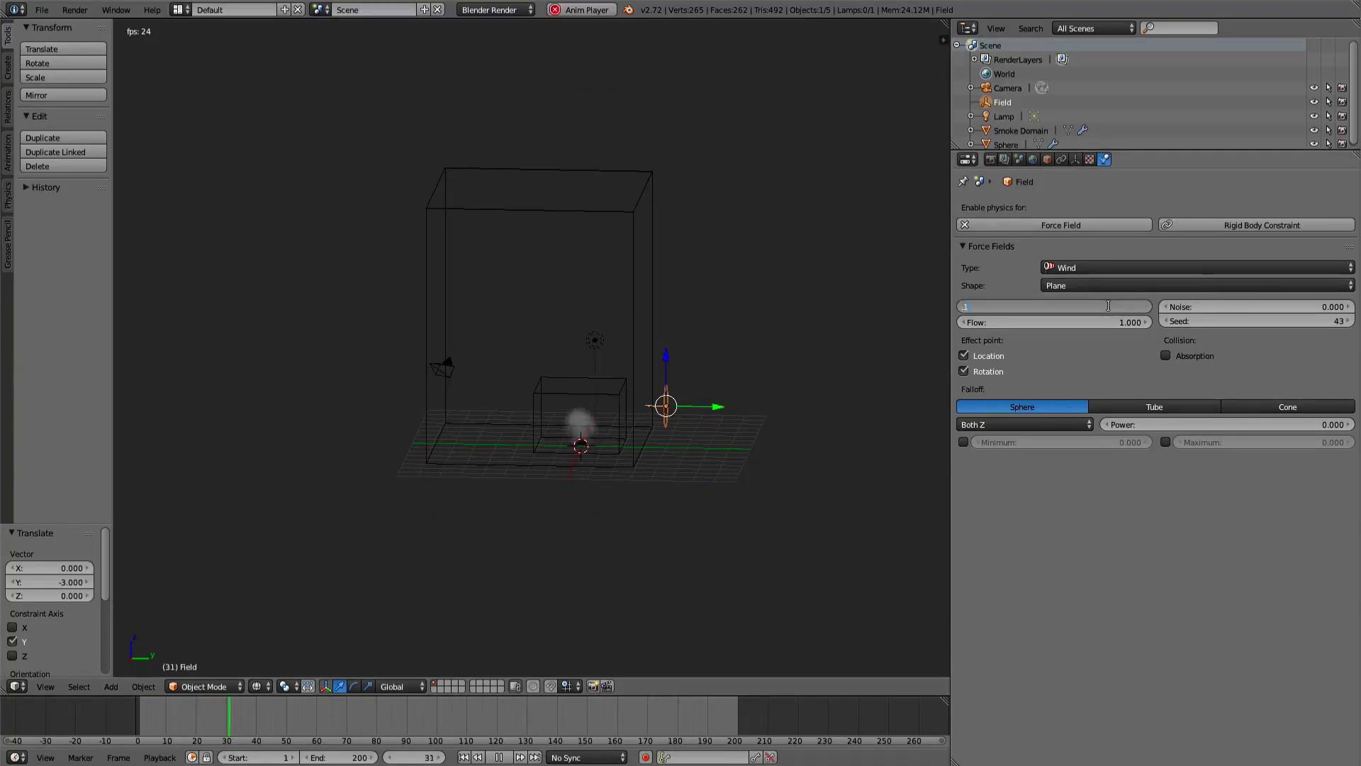
text(0.1)
key(Return)
scroll(586, 422, up, 2)
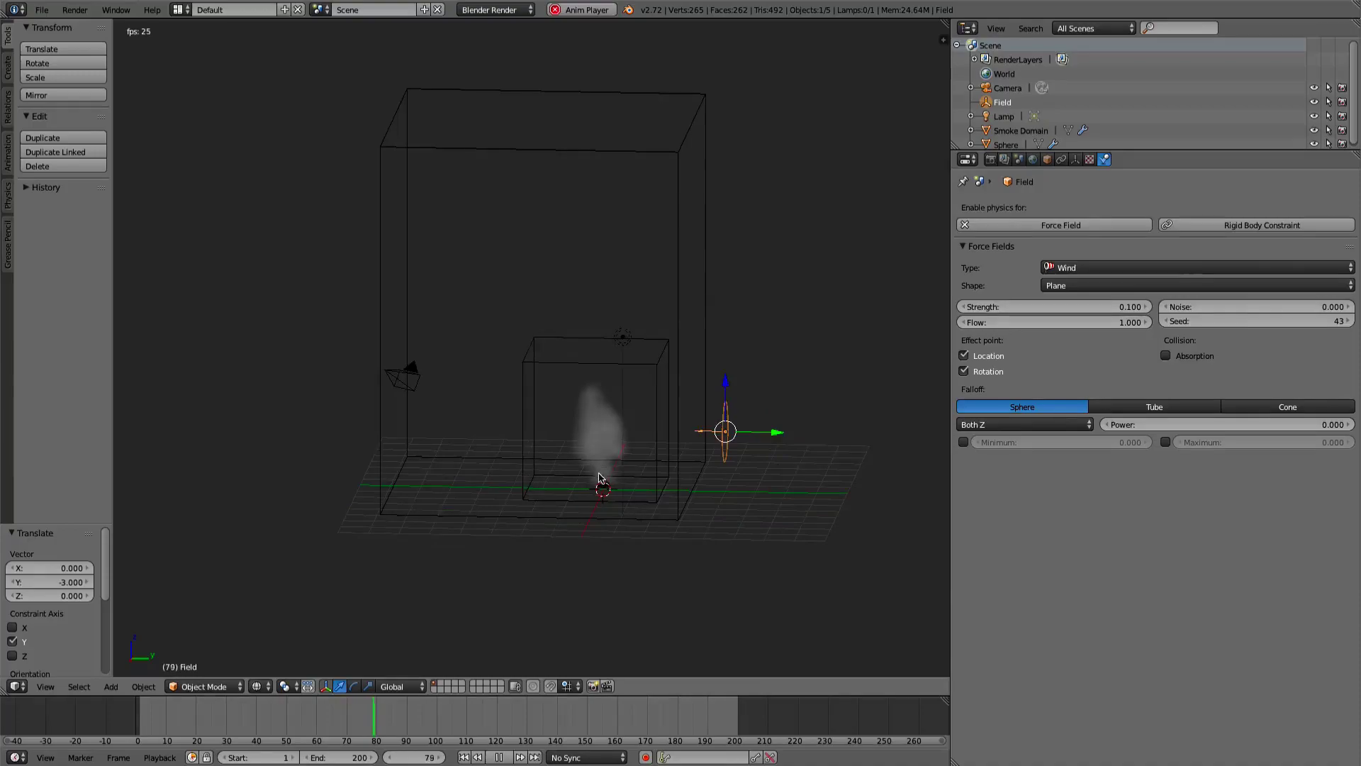
right_click(602, 485)
middle_drag(599, 477, 479, 396)
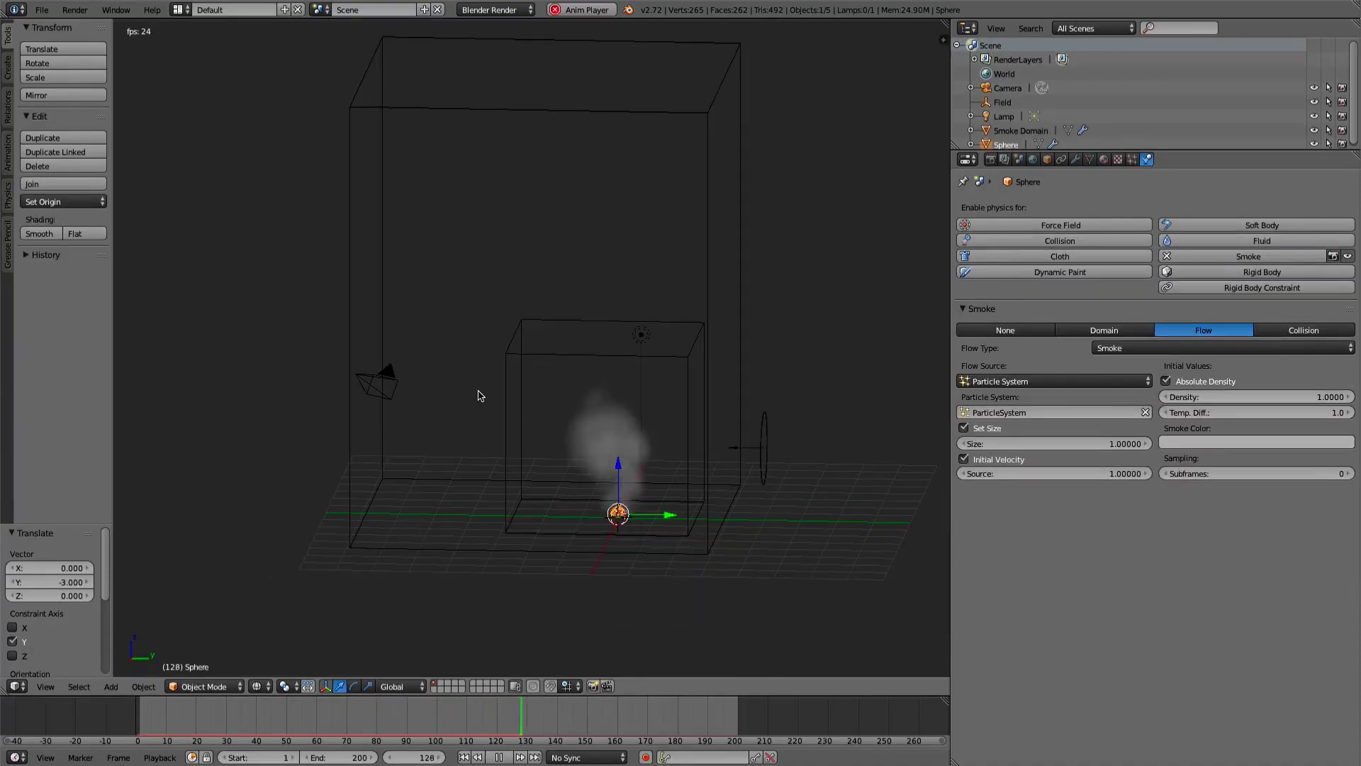
key(alt+a)
- Set the smoke domain's resolution divisions to 96 and enable Smoke High Resolution
middle_drag(648, 355, 684, 380)
right_click(684, 381)
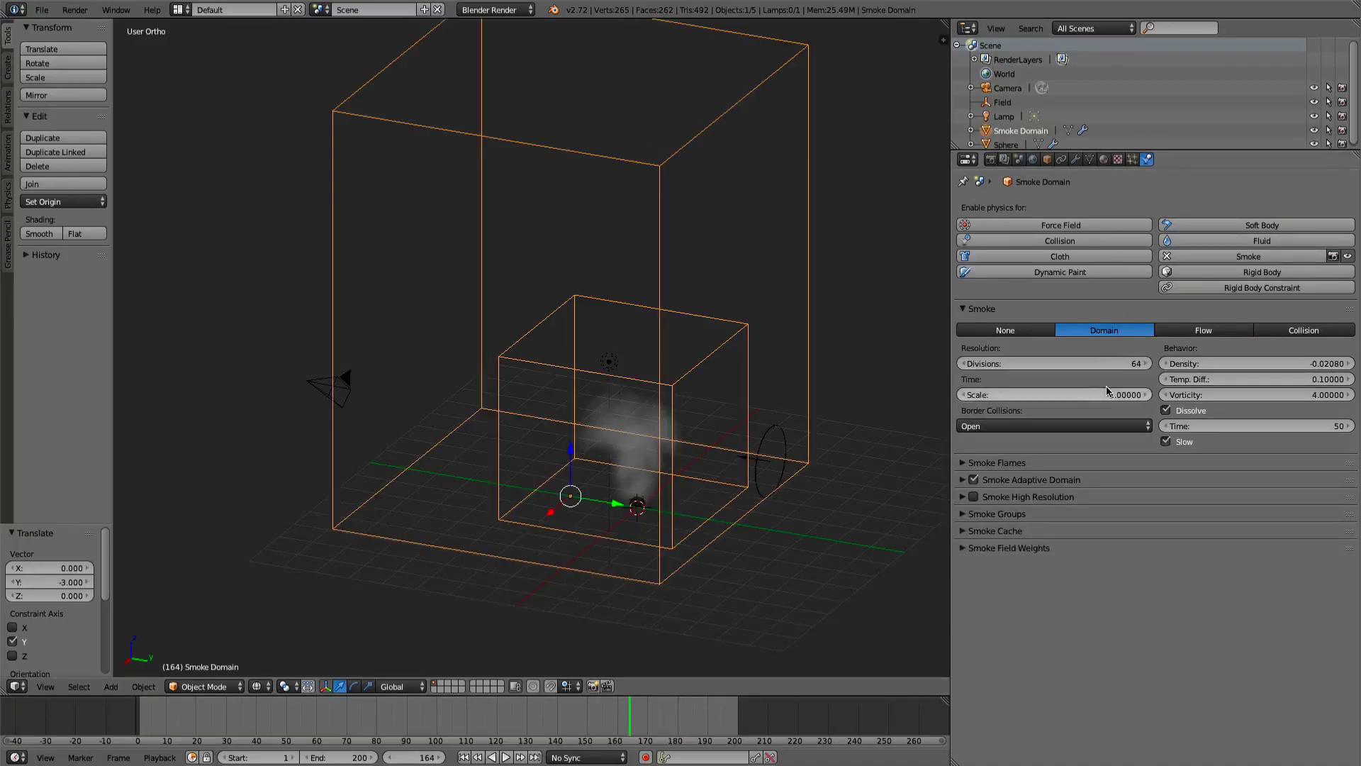
click(1100, 363)
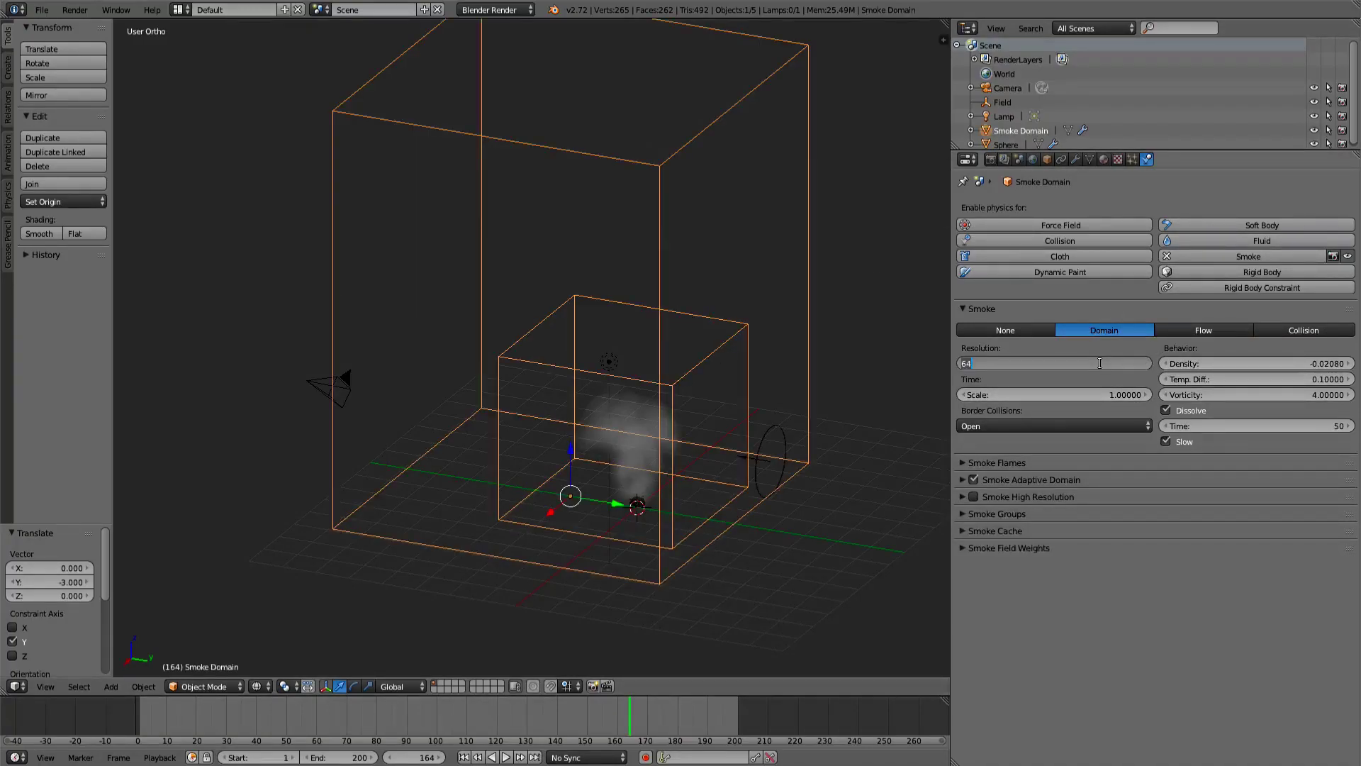
text(96)
key(Return)
click(958, 498)
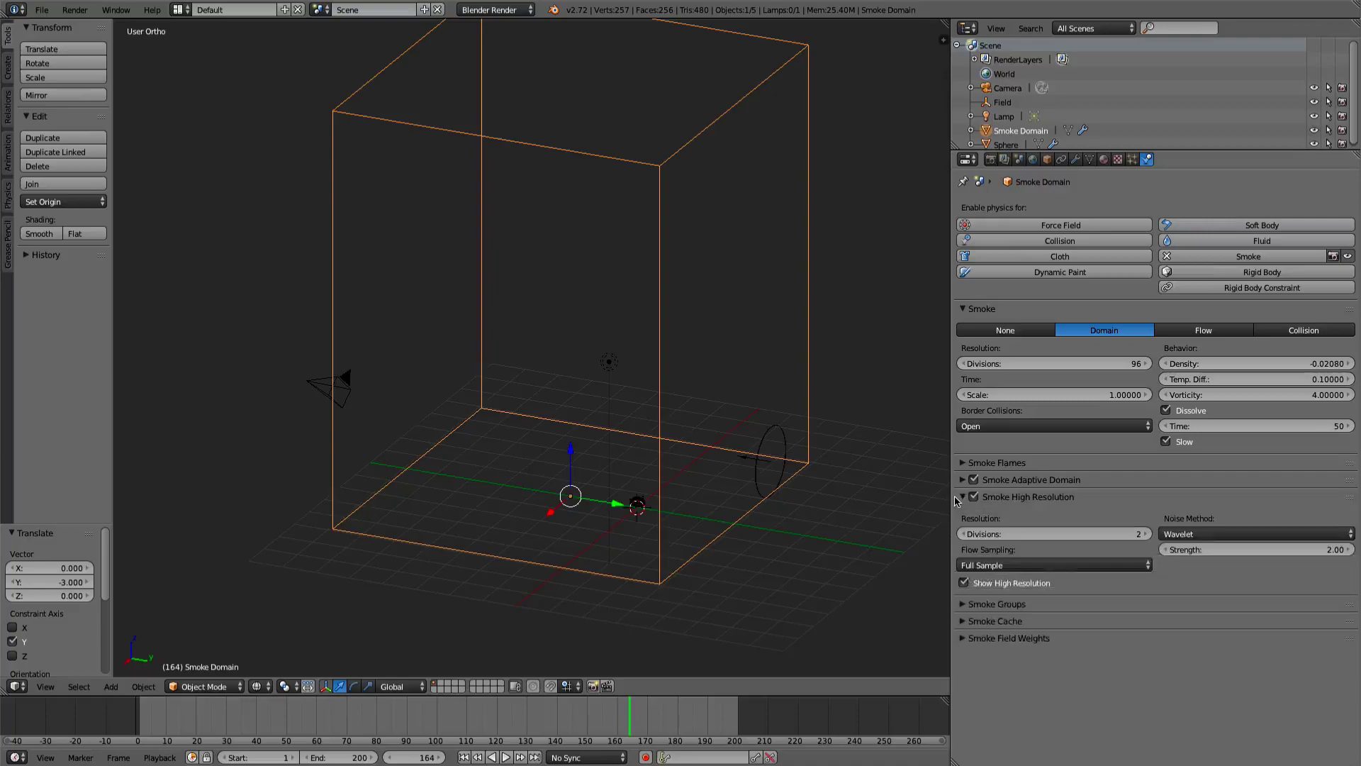
click(961, 497)
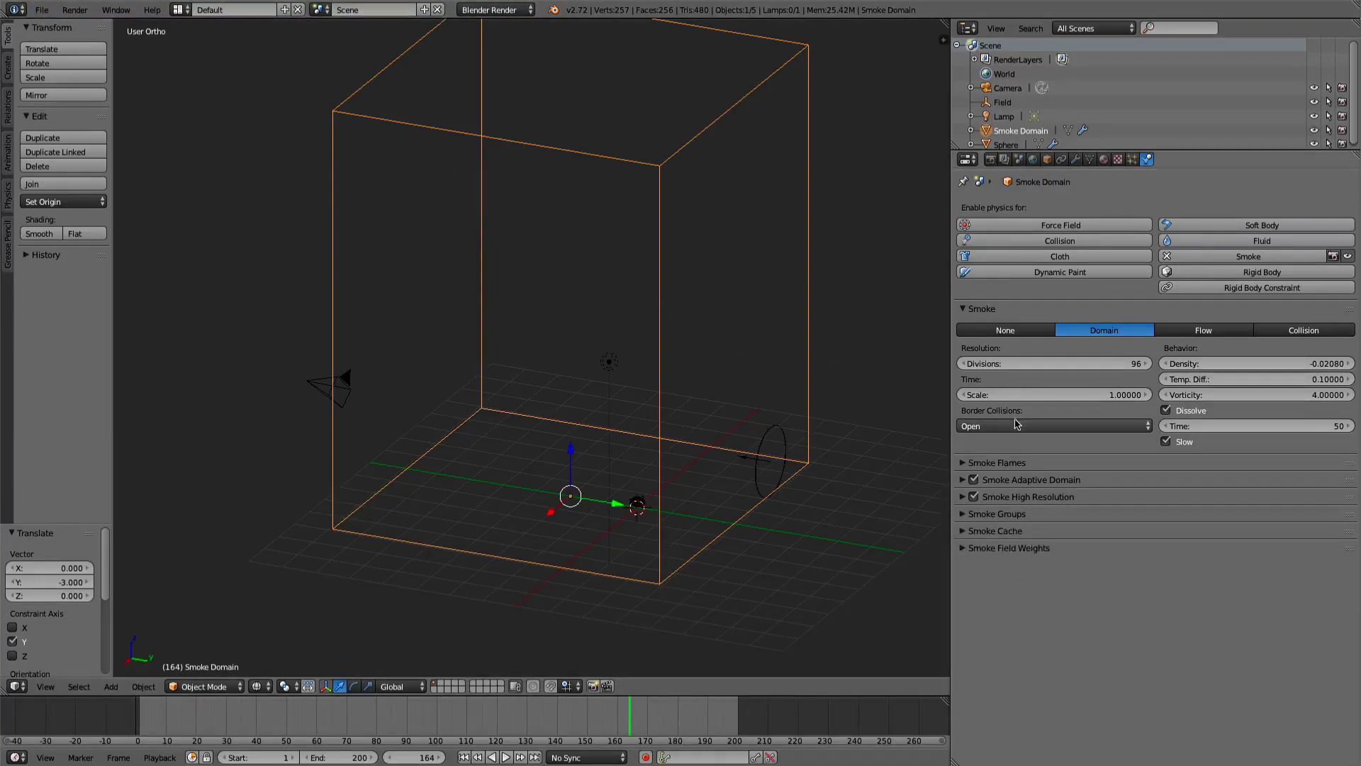
- Expand the domain's smoke cache settings and save the scene as Smoke Tutorial.blend in the Smoke folder
click(964, 532)
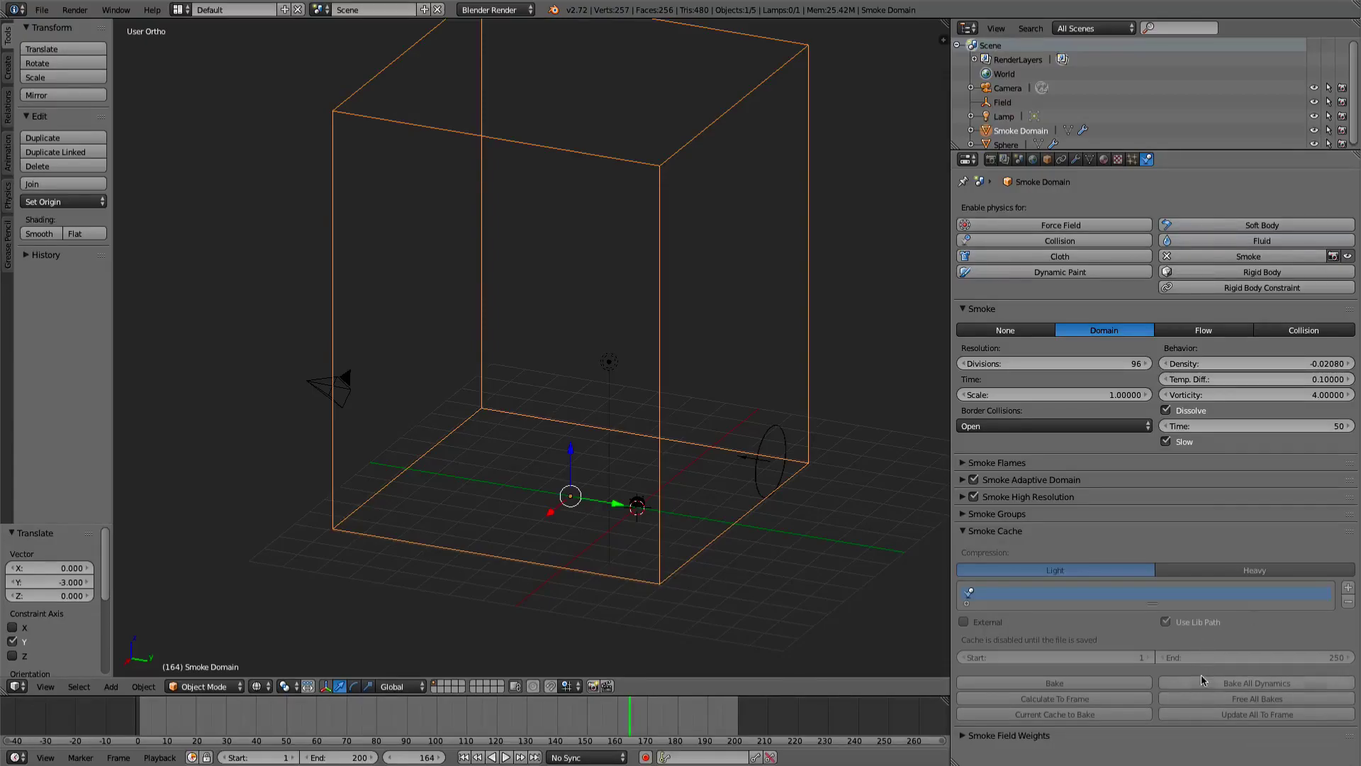
click(42, 10)
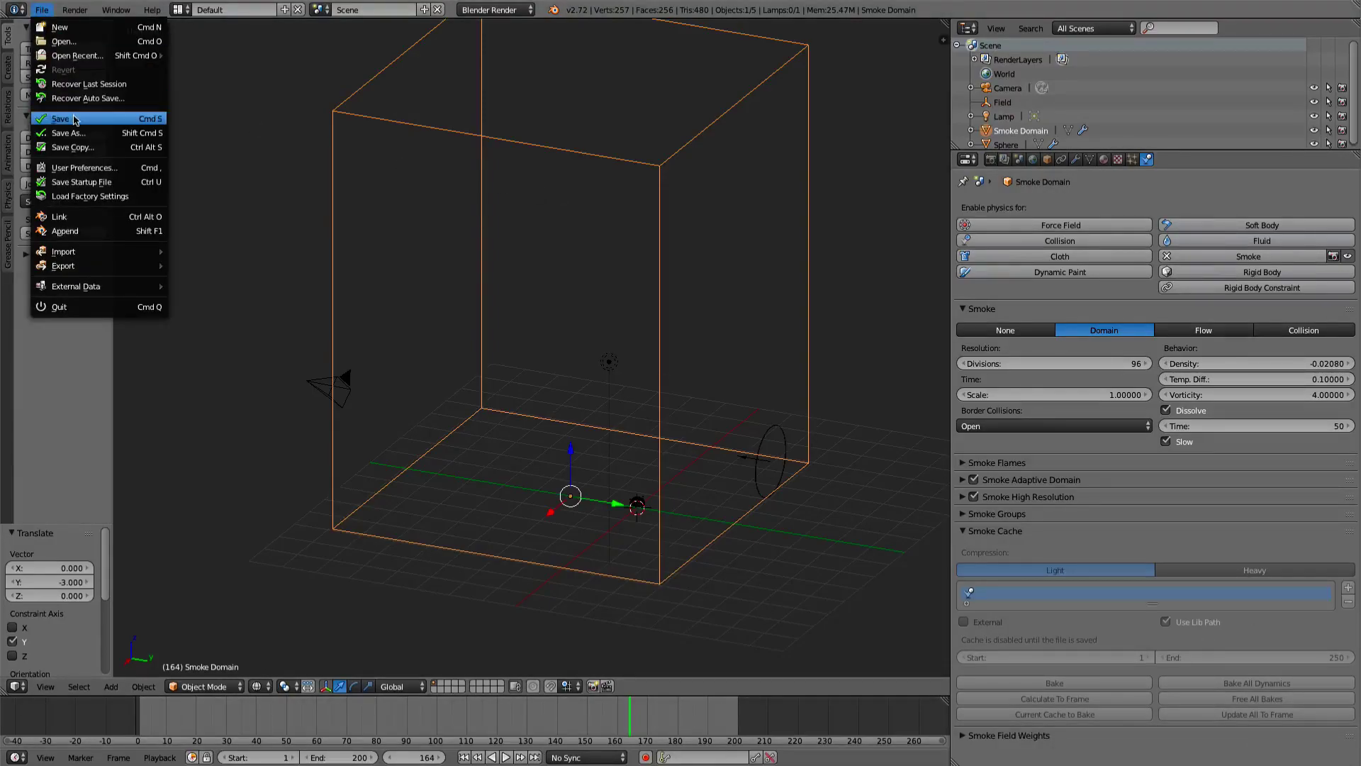
click(76, 120)
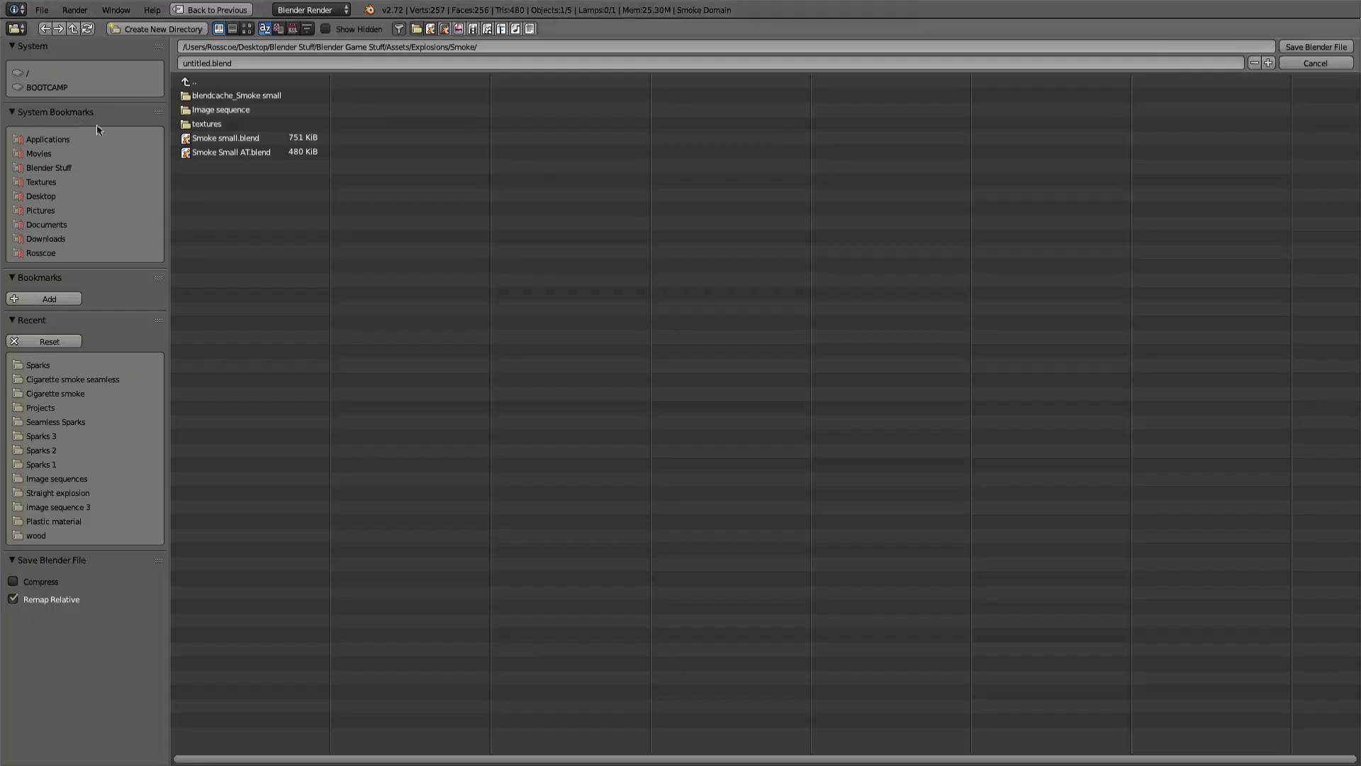
click(224, 64)
text(Smoke Tutorial)
key(Return)
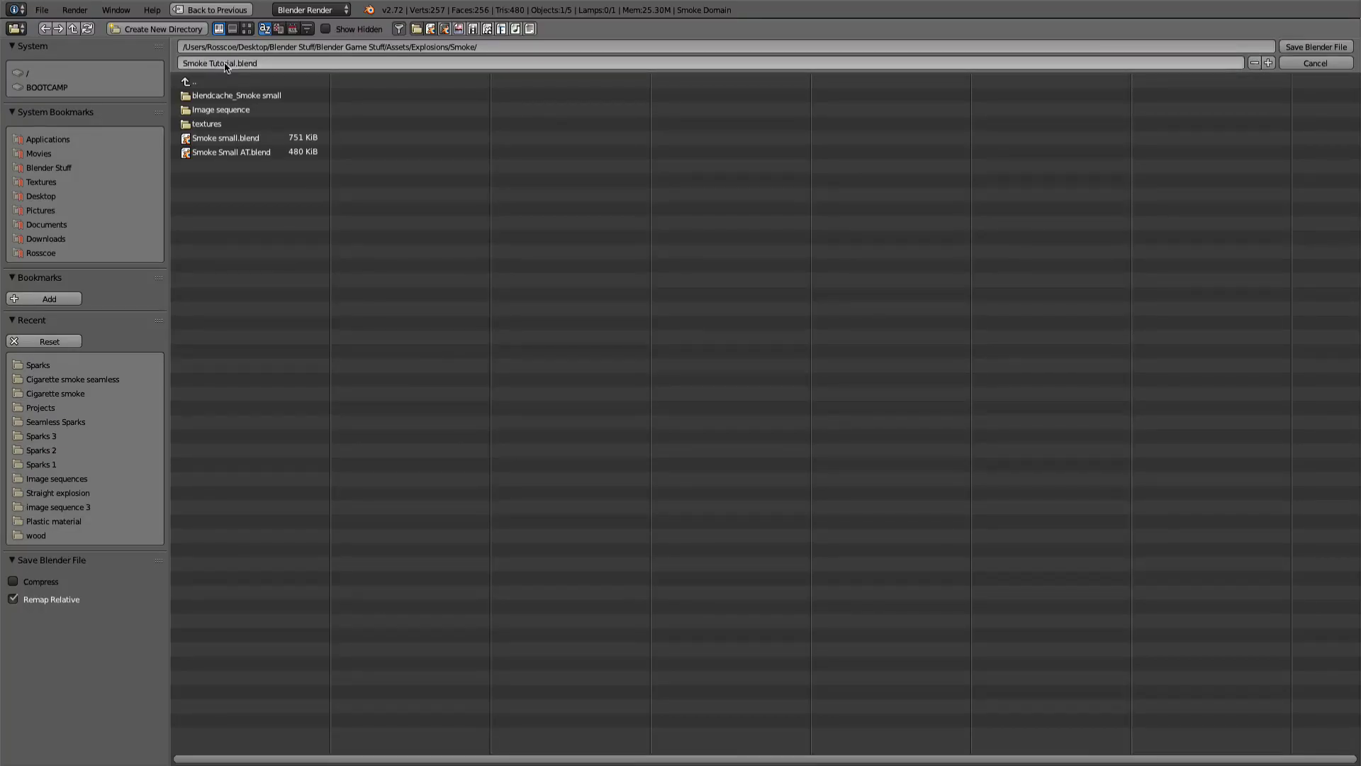
click(1316, 46)
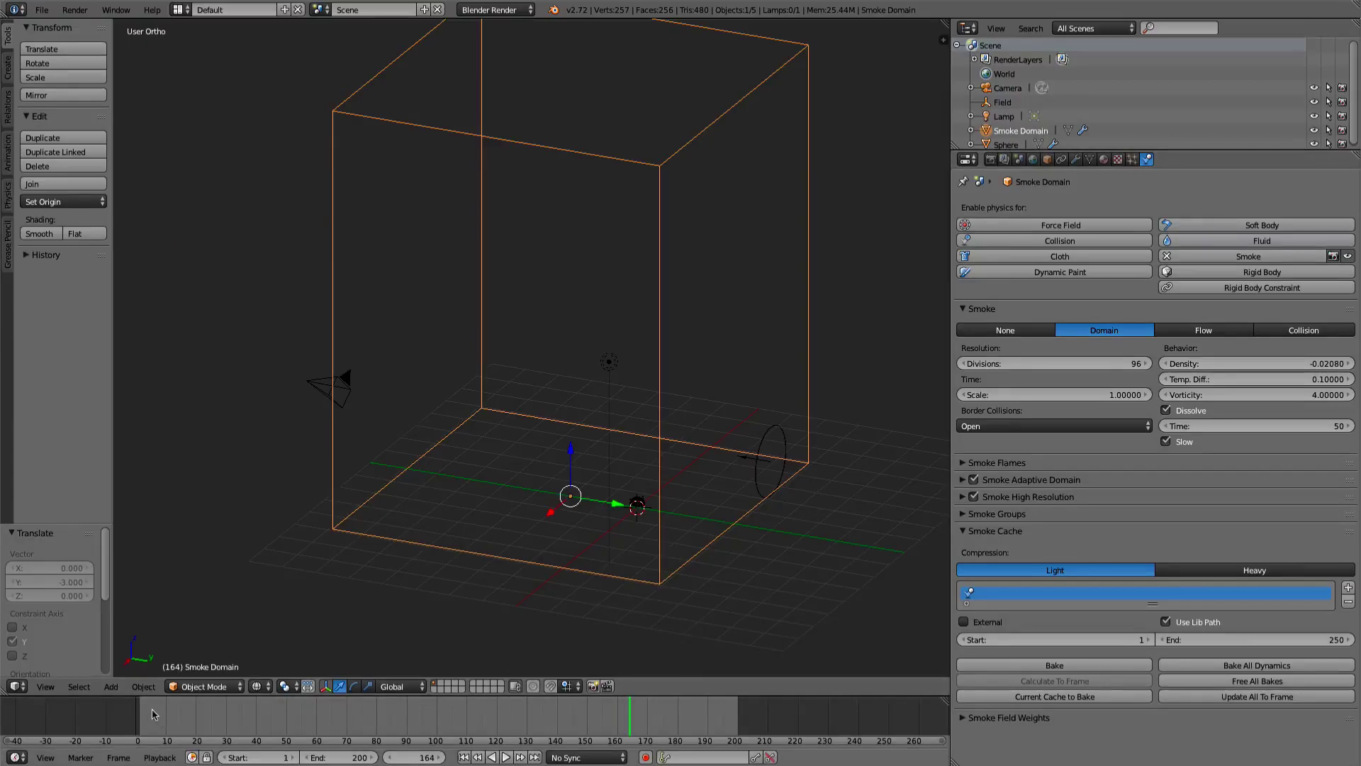
- Set the smoke cache's end frame to 200 and bake all dynamics
click(1286, 641)
key(Return)
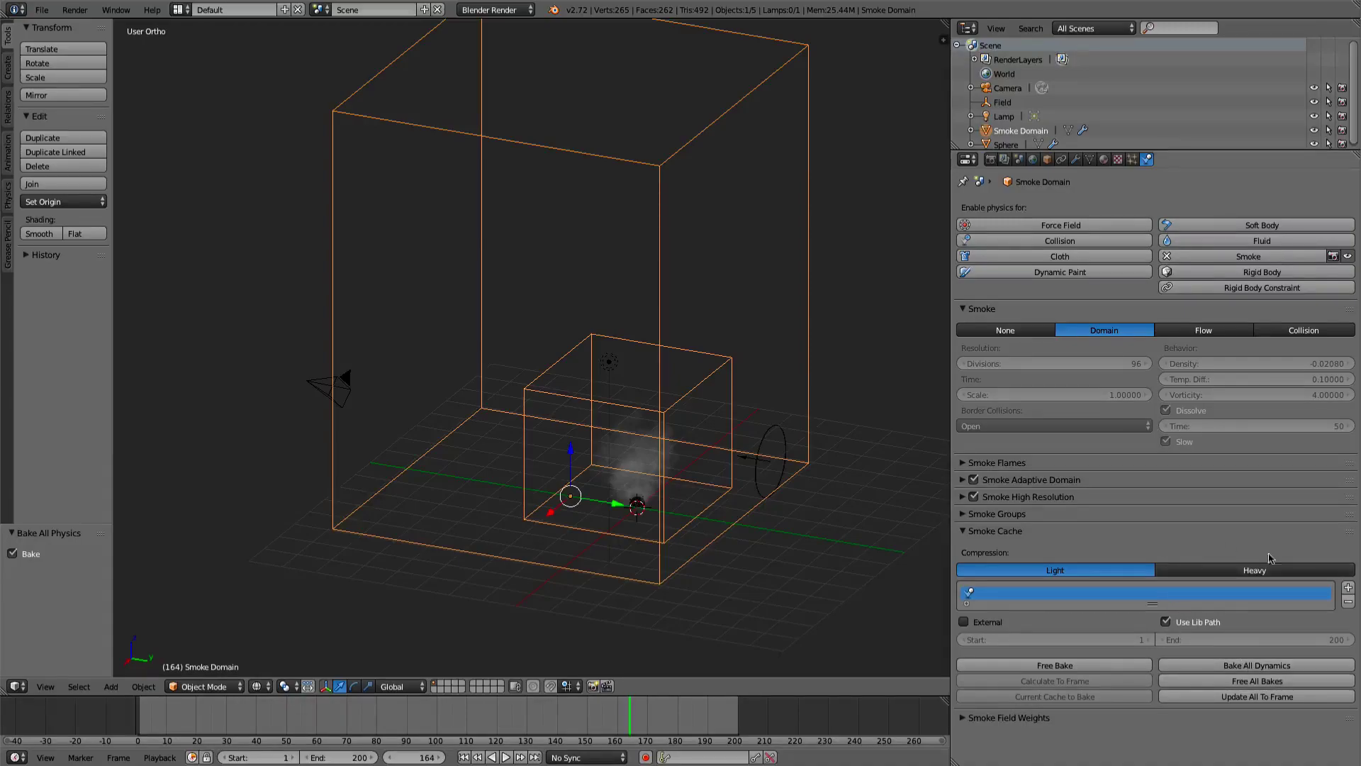
scroll(561, 448, down, 5)
scroll(561, 449, up, 4)
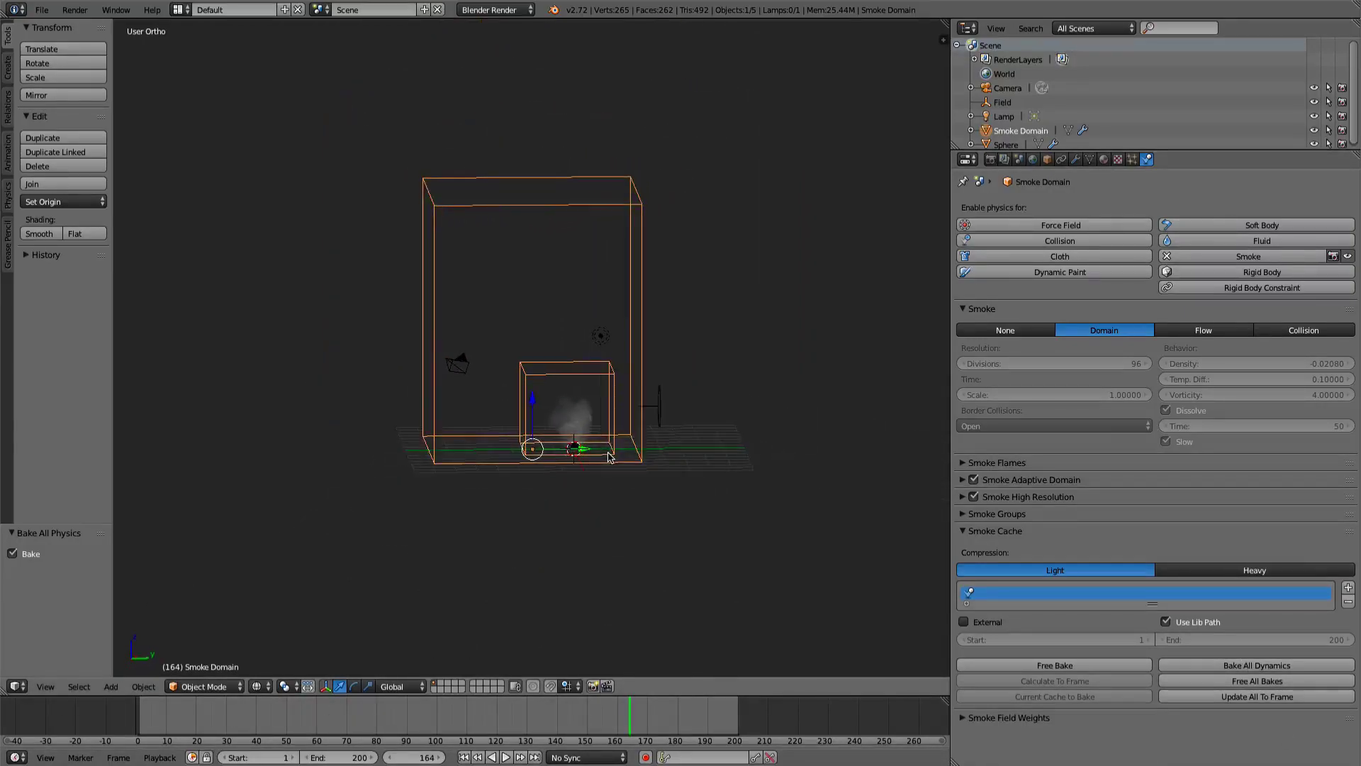
- Go to frame 110 and fly the camera to face the smoke side-on, with the emitter at the bottom edge of the frame
click(478, 726)
mouse_move(477, 726)
mouse_down()
mouse_move(288, 727)
mouse_move(733, 736)
mouse_move(466, 741)
mouse_up()
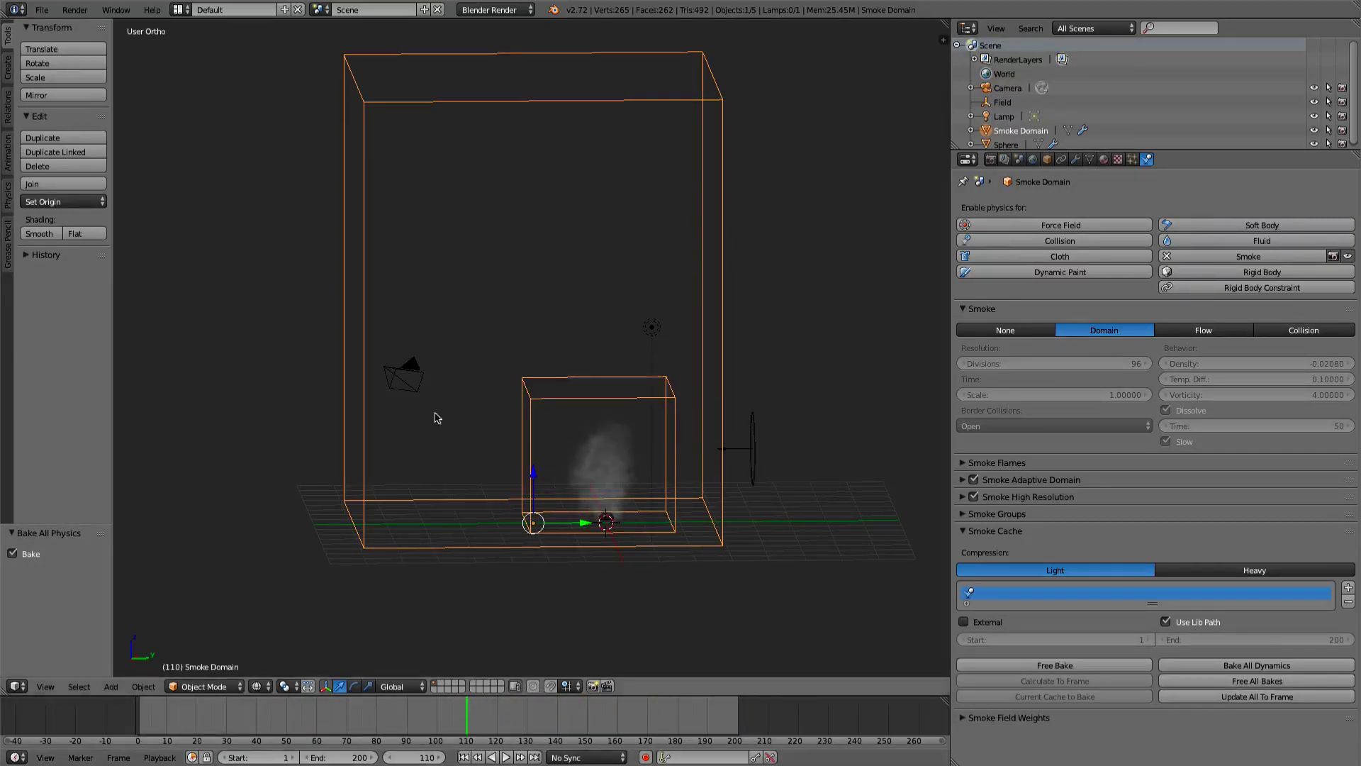
click(416, 397)
key(KP_0)
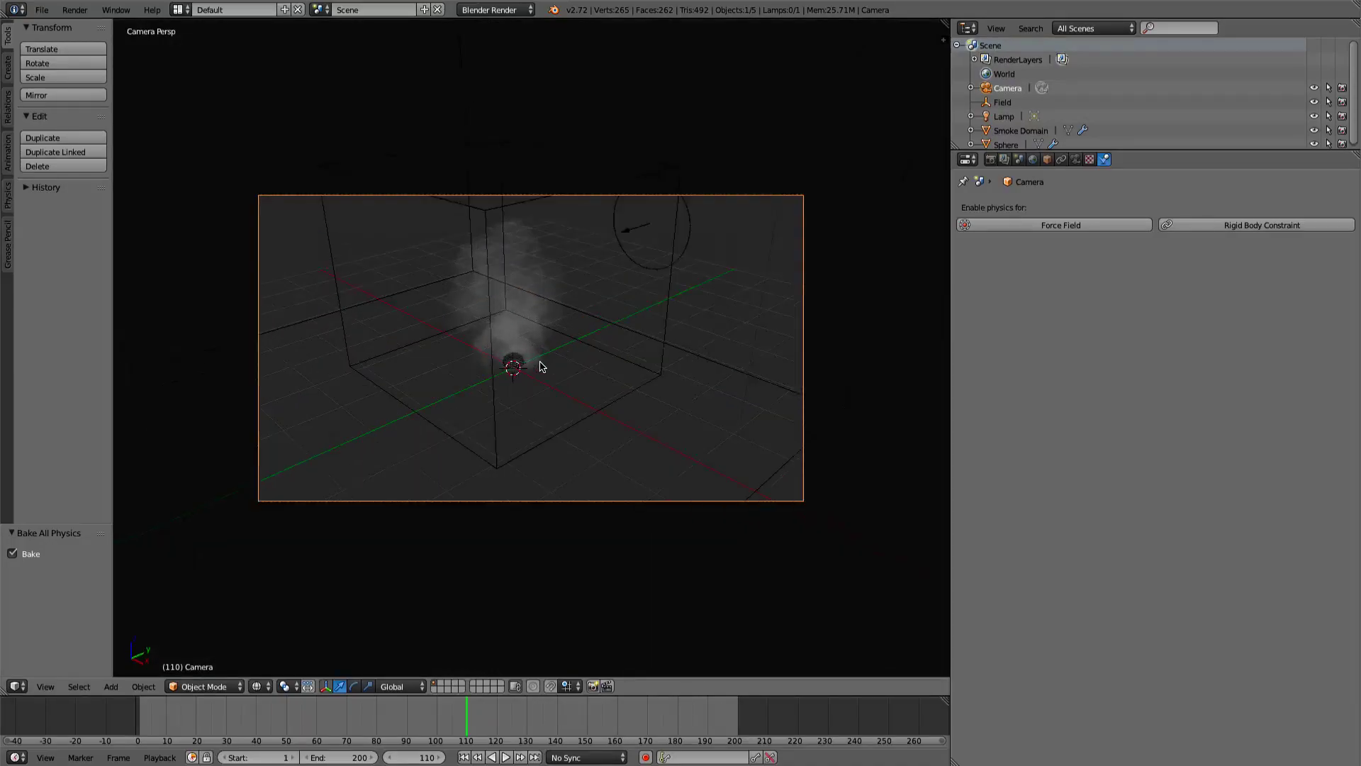
key(shift+f)
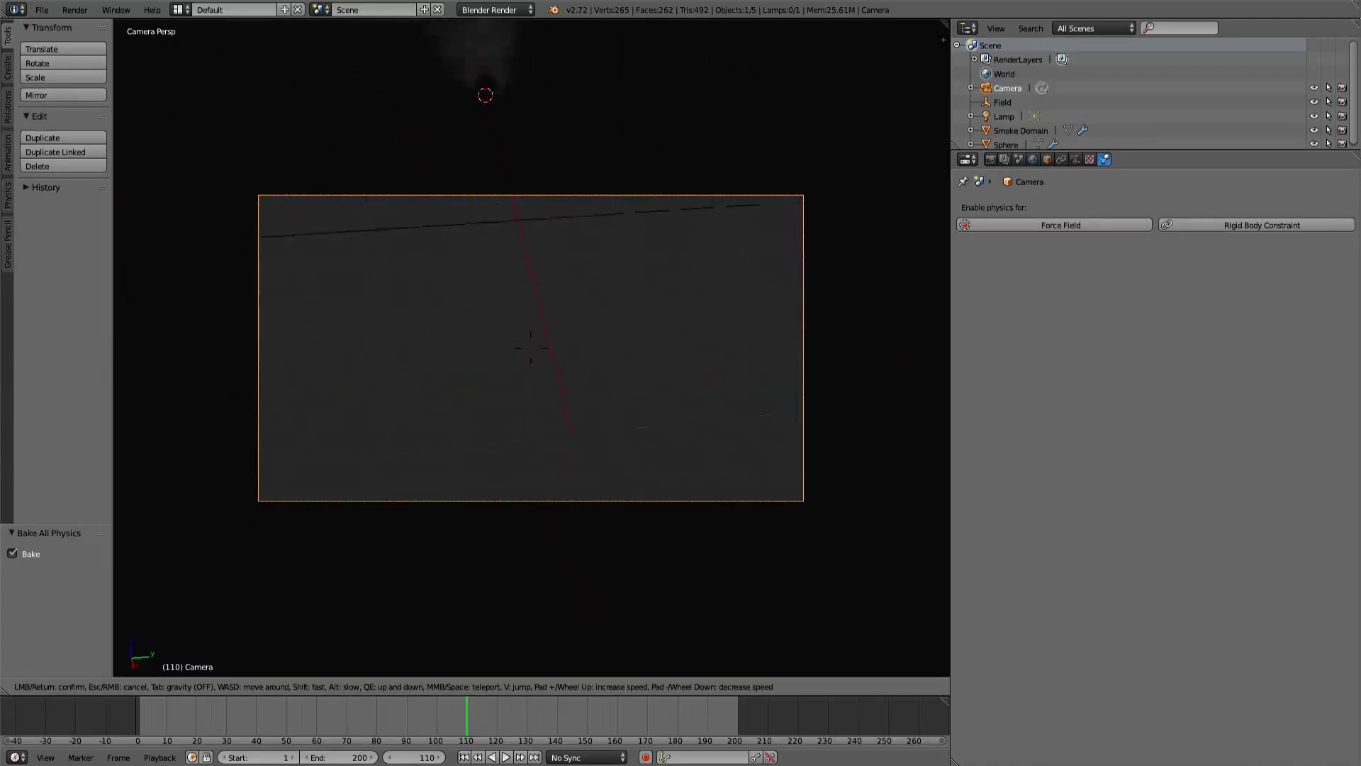
key(s)
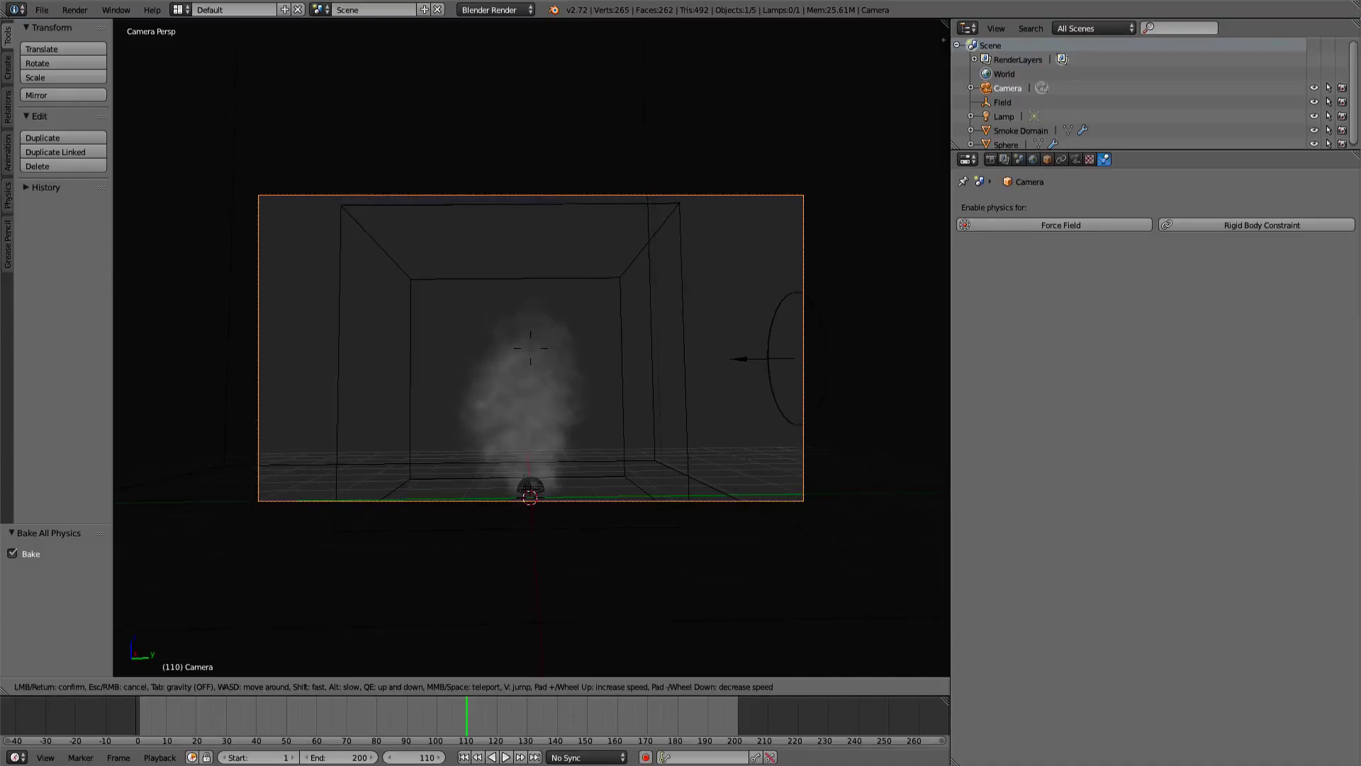
click(530, 348)
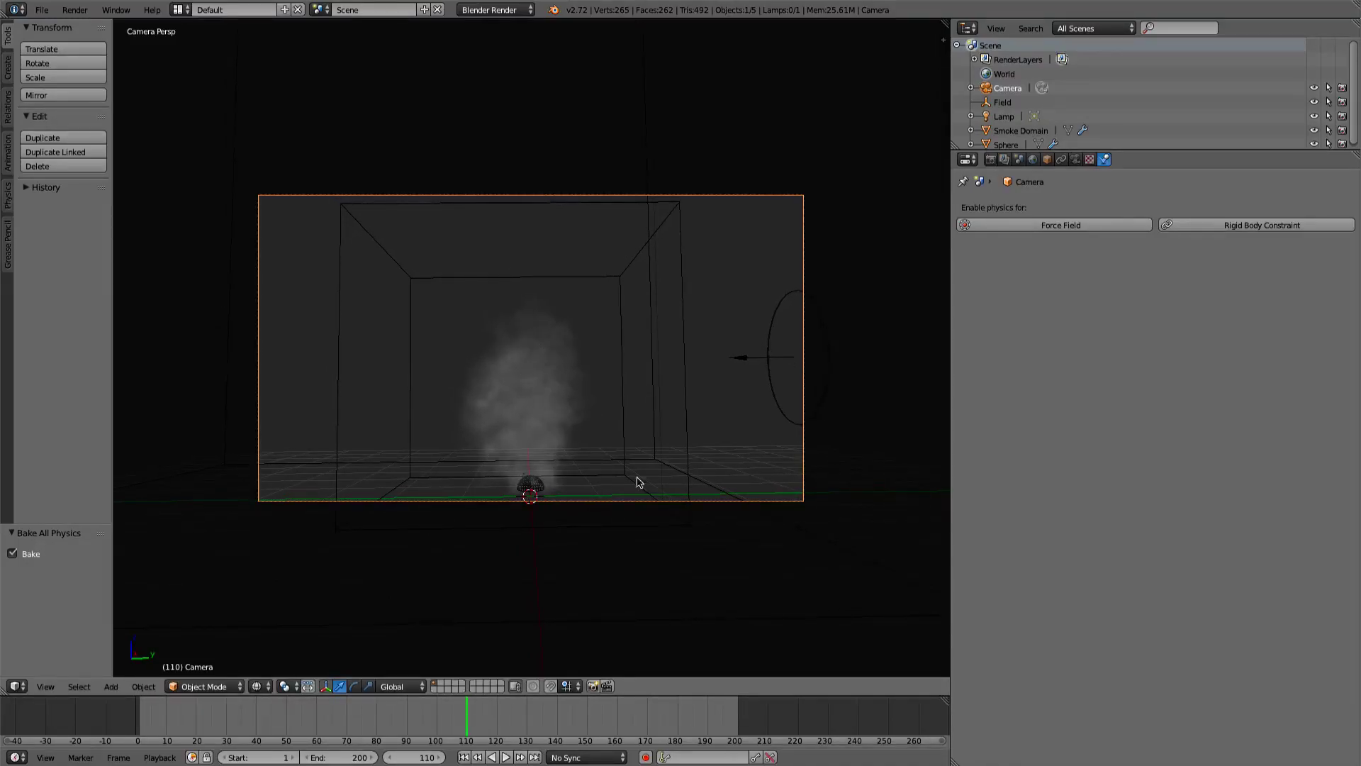
- Set the render resolution to 512 × 512 px at 100% scale
click(992, 159)
click(1112, 316)
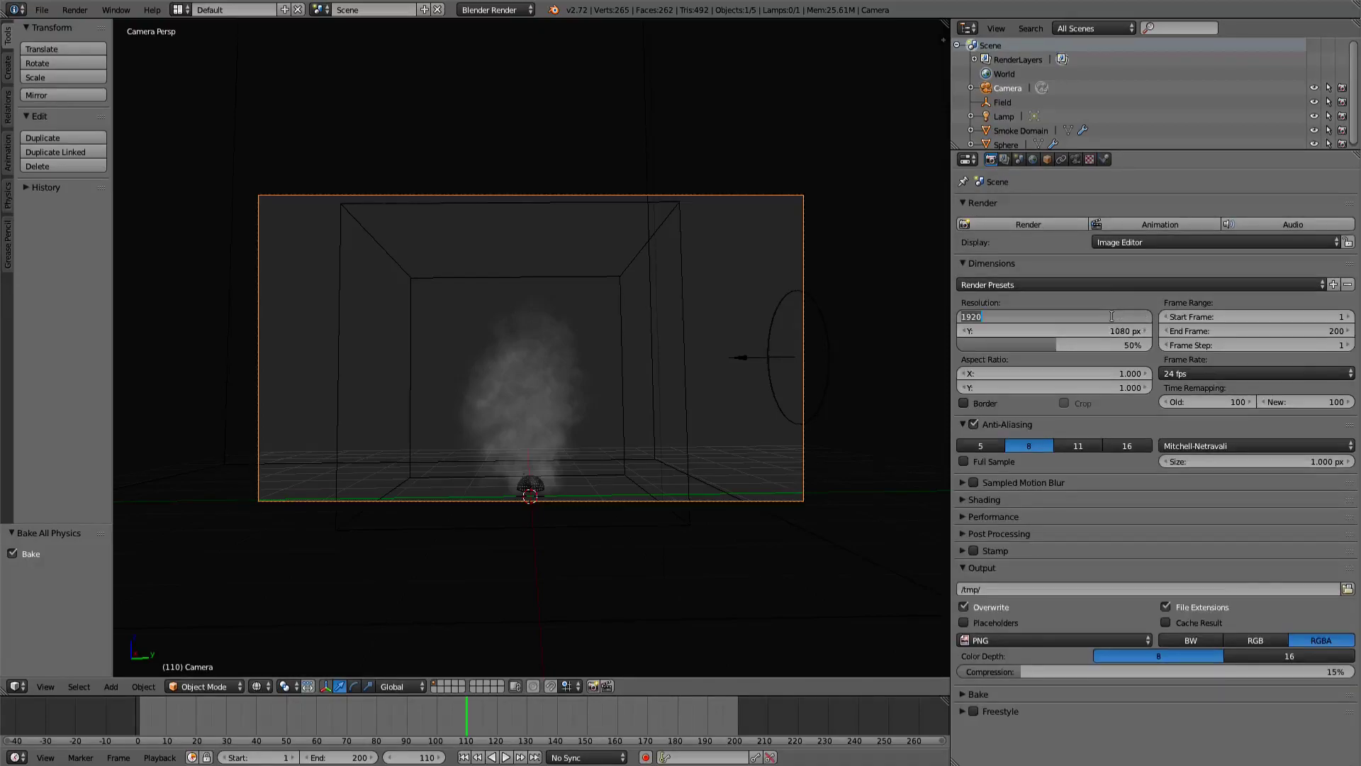
key(Tab)
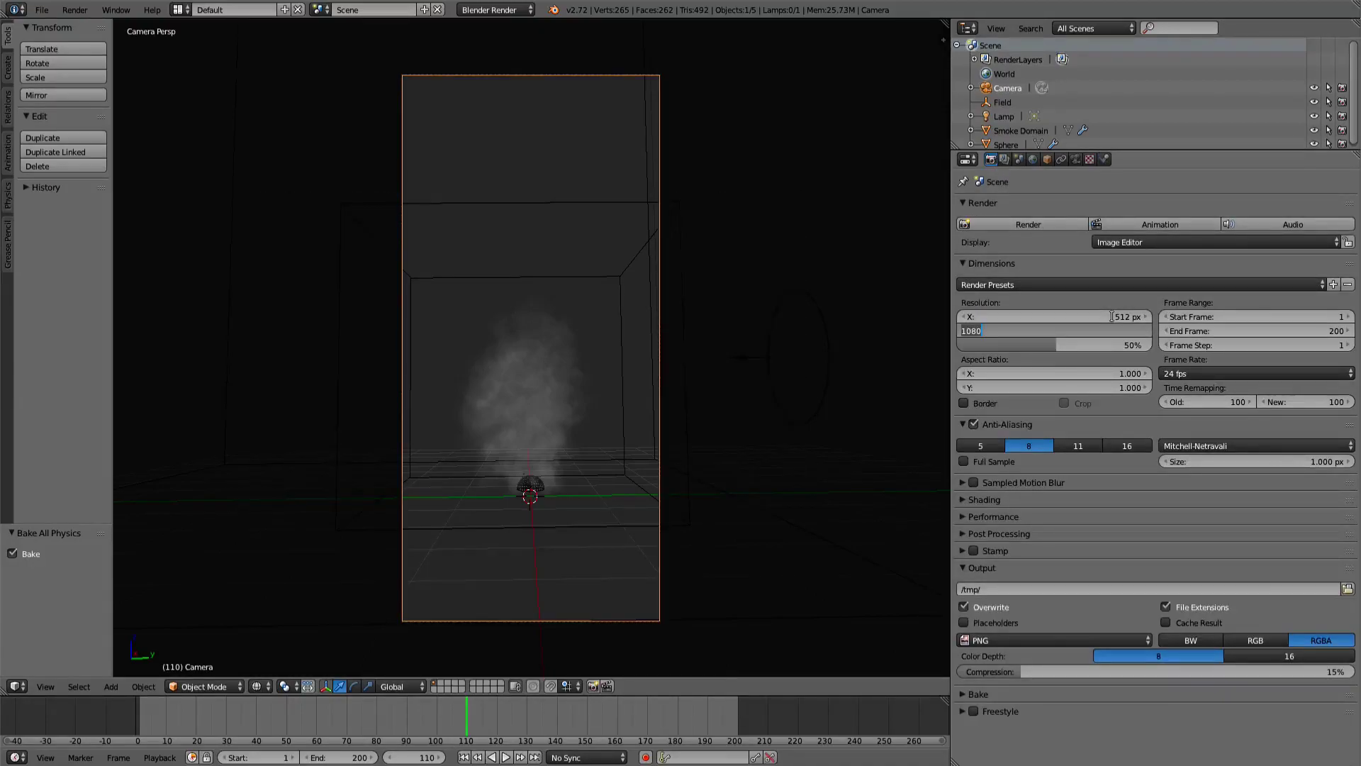
key(Return)
click(1096, 345)
text(100)
key(Return)
- Fly the camera to reframe the smoke for the square format, with the emitter near the bottom edge of the frame
key(shift+f)
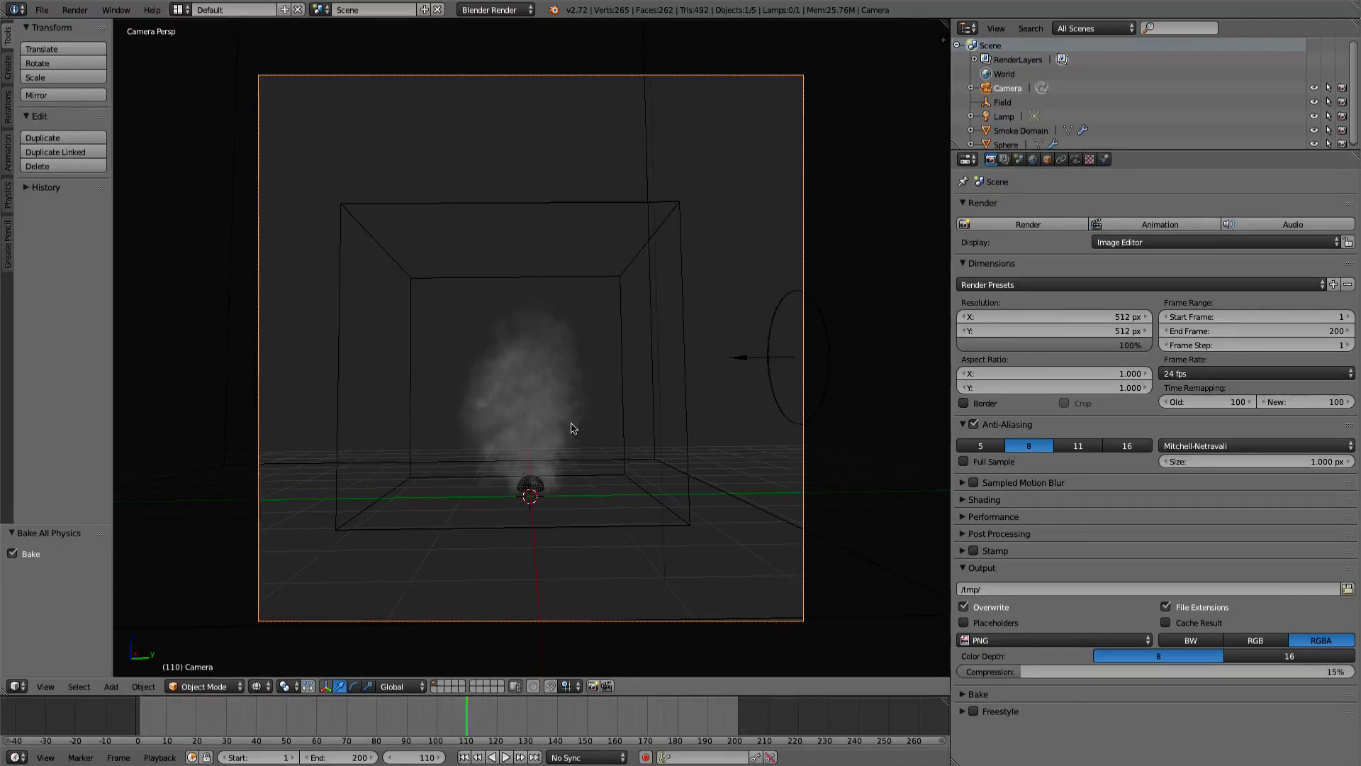
key(w)
key(s)
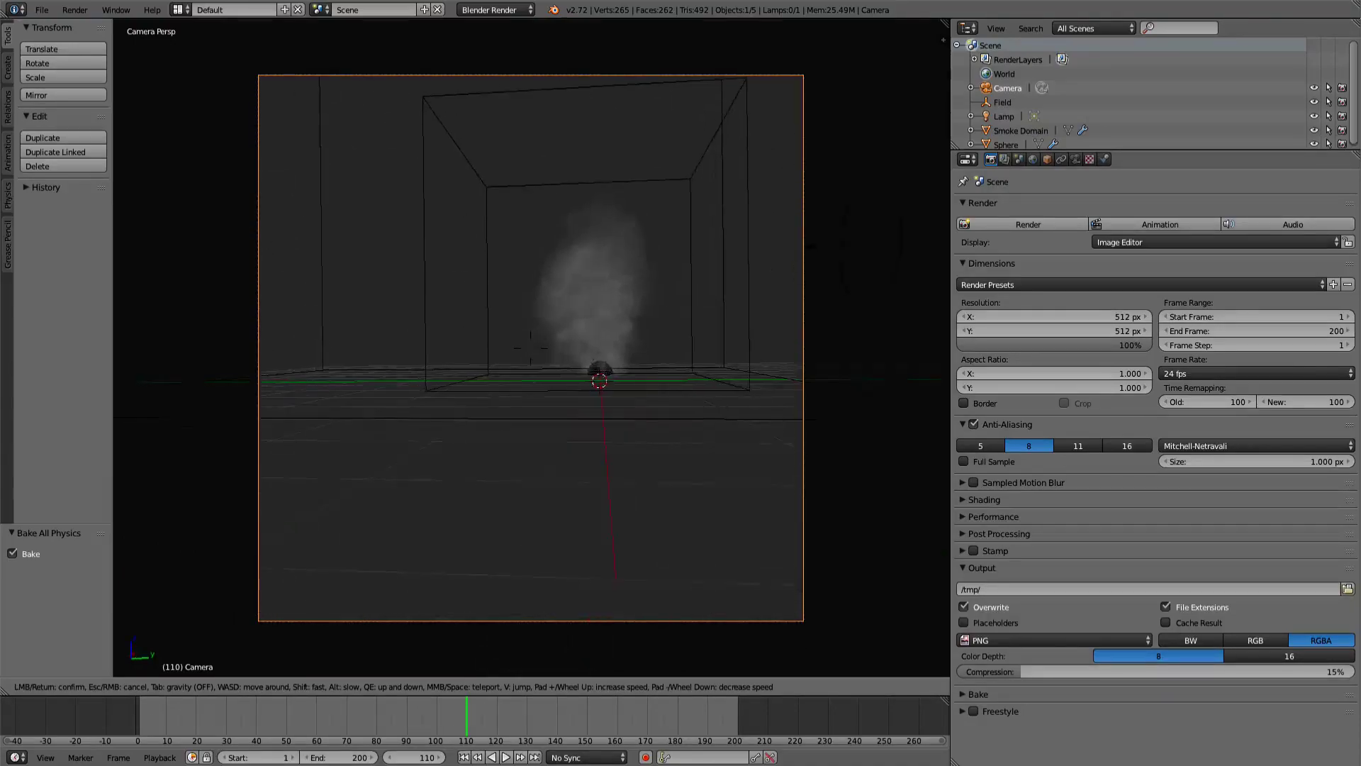
key(w)
key(s)
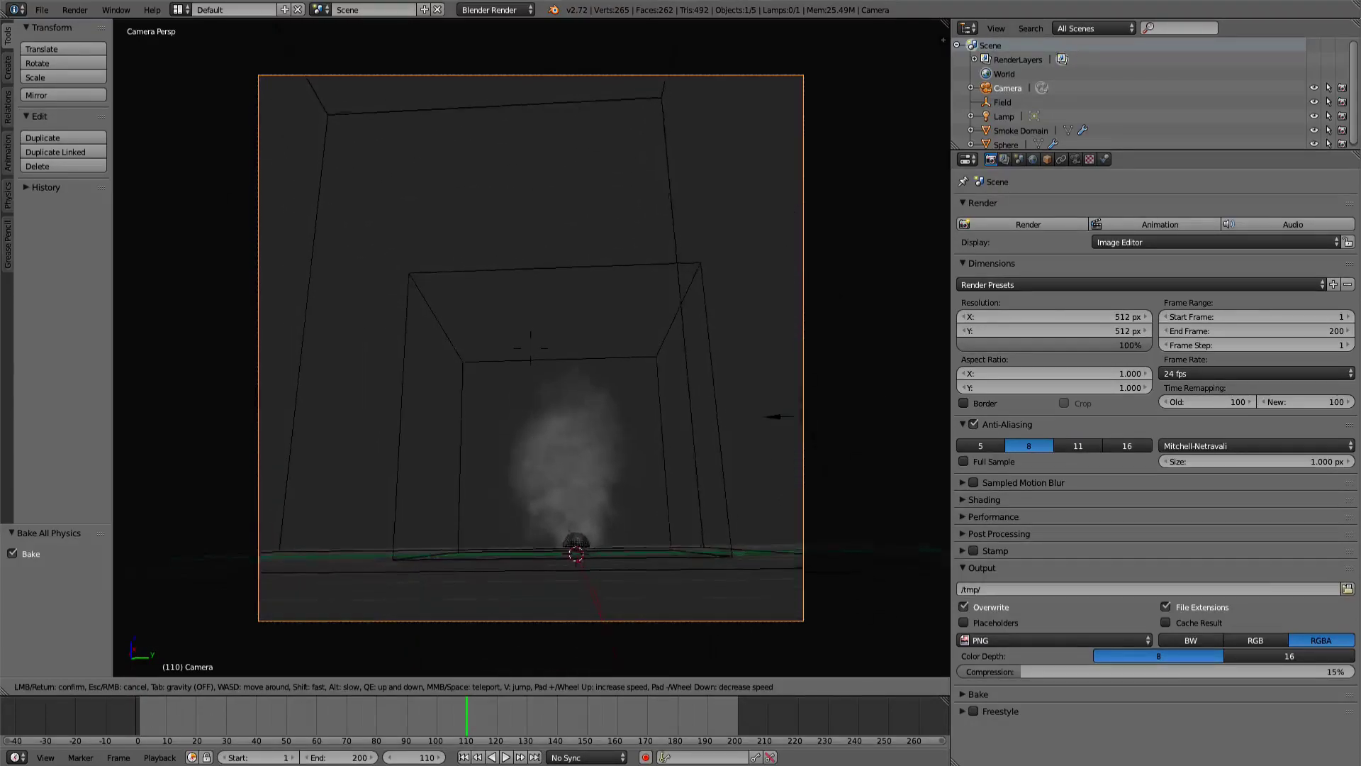
key(w)
key(s)
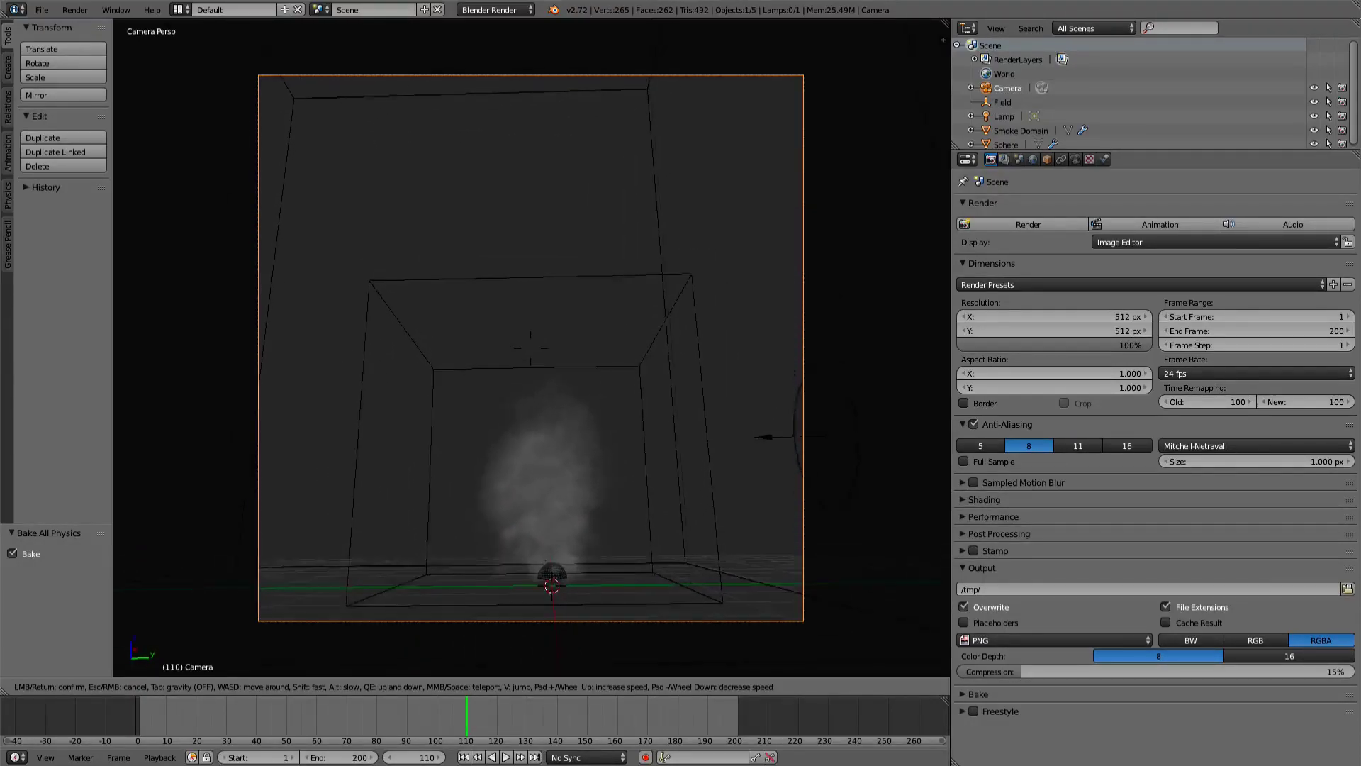
click(574, 350)
- Set the camera's focal length to 80 mm and fly it back until the smoke column and emitter fit the frame
click(1077, 159)
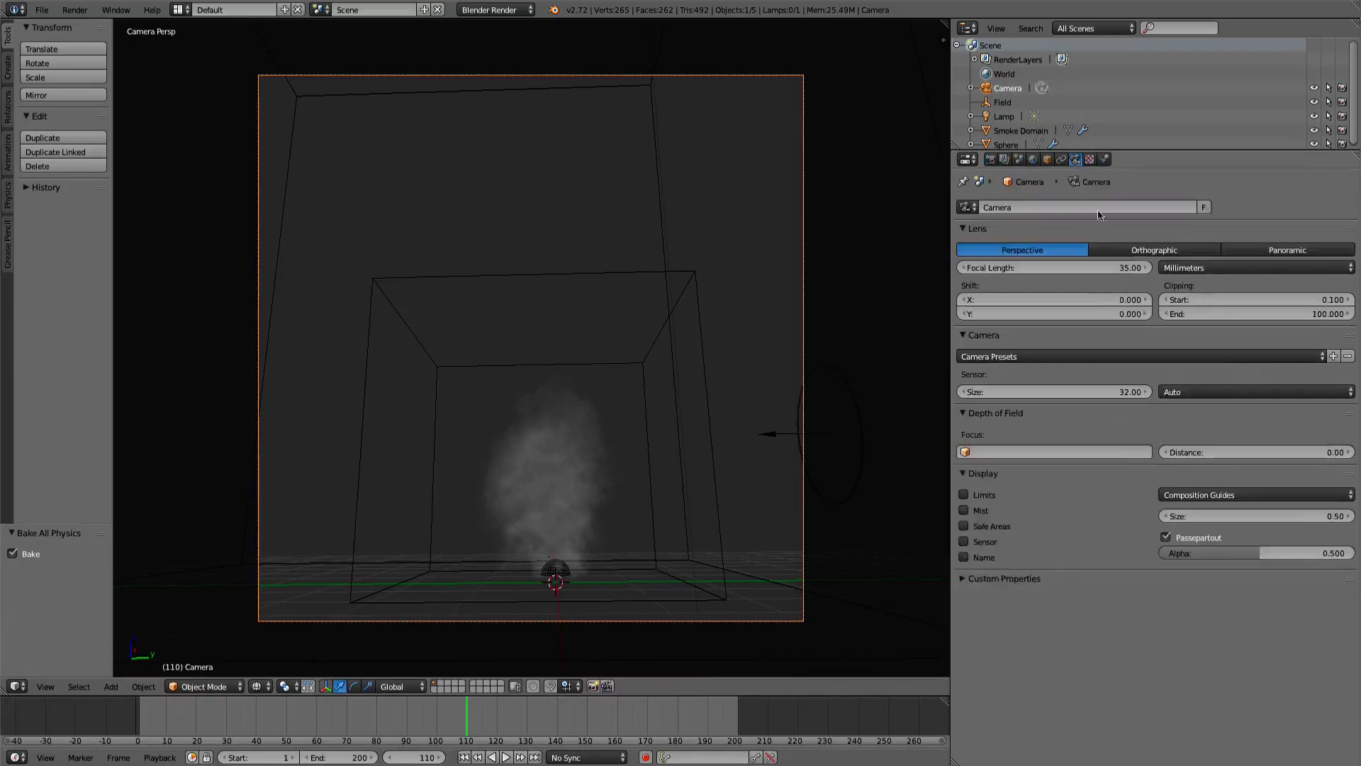
mouse_move(1057, 268)
mouse_down()
mouse_move(1113, 268)
mouse_move(1073, 268)
mouse_up()
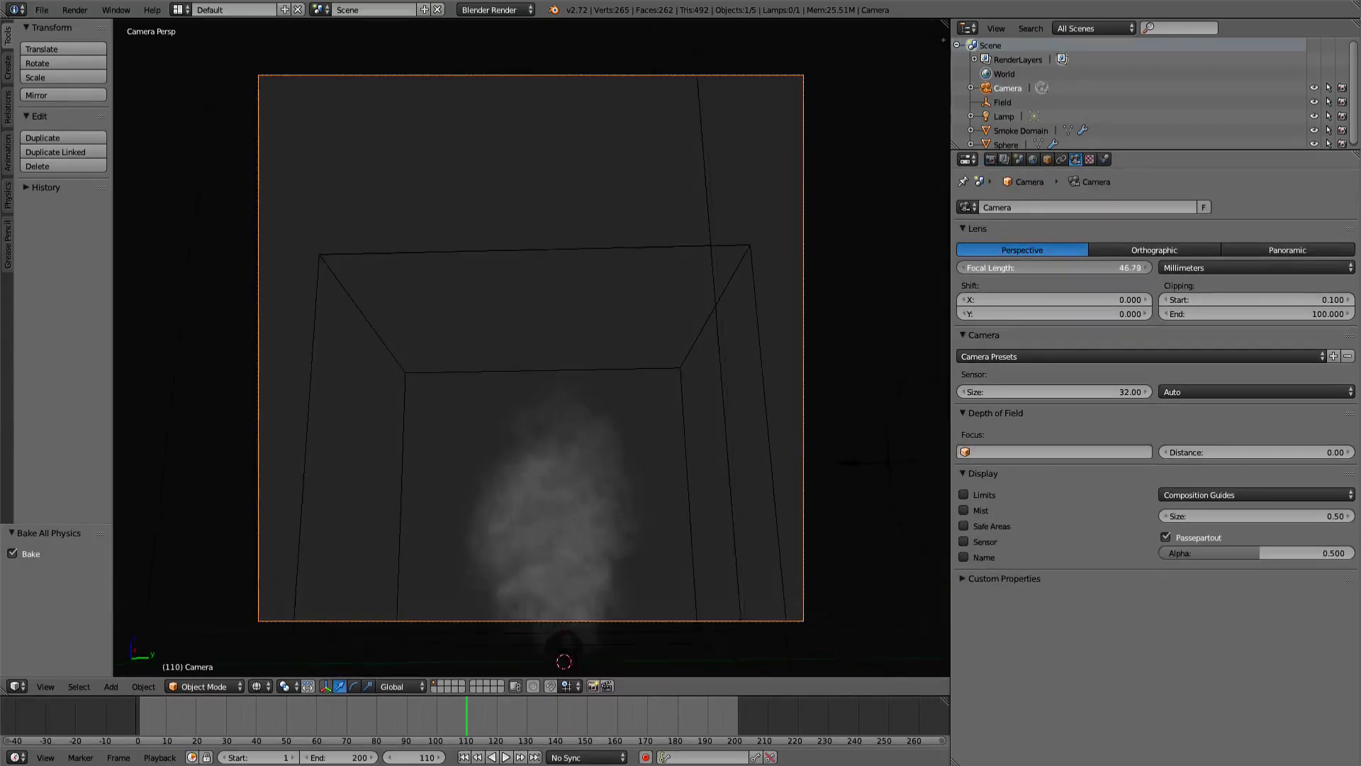
click(1073, 267)
text(80)
key(Return)
key(shift+f)
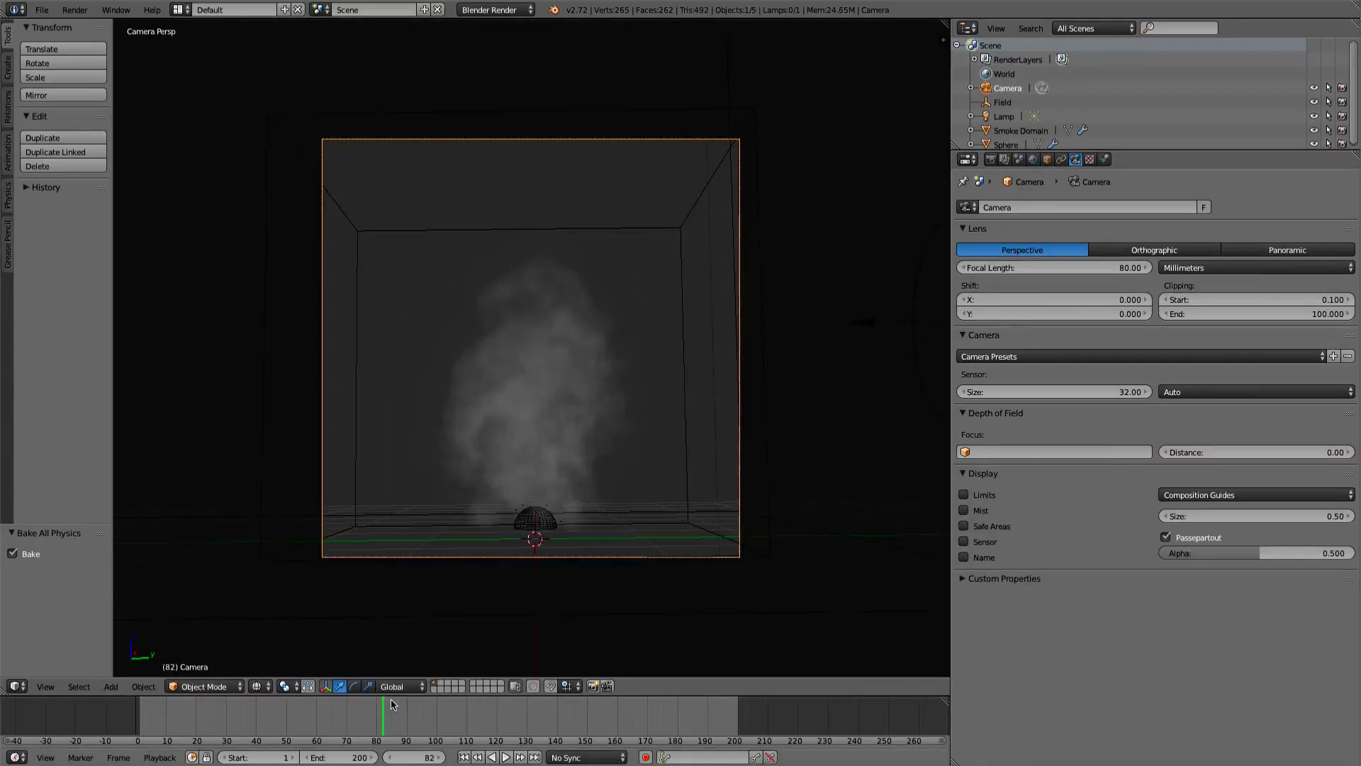
- Set the animation's start frame to 80 and its end frame to 176
mouse_move(385, 715)
mouse_down()
mouse_move(203, 708)
mouse_move(495, 736)
mouse_move(213, 737)
mouse_move(448, 717)
mouse_move(377, 716)
mouse_up()
click(266, 757)
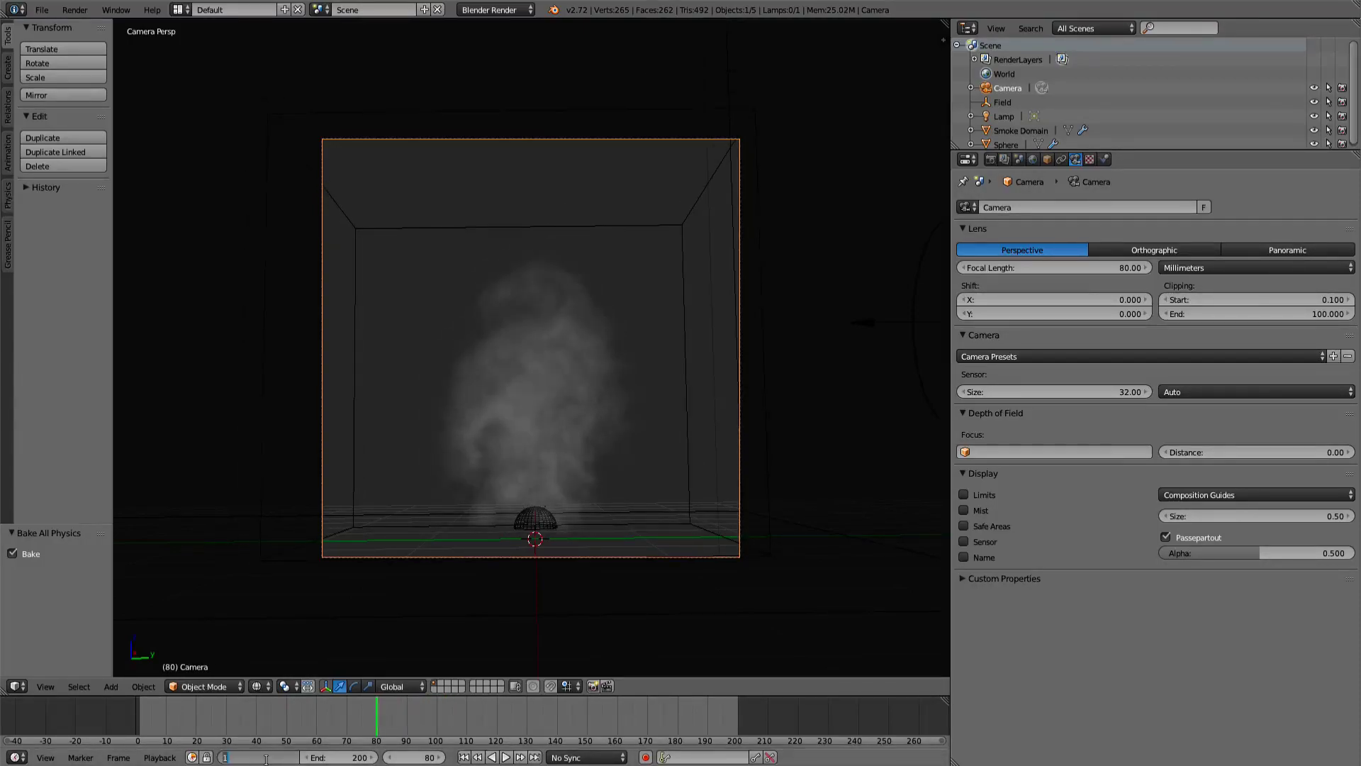
key(Return)
mouse_move(380, 714)
mouse_down()
mouse_move(470, 698)
mouse_move(486, 746)
mouse_up()
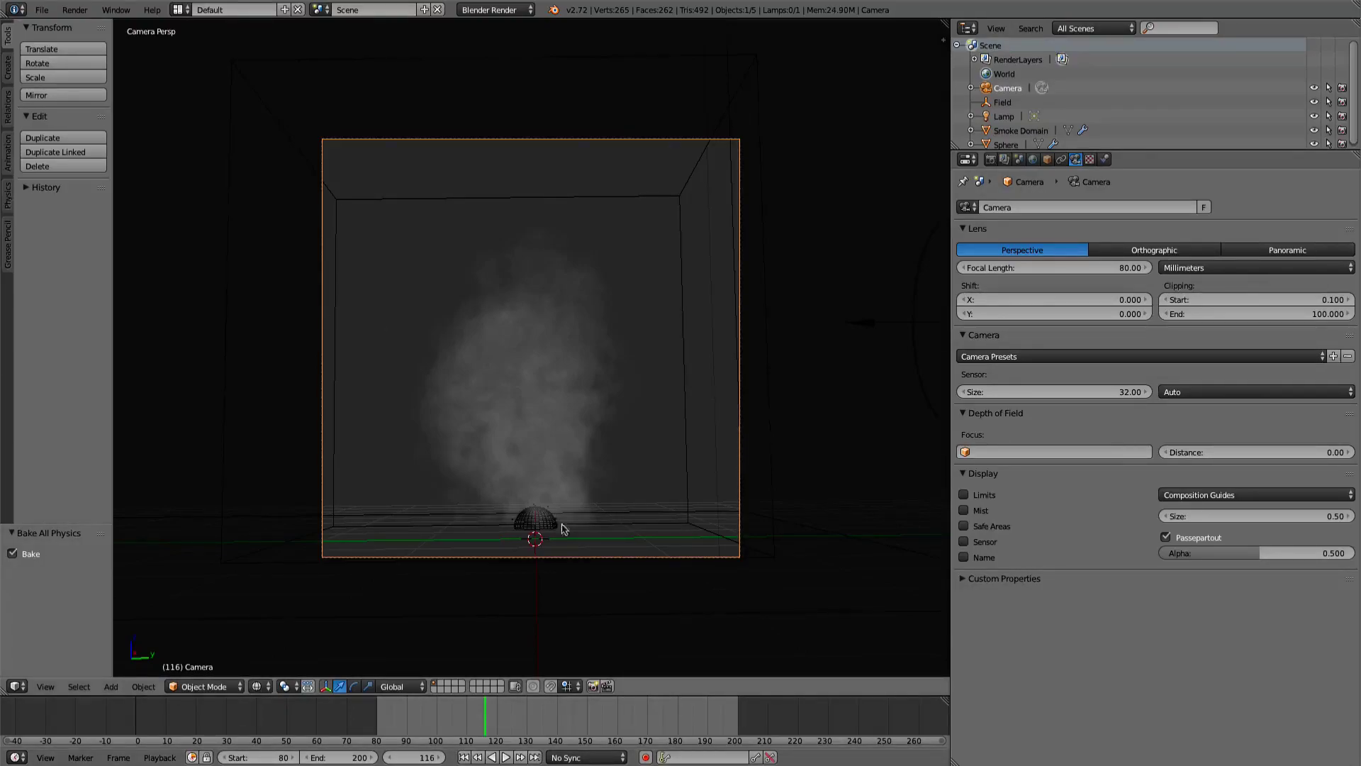
drag(487, 717, 665, 713)
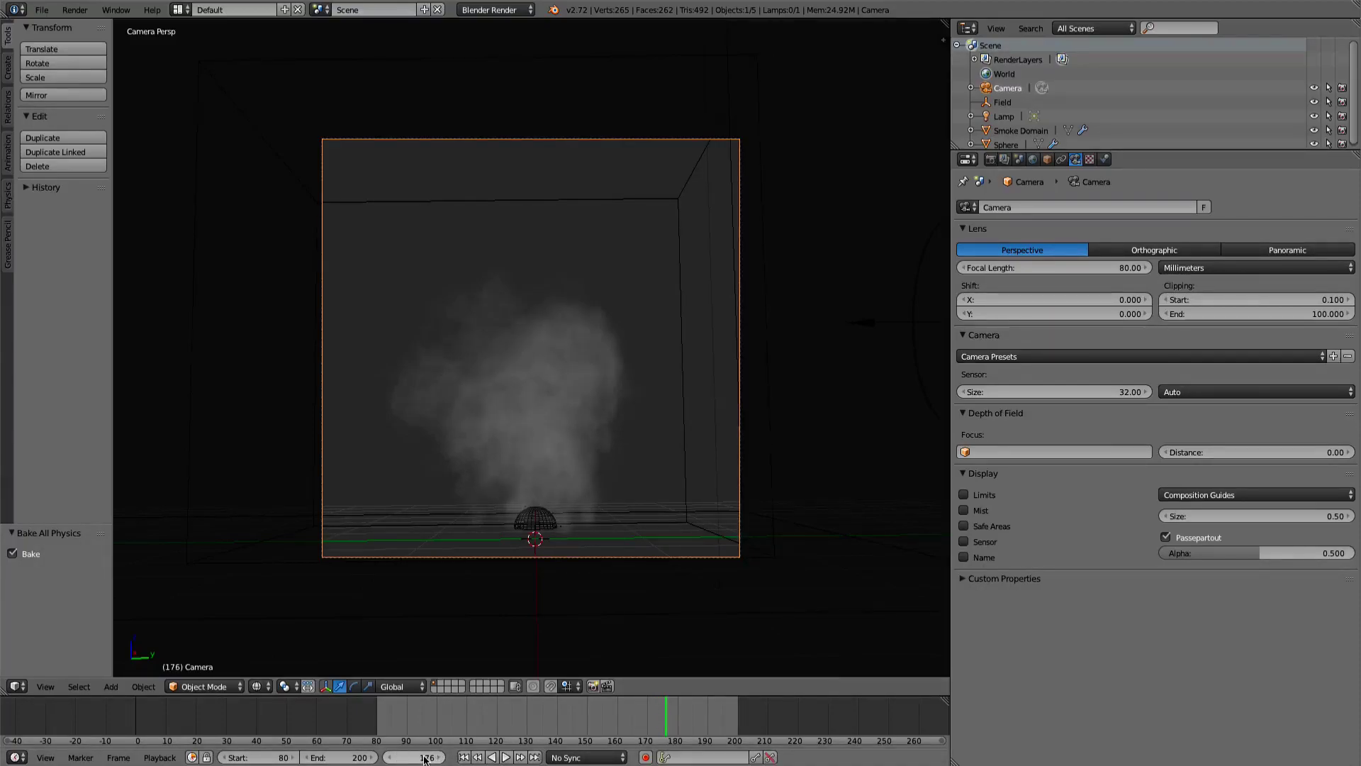
click(343, 758)
text(176)
key(Return)
- Render a test image of the smoke at frame 106 and inspect it
drag(626, 713, 454, 737)
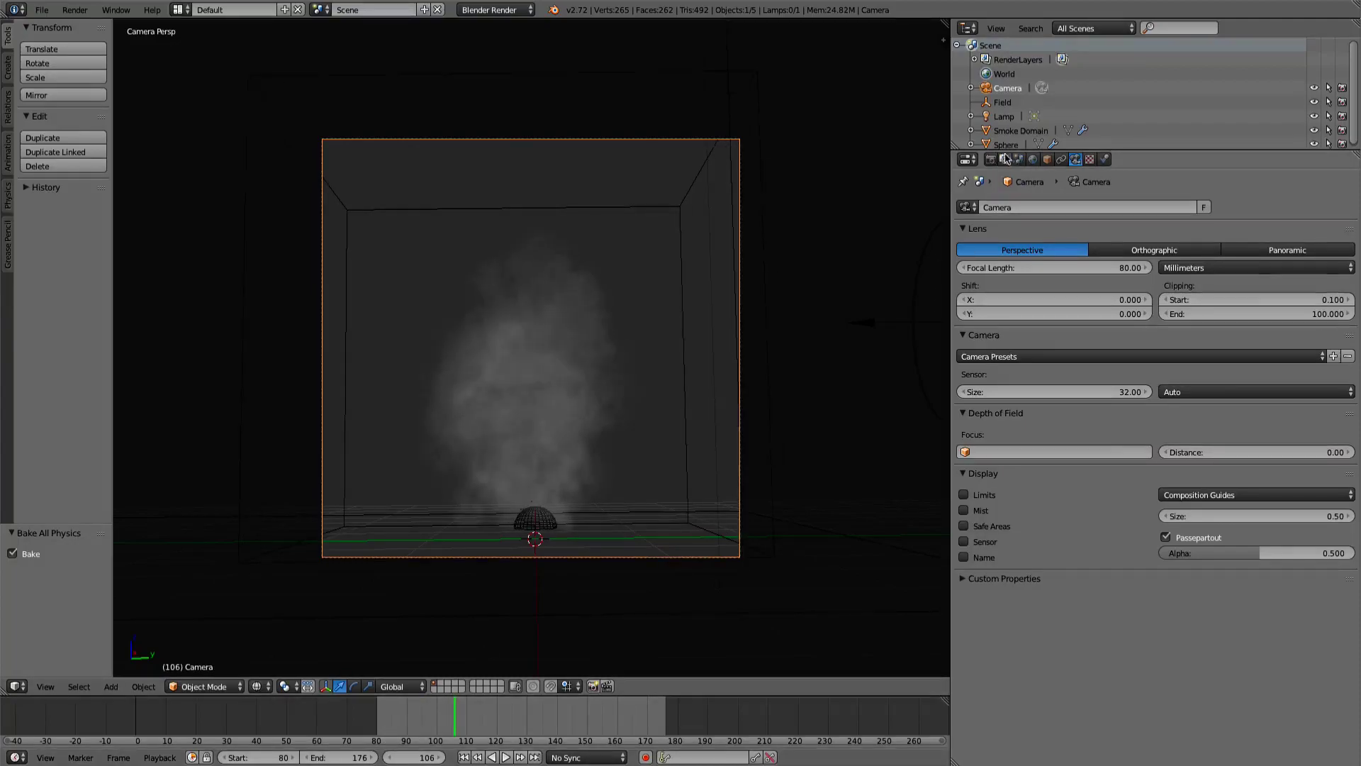
click(991, 159)
click(1028, 225)
scroll(615, 242, up, 1)
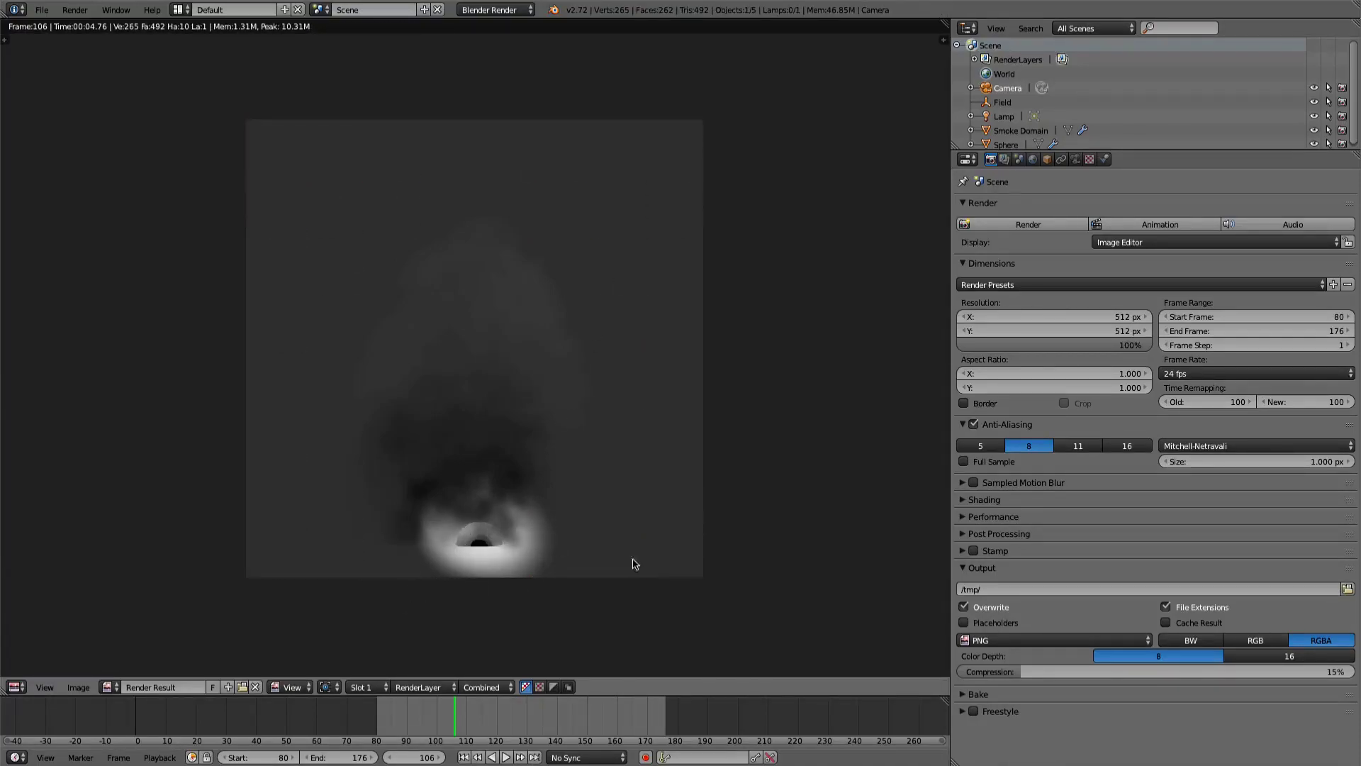
scroll(477, 471, down, 1)
scroll(480, 476, up, 2)
key(Escape)
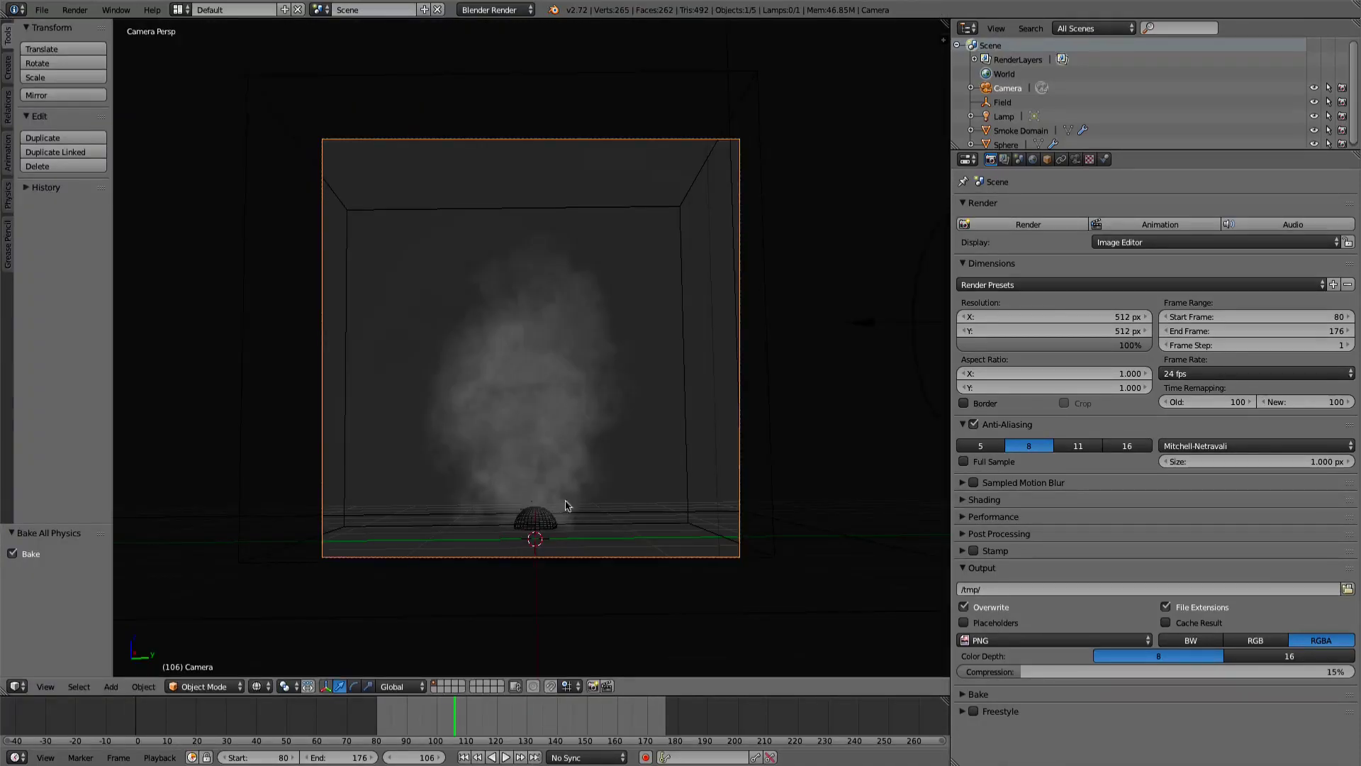
- Hide the emitter sphere from renders by disabling Emitter and set its particles' render type to None
right_click(546, 519)
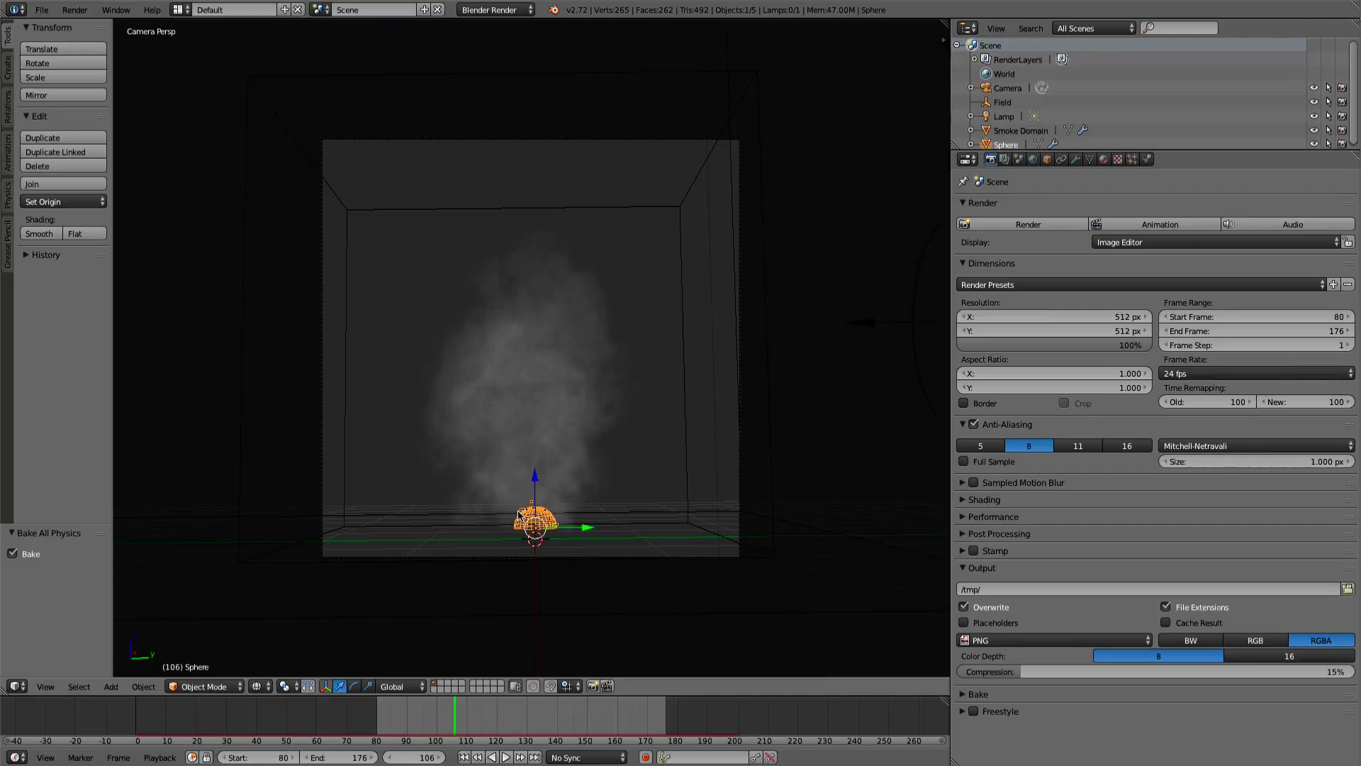
click(1133, 158)
scroll(1007, 496, down, 2)
click(985, 631)
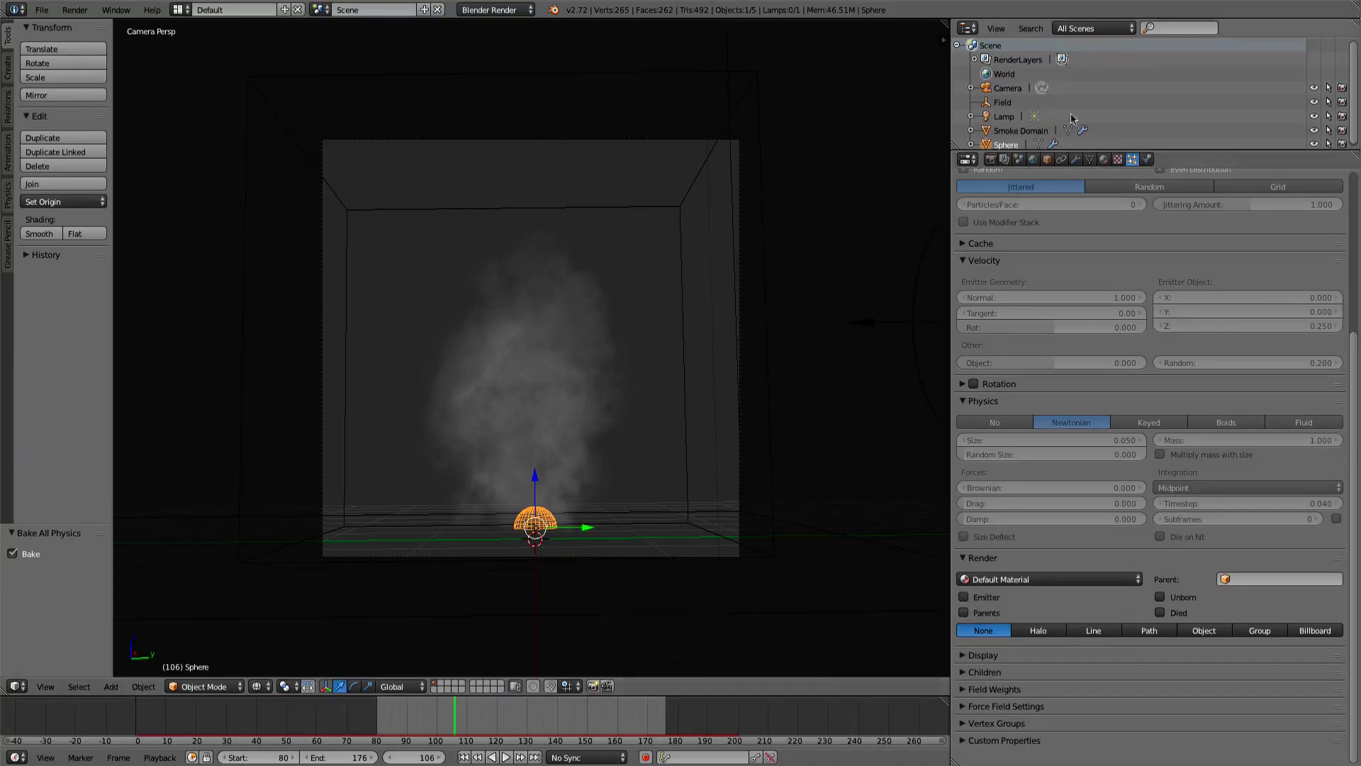
- Render frame 106 again to check the smoke without the emitter sphere and particles
click(990, 159)
click(1003, 227)
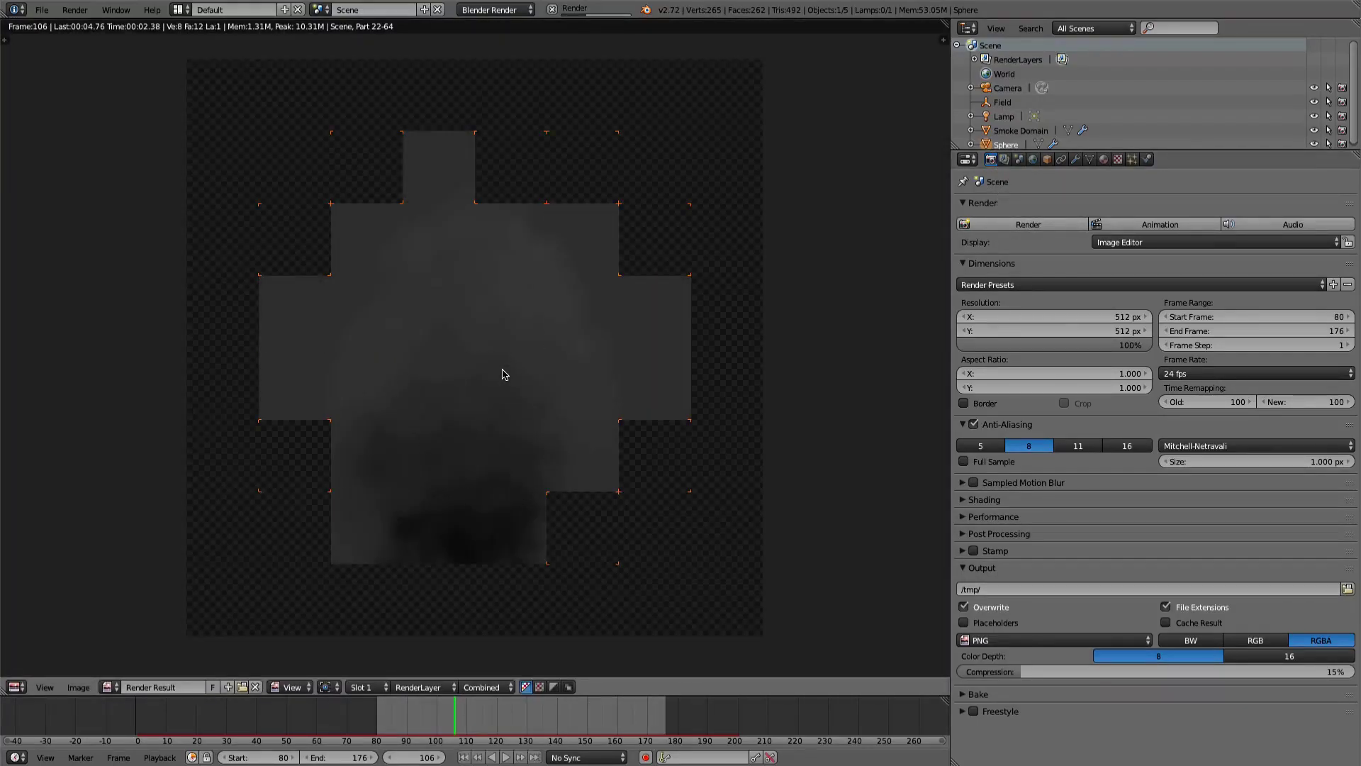
scroll(502, 370, down, 2)
scroll(503, 370, up, 1)
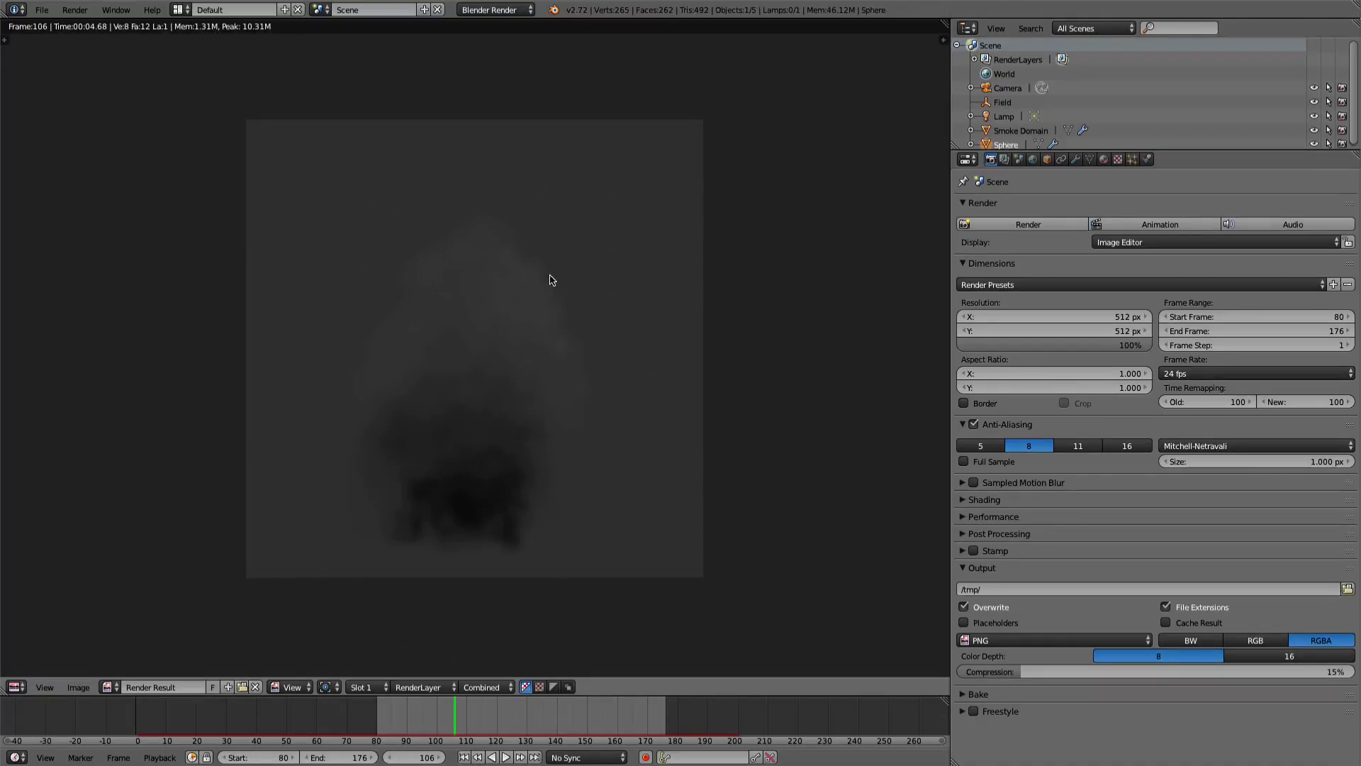
key(Escape)
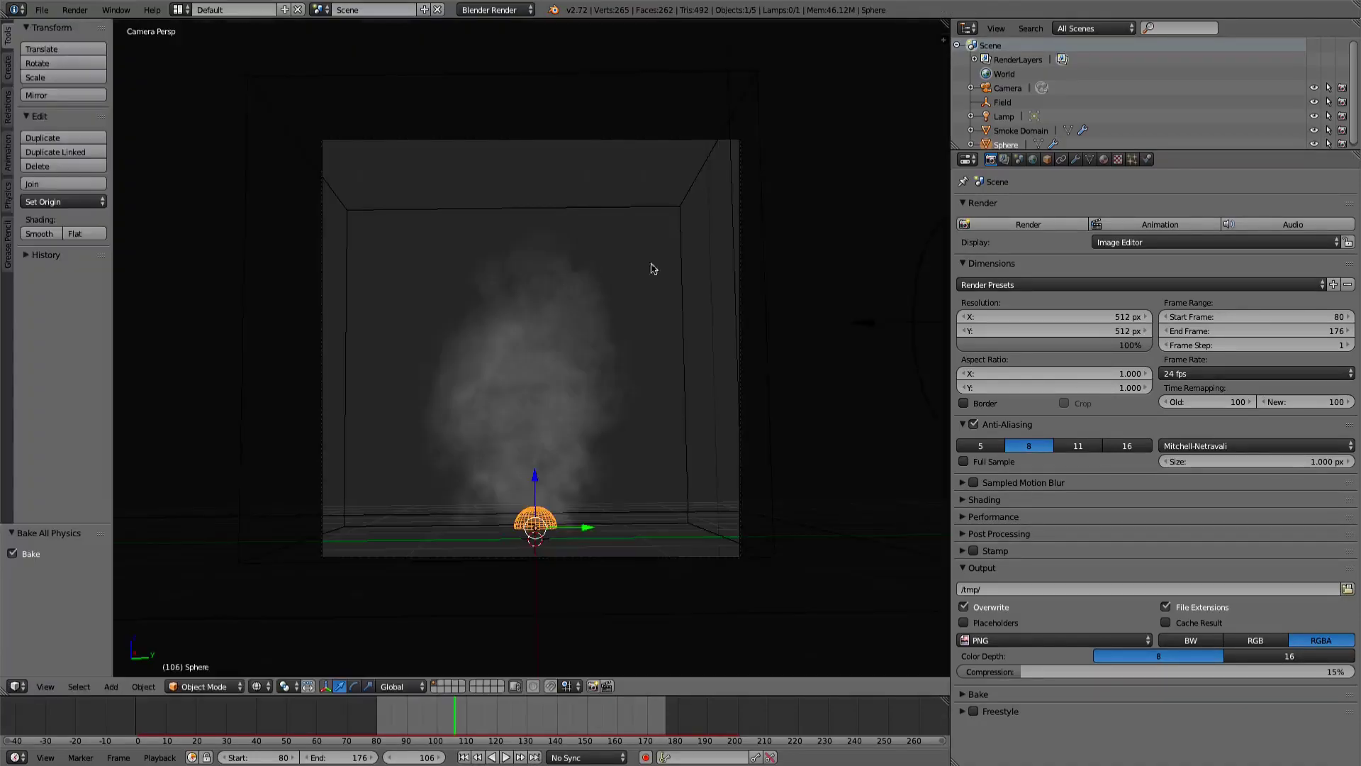
- Set the render's alpha mode to Transparent and check it with a test render of frame 106
click(967, 500)
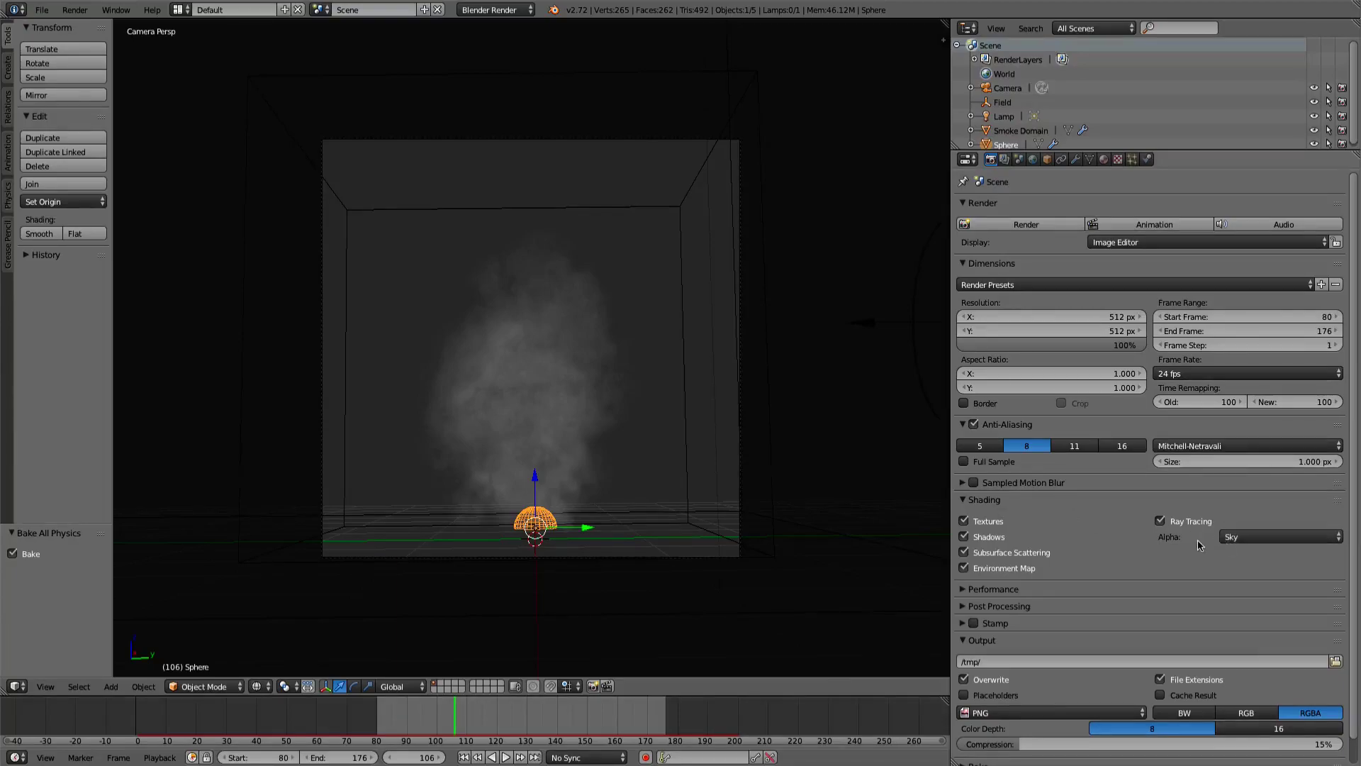
click(1238, 538)
click(1248, 510)
click(1026, 224)
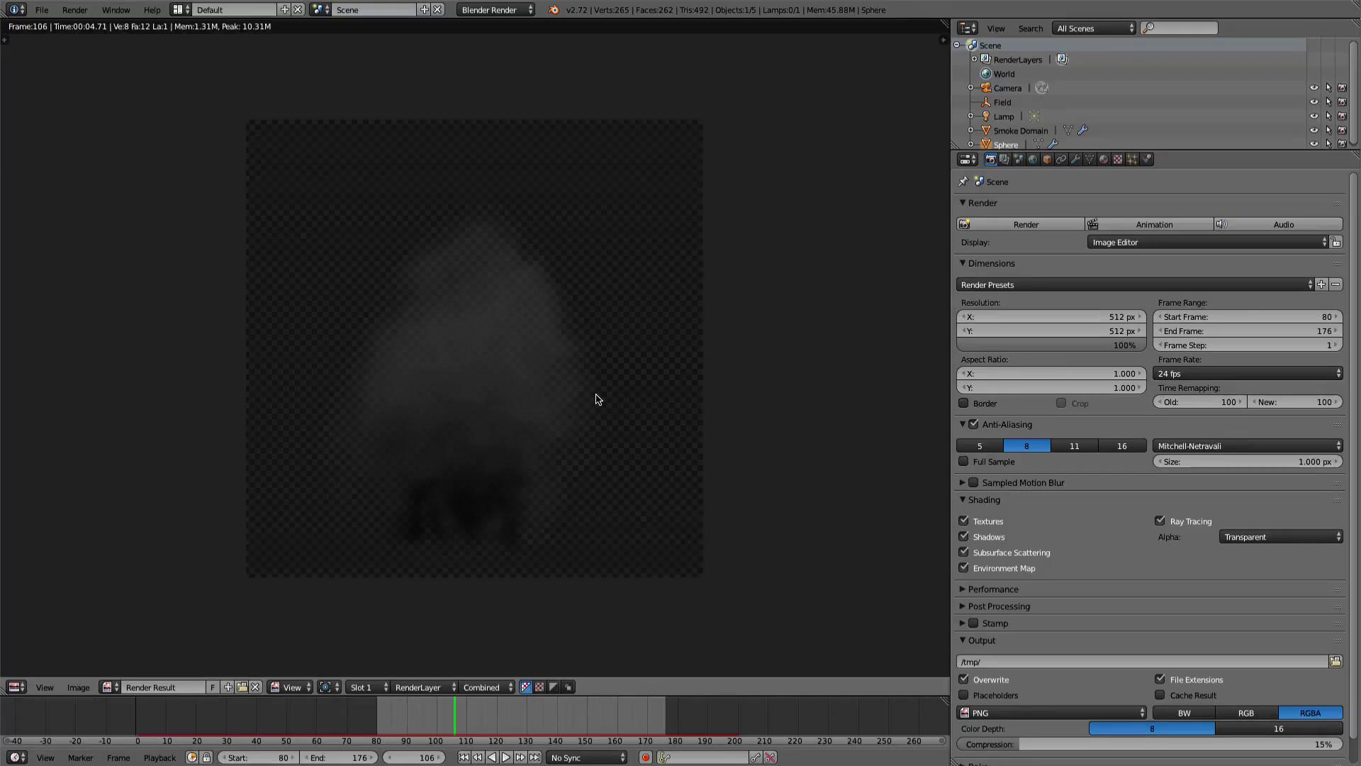
key(Escape)
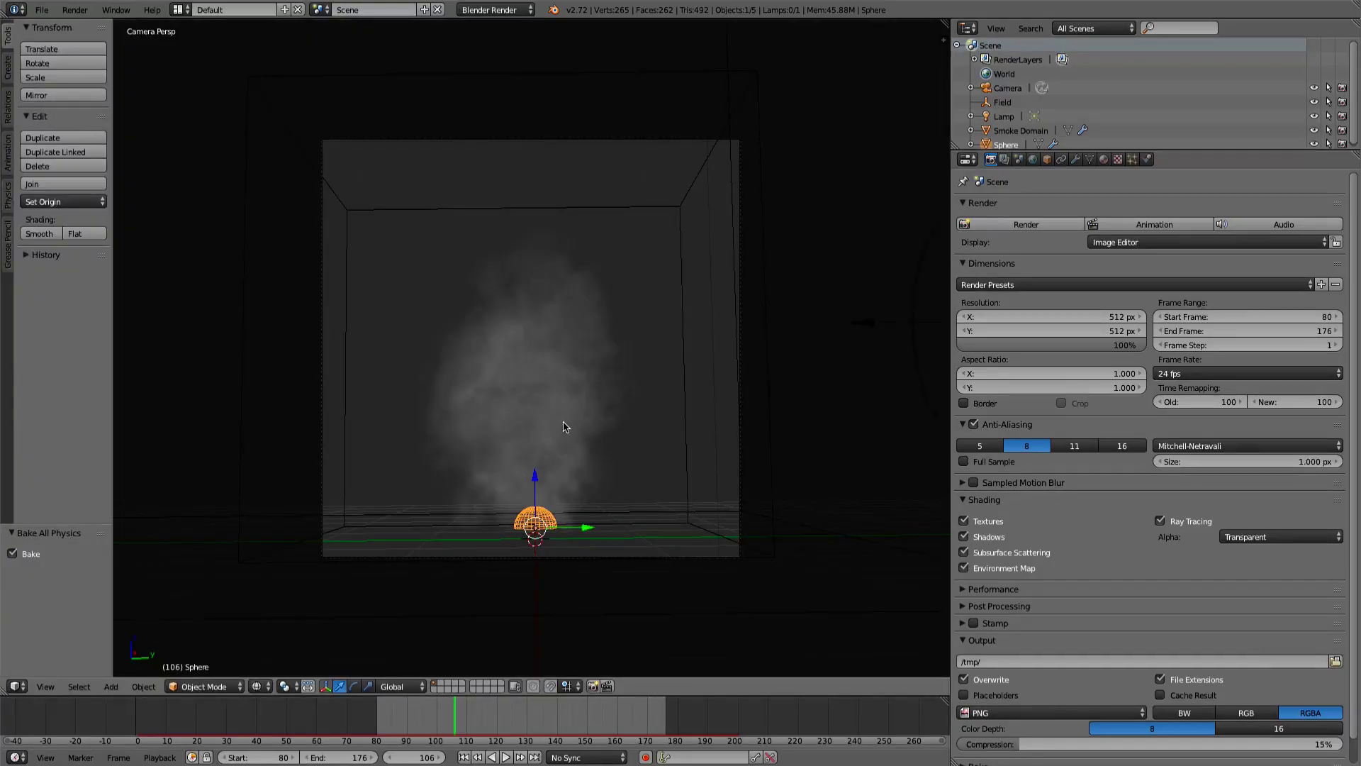
drag(449, 709, 371, 739)
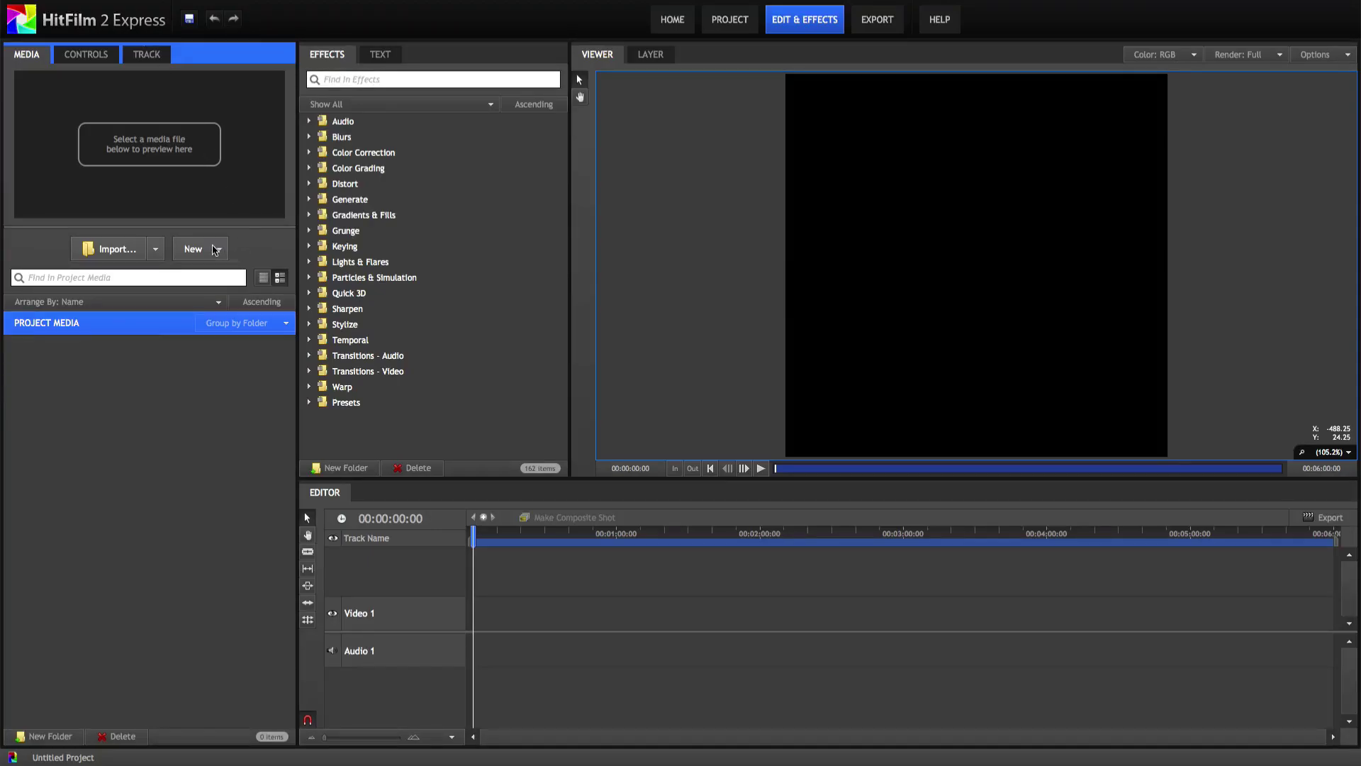
- Switch to HitFilm 2 Express, import the SmokeTutorial PNG image sequence from the Render folder, and preview the clip
click(216, 250)
click(155, 249)
click(190, 313)
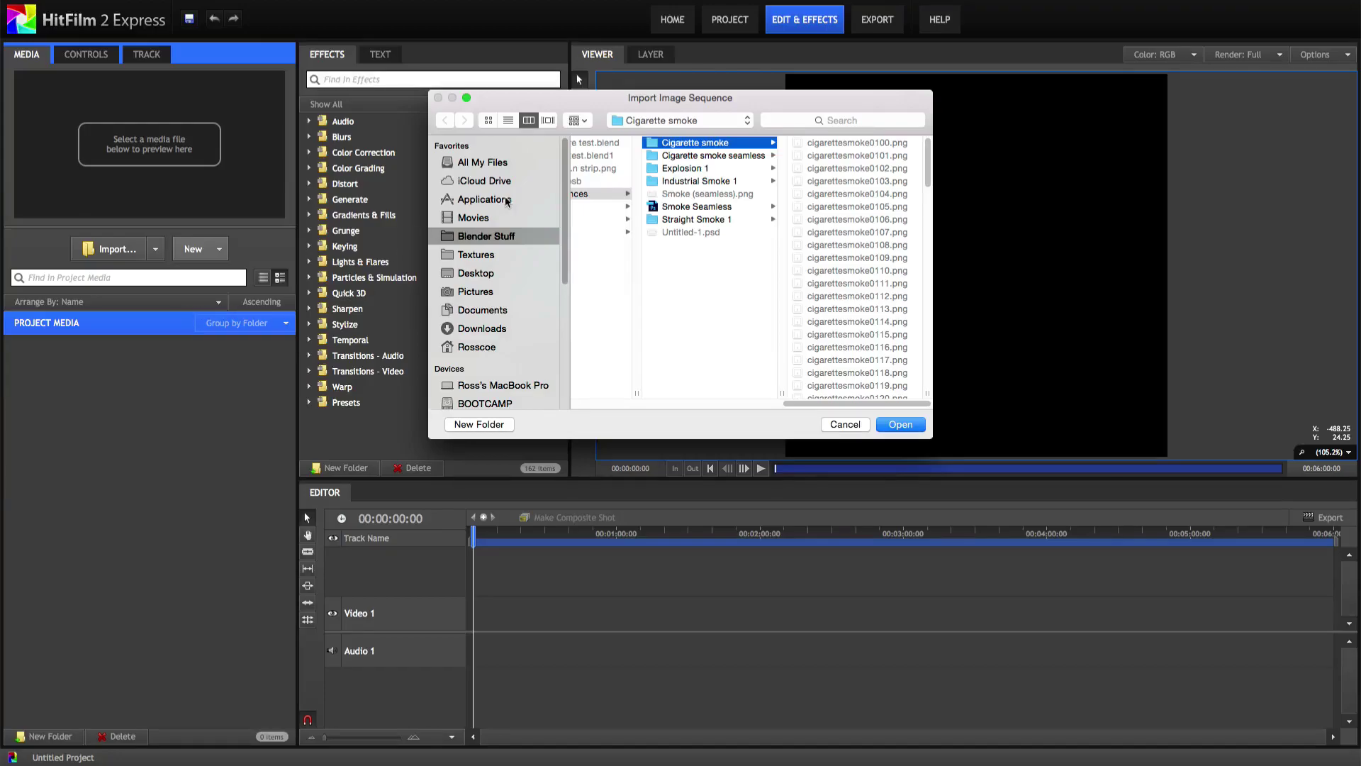
click(599, 245)
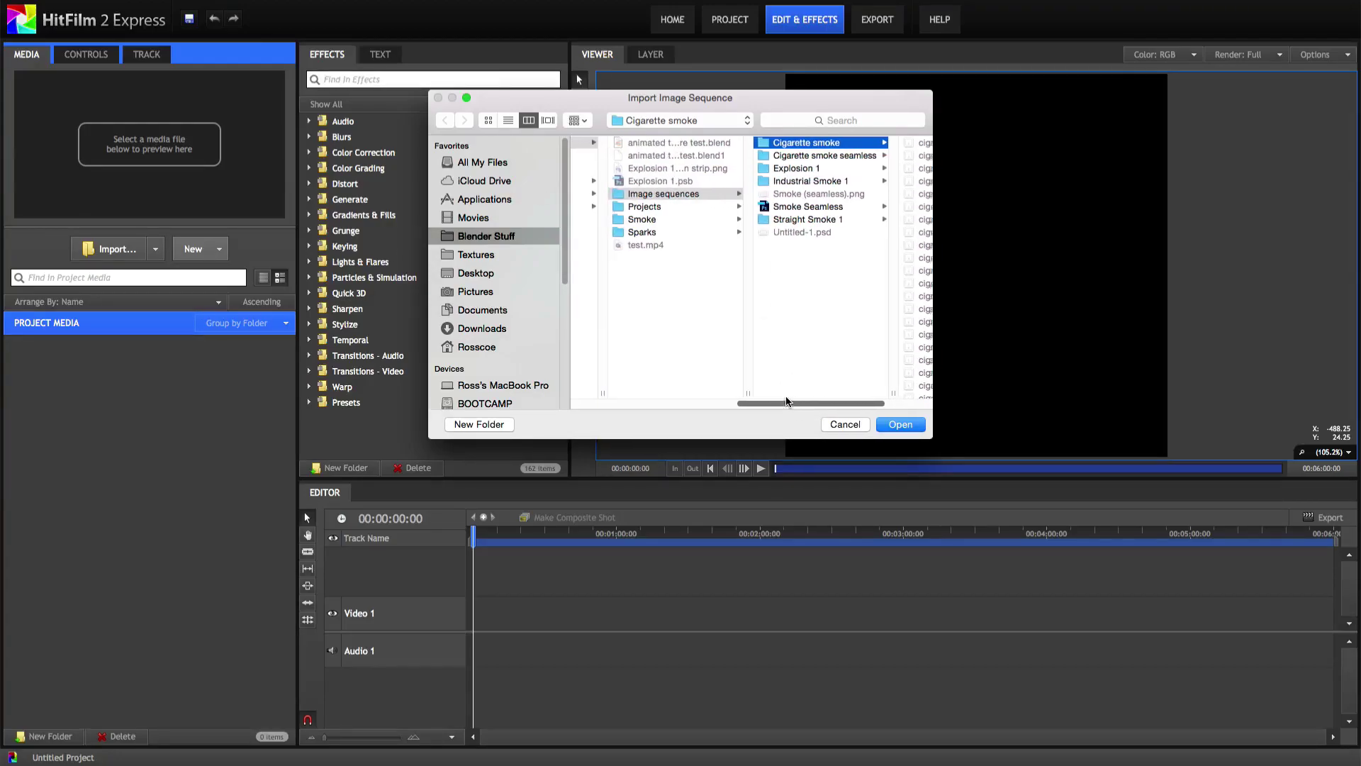
click(678, 143)
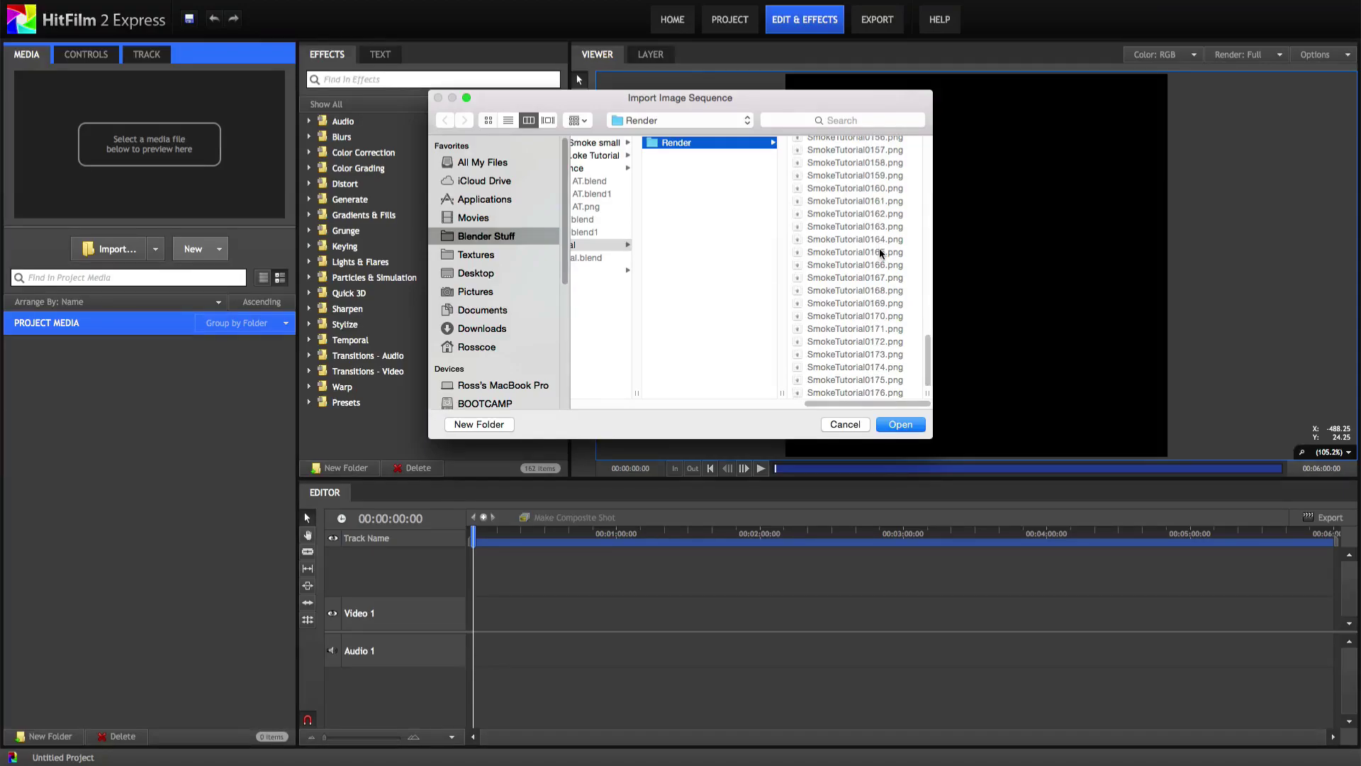
click(905, 422)
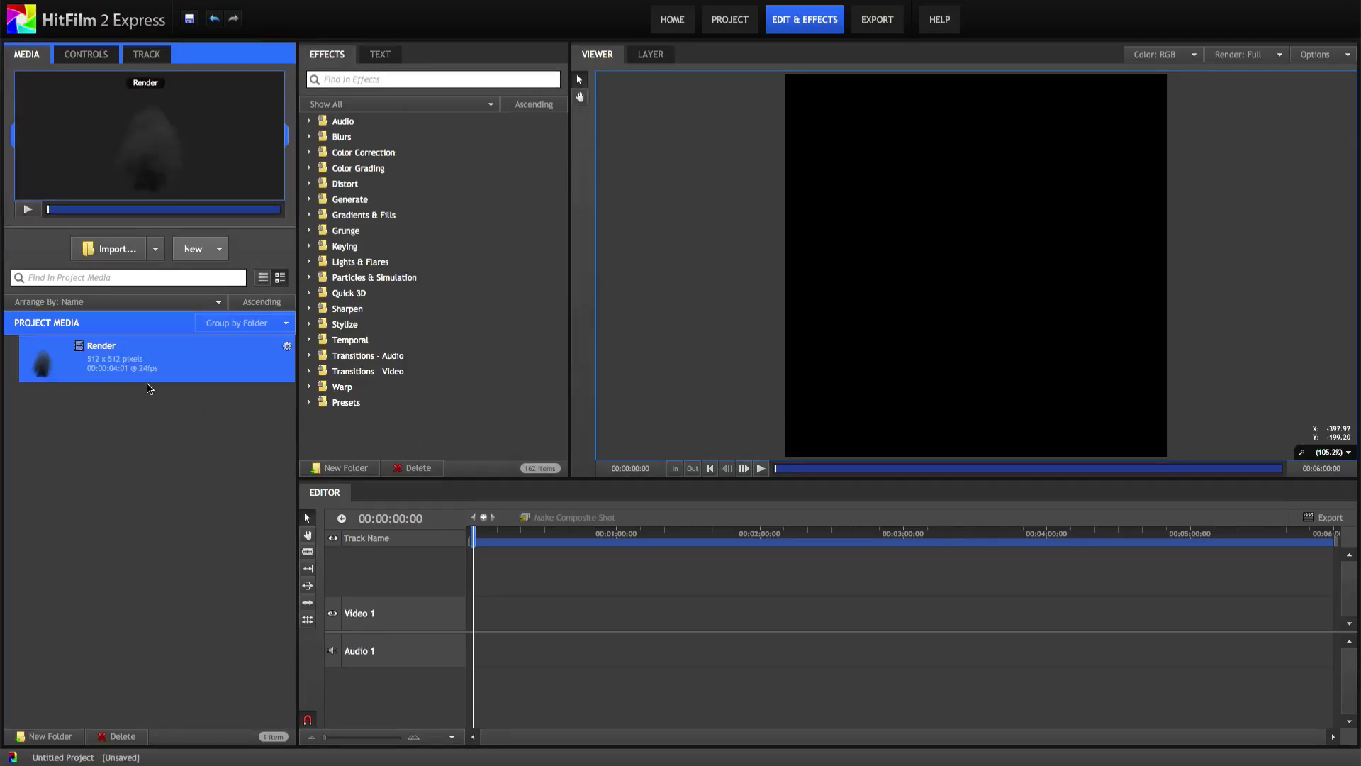
click(37, 210)
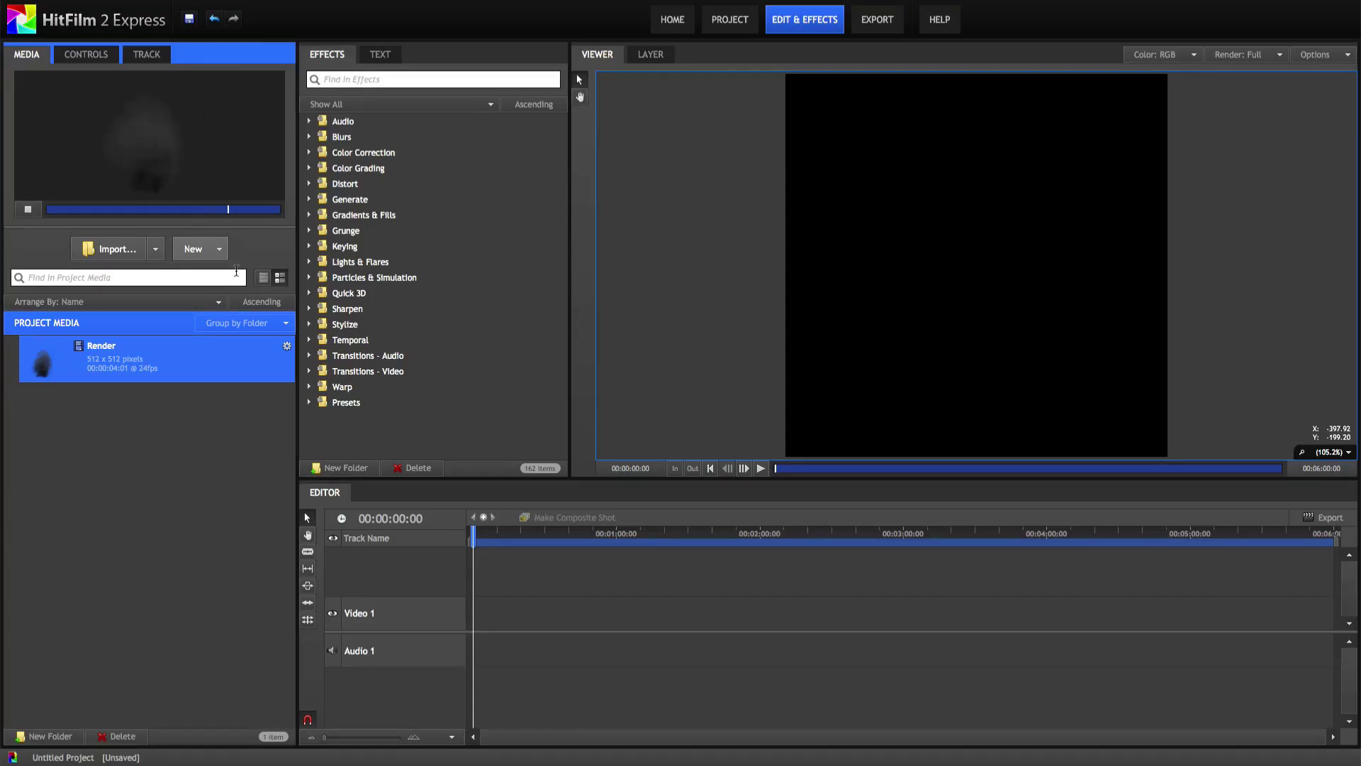
drag(114, 363, 156, 364)
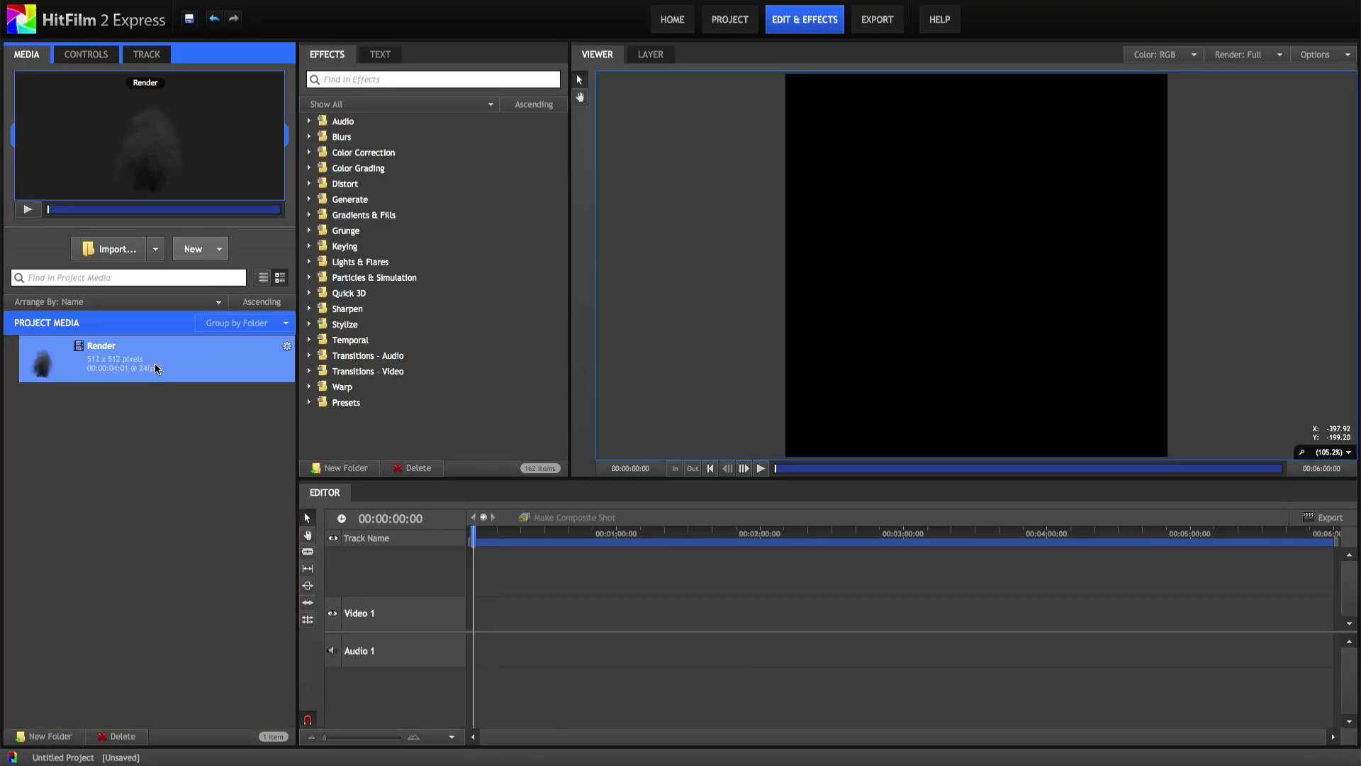
- Create a 512 × 512 composite shot with a duration of 00:00:04:01 and add the Render clip as a layer
click(192, 249)
click(256, 282)
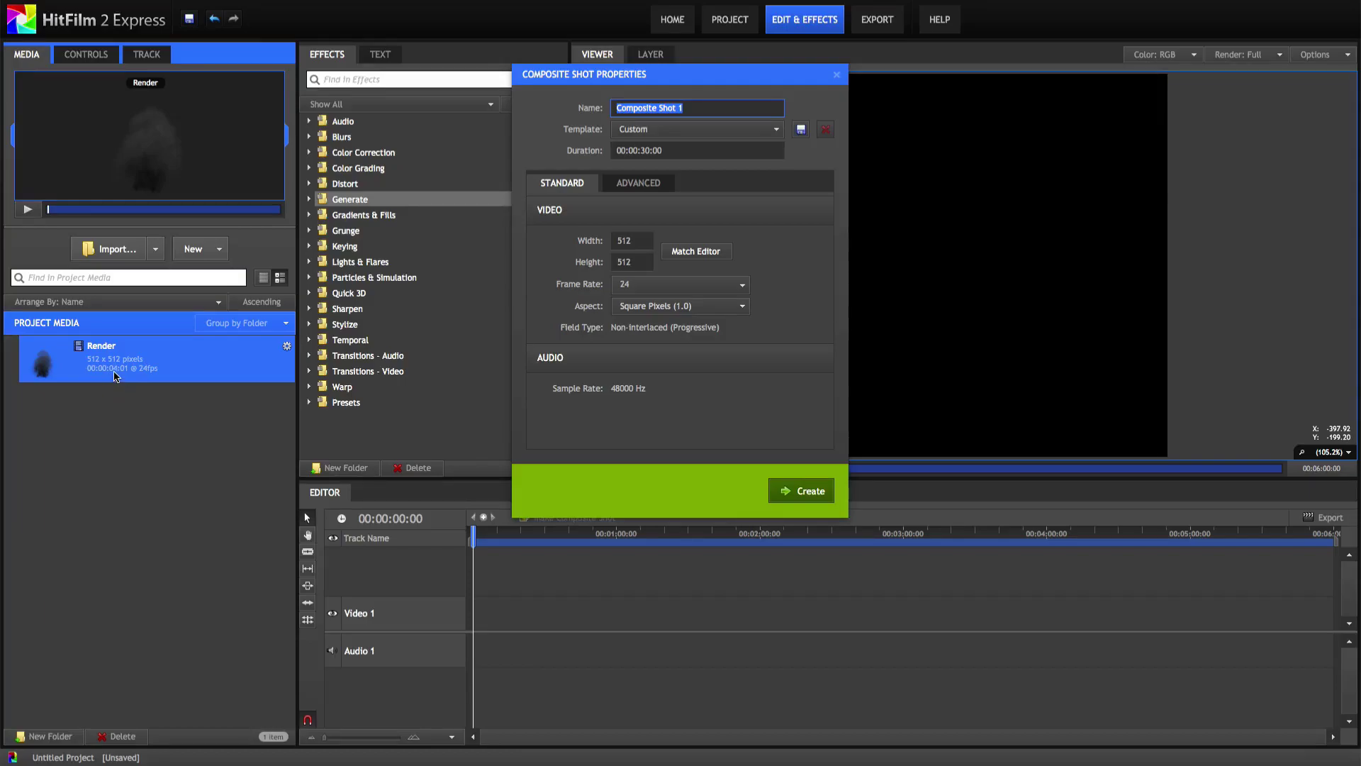
double_click(653, 150)
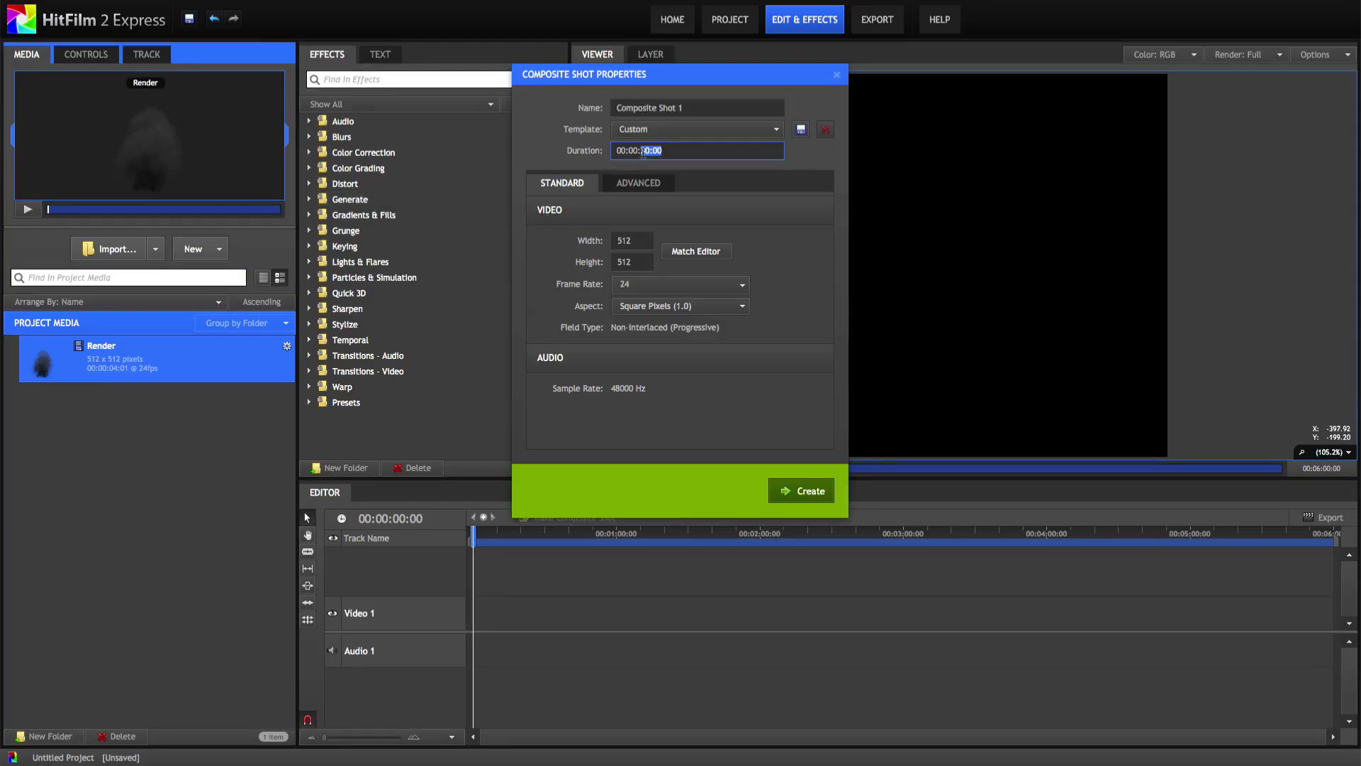
text(04:01)
key(Return)
drag(116, 394, 646, 599)
- Play and scrub through the composite shot to review the smoke animation from start to end
click(761, 468)
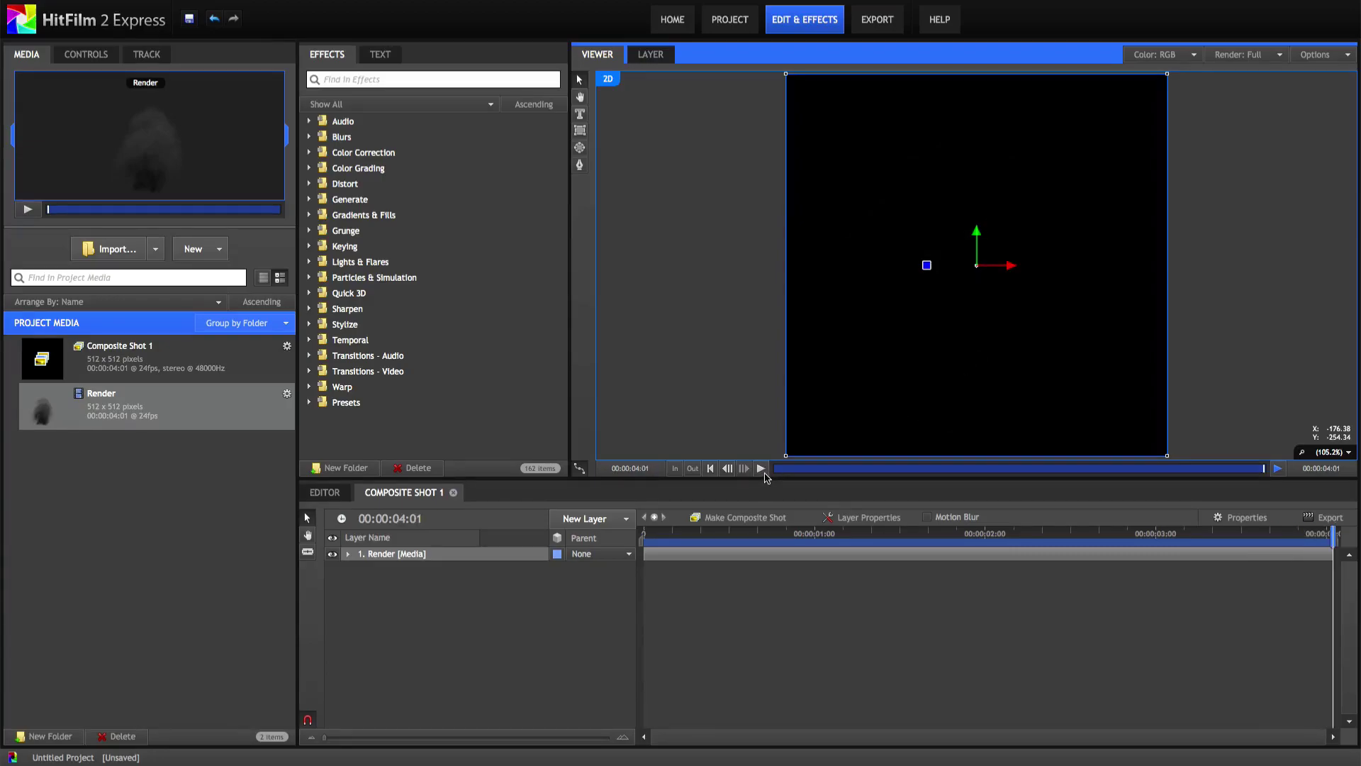
drag(673, 533, 638, 529)
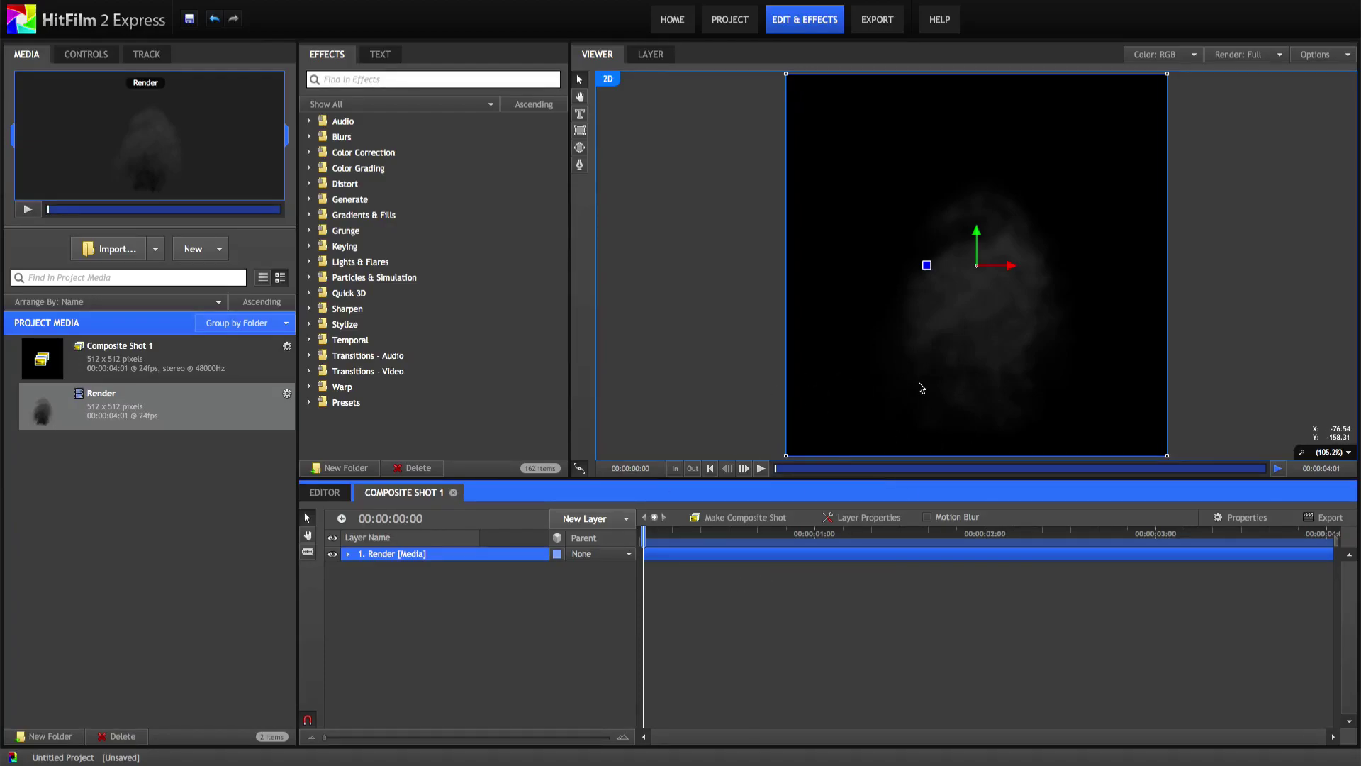
drag(642, 537, 1358, 485)
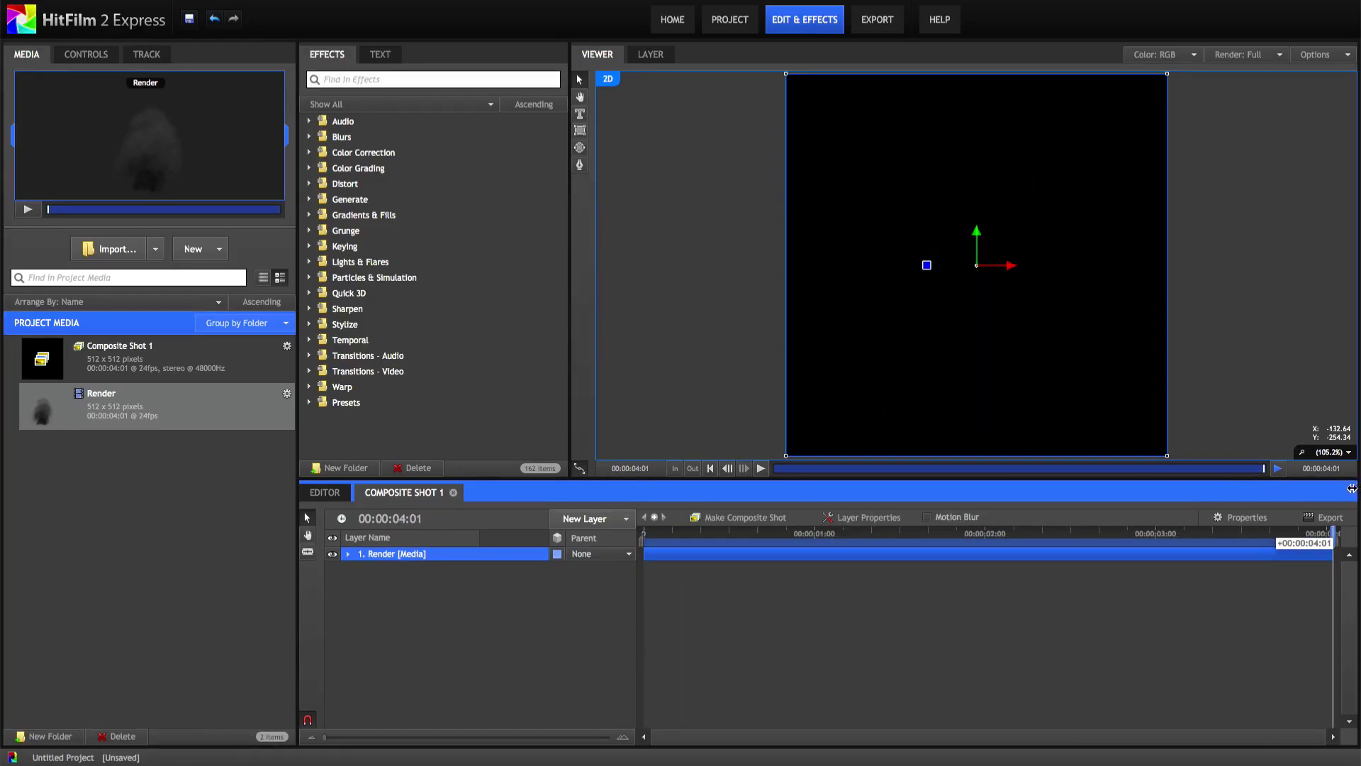
- Check the Render clip's media properties and close them without changes
drag(1338, 492, 1324, 496)
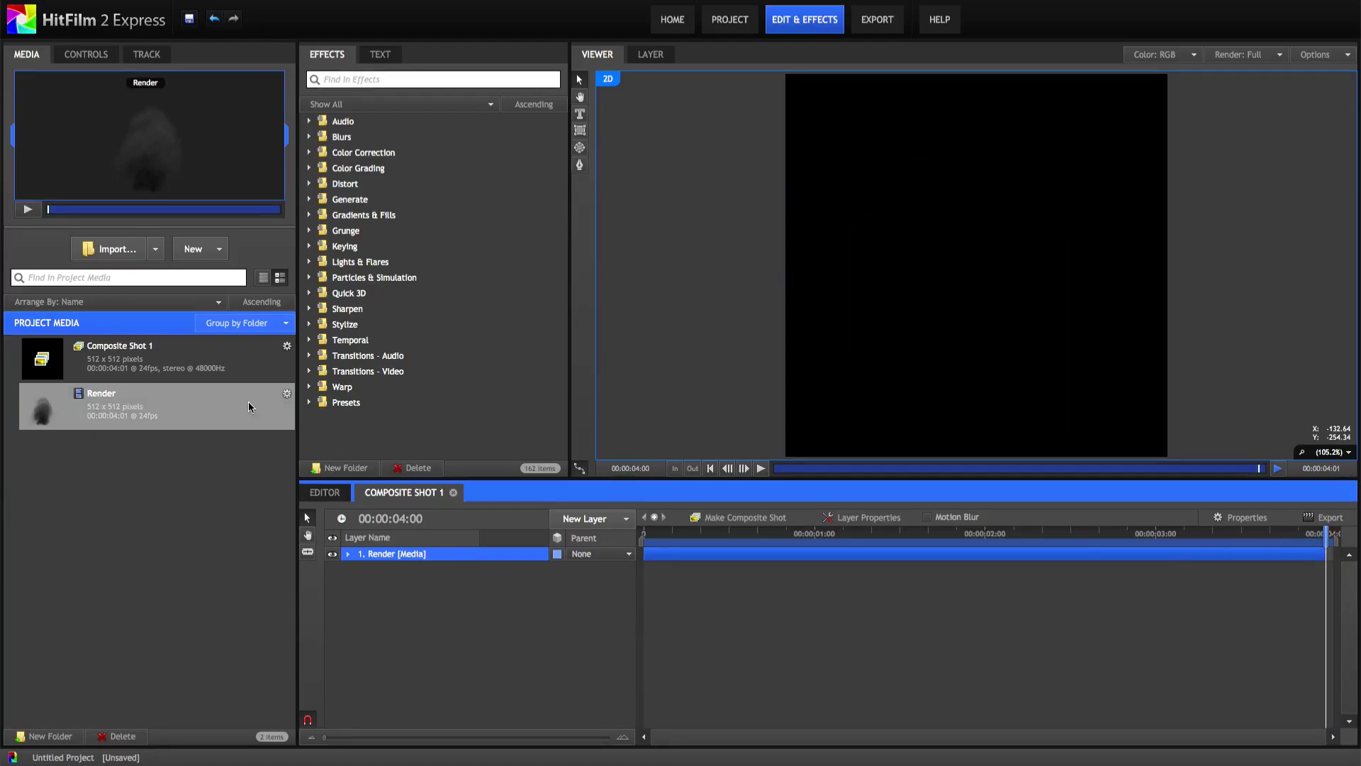
right_click(195, 406)
click(230, 610)
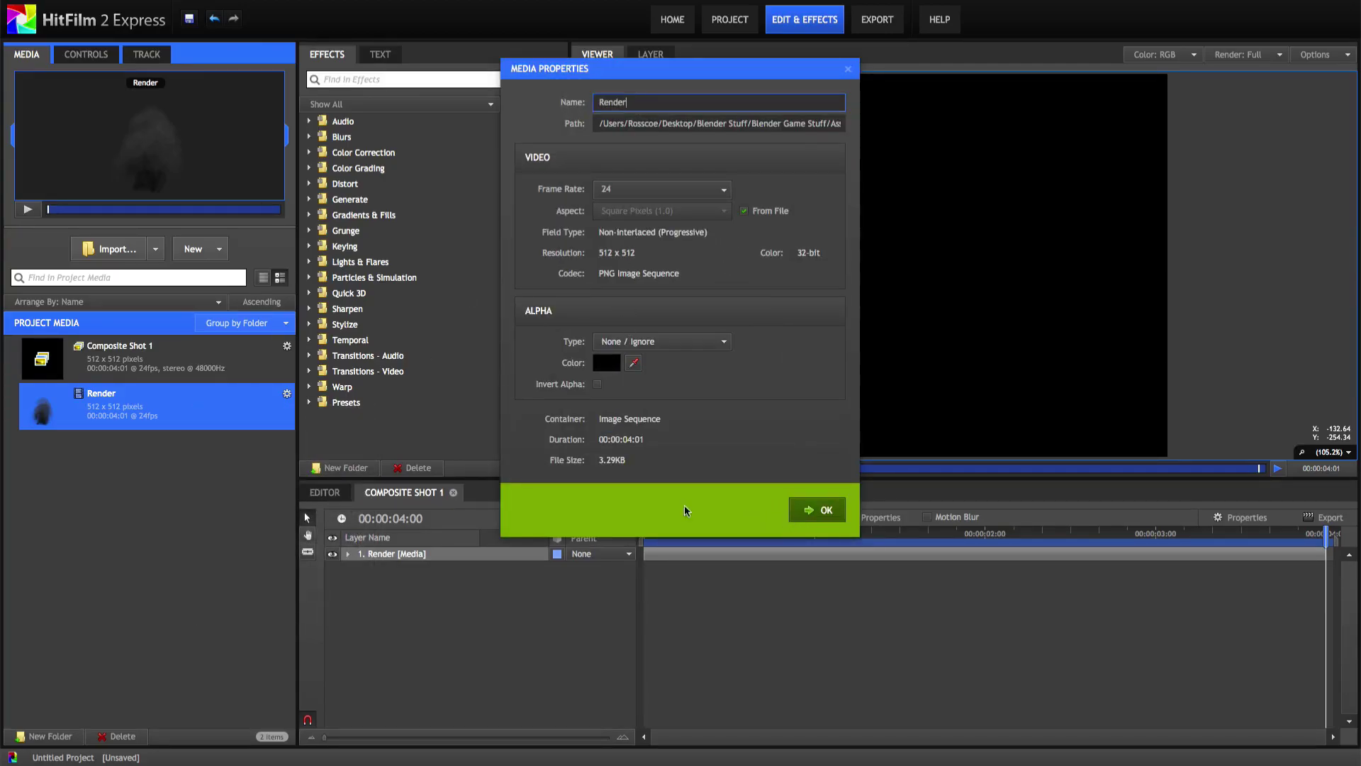
click(817, 509)
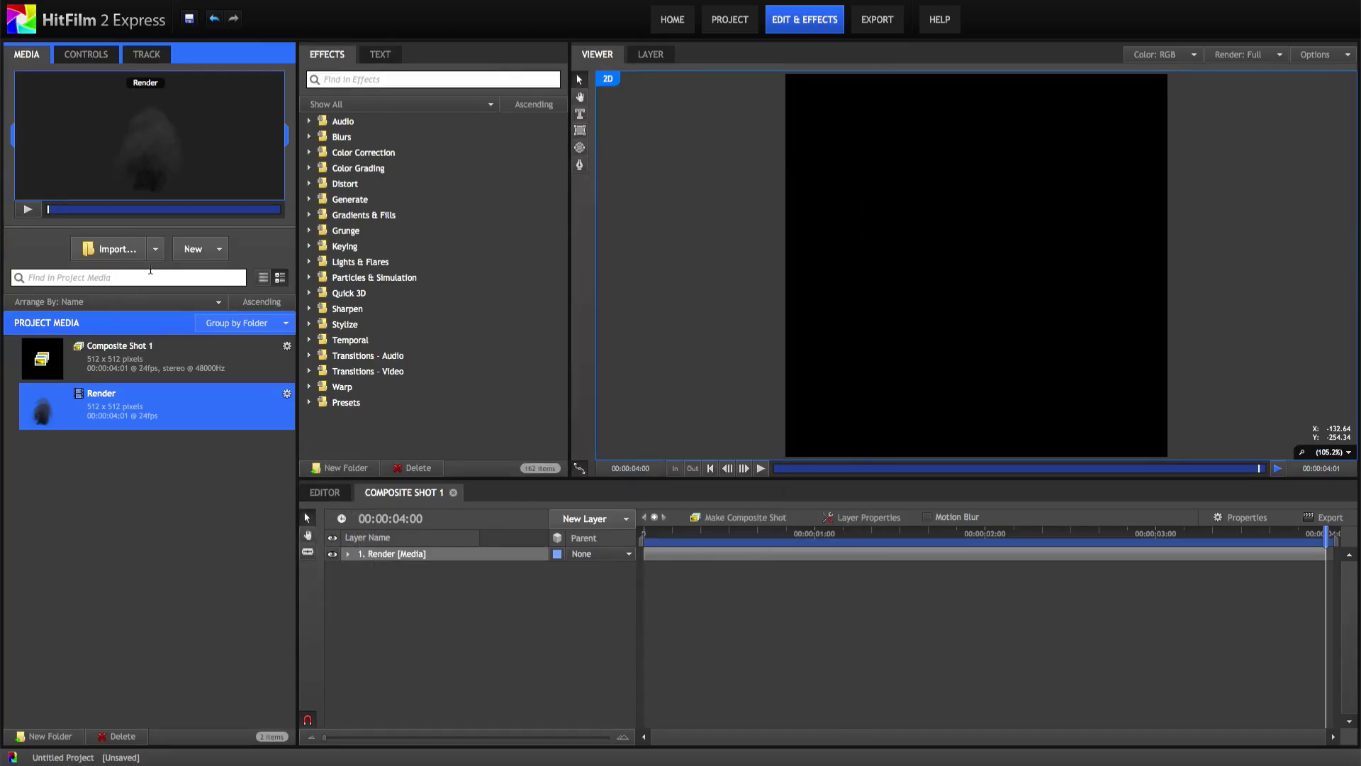
- Set the duration of Composite Shot 1 to 00:00:04:00
right_click(163, 358)
click(195, 426)
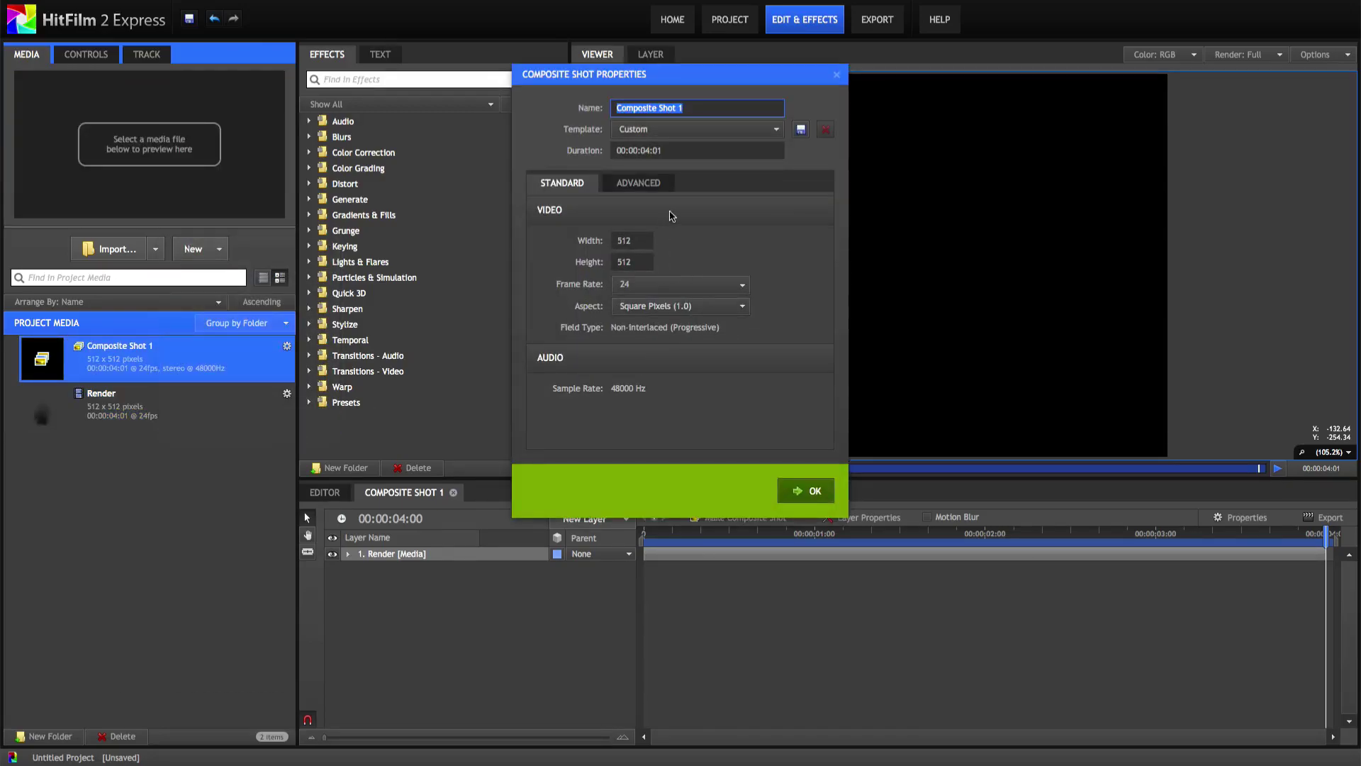
click(679, 156)
key(BackSpace)
text(0)
key(Return)
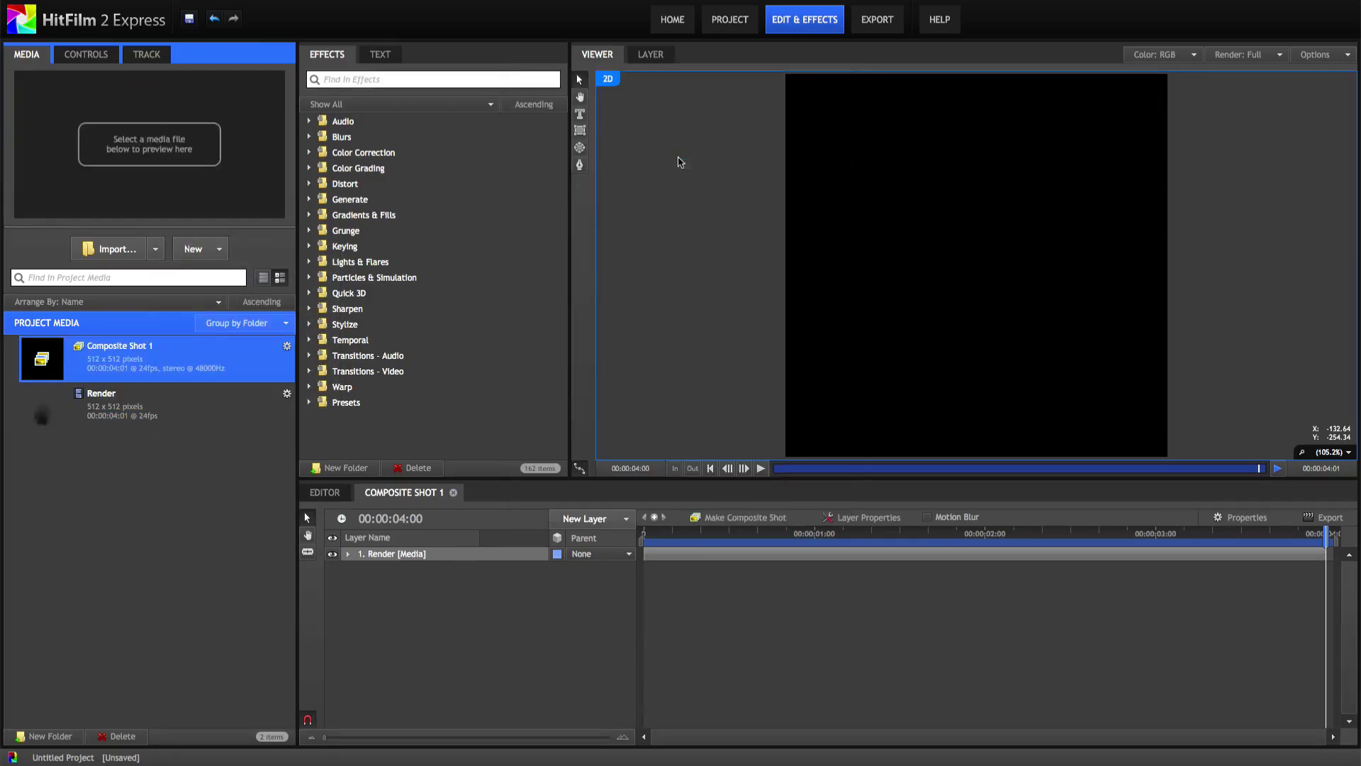
- Slice the Render layer in two at 00:00:02:00
drag(944, 536, 989, 526)
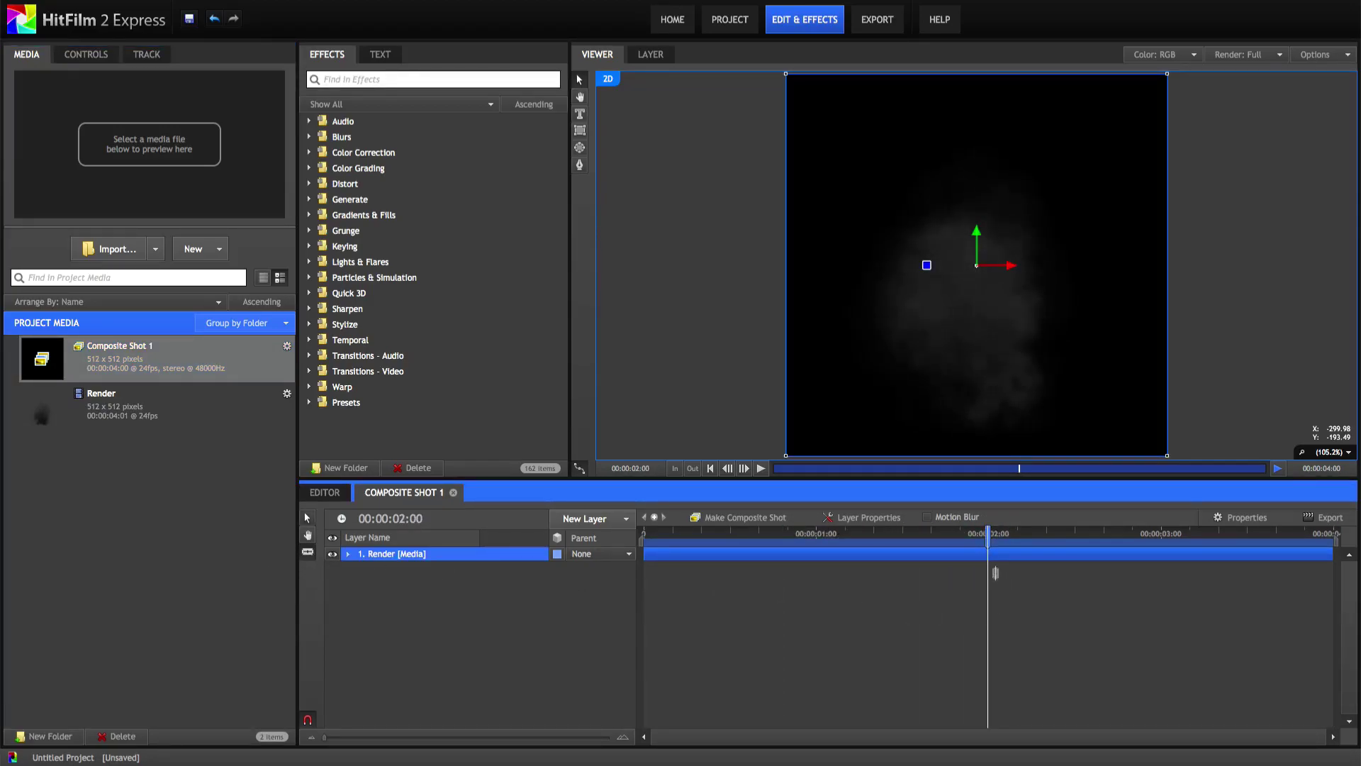
click(987, 558)
click(307, 518)
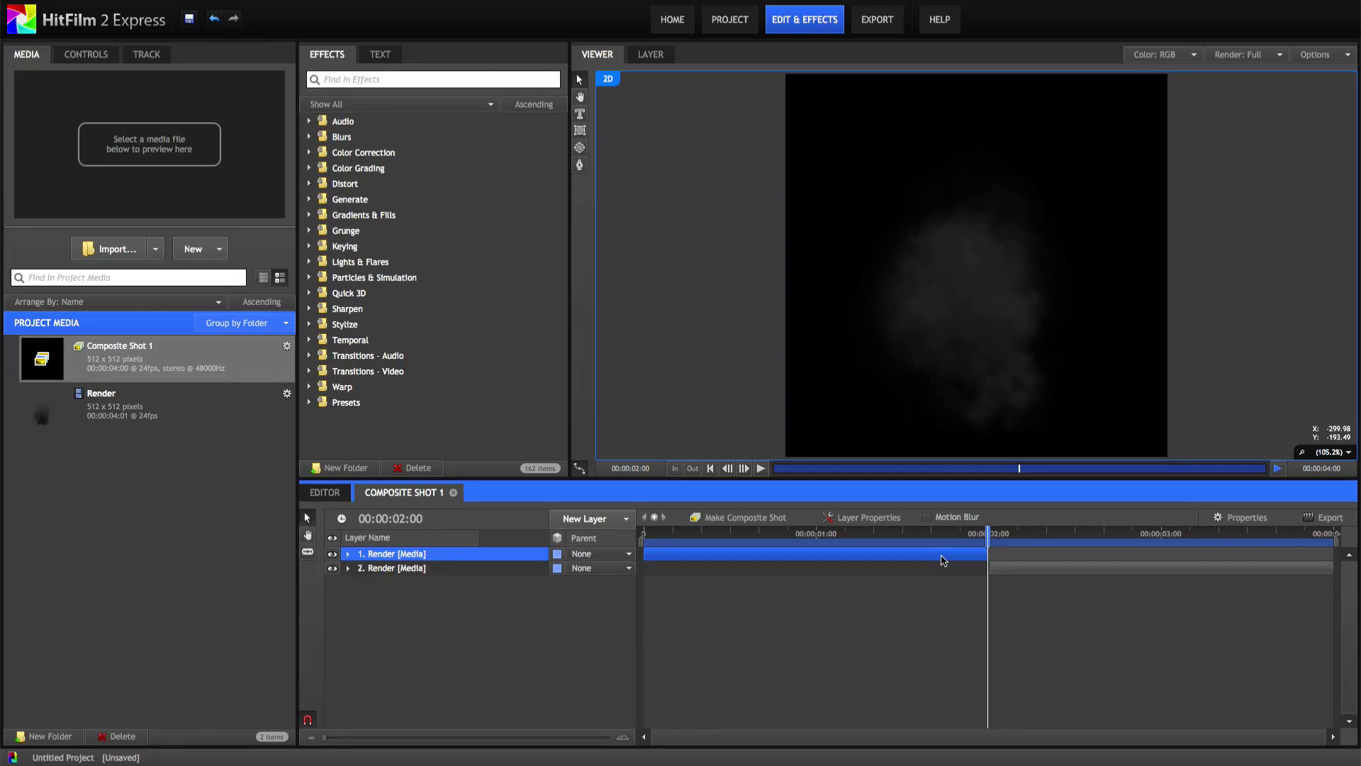
- Move the second half of the sliced Render layer to the timeline start and the first half to begin at 00:00:01:00
click(1025, 571)
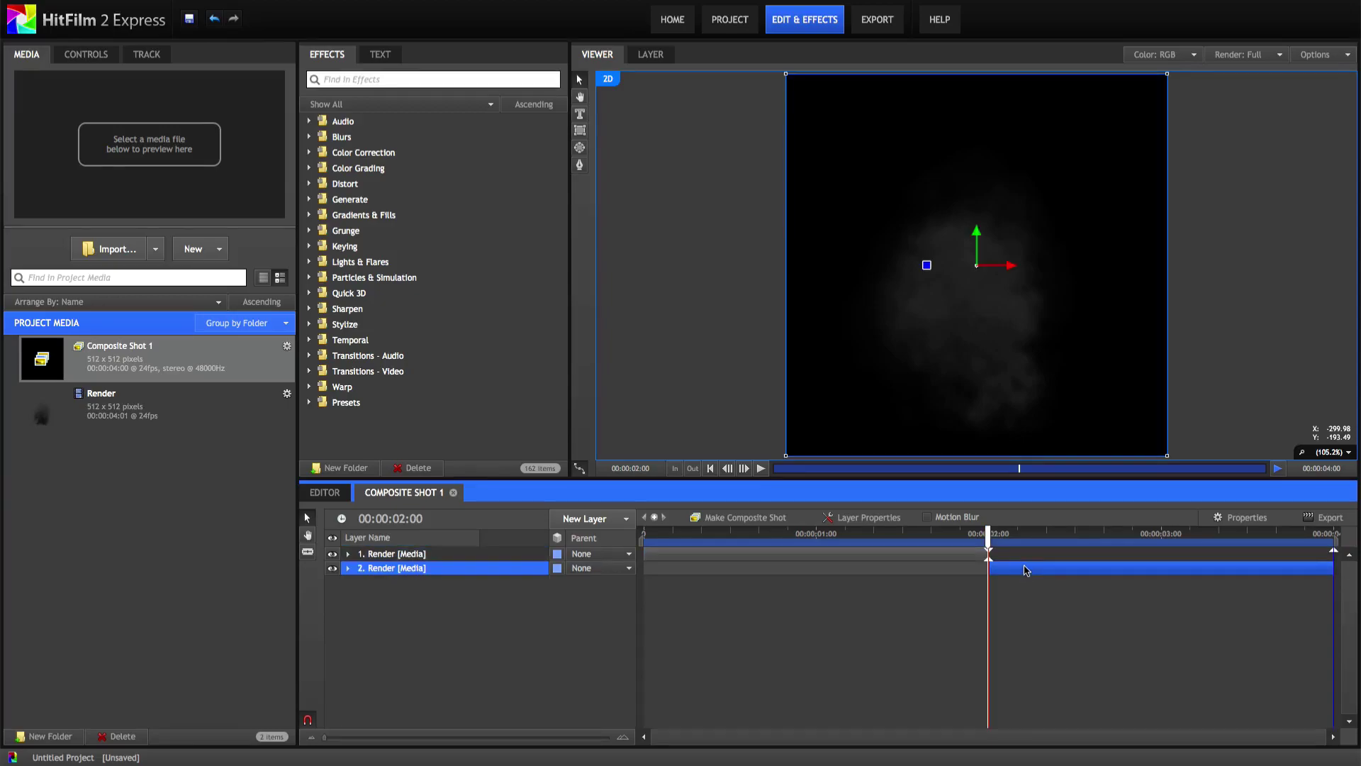
mouse_move(1049, 575)
mouse_down()
mouse_move(686, 560)
mouse_move(1078, 575)
mouse_move(1028, 578)
mouse_up()
drag(988, 533, 888, 546)
drag(673, 542, 815, 543)
drag(1042, 553, 887, 540)
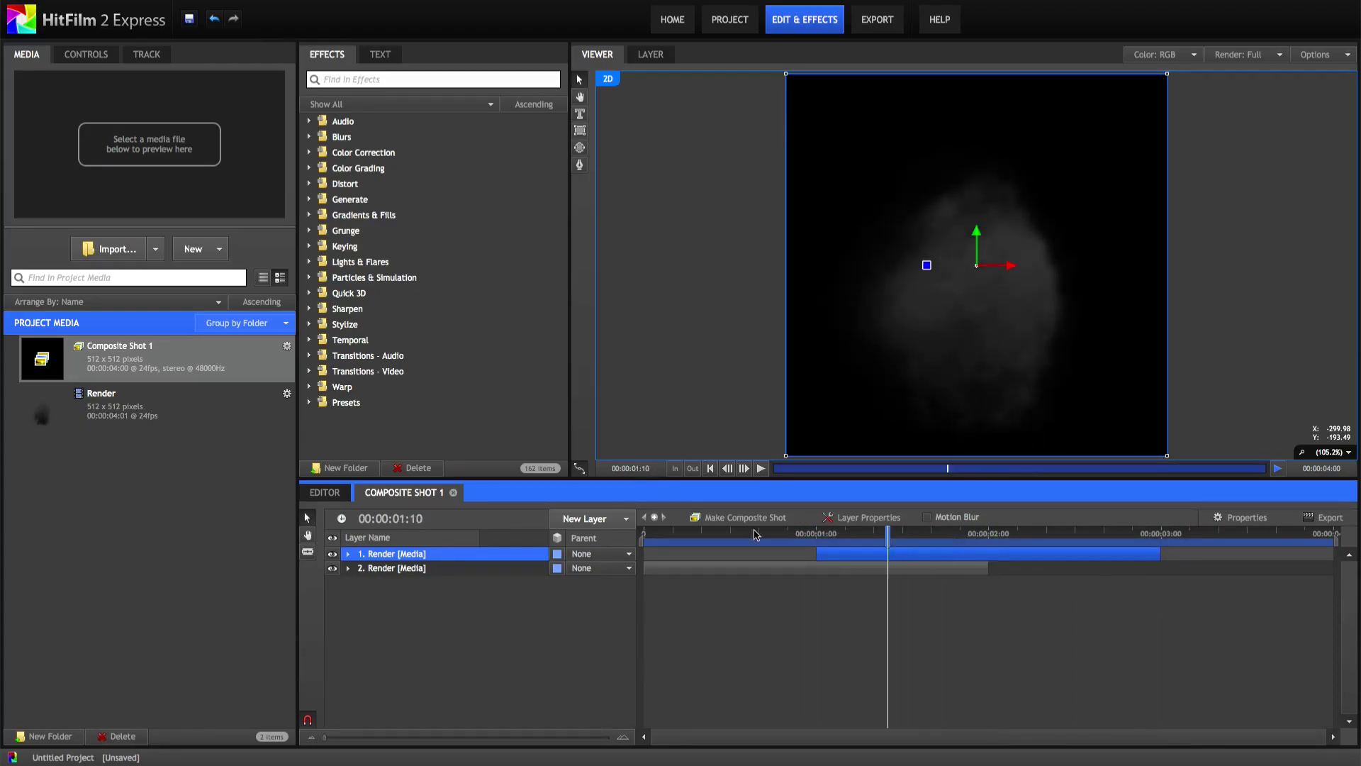
- Set the duration of Composite Shot 1 to 00:00:03:00
right_click(124, 361)
click(156, 421)
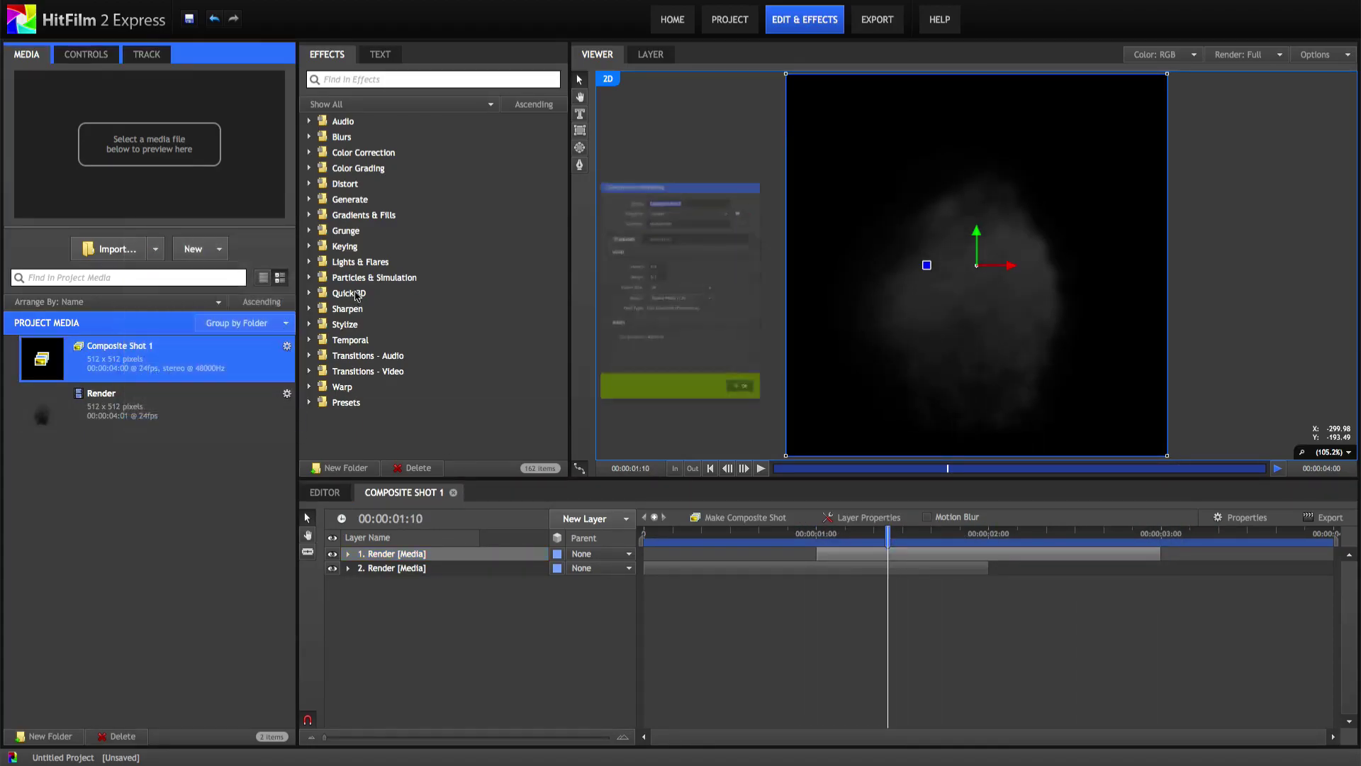
click(650, 151)
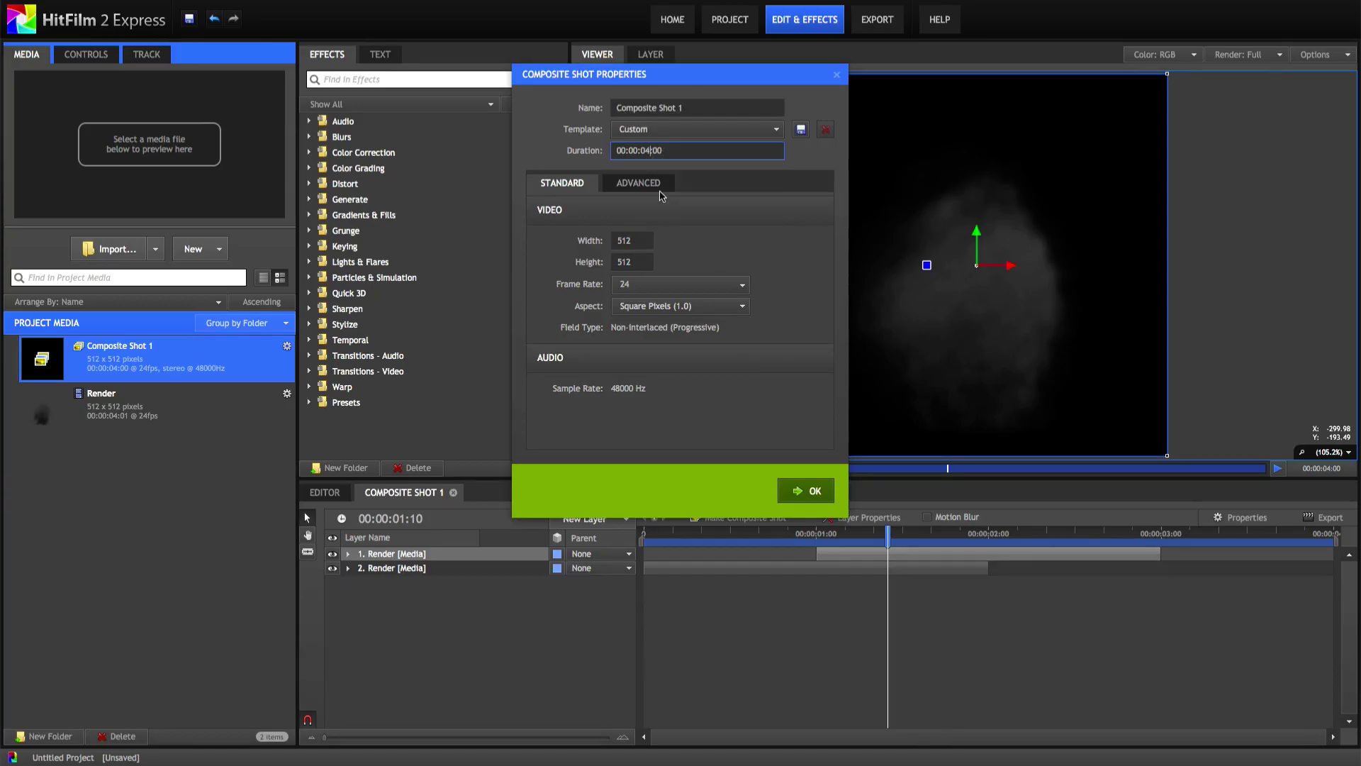
key(BackSpace)
text(3)
key(Return)
- Fade in the upper Render layer with opacity keyframes of 0% at 00:00:01:00 and 100% at 00:00:02:00
drag(969, 535, 873, 531)
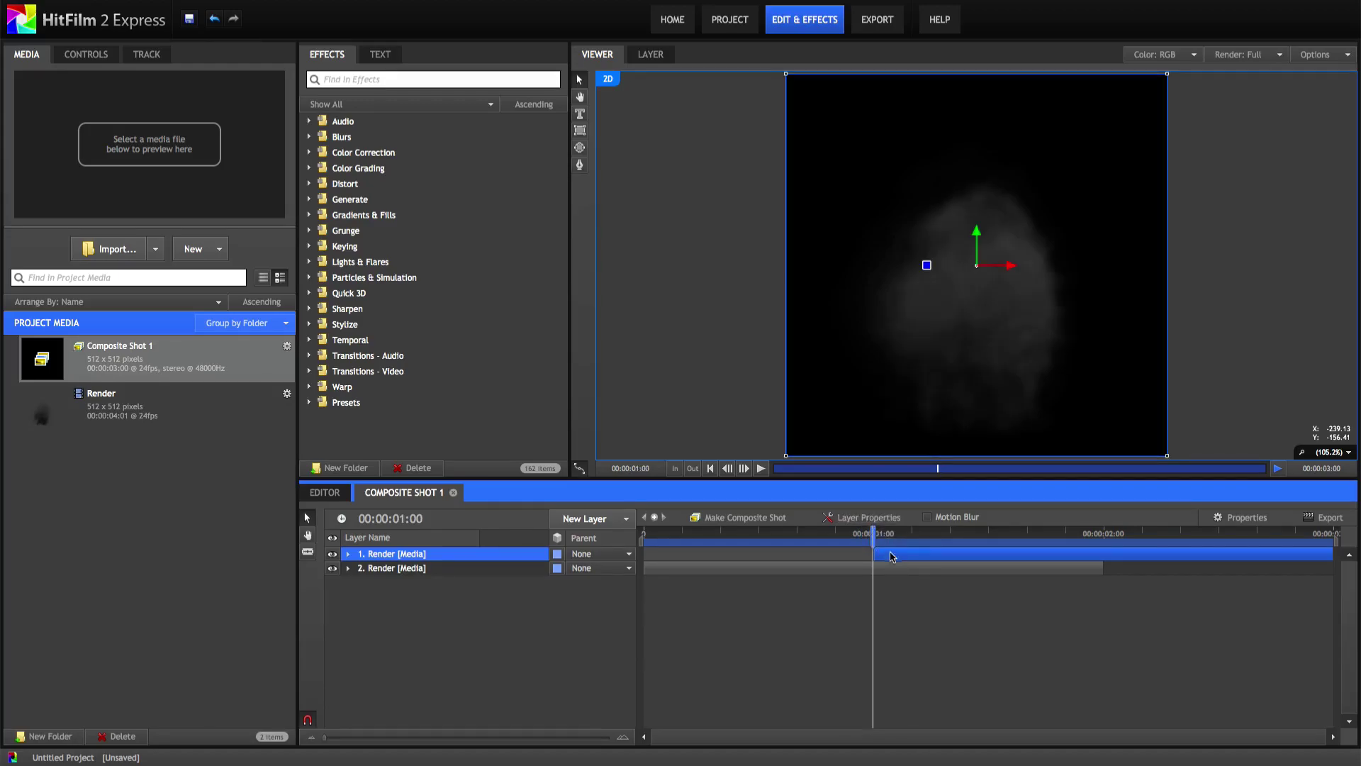
click(349, 554)
click(360, 612)
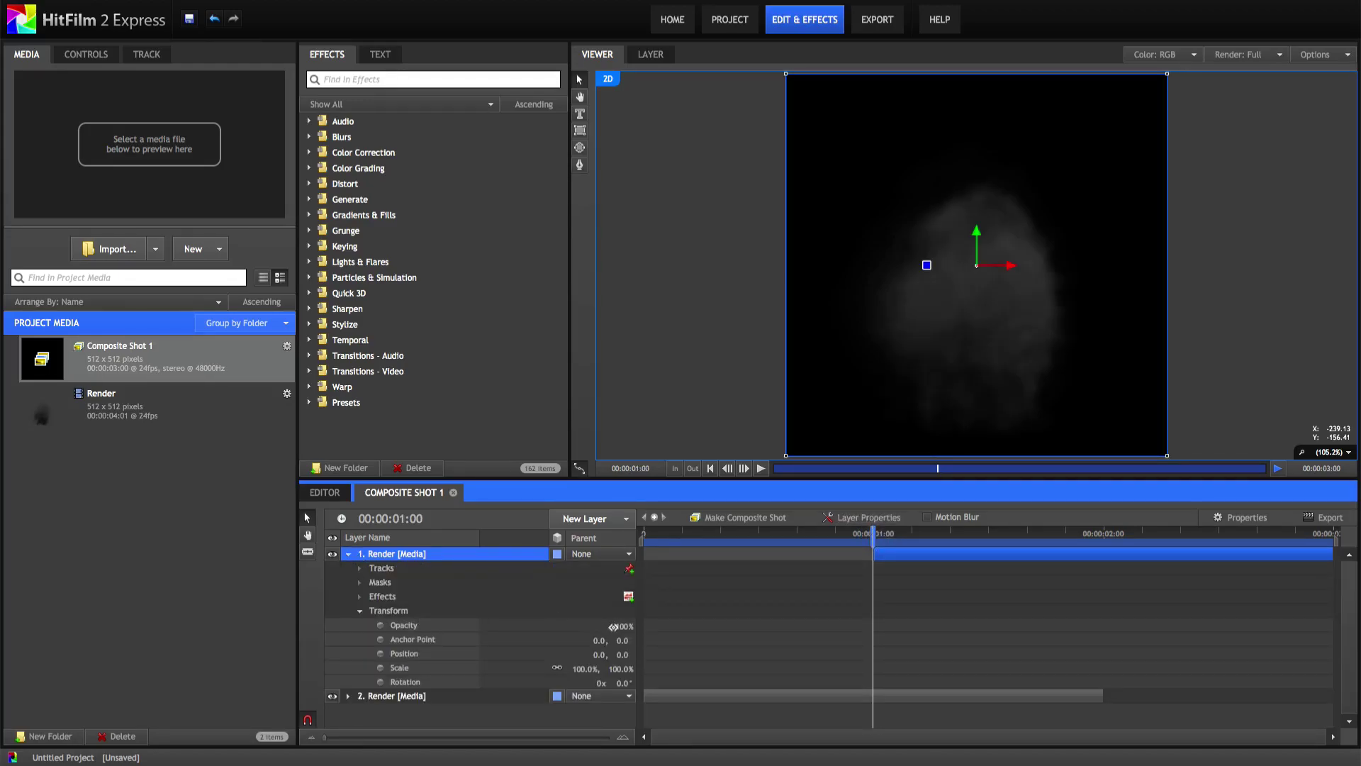
click(381, 625)
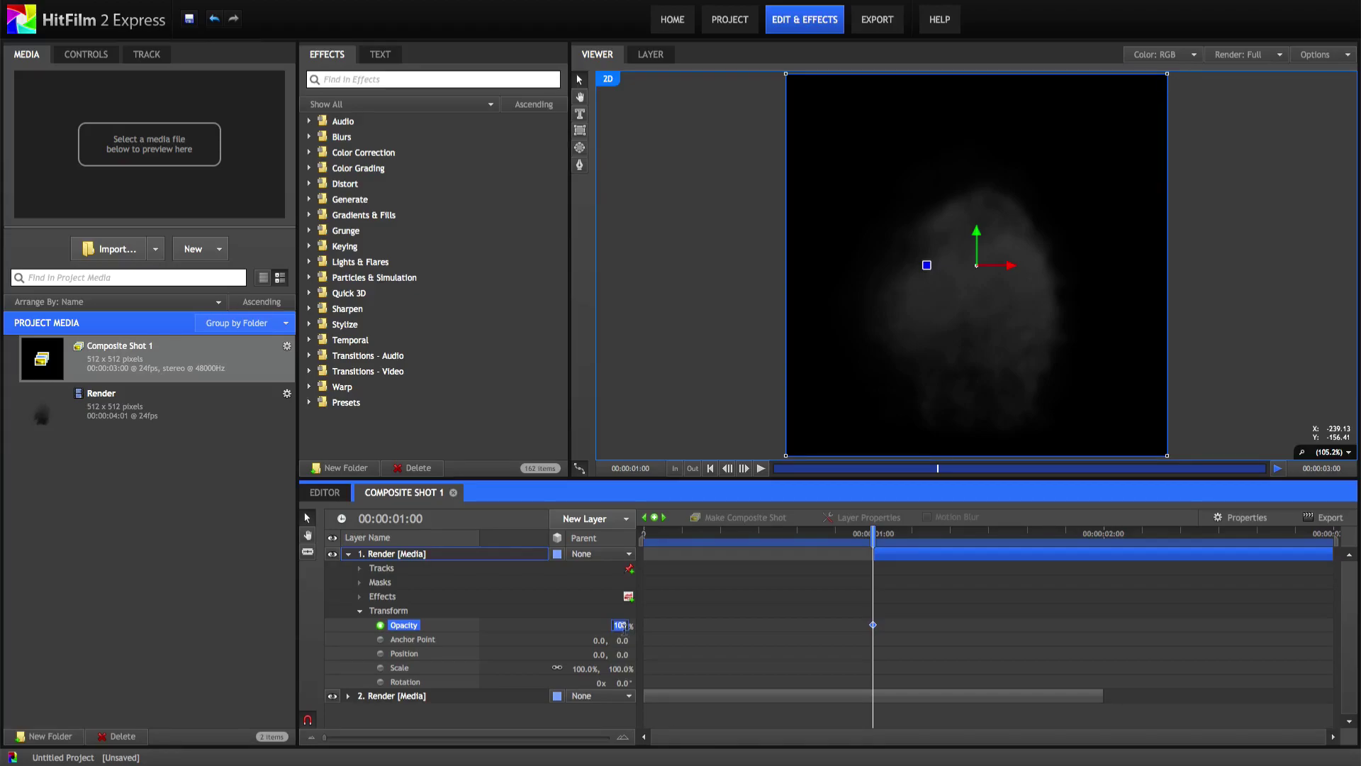
text(0)
key(Return)
key(space)
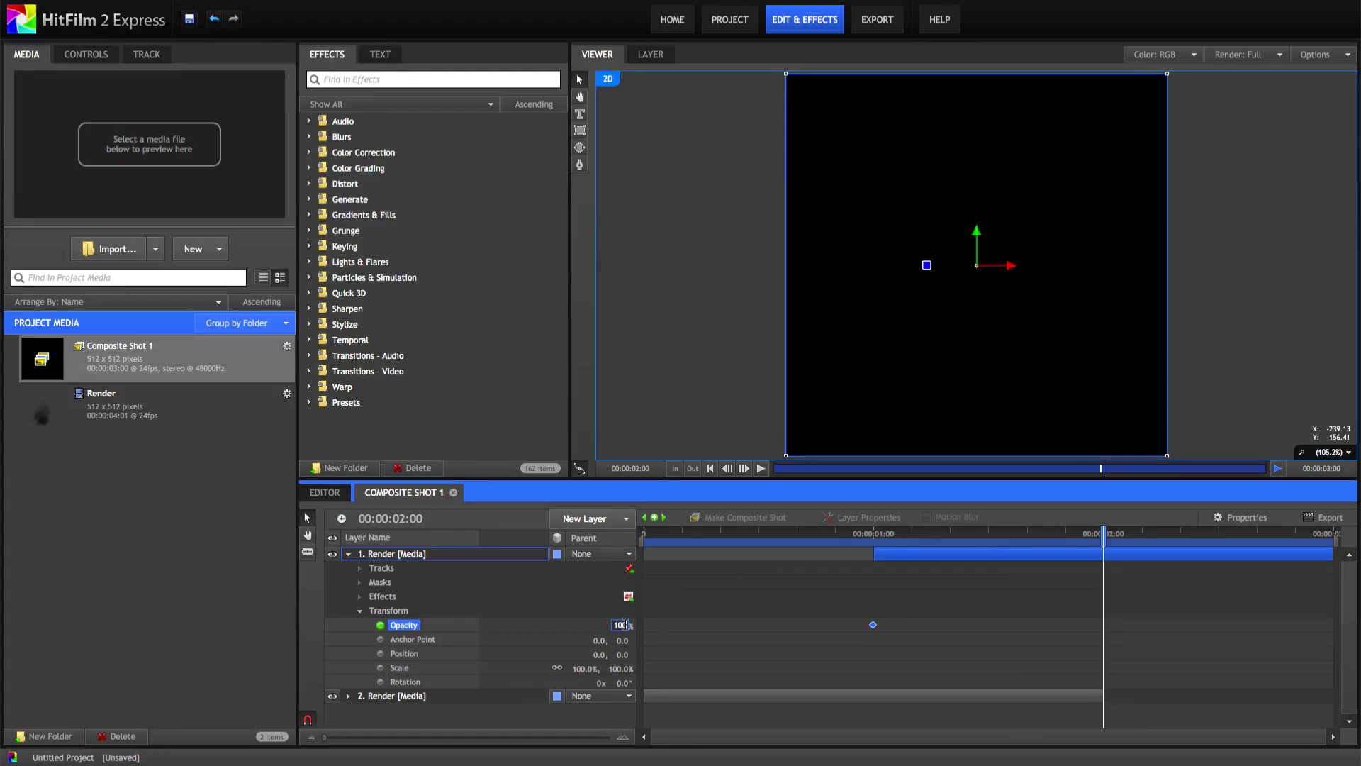
key(Return)
- Fade out the lower Render layer with opacity keyframes of 100% at 00:00:01:00 and 0% at 00:00:01:23
drag(1024, 538, 877, 530)
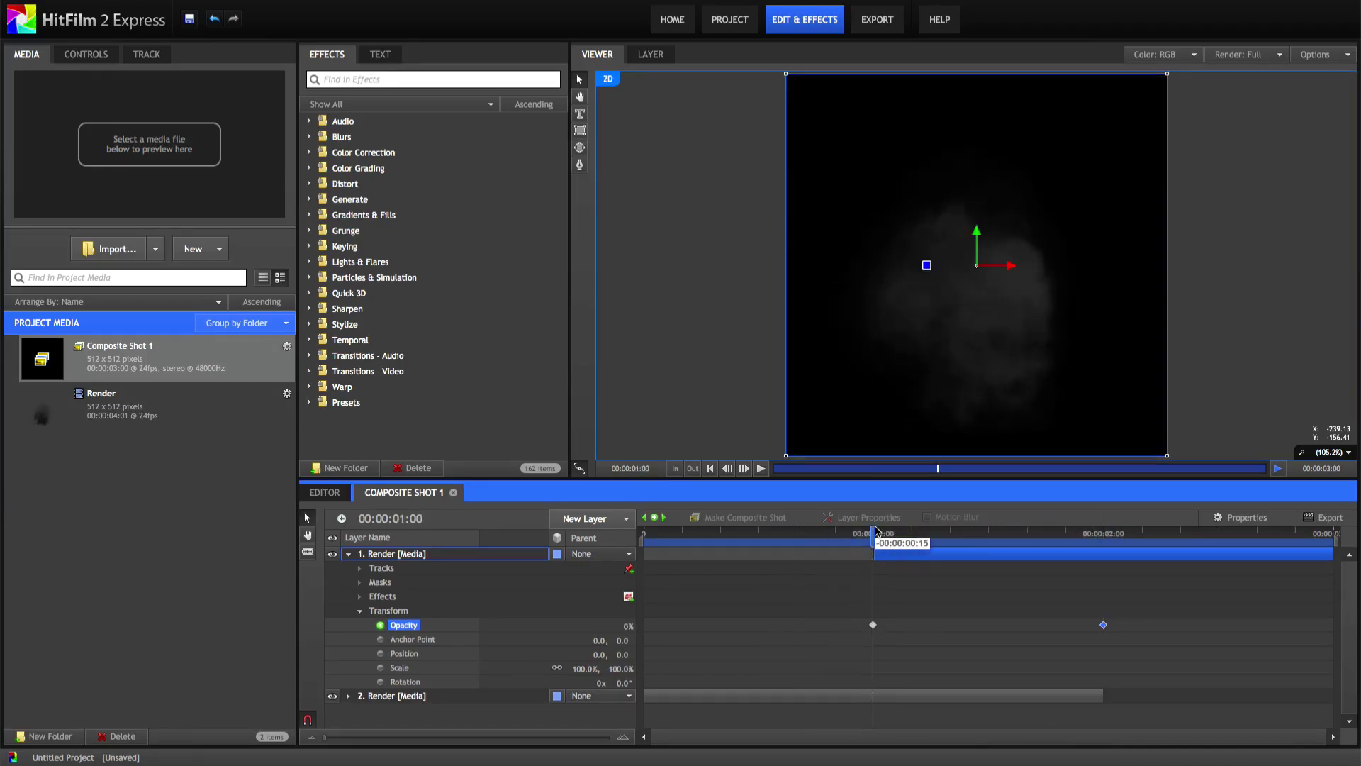
click(819, 691)
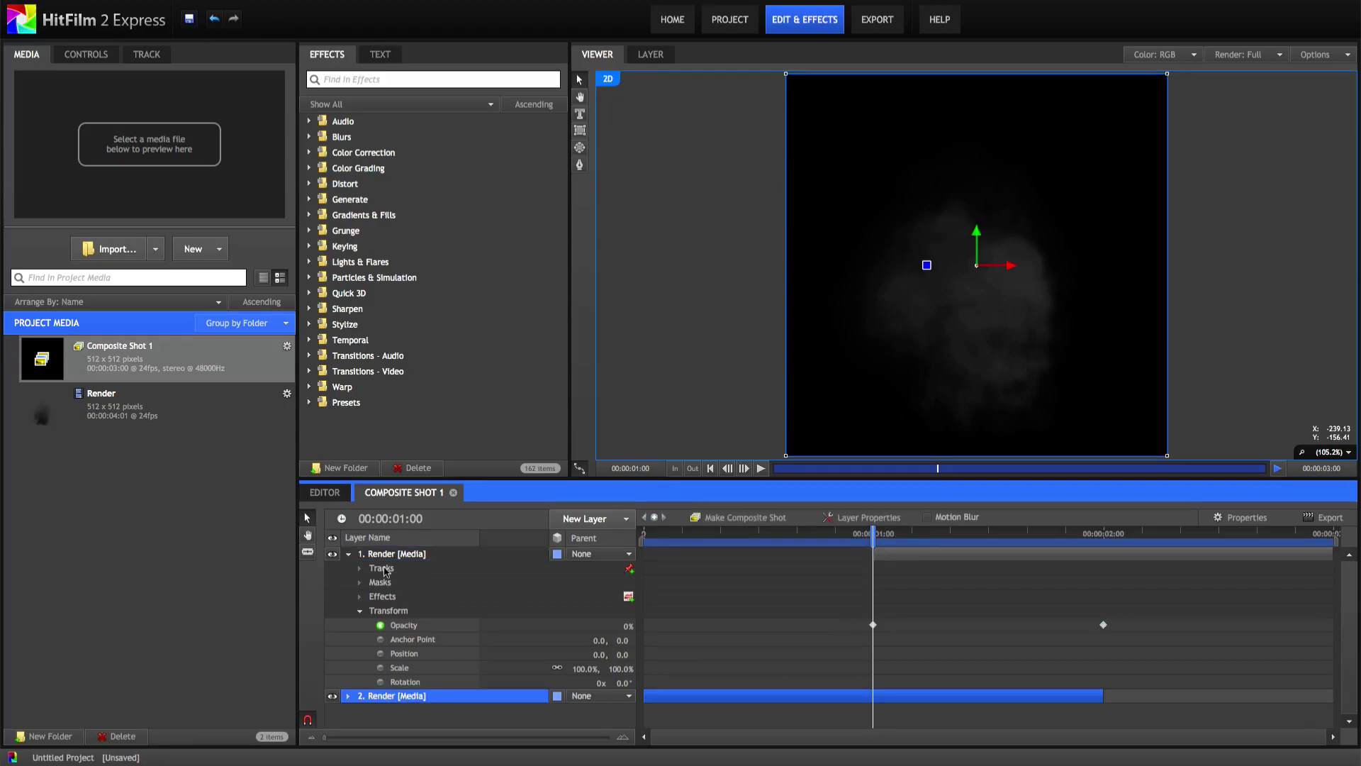
click(346, 554)
click(348, 568)
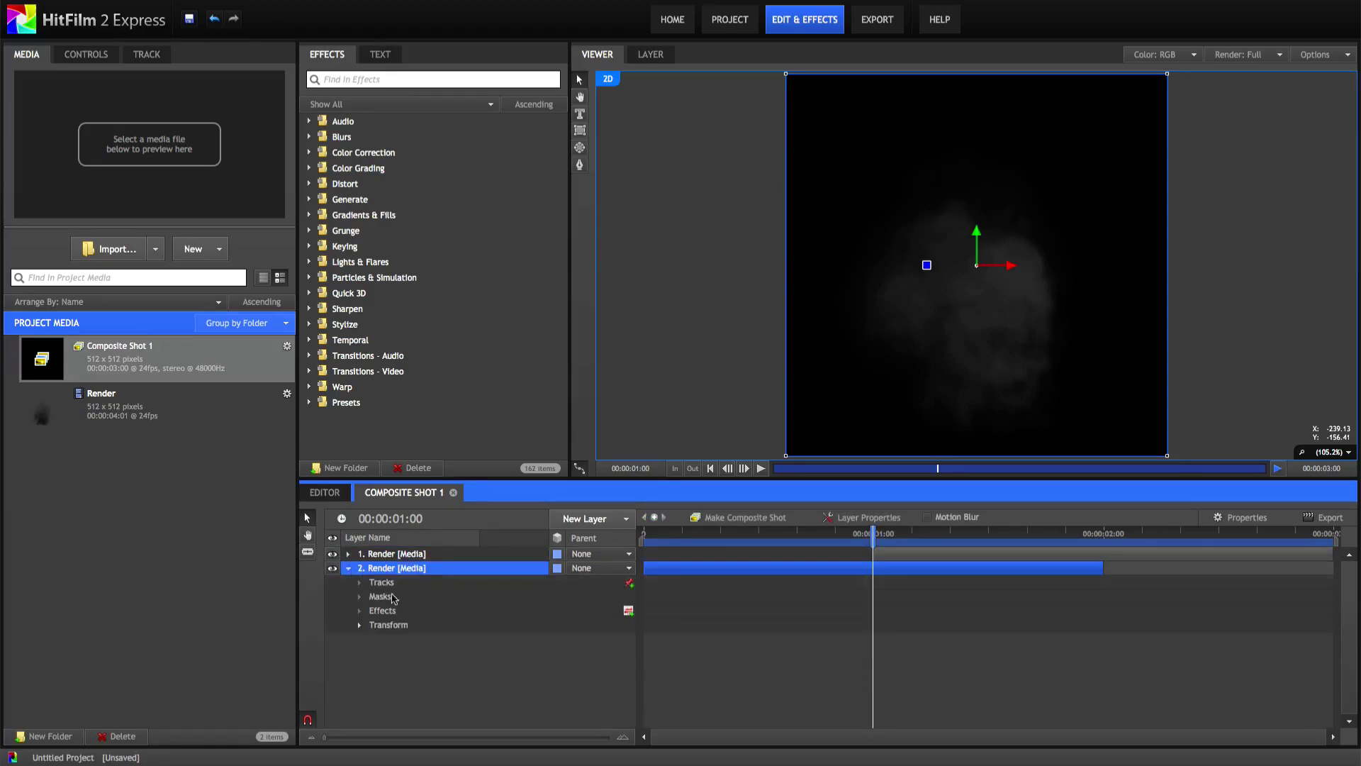
click(388, 624)
click(357, 626)
click(381, 640)
drag(872, 536, 1094, 537)
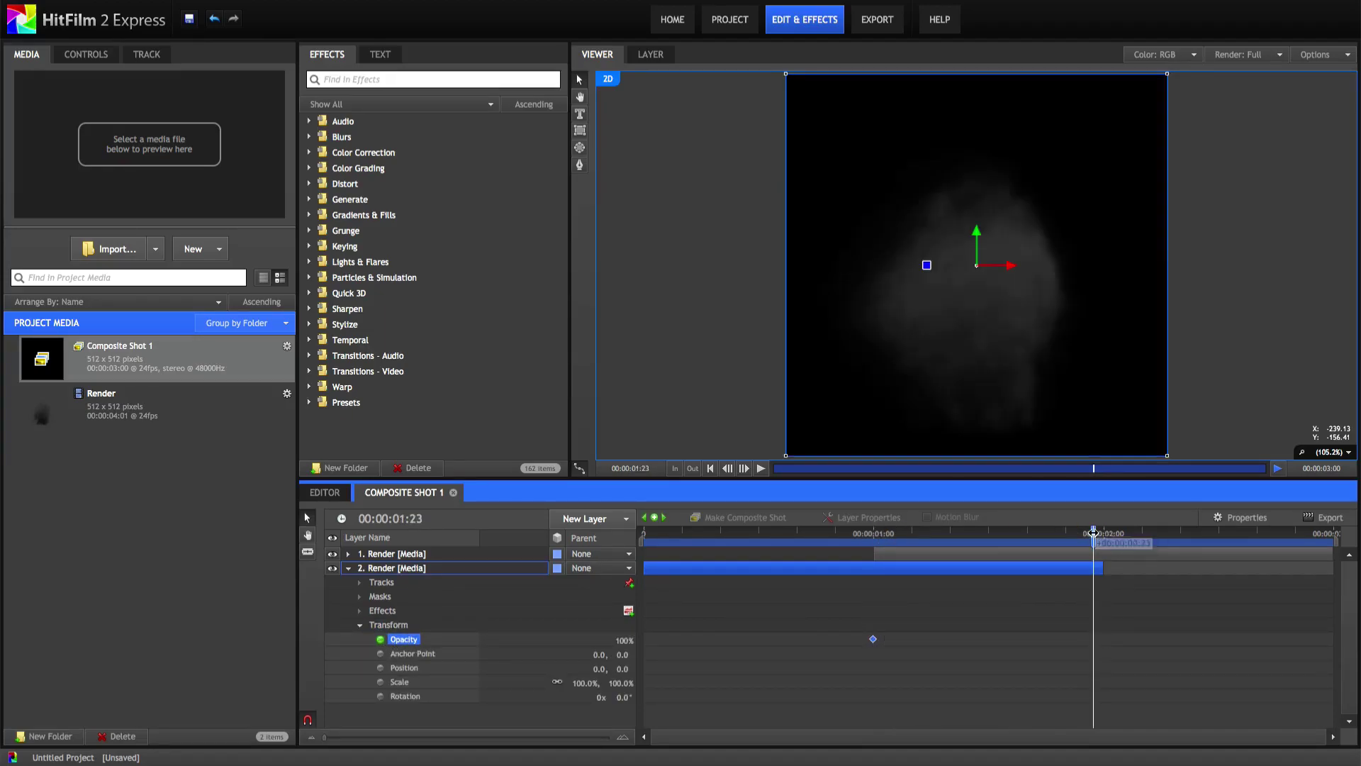
text(0)
key(Return)
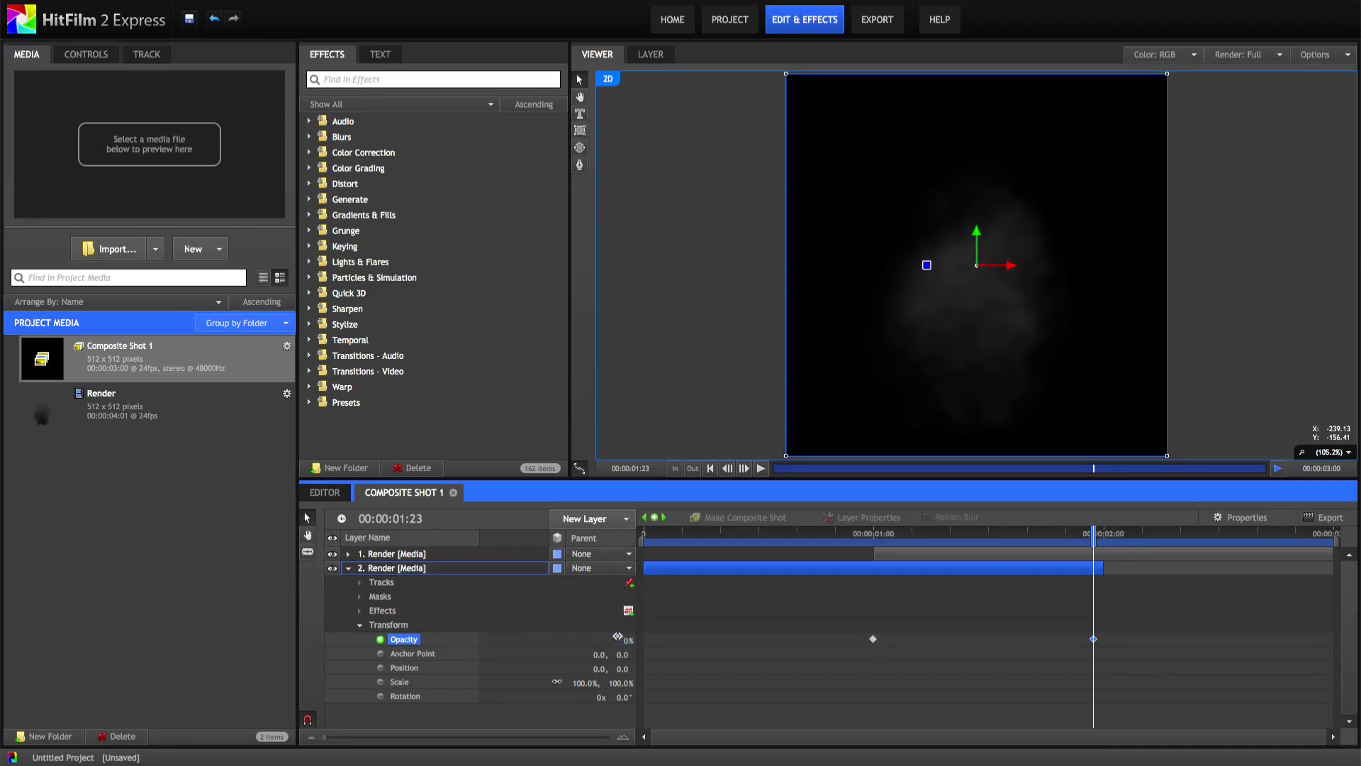
- Play and scrub the composite shot from the start to review the crossfade and the smoke loop
drag(979, 541, 643, 540)
click(767, 468)
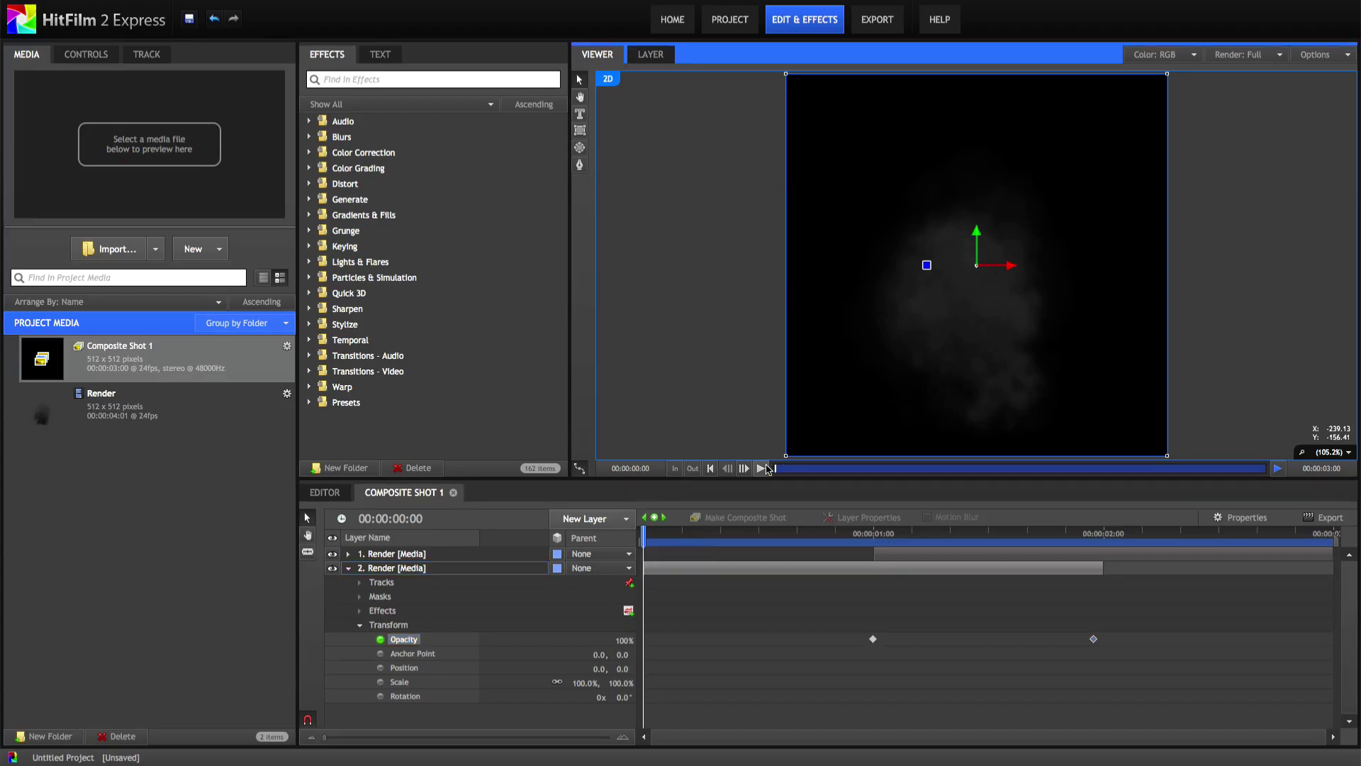
click(762, 468)
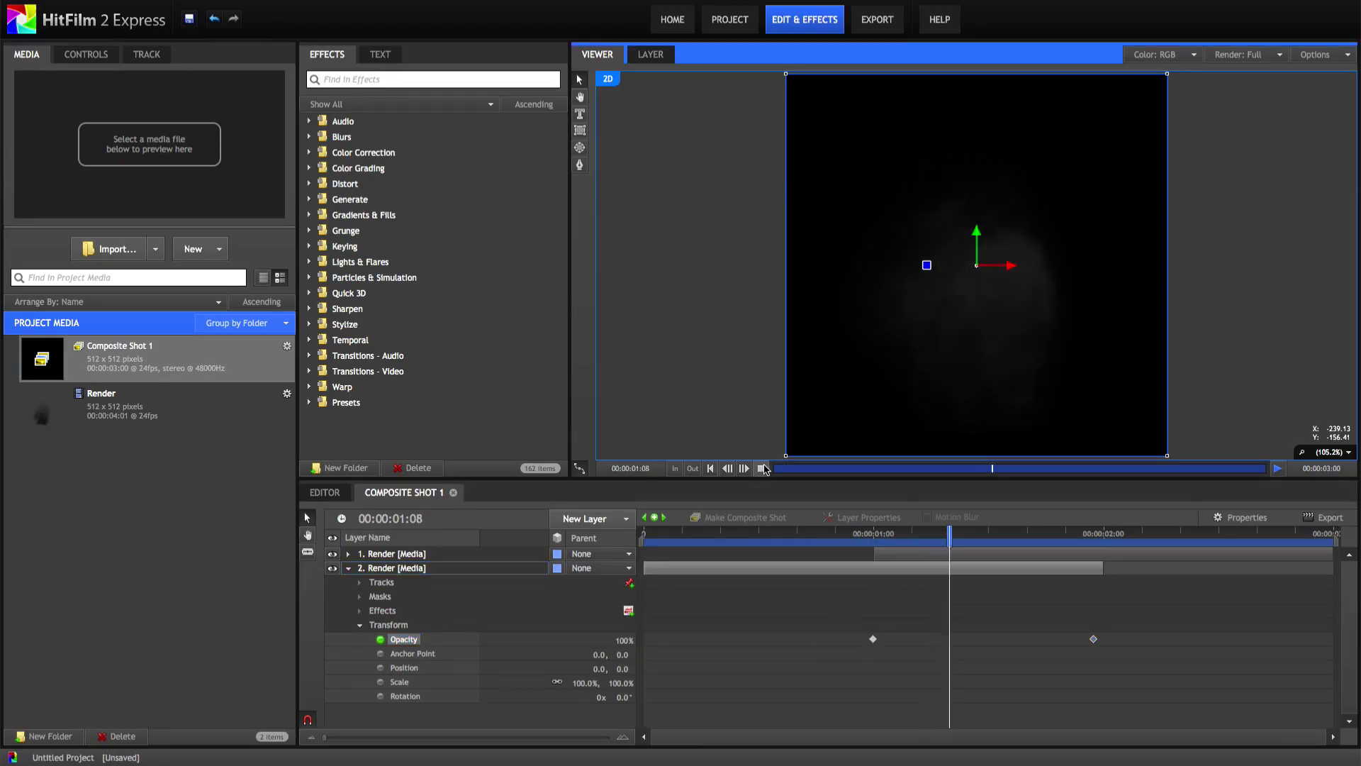
click(763, 468)
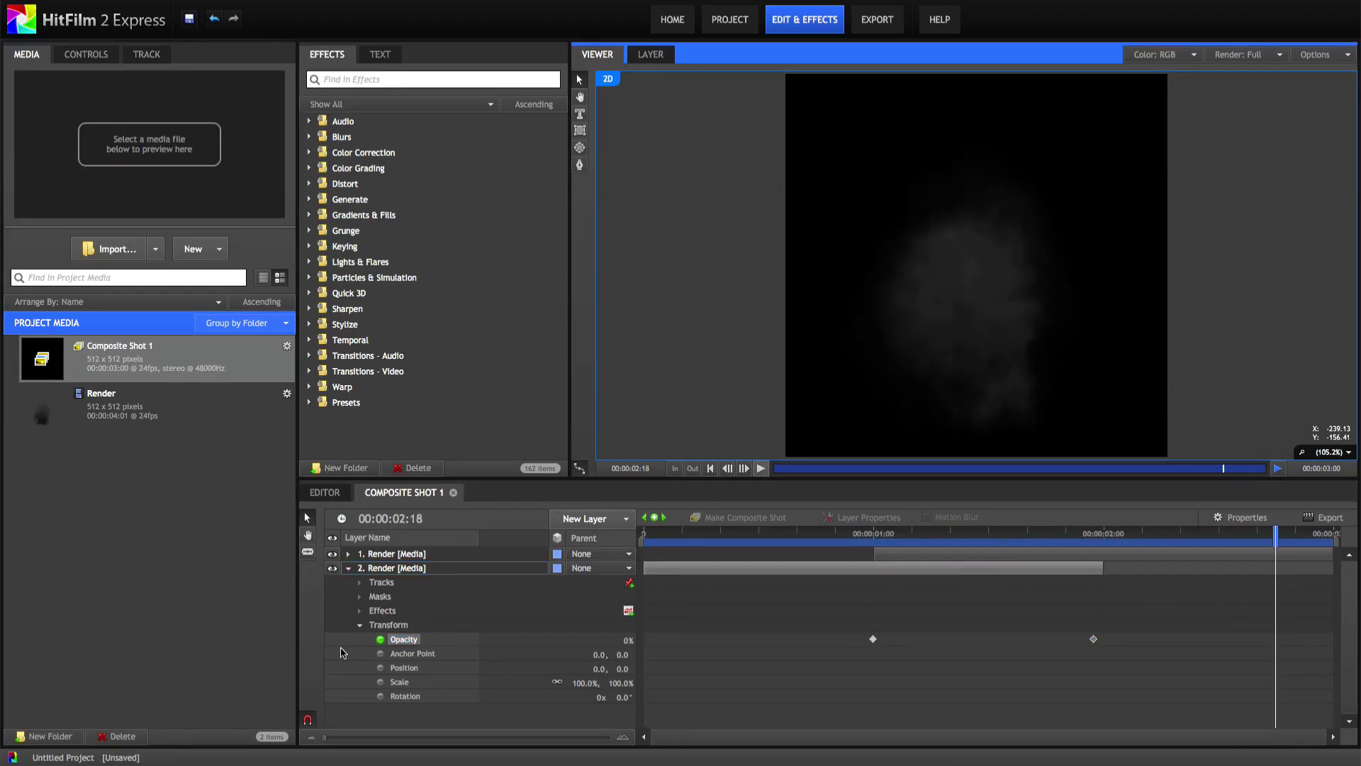
click(349, 568)
drag(915, 533, 739, 533)
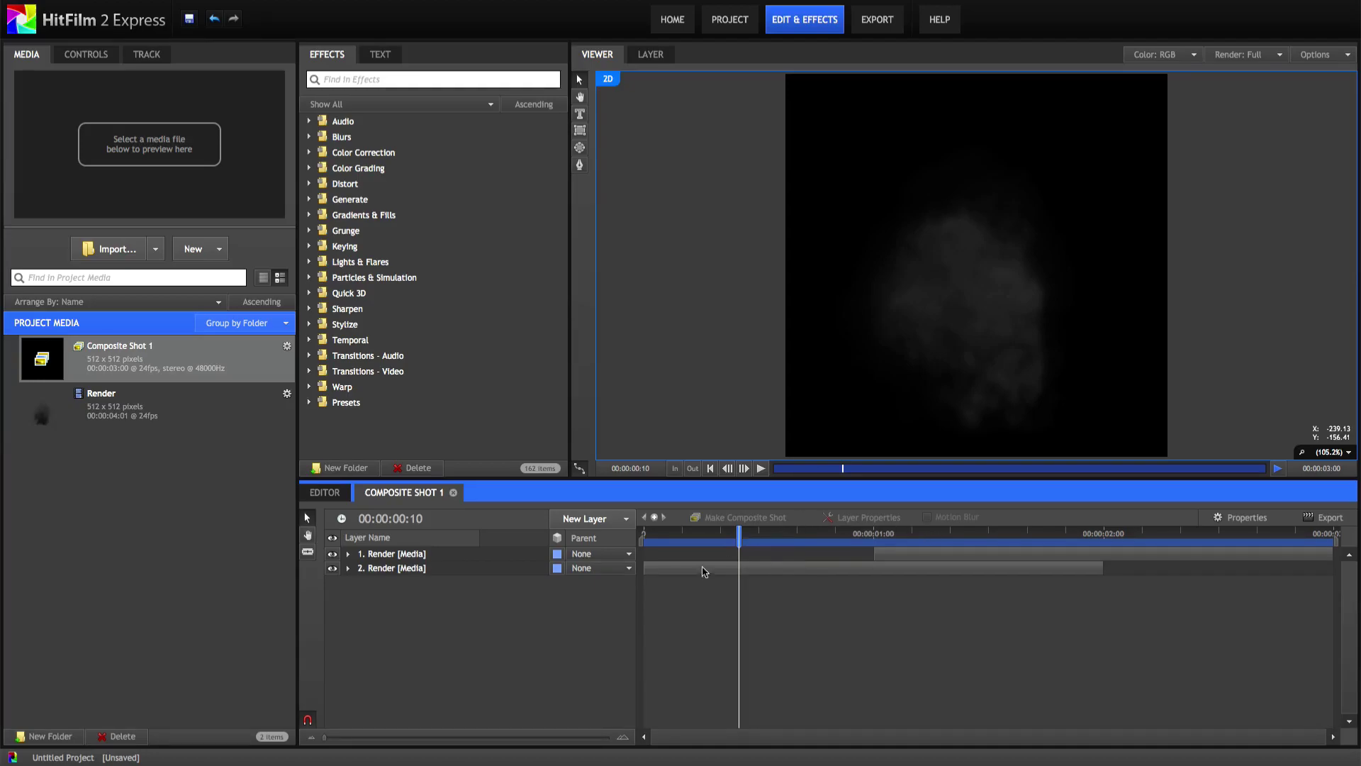
drag(744, 539, 622, 521)
- Export Composite Shot 1 as a PNG image sequence with 32-bit (RGBA) color depth and the prefix SmokeTutSL
click(877, 19)
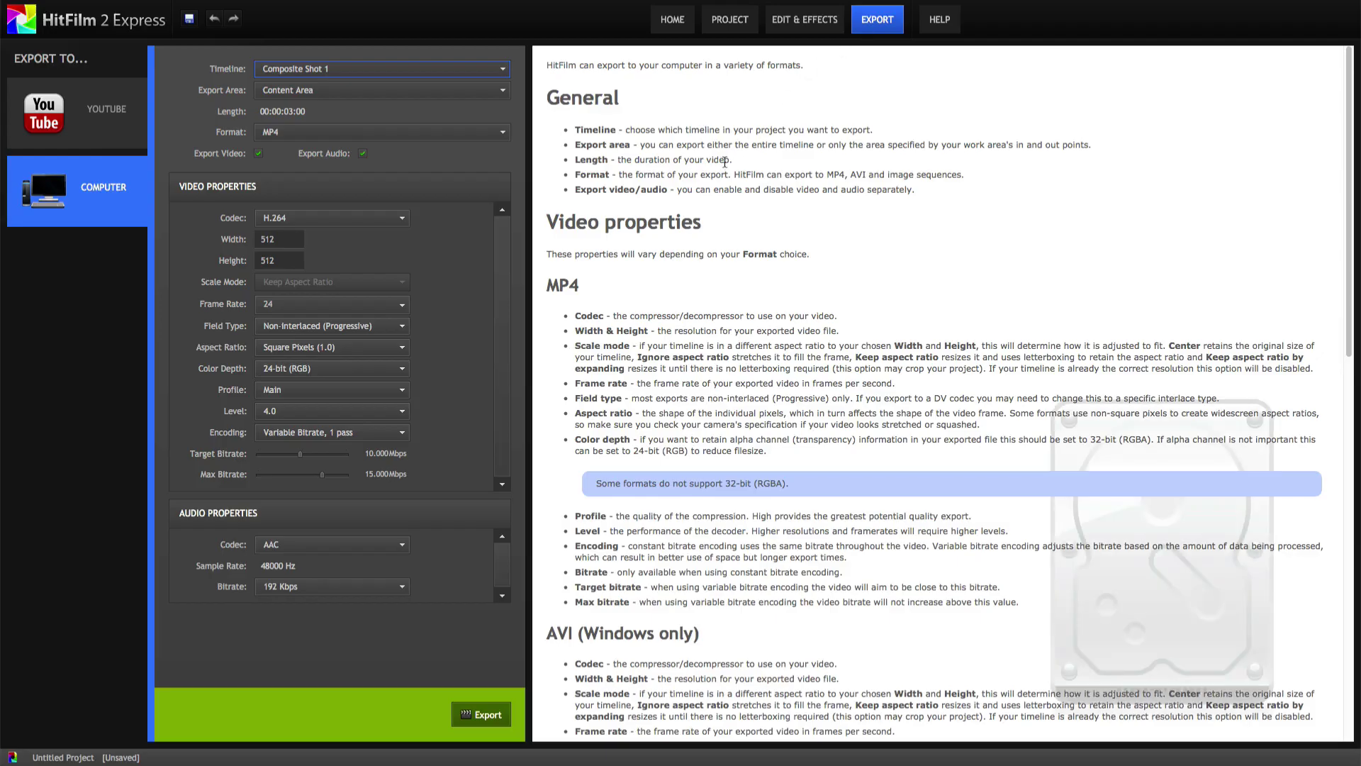
click(347, 135)
click(386, 144)
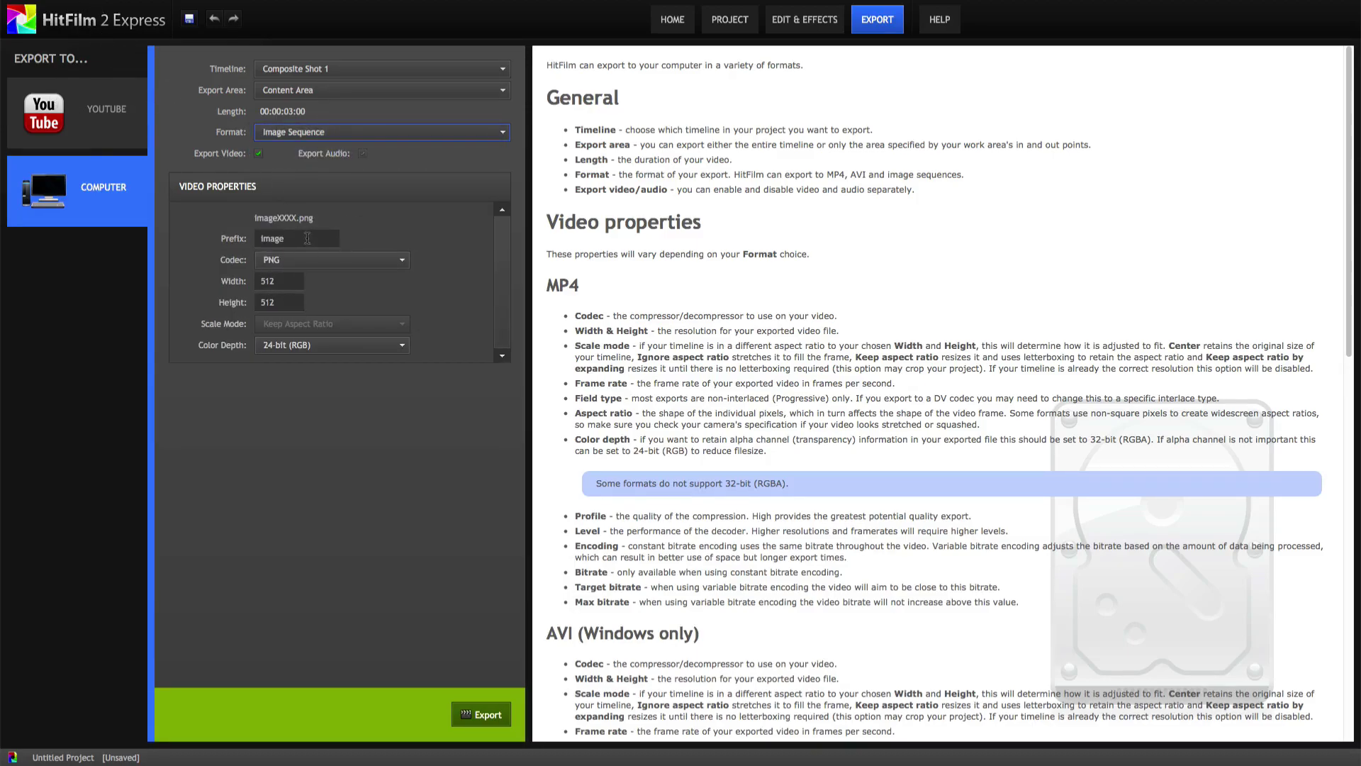
click(316, 347)
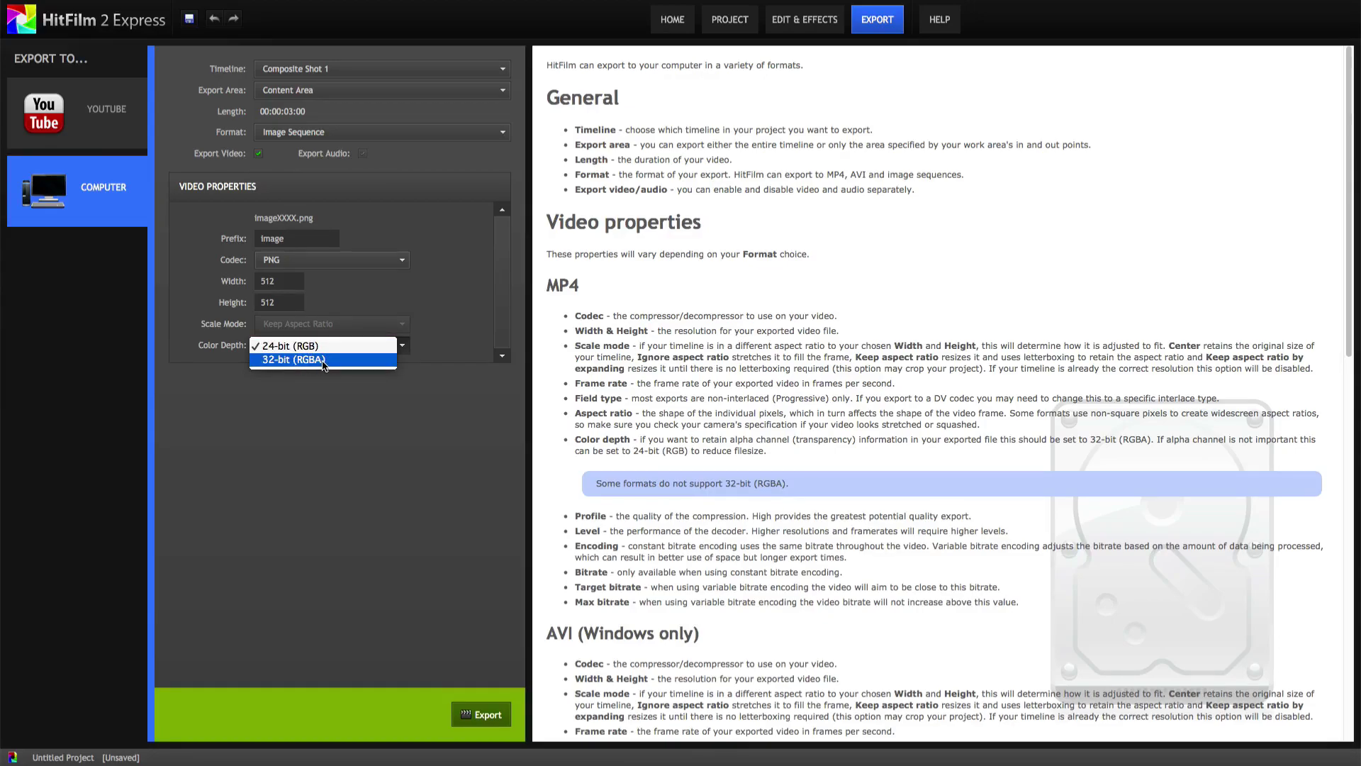
click(322, 359)
click(272, 240)
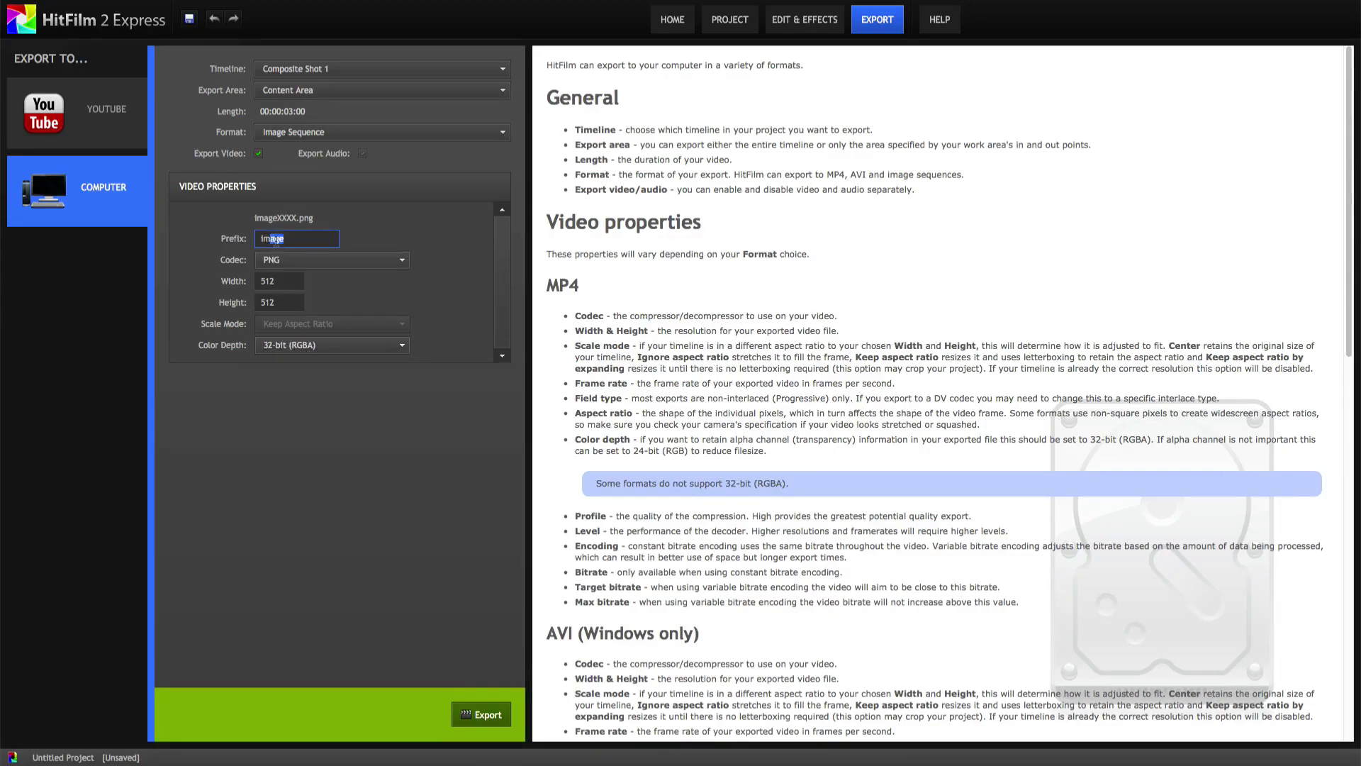
text(SmokeTutSL)
click(487, 714)
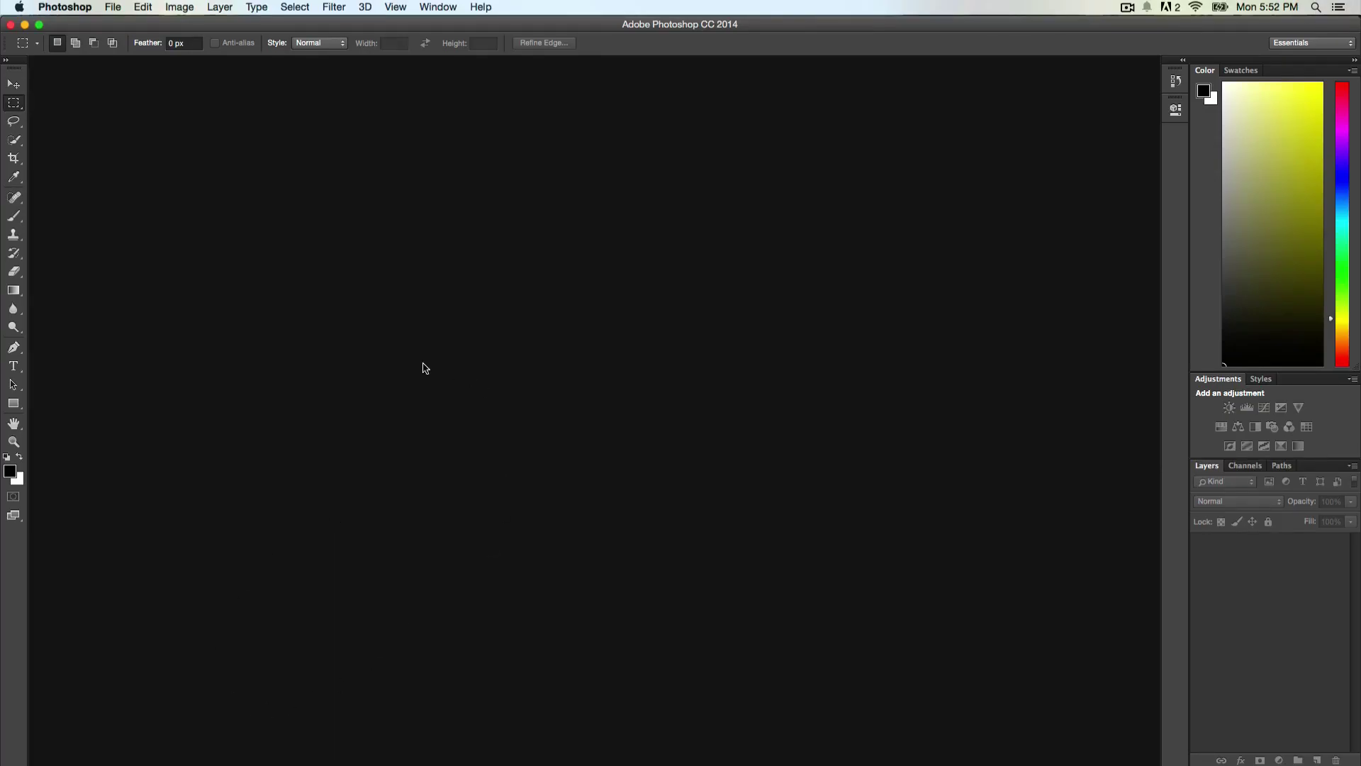
- Switch to Photoshop CC 2014, start a new document, and arrange its settings dialog beside the Finder window
click(115, 8)
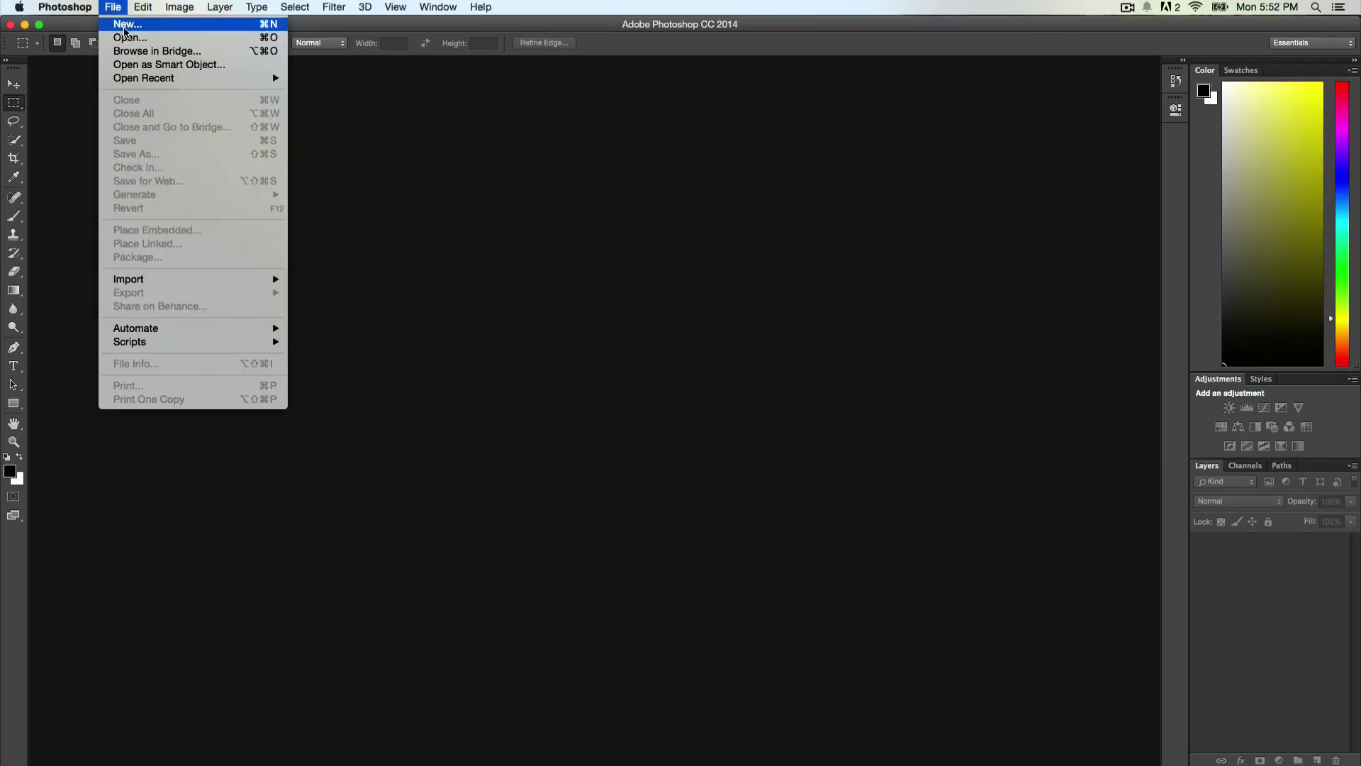
click(125, 27)
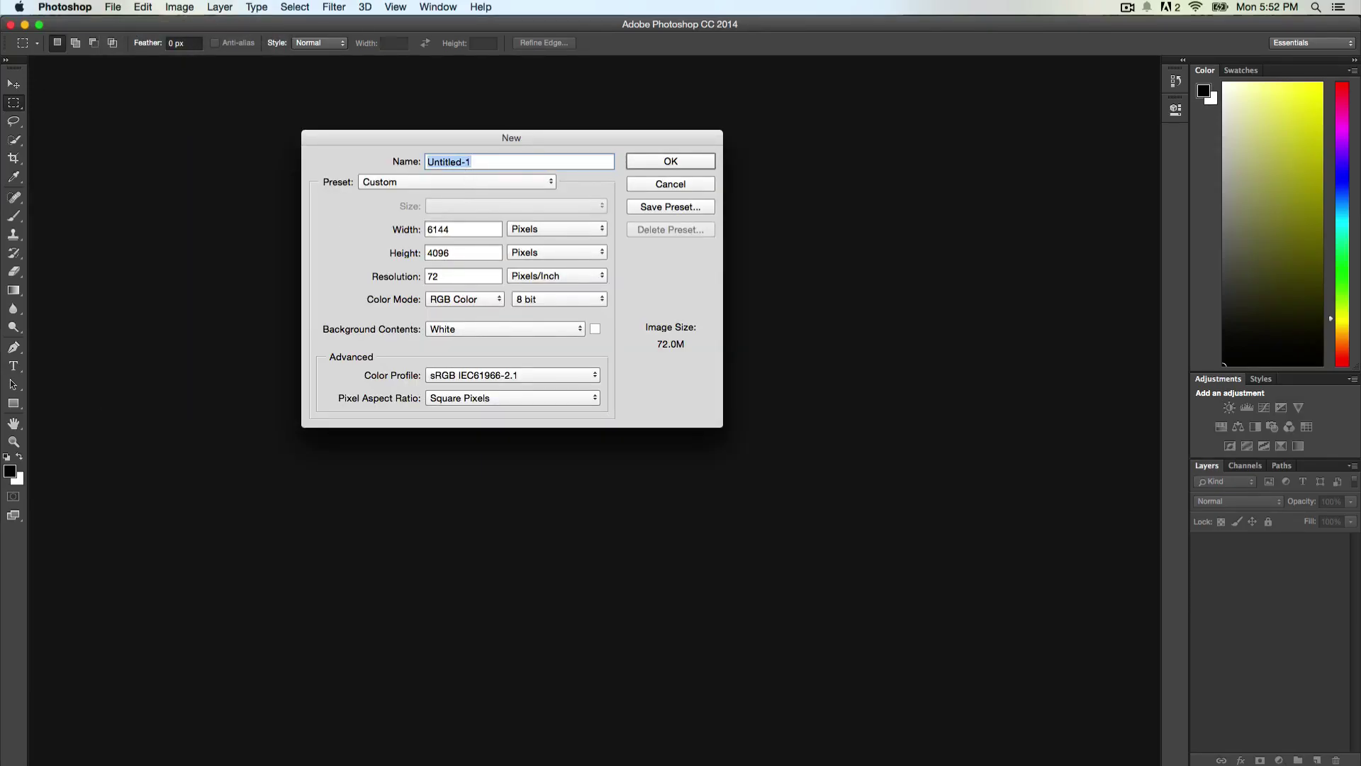
key(super+Tab)
drag(248, 210, 823, 152)
drag(680, 138, 597, 152)
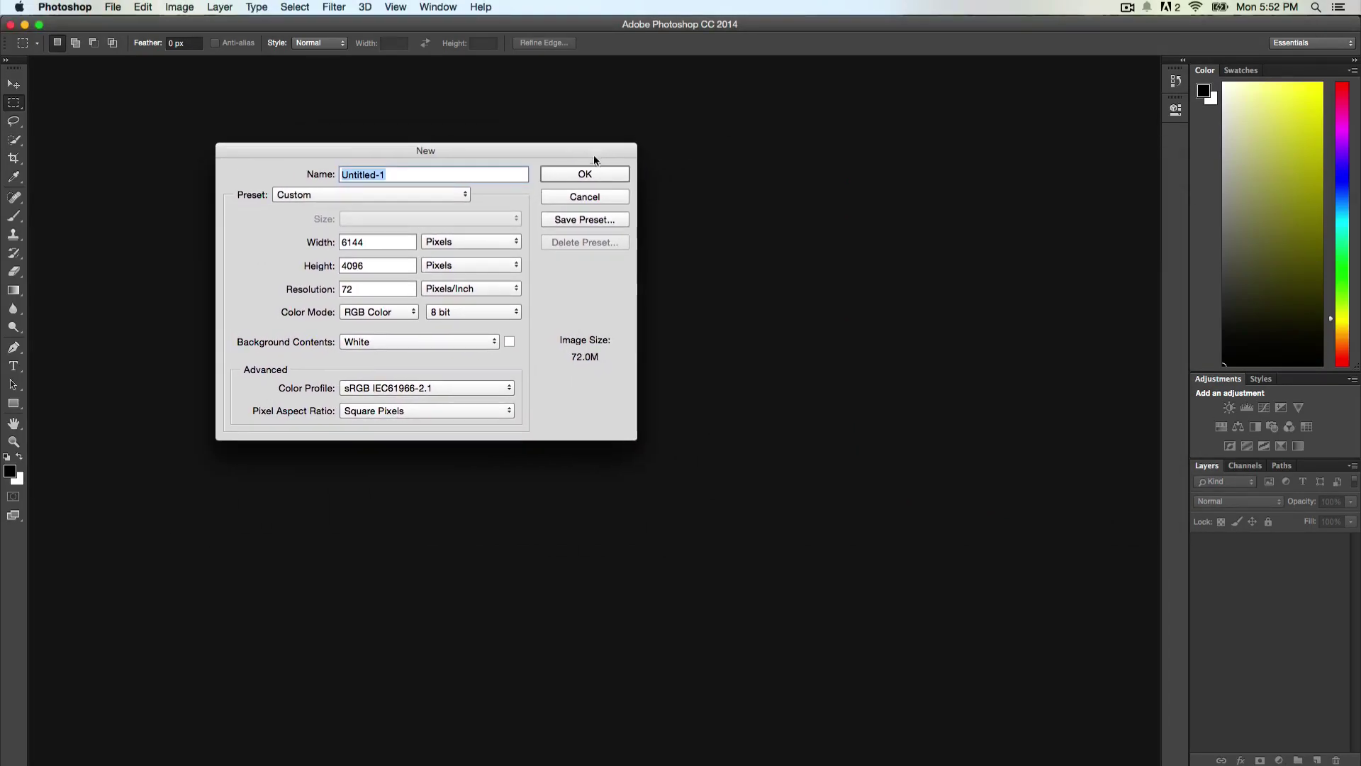
- Browse the exported frames in Finder's Seamless folder and select SmokeTutSL00.png to check its dimensions
key(super+Tab)
scroll(937, 418, down, 3)
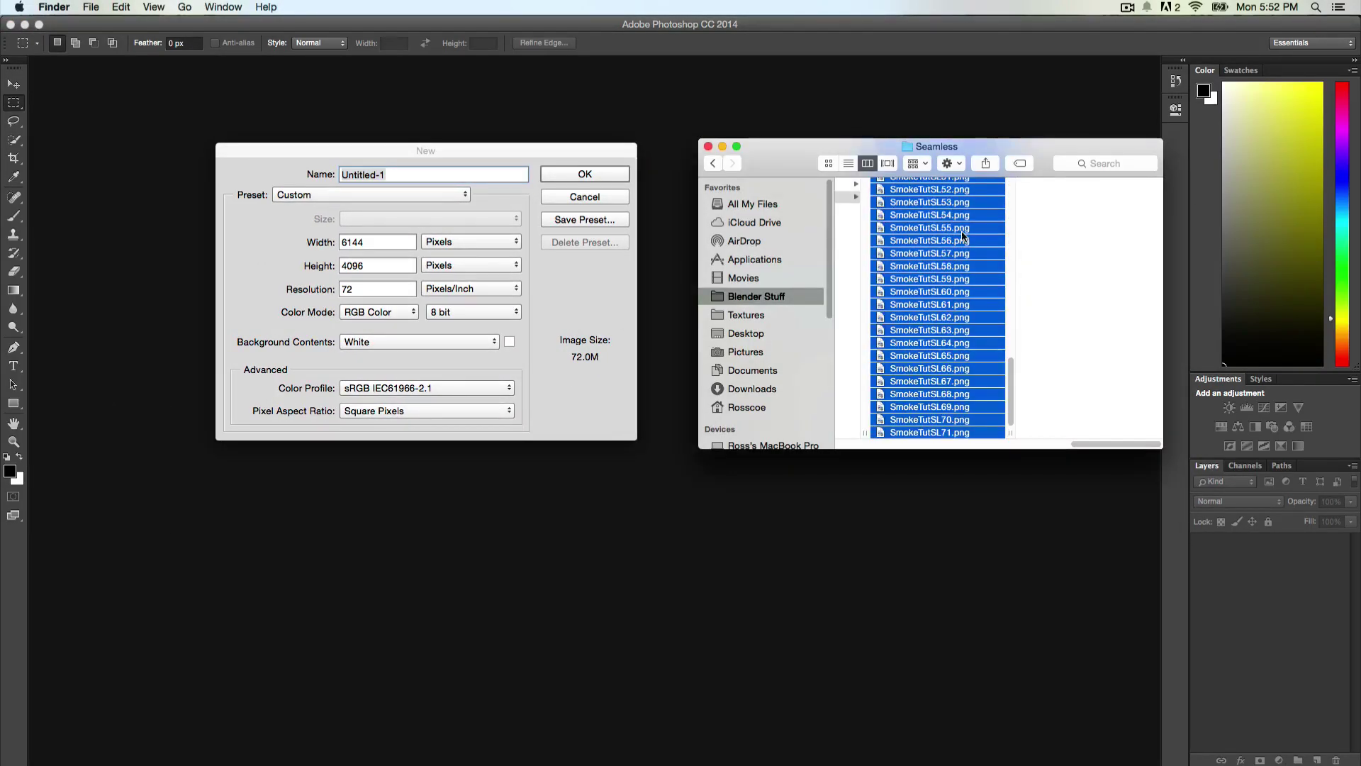
scroll(937, 418, up, 10)
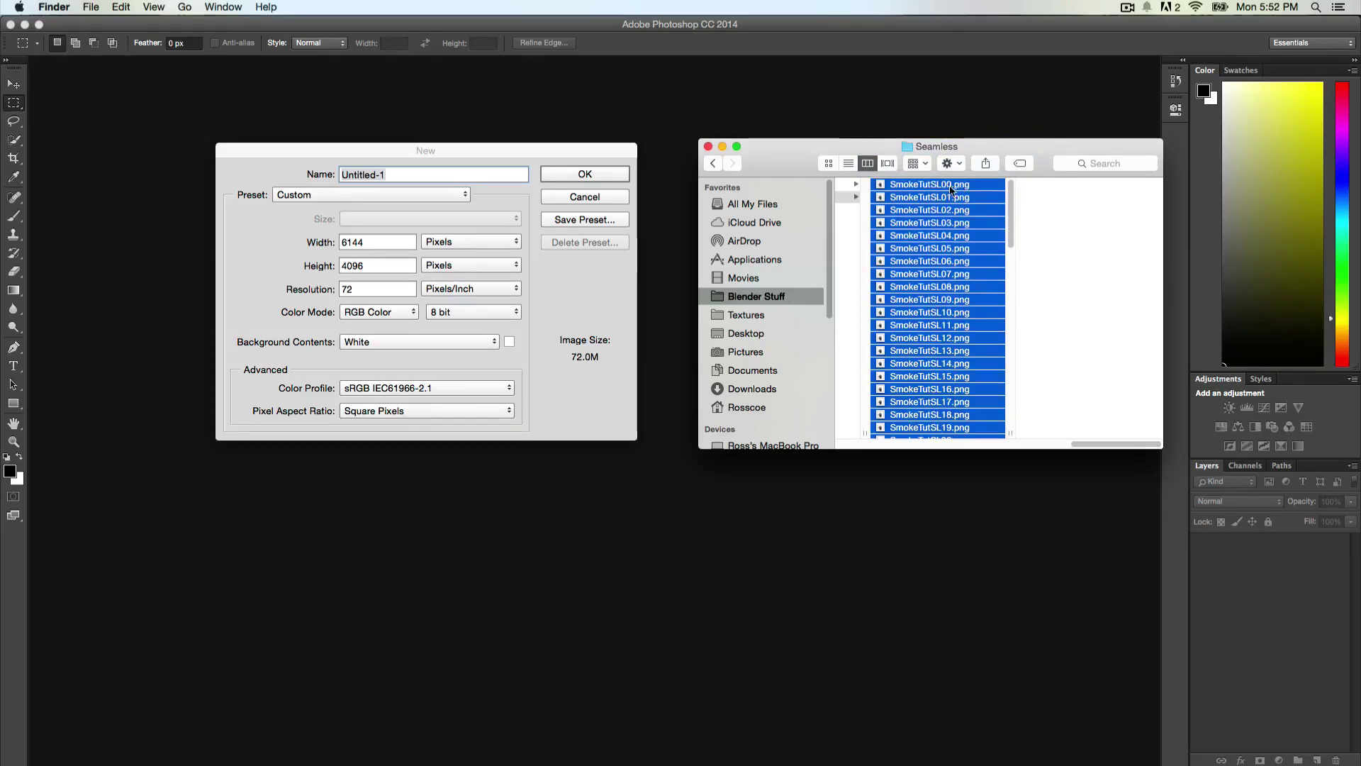
click(953, 186)
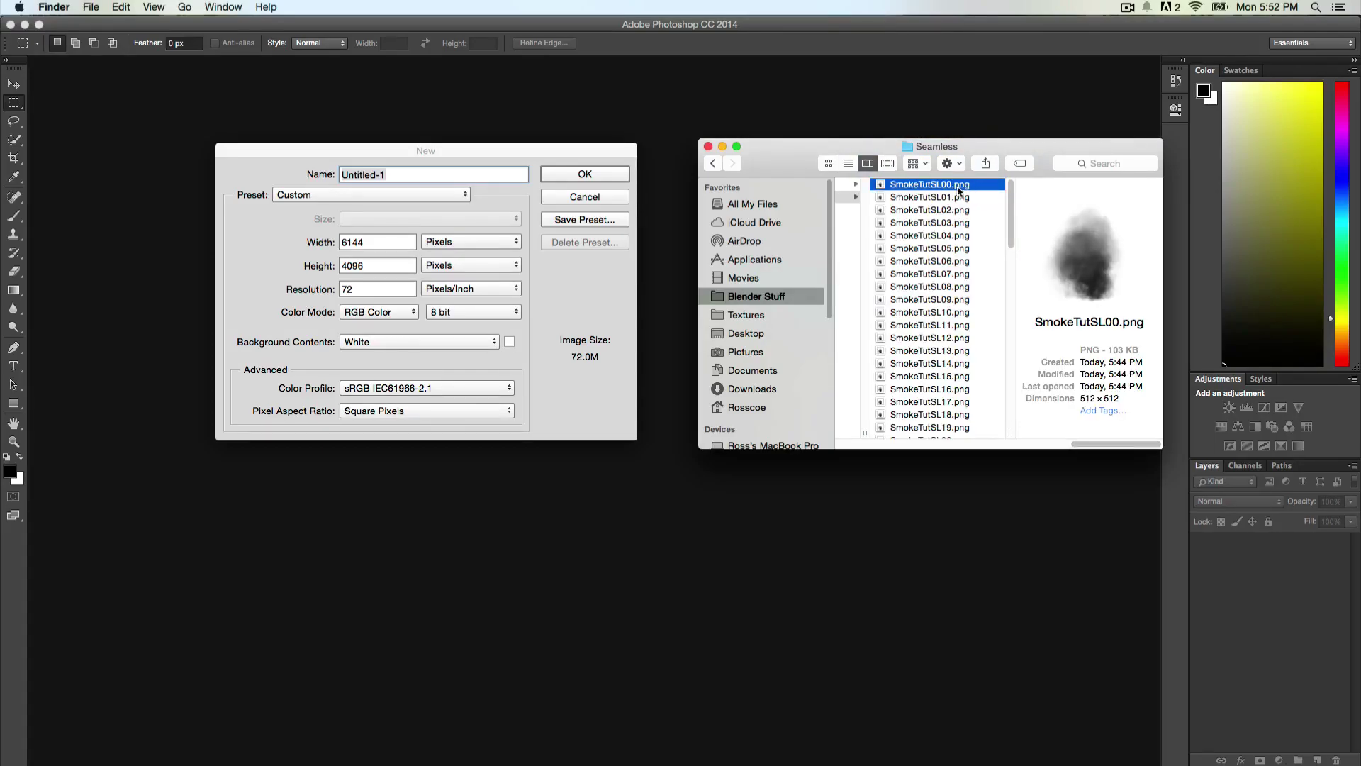
- Browse the exported frames in the Seamless folder and check the dimensions of the last frame, SmokeTutSL71.png
scroll(943, 218, down, 10)
click(952, 431)
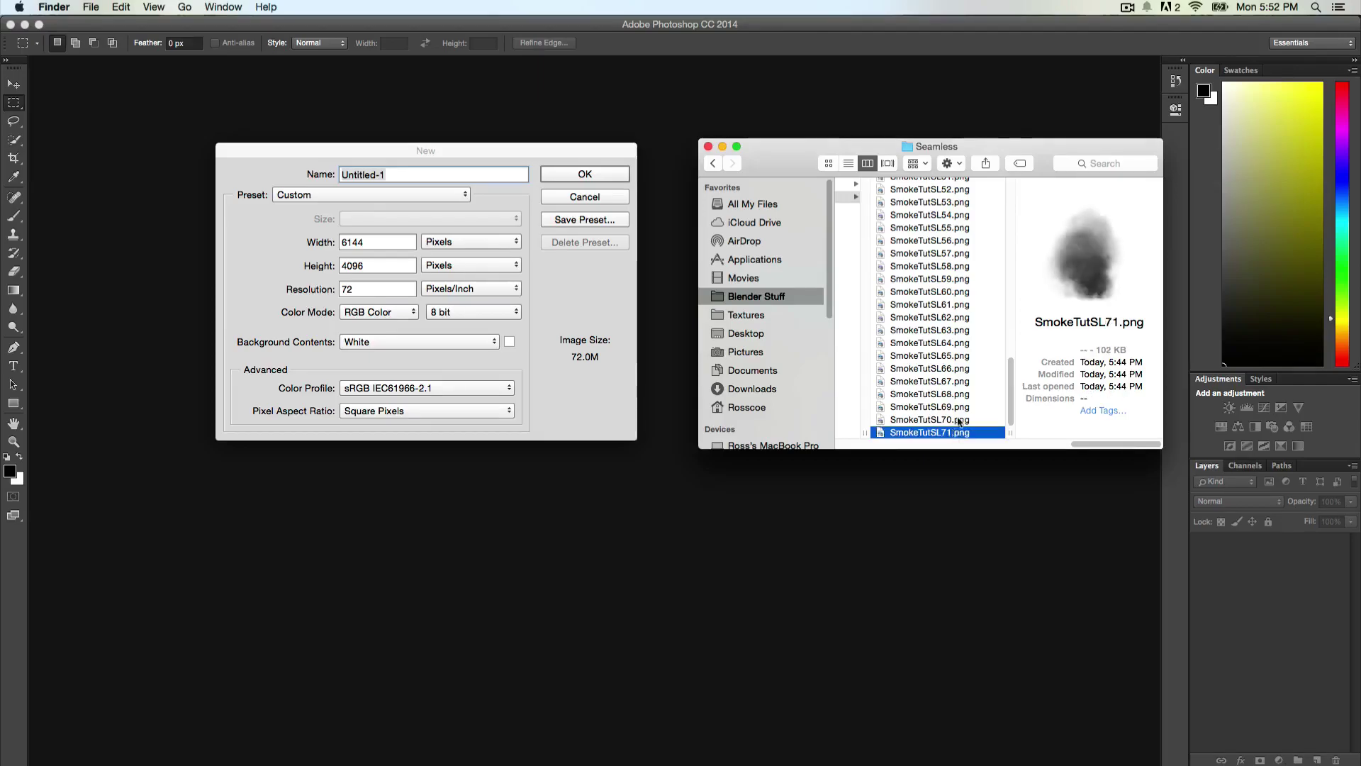
scroll(975, 352, up, 10)
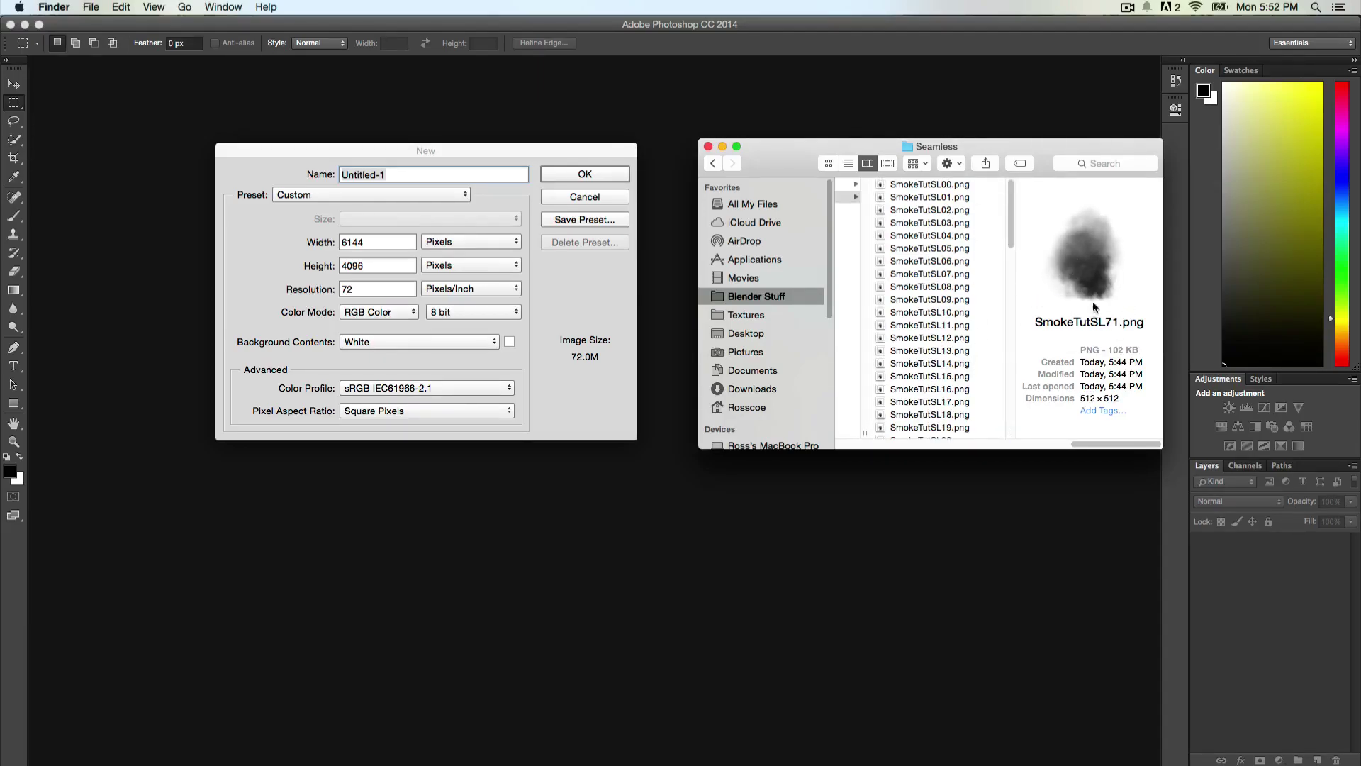
scroll(988, 300, down, 5)
scroll(987, 295, down, 10)
scroll(987, 294, up, 15)
scroll(946, 281, down, 1)
scroll(946, 285, down, 10)
scroll(946, 284, up, 10)
drag(832, 146, 790, 143)
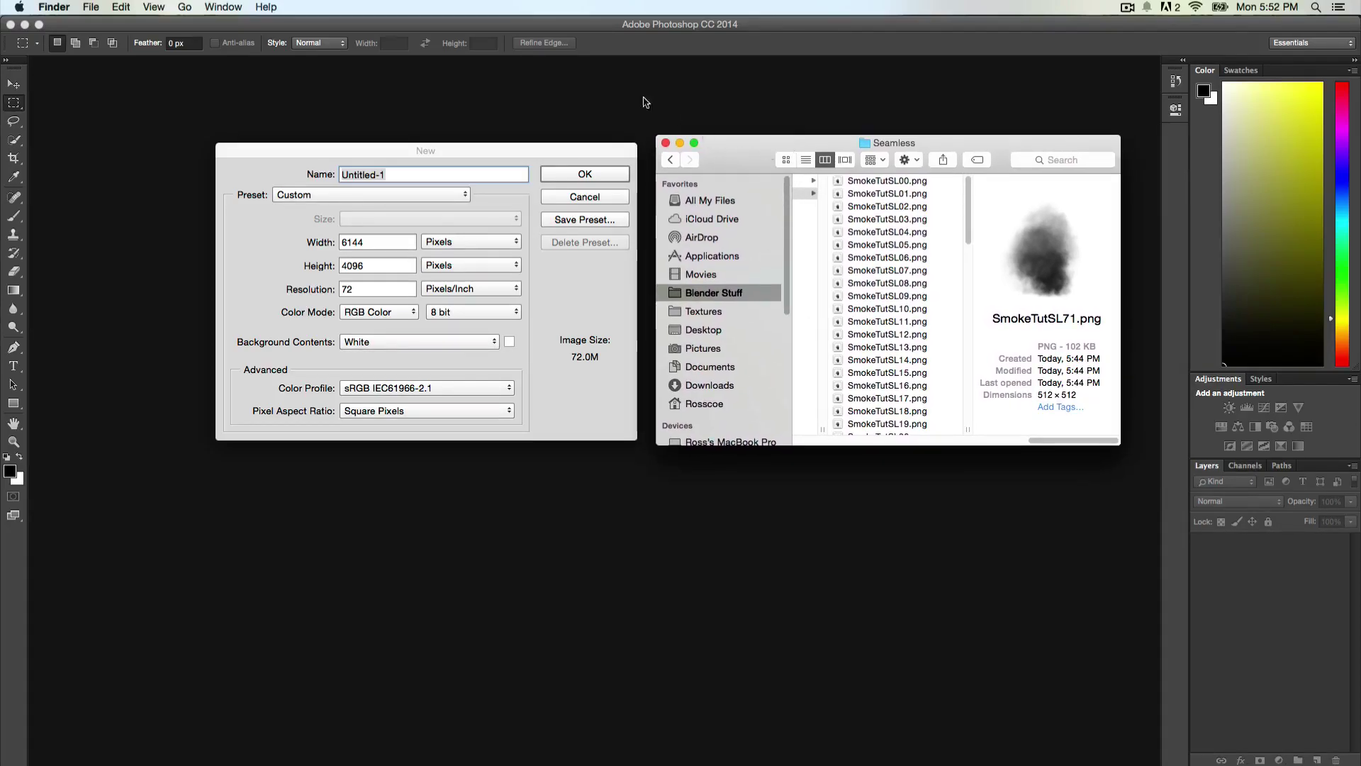
scroll(880, 235, down, 10)
scroll(909, 232, up, 10)
scroll(892, 300, down, 8)
scroll(891, 299, down, 2)
scroll(890, 299, up, 12)
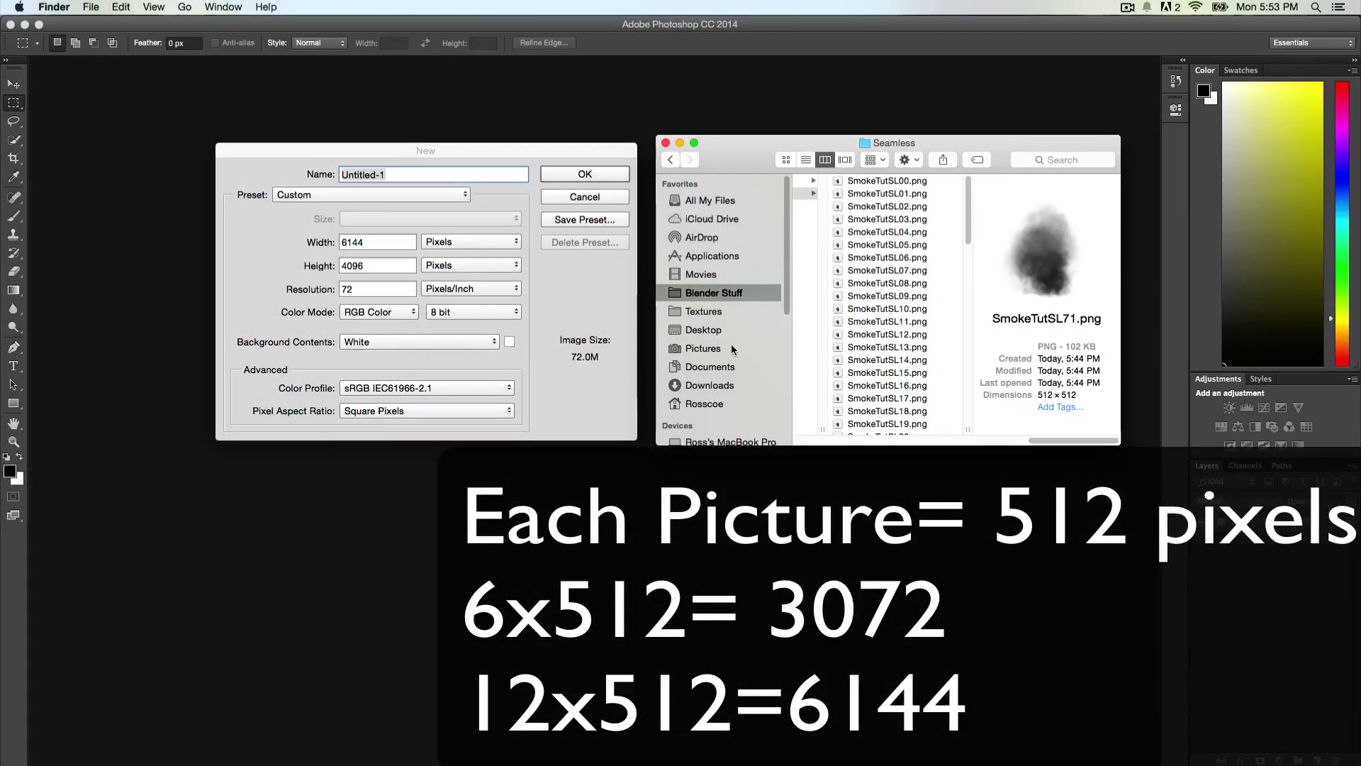
- Set the new document's size to 6144 × 3072 pixels and create it
click(387, 245)
click(376, 265)
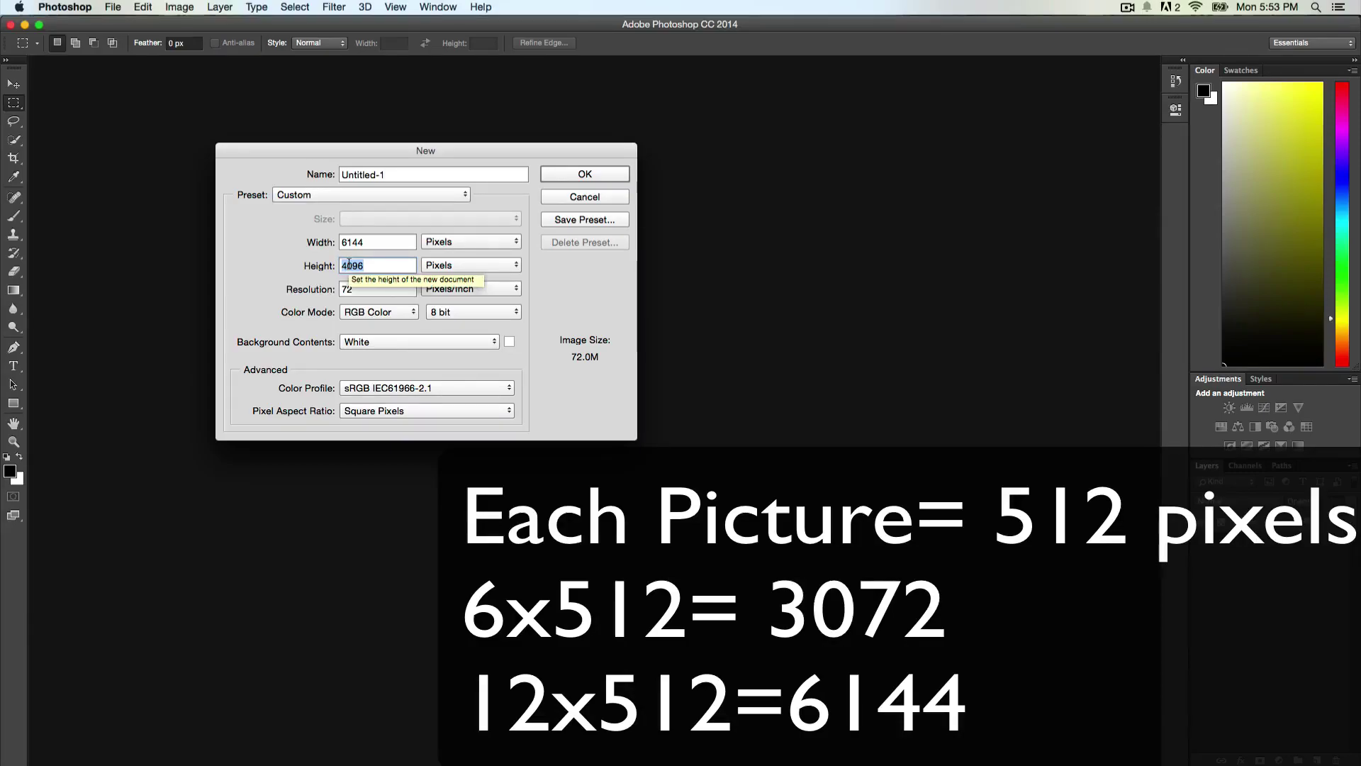
text(3072)
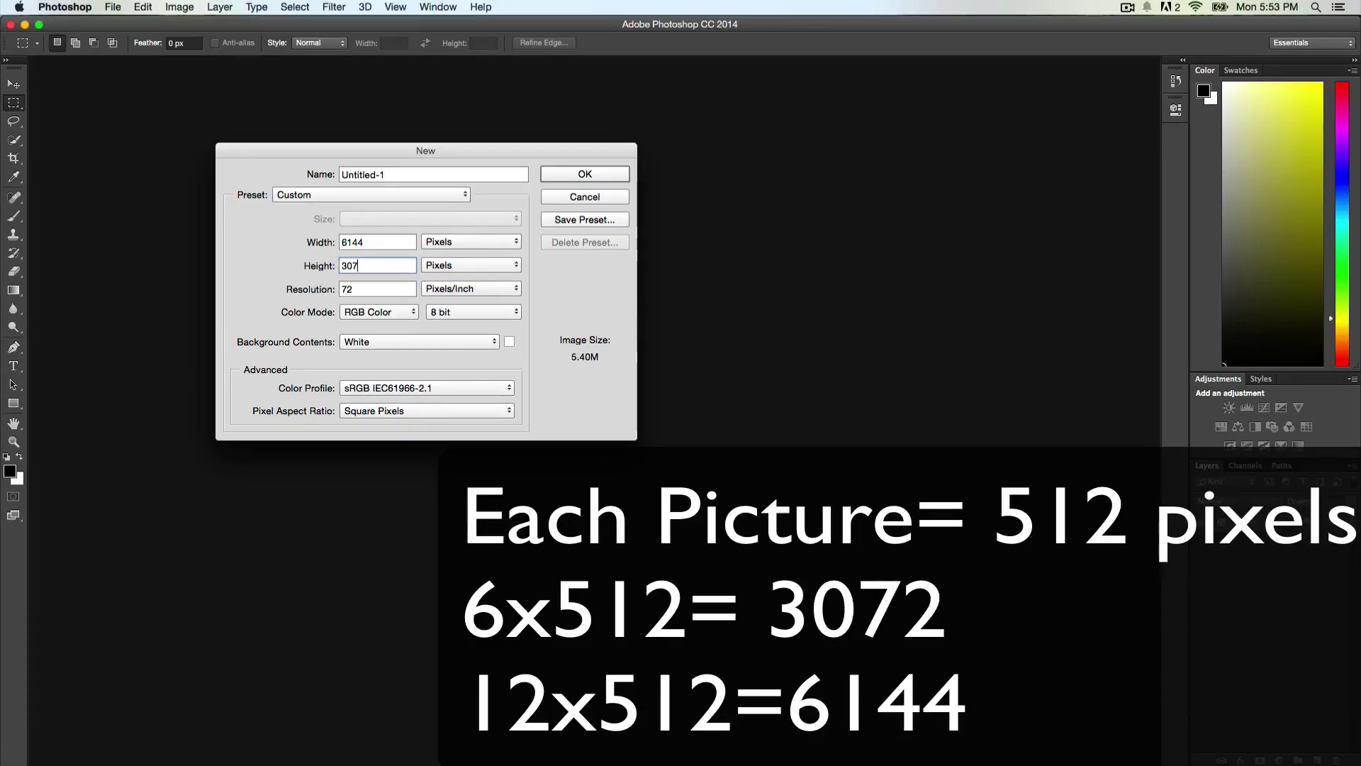
double_click(366, 238)
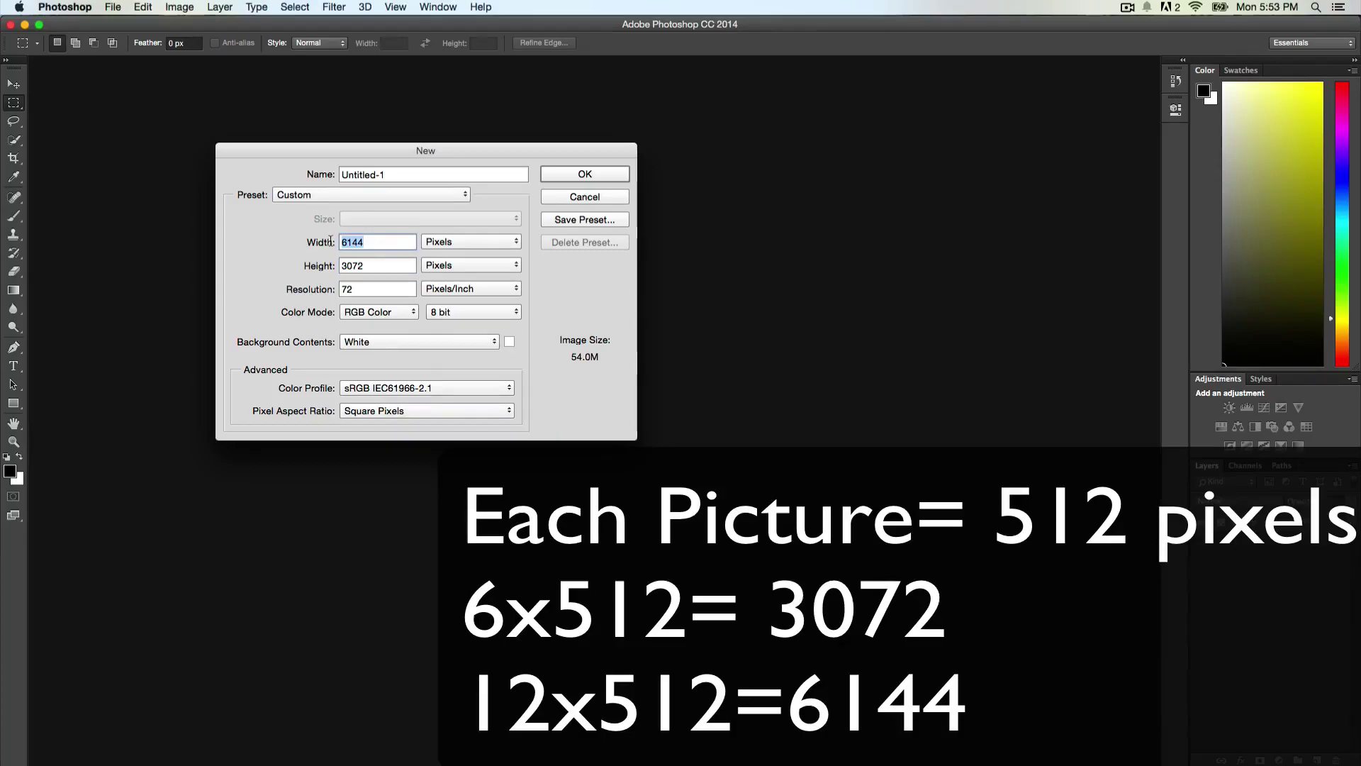
click(381, 242)
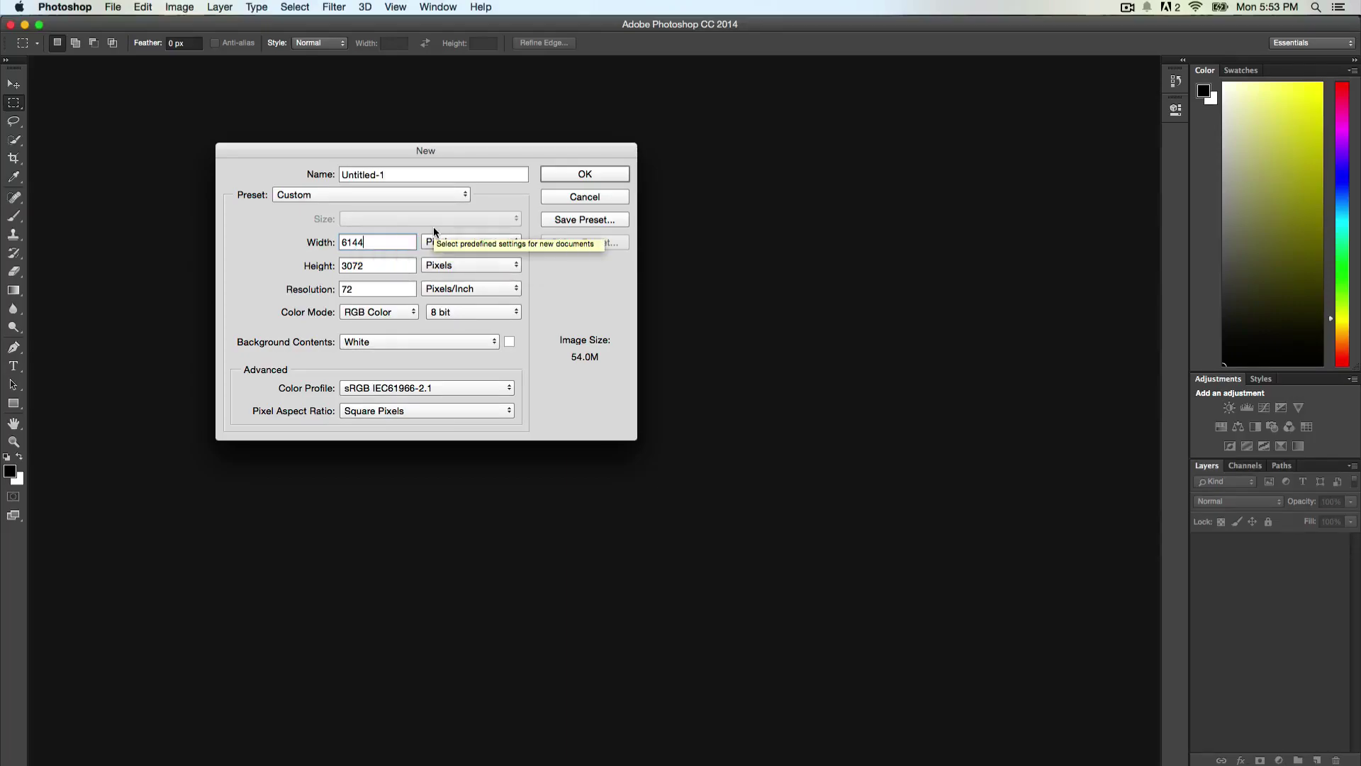
click(575, 173)
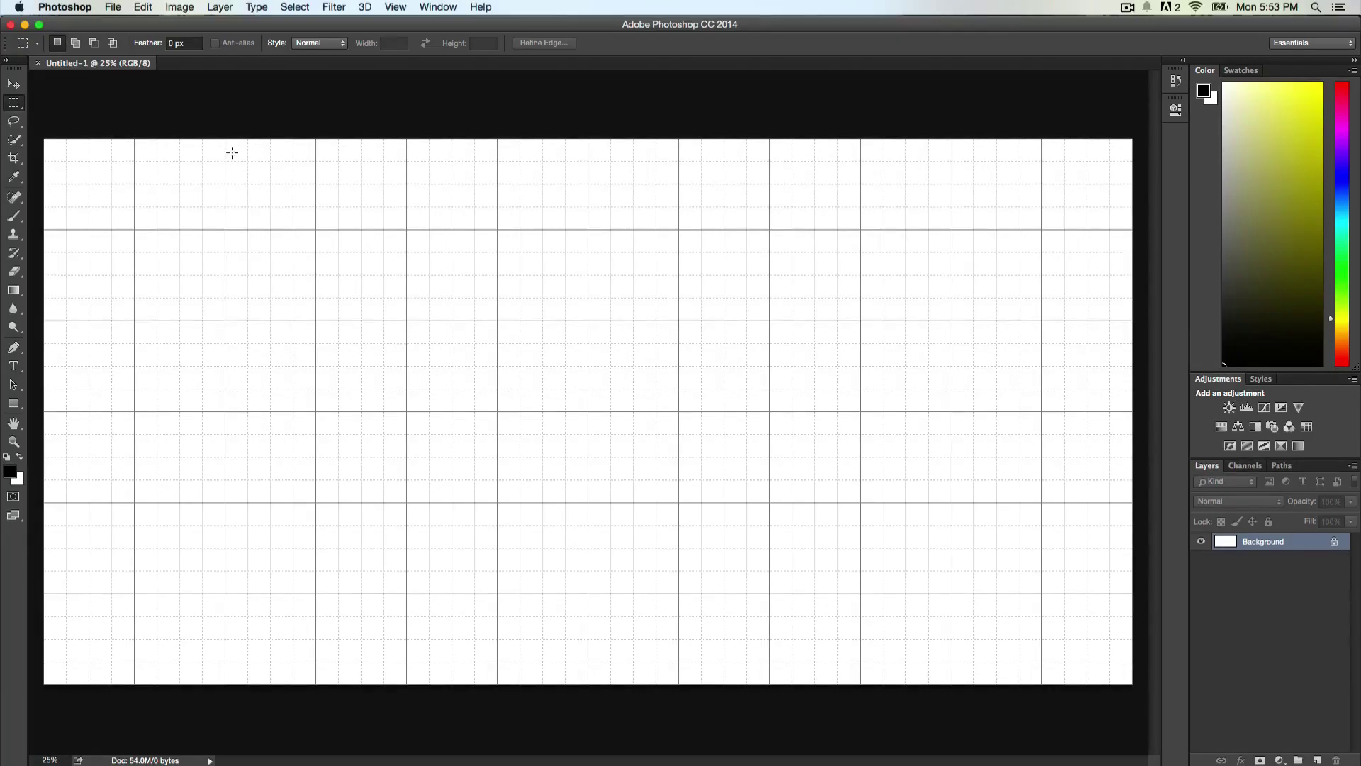
- Set the grid in the Guides, Grid & Slices preferences to a gridline every 512 pixels
click(65, 8)
mouse_move(71, 57)
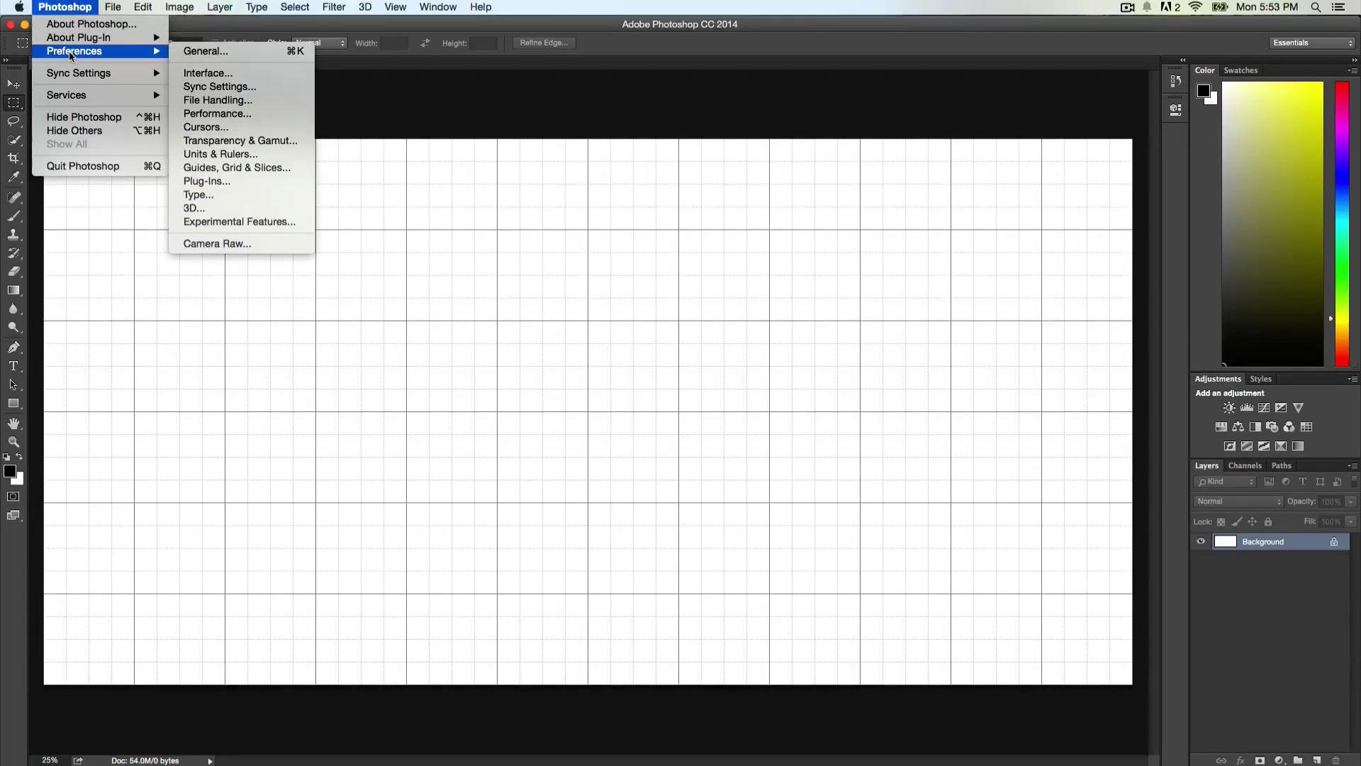
click(236, 168)
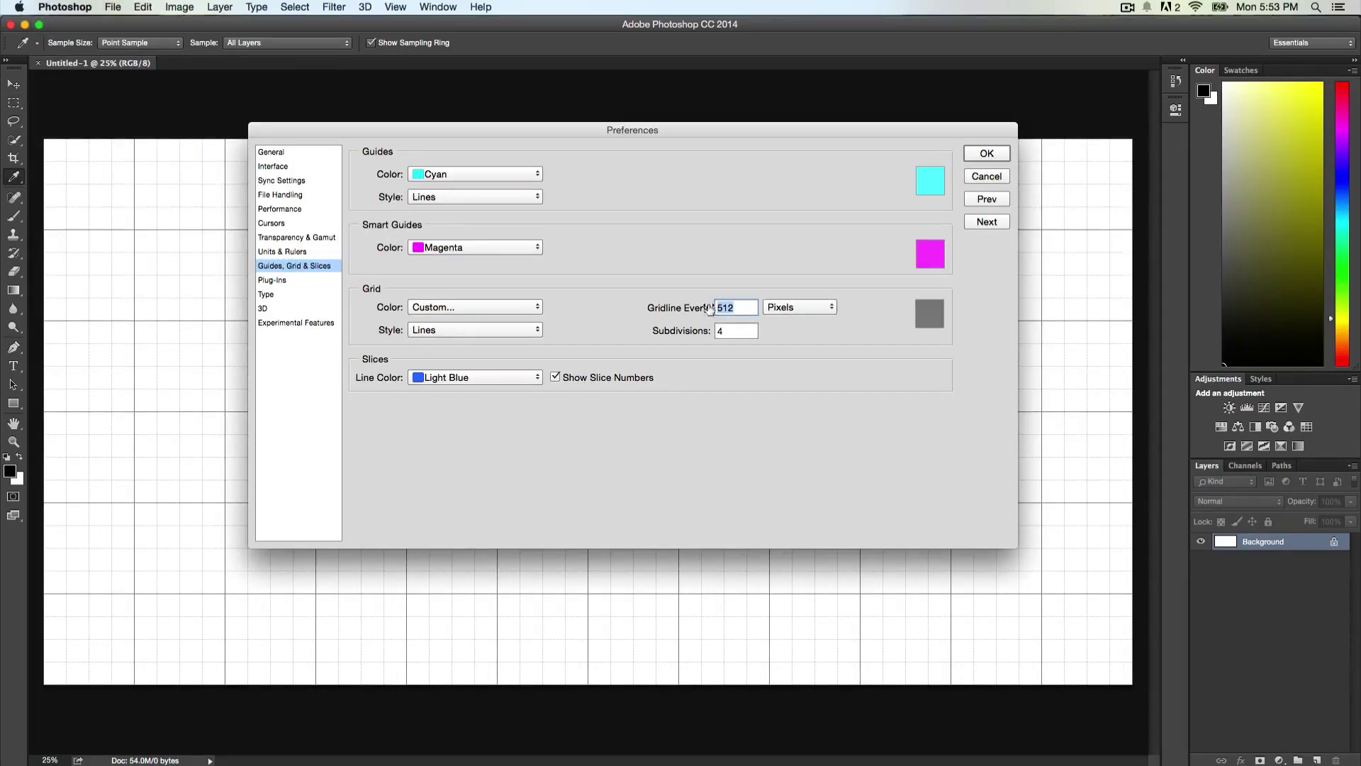
click(742, 308)
drag(745, 310, 712, 326)
click(742, 307)
click(985, 154)
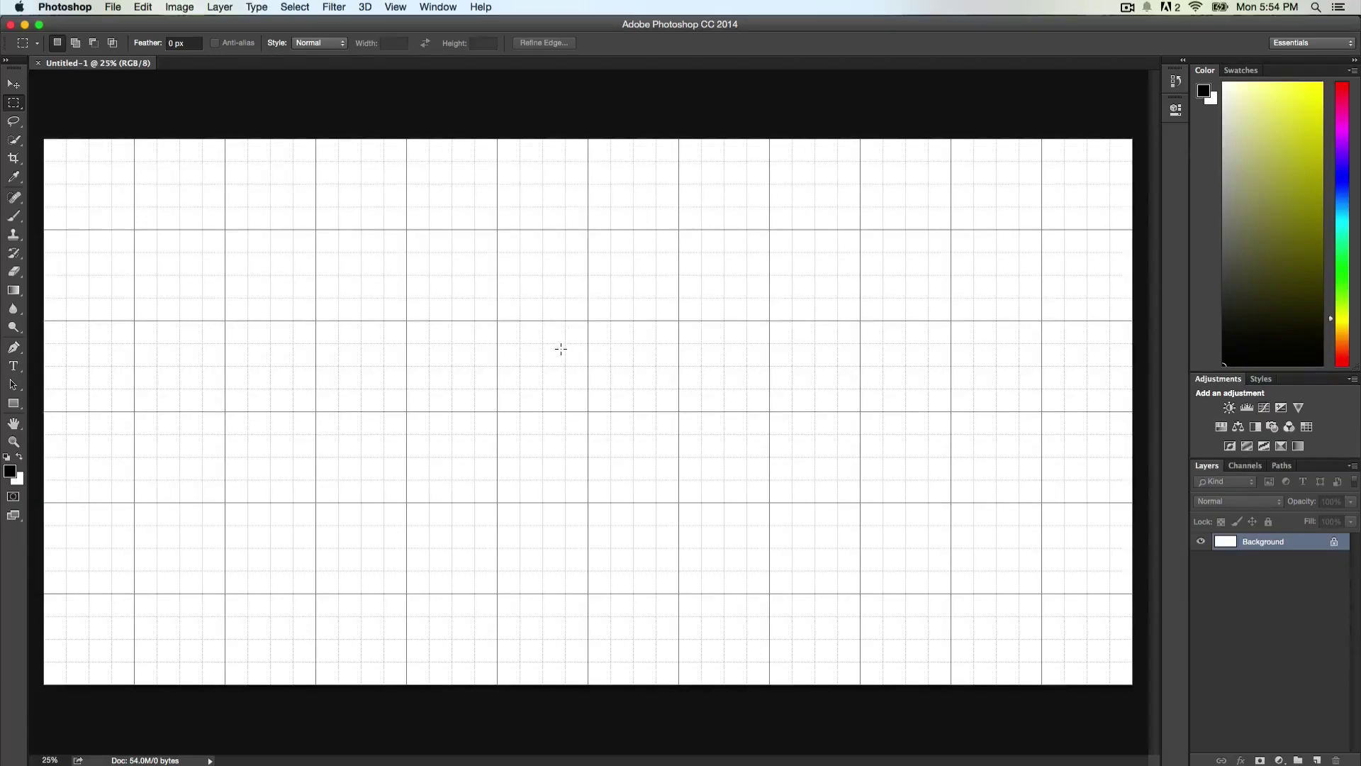
- Switch to Finder, select SmokeTutSL00.png through SmokeTutSL71.png, and place them into the Photoshop document at the grid's bottom-left cell
key(super+Tab)
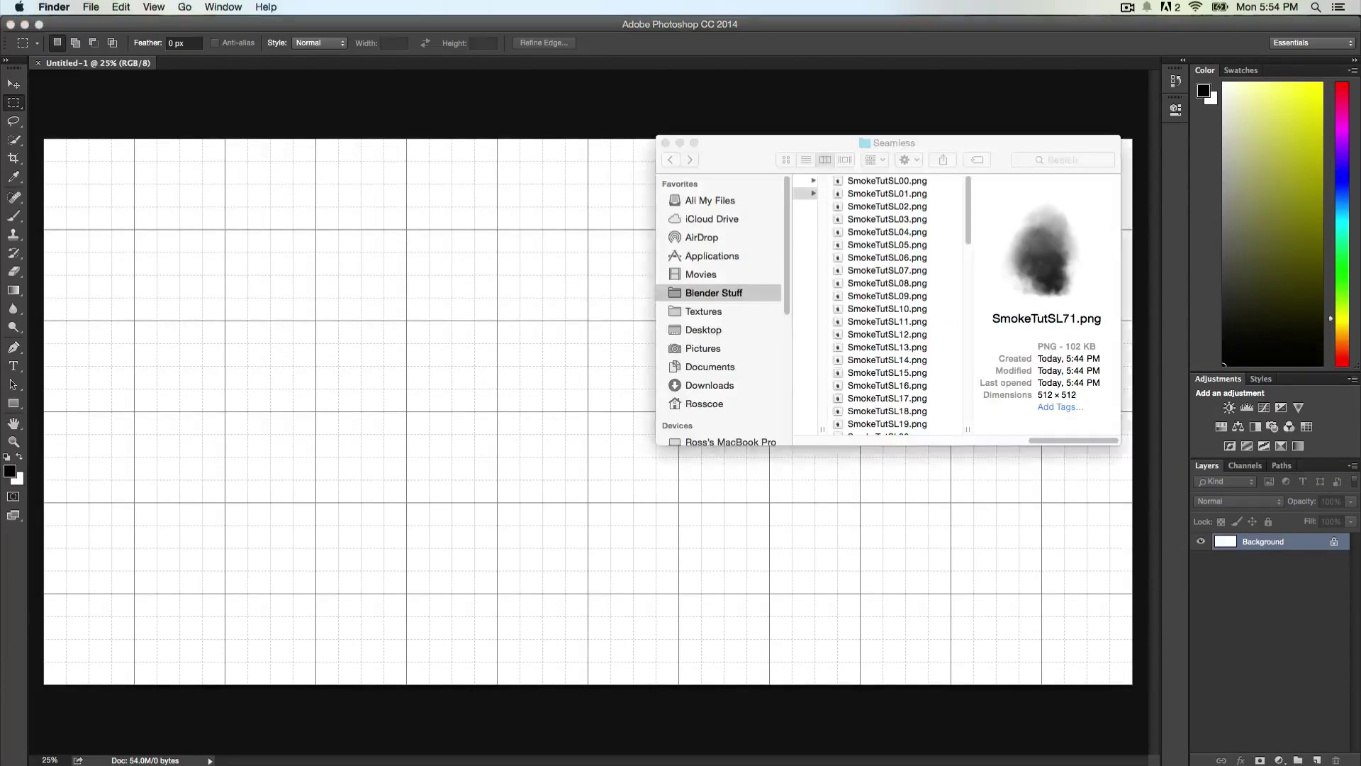
drag(765, 138, 225, 301)
click(220, 271)
scroll(225, 369, down, 10)
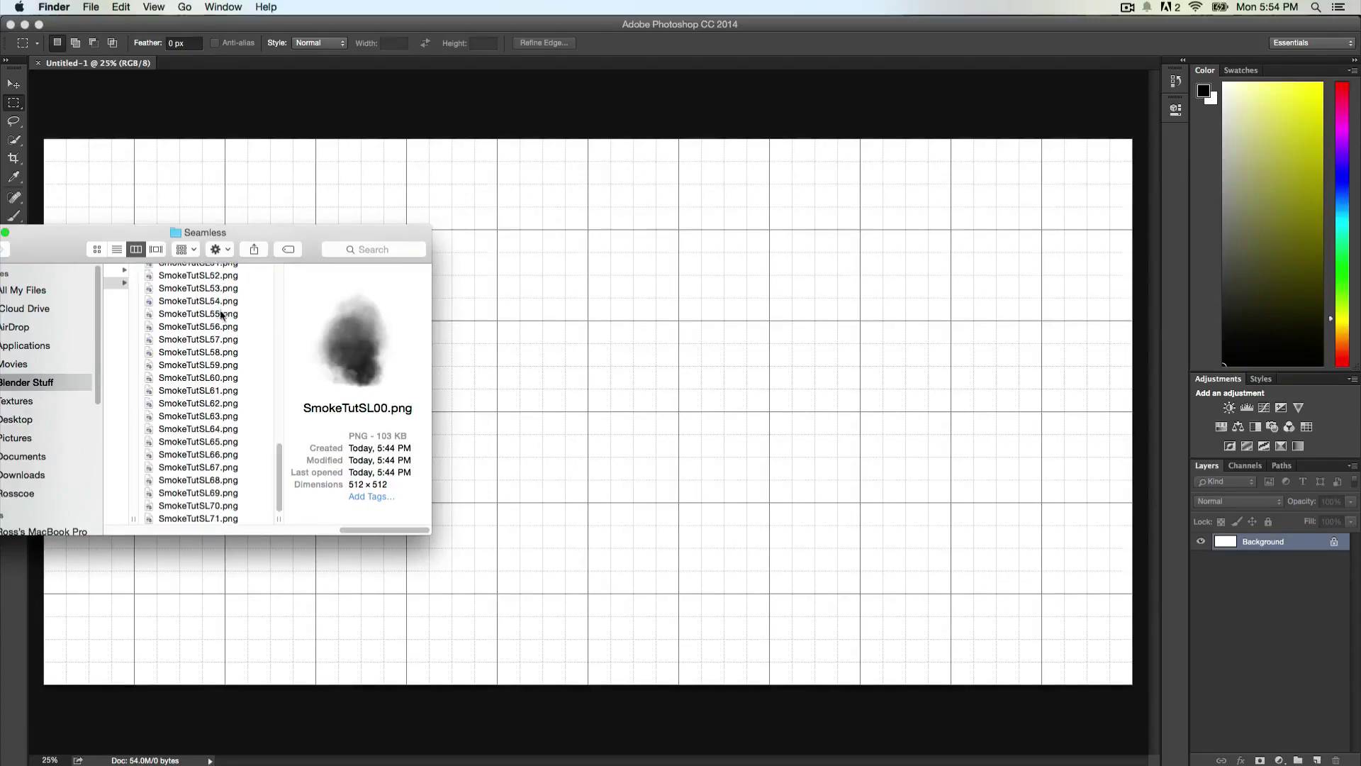
shift+click(227, 518)
drag(234, 377, 124, 626)
- Zoom the canvas to 55% and commit the placement of SmokeTutSL00 in the first cell of the bottom row
double_click(51, 758)
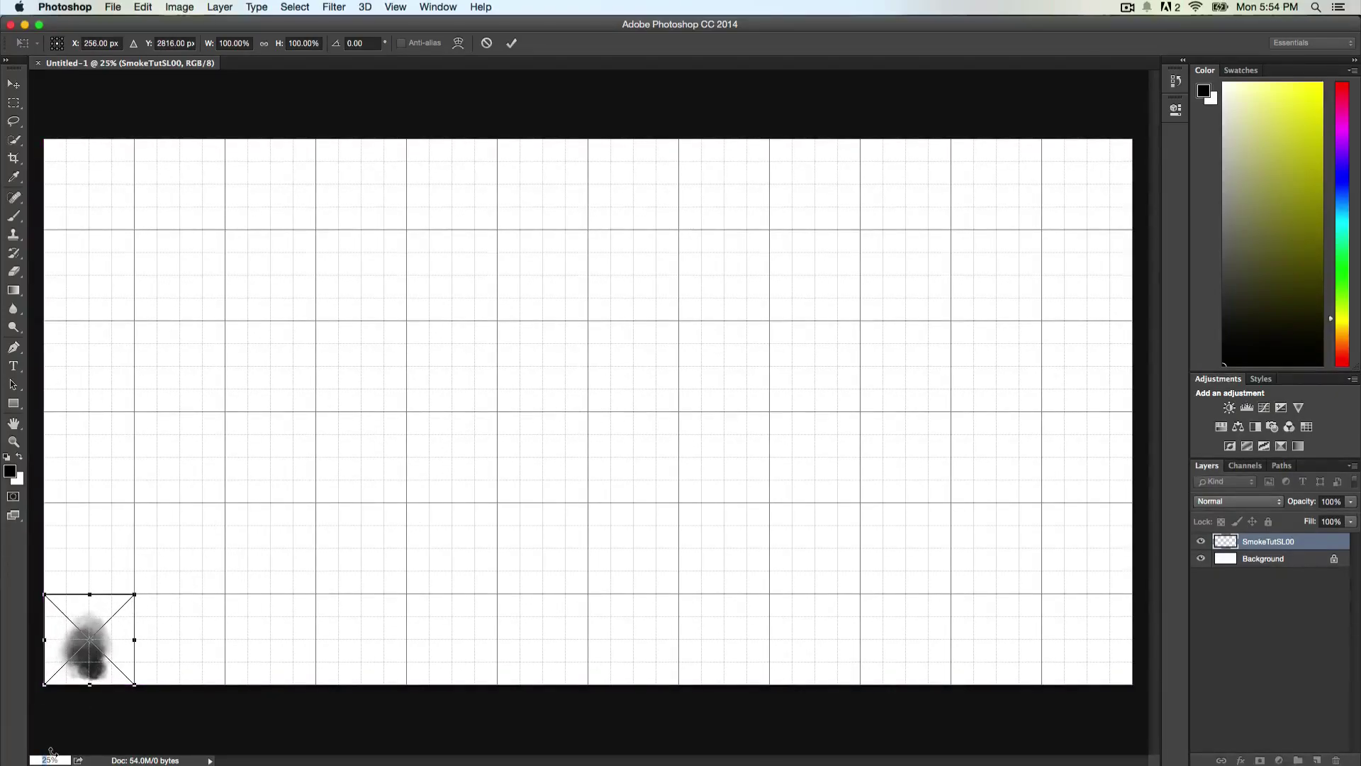
text(55)
key(Return)
scroll(414, 453, down, 3)
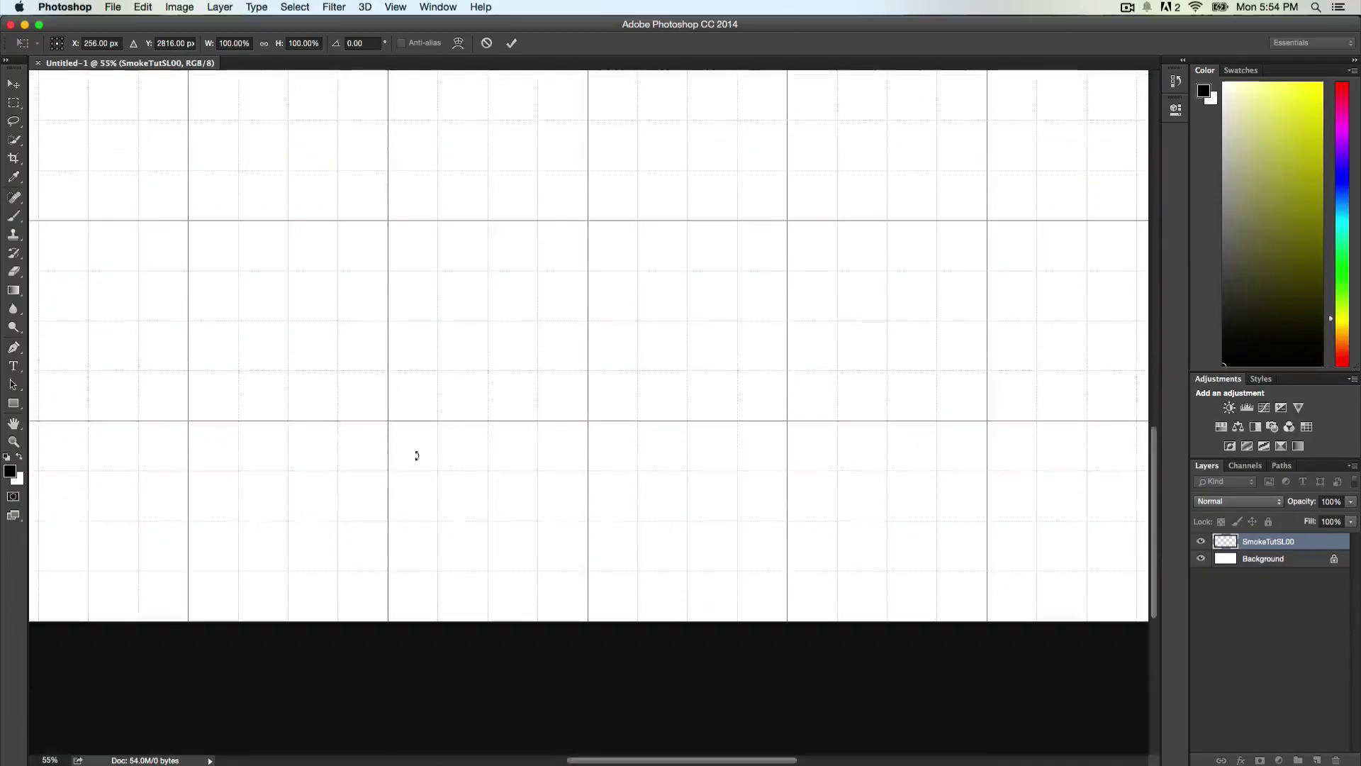
scroll(428, 723, left, 10)
scroll(466, 720, right, 5)
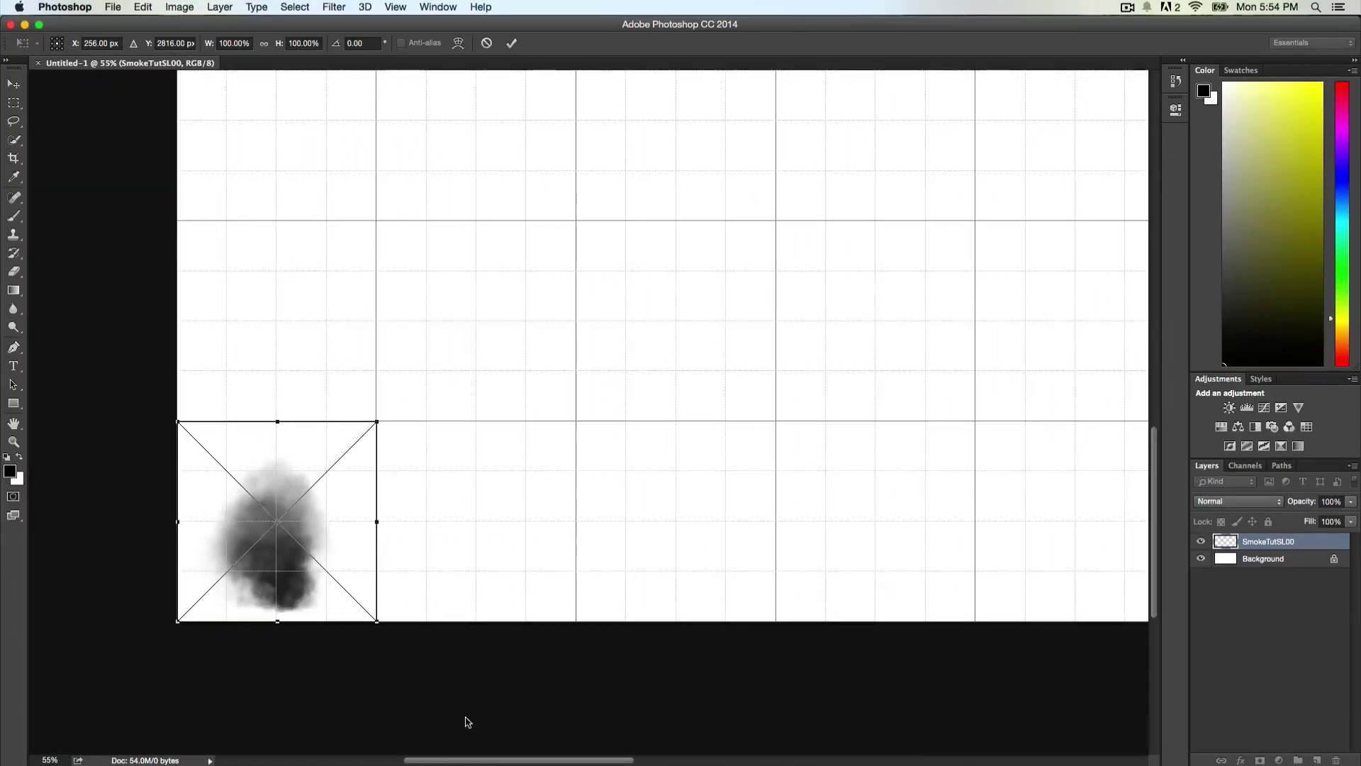
key(Return)
- Position frames SmokeTutSL01 through SmokeTutSL04 side by side in the second to fifth cells of the grid's bottom row
drag(602, 377, 516, 449)
key(Return)
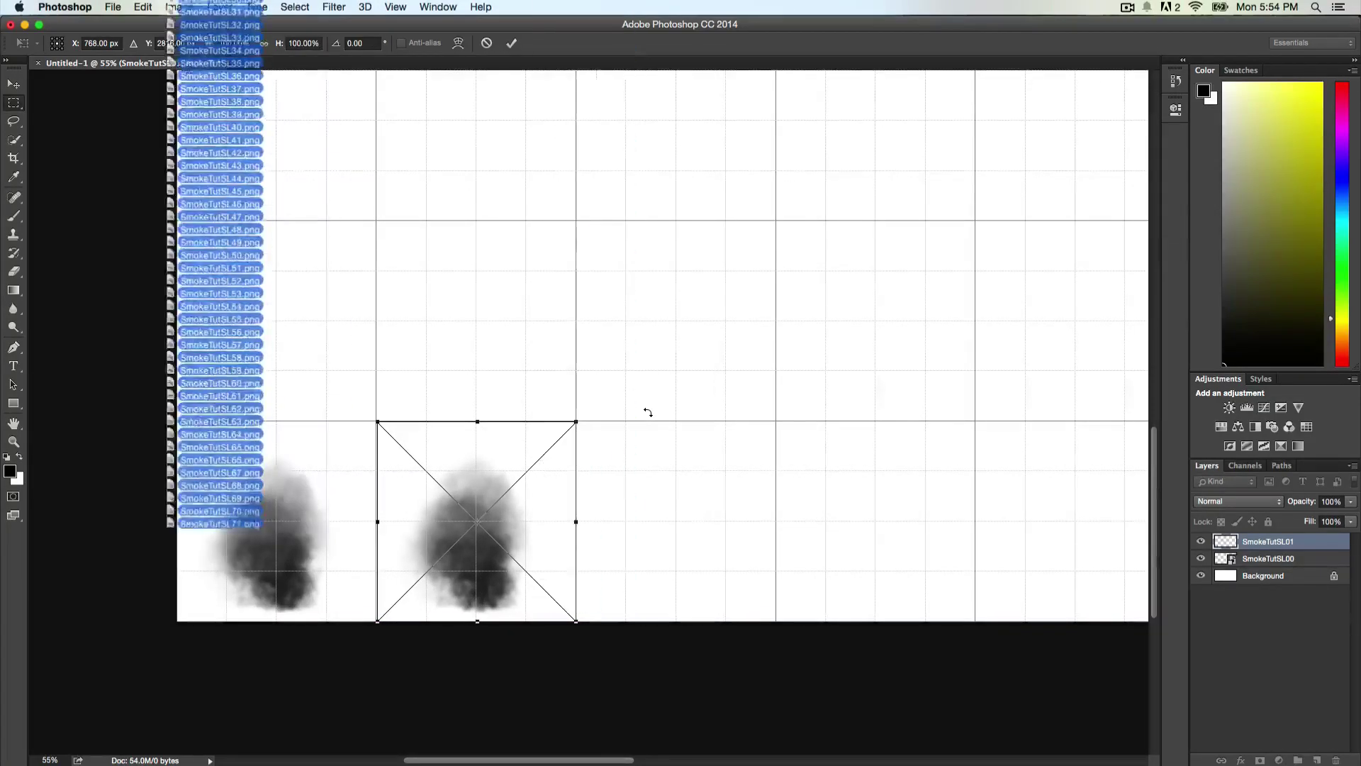
drag(599, 366, 687, 474)
key(Return)
drag(603, 336, 894, 447)
scroll(895, 447, down, 5)
scroll(894, 446, up, 5)
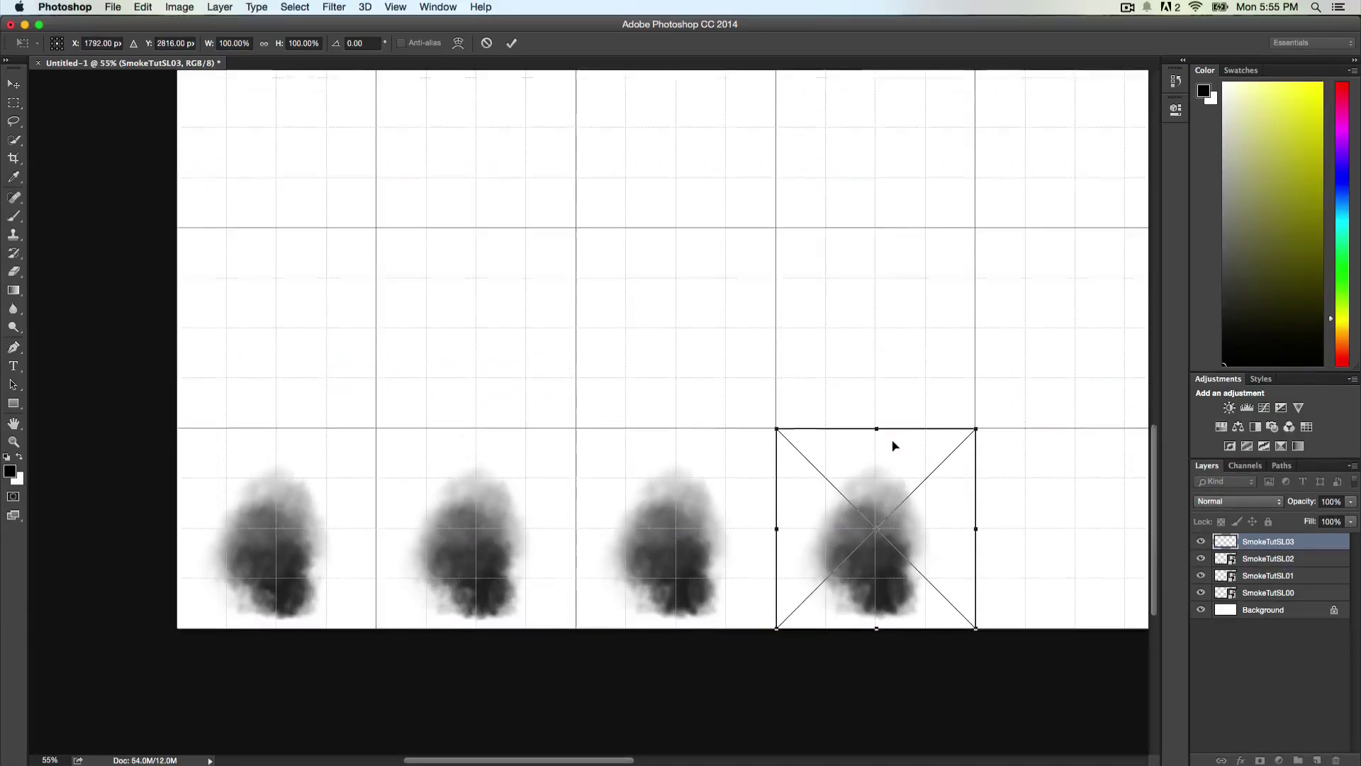
key(Return)
drag(593, 332, 1079, 471)
drag(494, 760, 586, 760)
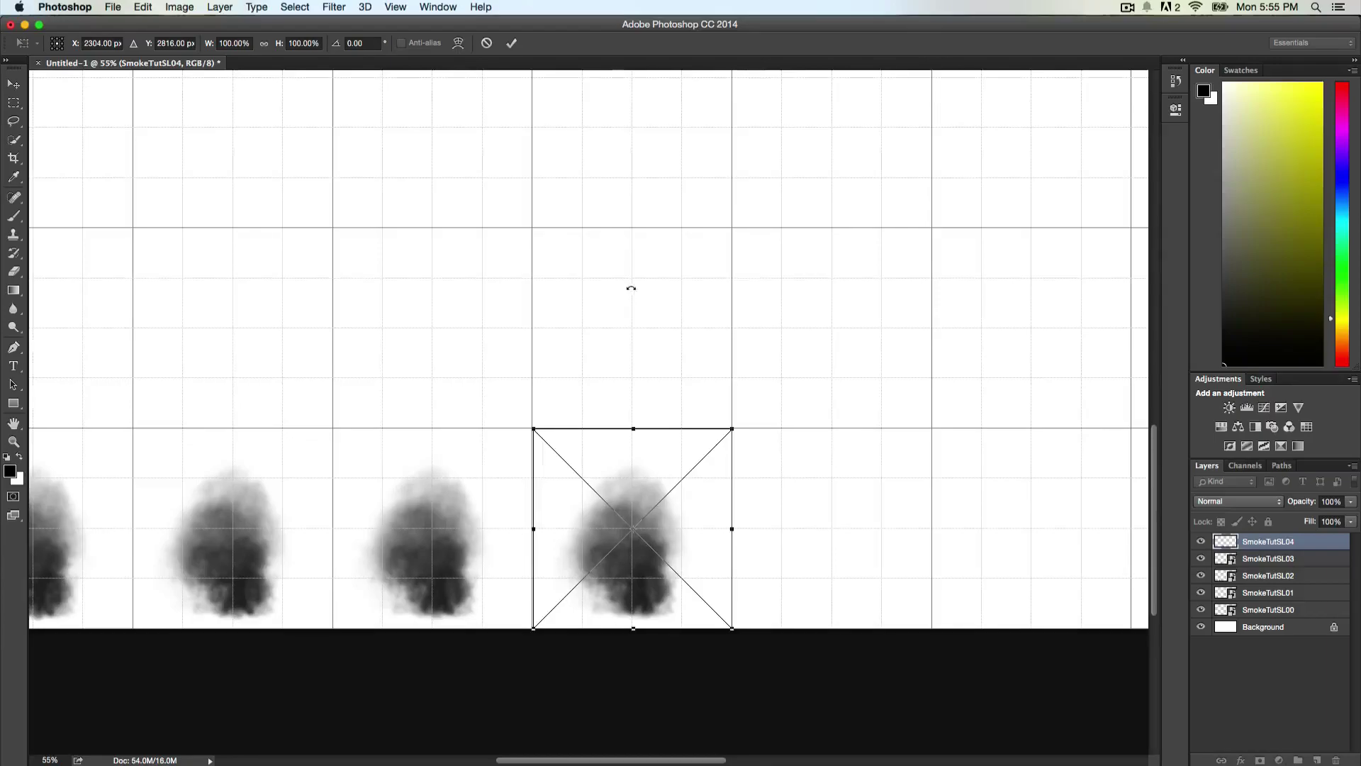
drag(592, 454, 593, 456)
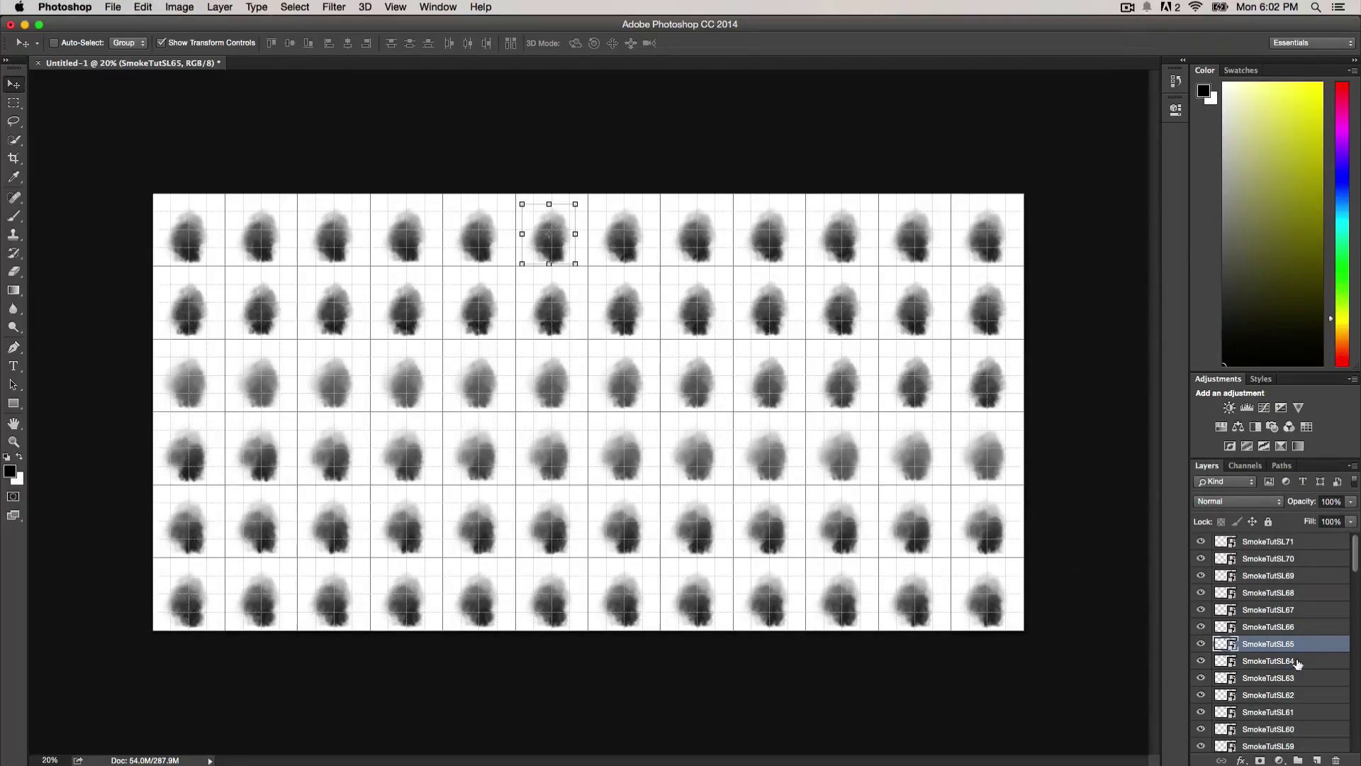
- Hide the white Background layer beneath the 72 smoke frame layers to give the sprite sheet a transparent background
scroll(1298, 663, down, 15)
scroll(1298, 663, down, 2)
click(1201, 743)
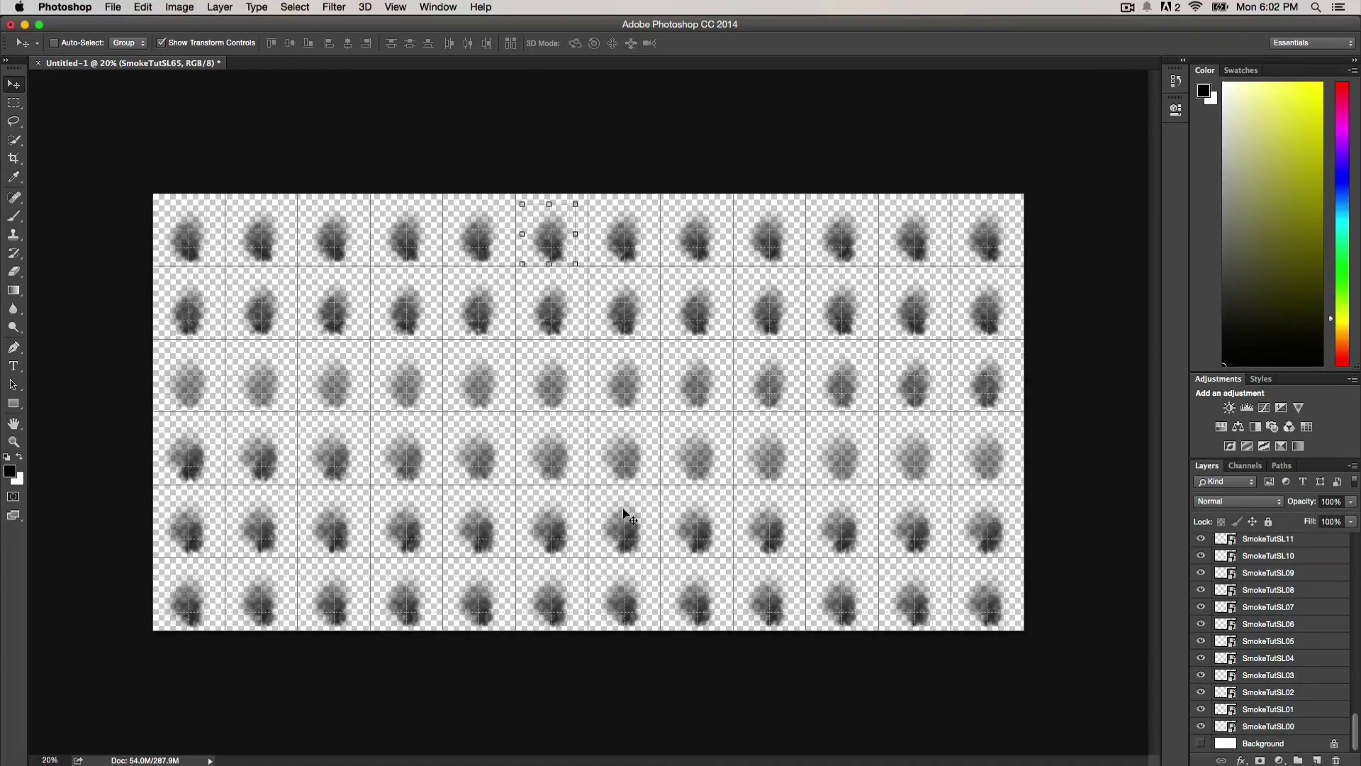
click(113, 8)
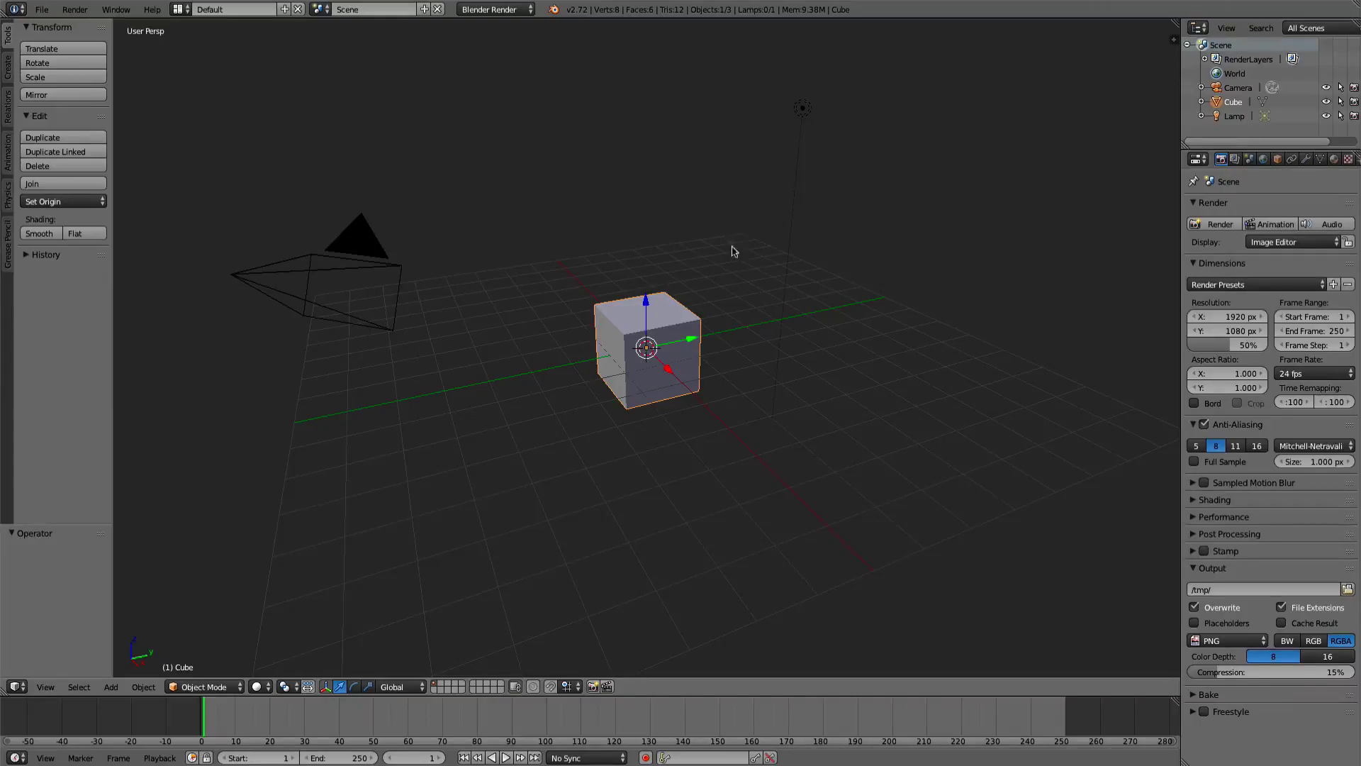
- Set Blender's render engine to Blender Game and its shading mode to GLSL
click(496, 10)
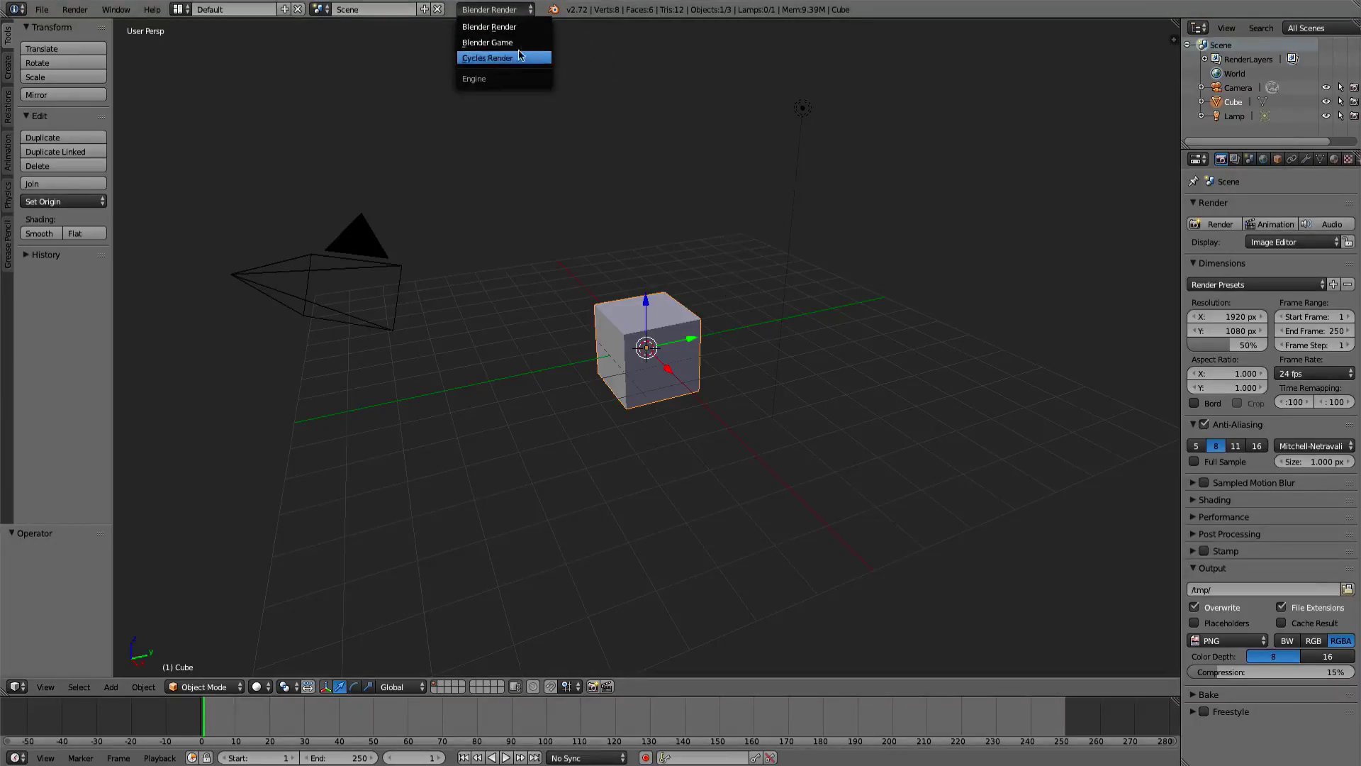
click(497, 42)
drag(1170, 411, 980, 411)
scroll(1007, 419, down, 4)
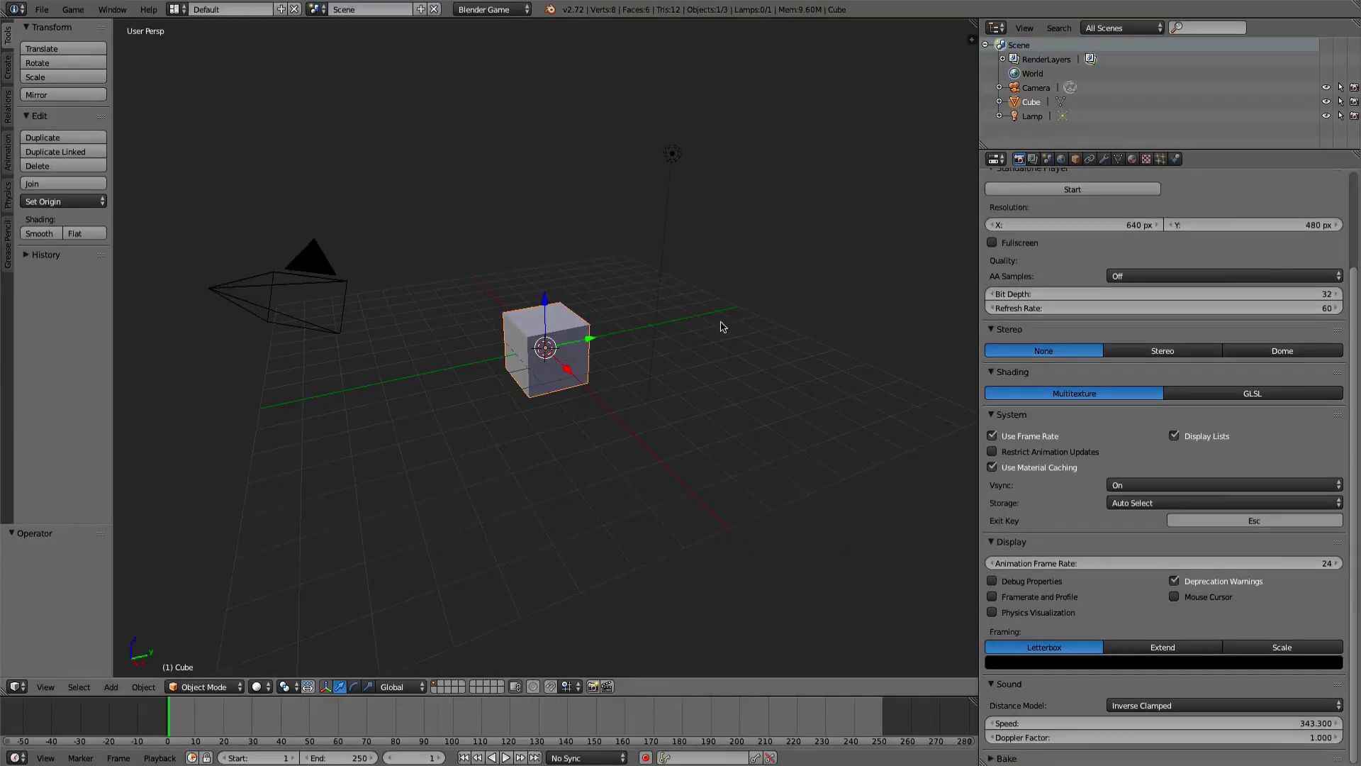
click(1225, 394)
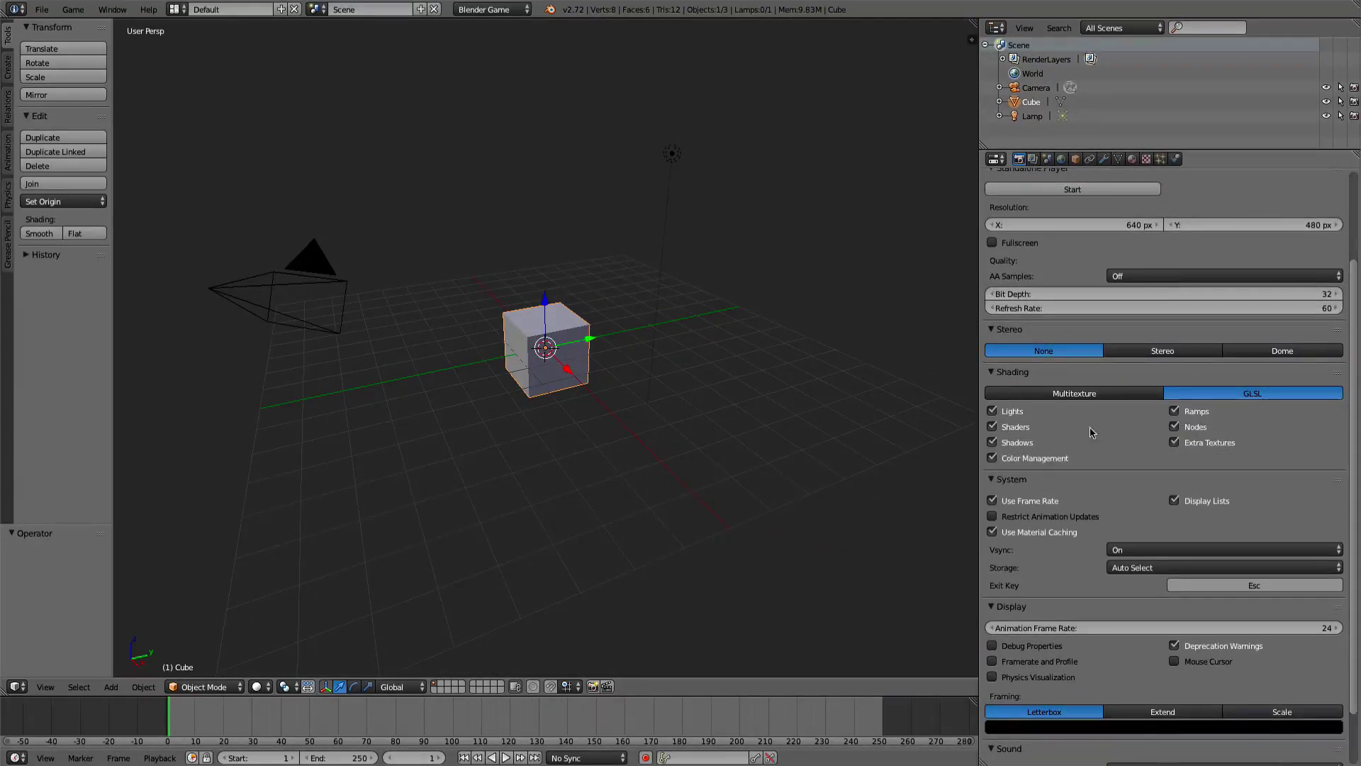
- Set the game engine's animation frame rate to 60
scroll(1091, 432, down, 2)
click(1256, 565)
text(60)
key(Return)
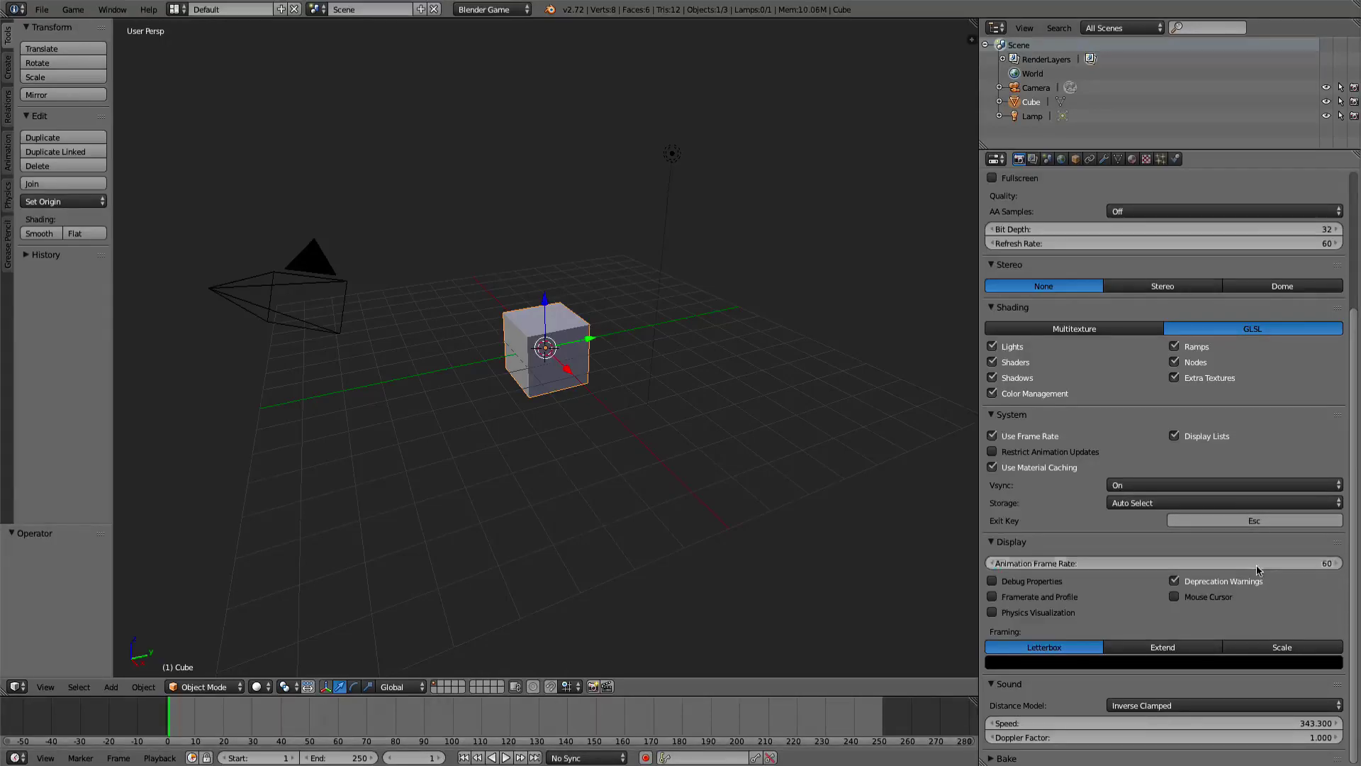
- Narrow the properties area slightly and delete the default cube from the scene
drag(1007, 516, 1062, 516)
scroll(578, 168, down, 3)
scroll(578, 168, up, 3)
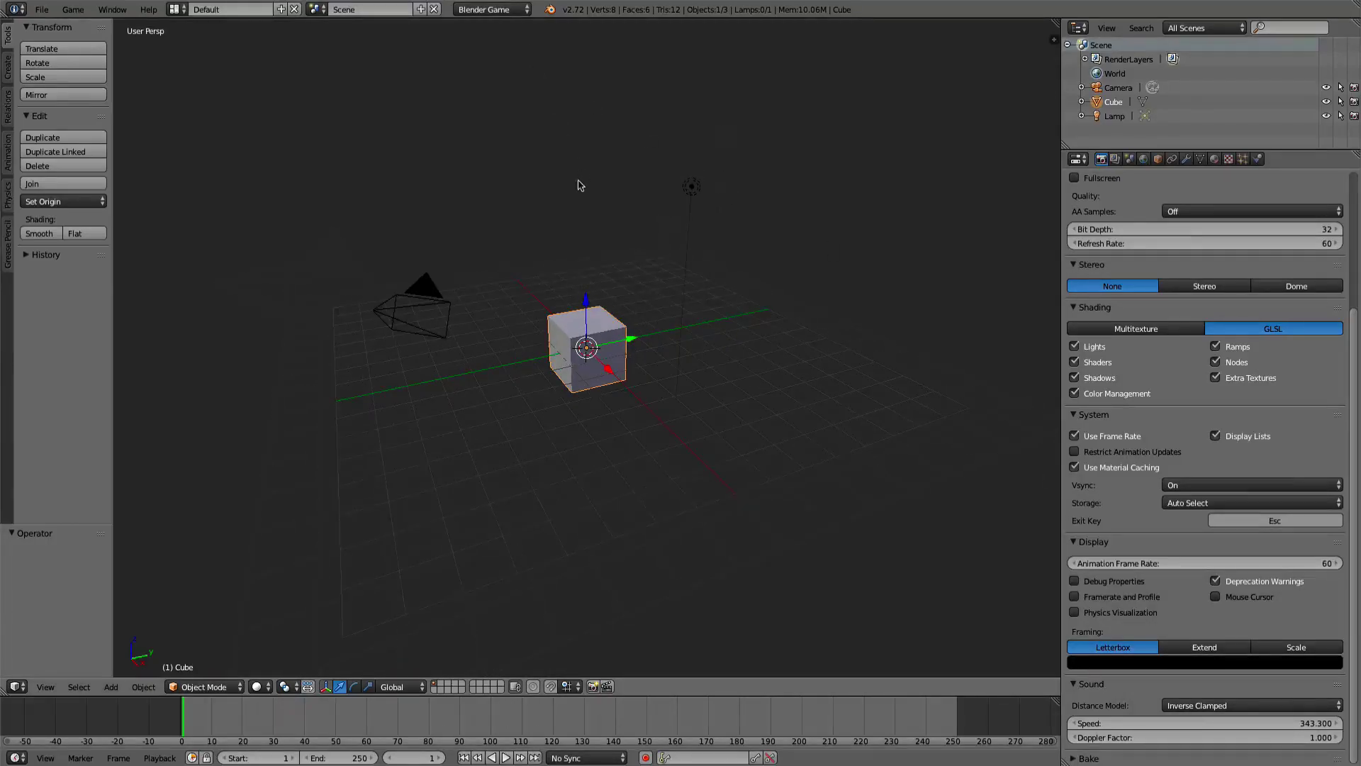
key(x)
click(533, 213)
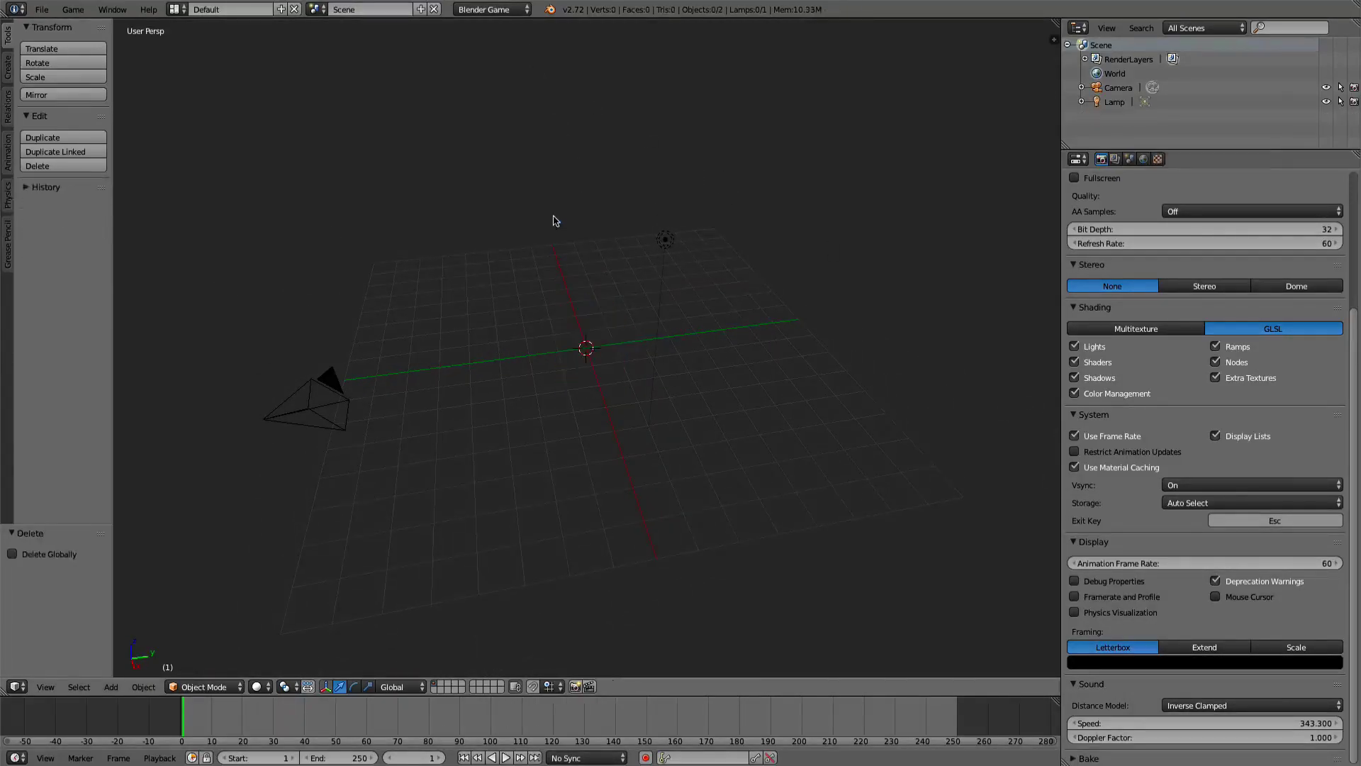
- Locate Images as Planes among the addable meshes, view the add-ons section of the user preferences, and close the preferences
key(shift+a)
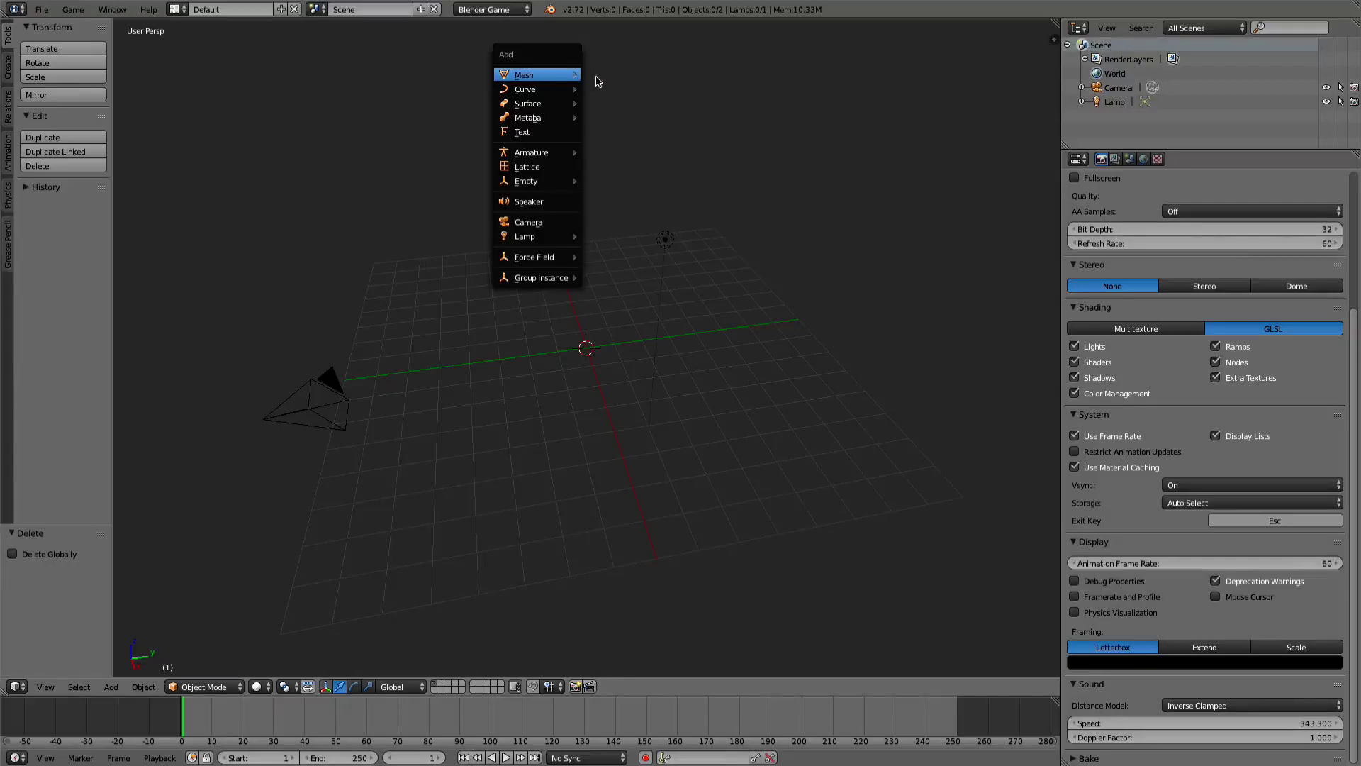
key(shift+a)
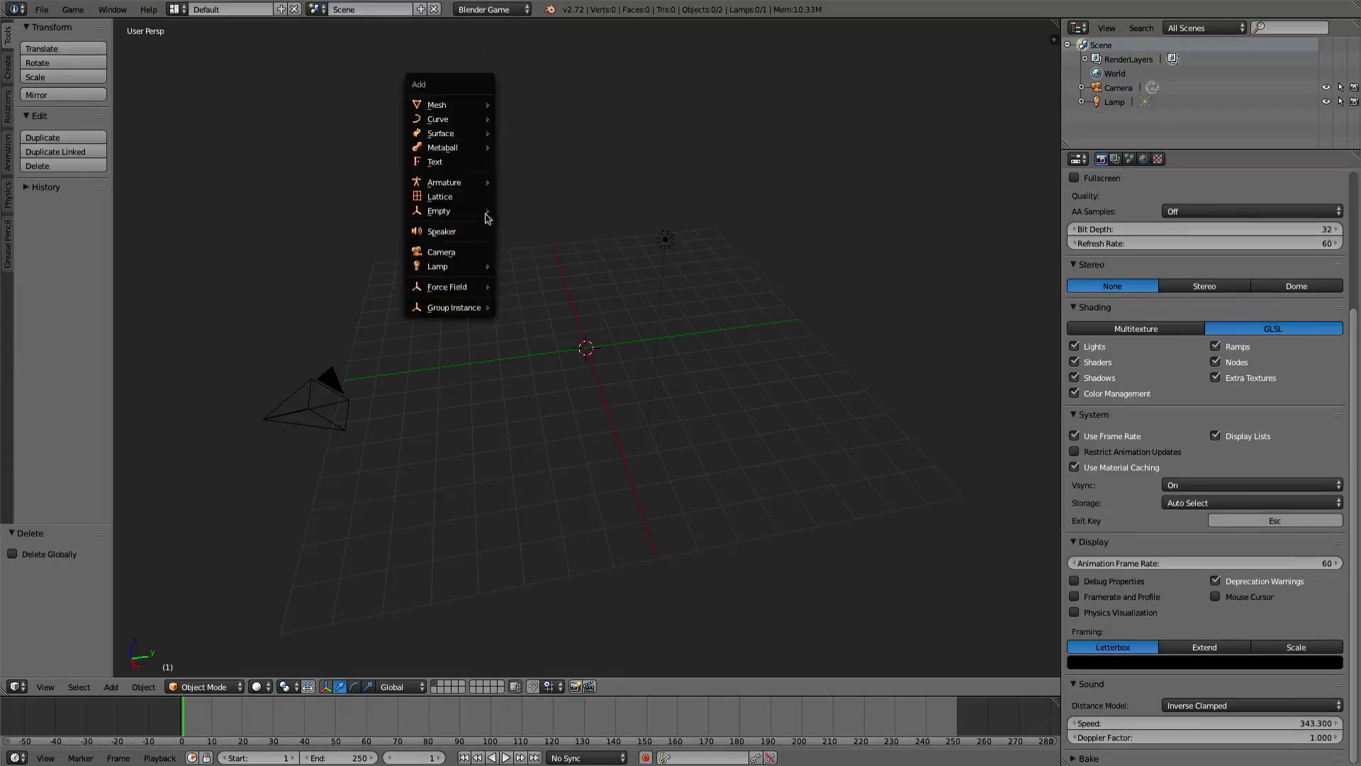
mouse_move(472, 107)
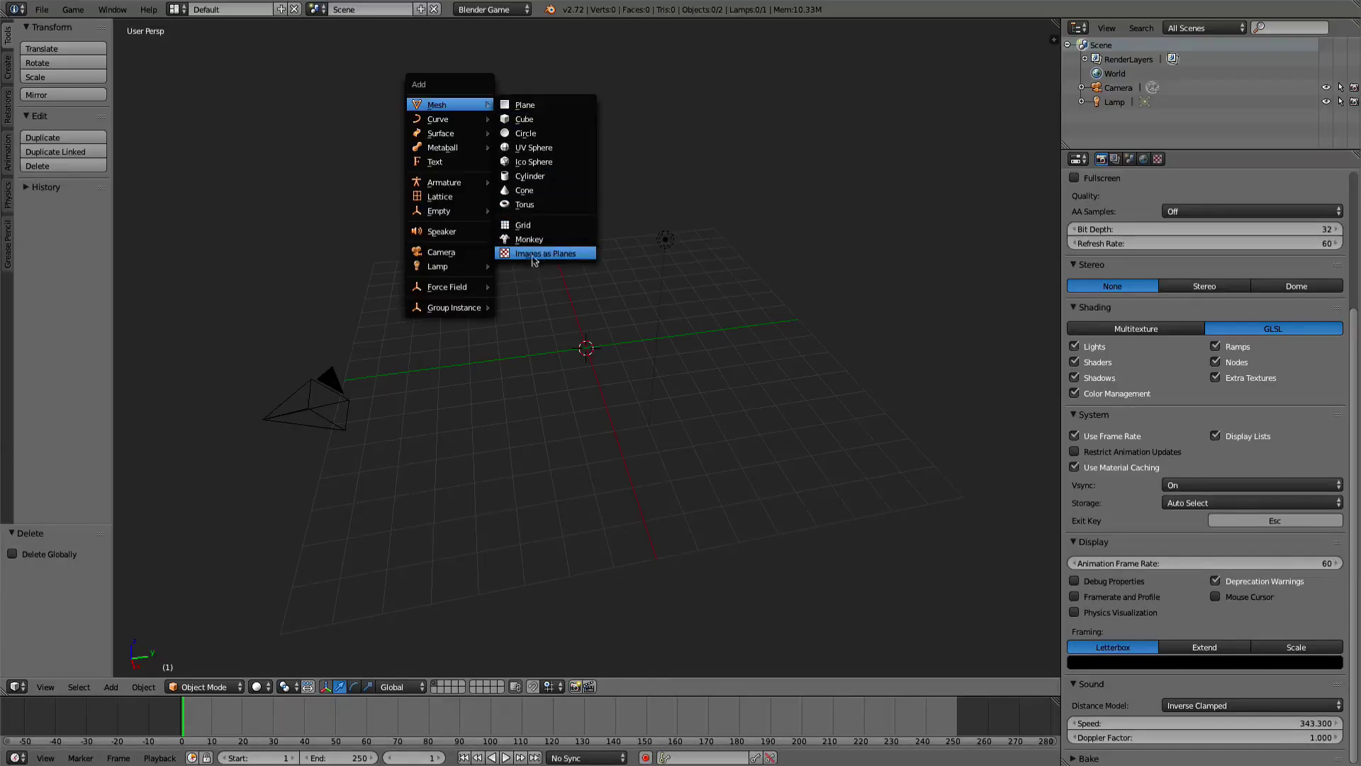
click(42, 9)
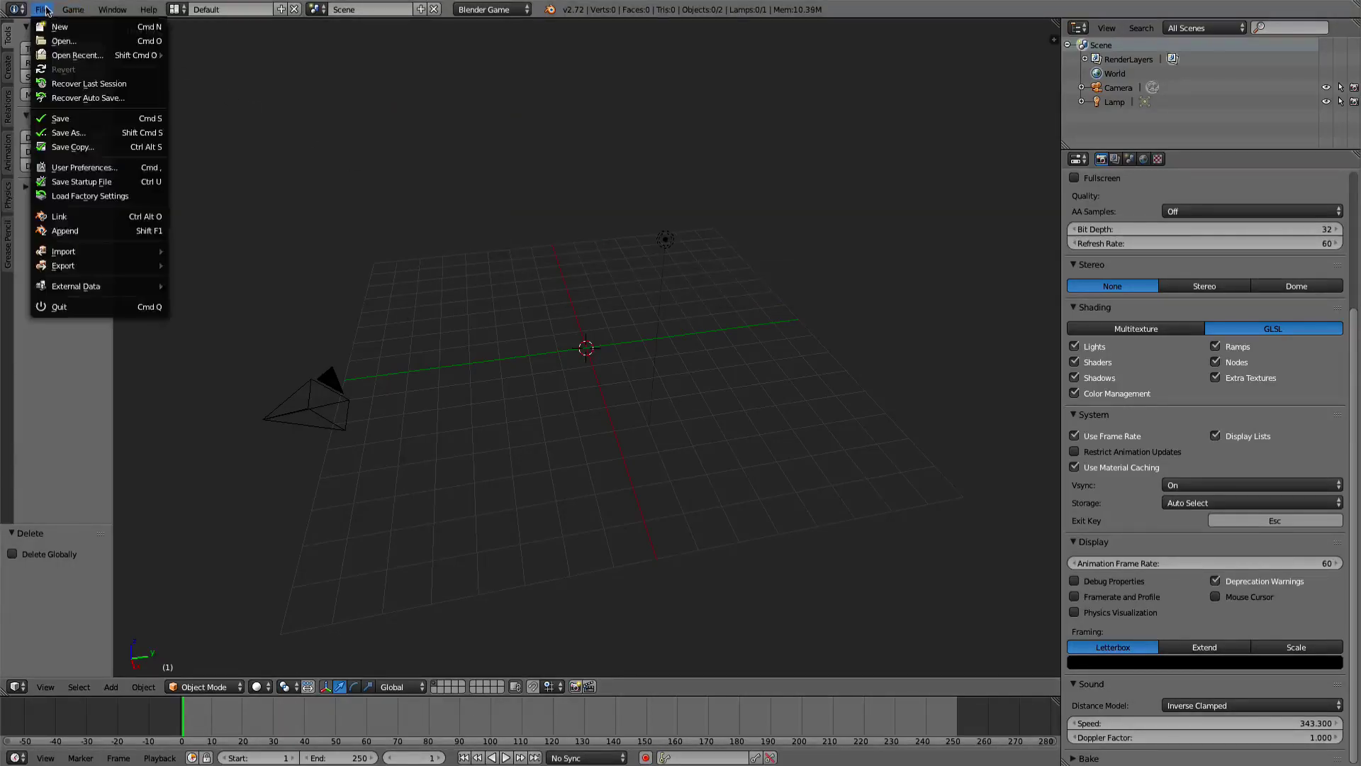
click(95, 171)
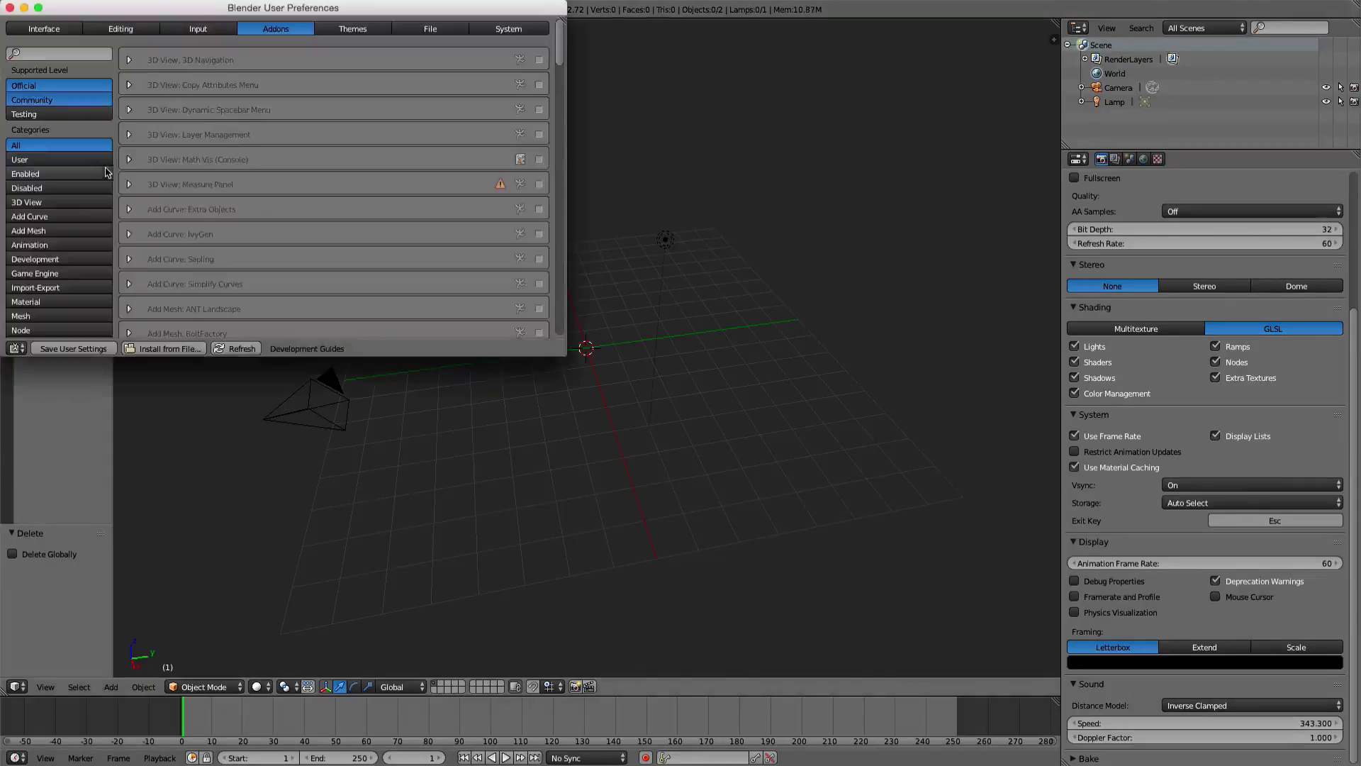
click(9, 11)
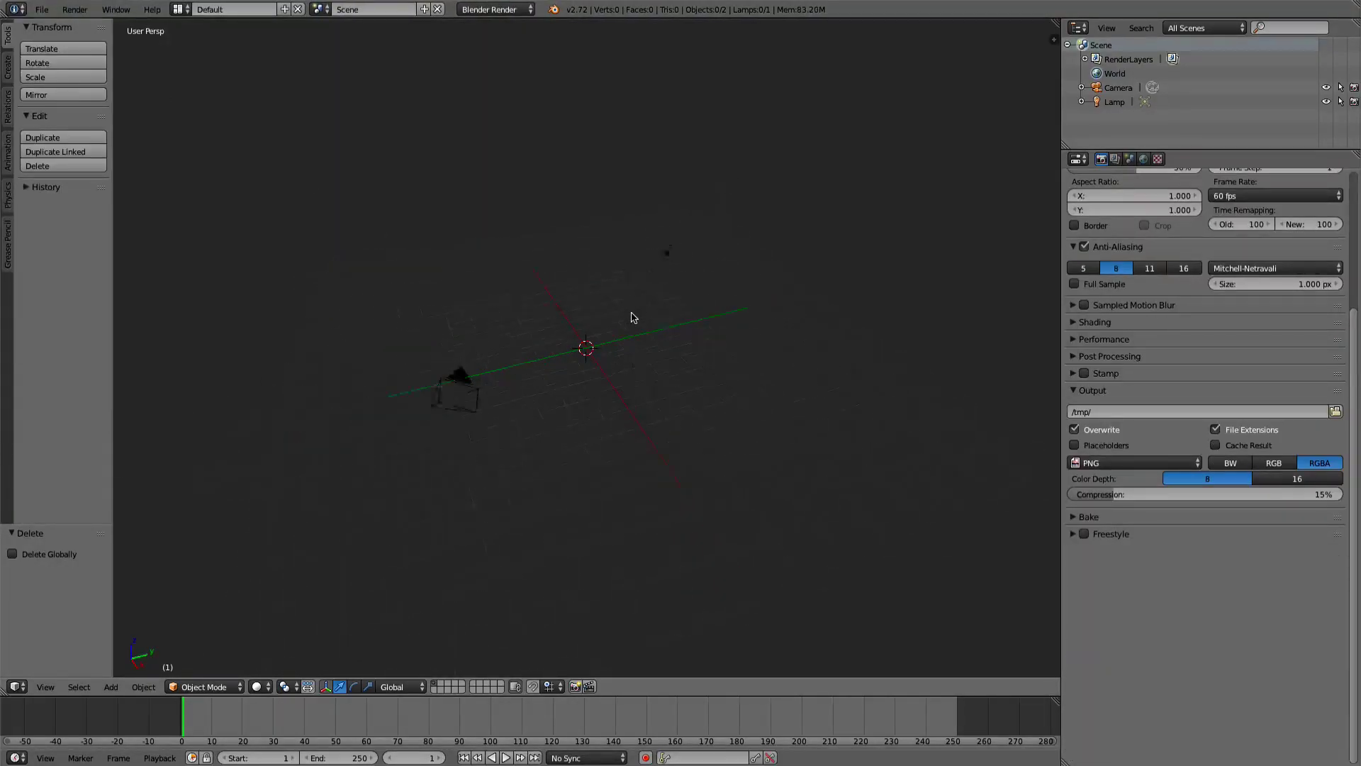
- Start an Images as Planes import and select Smoke Seamless.png in the Smoke tutorial folder
key(shift+a)
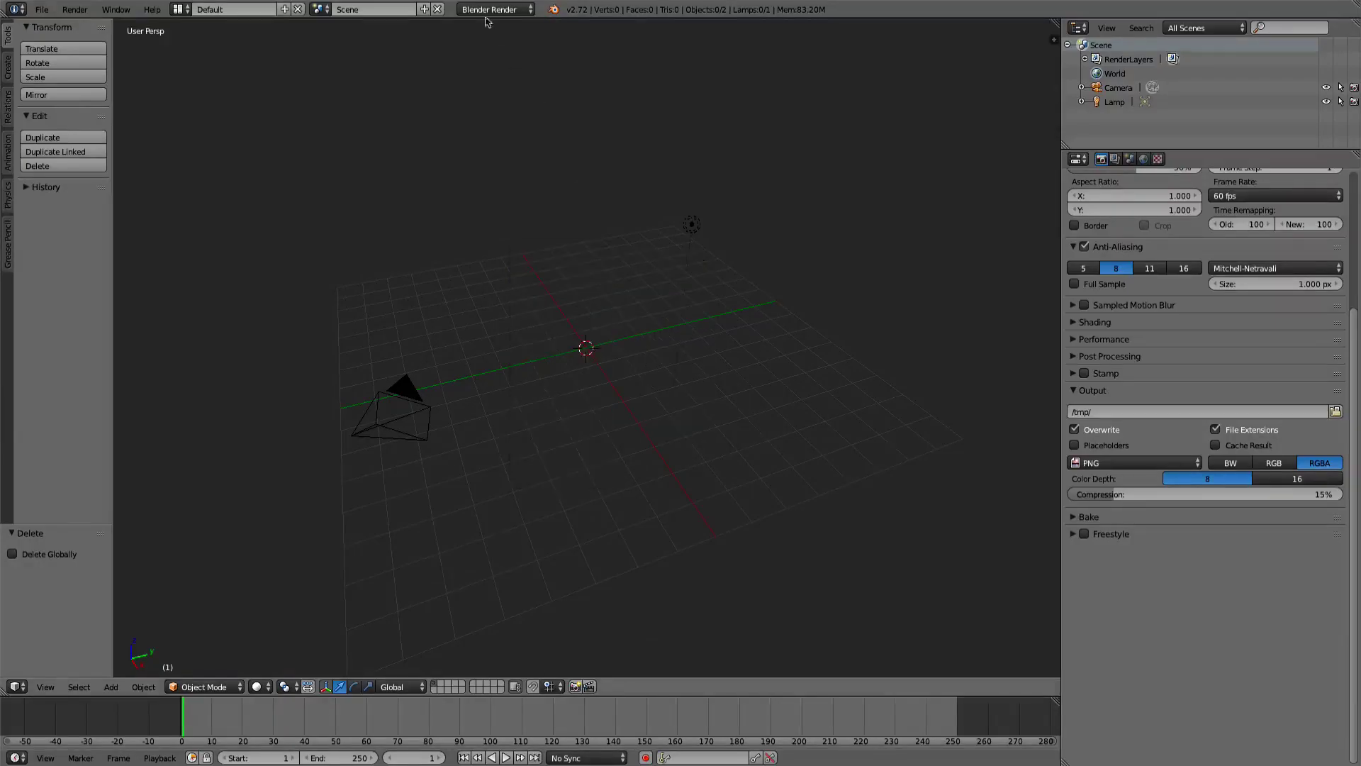
key(shift+a)
mouse_move(582, 240)
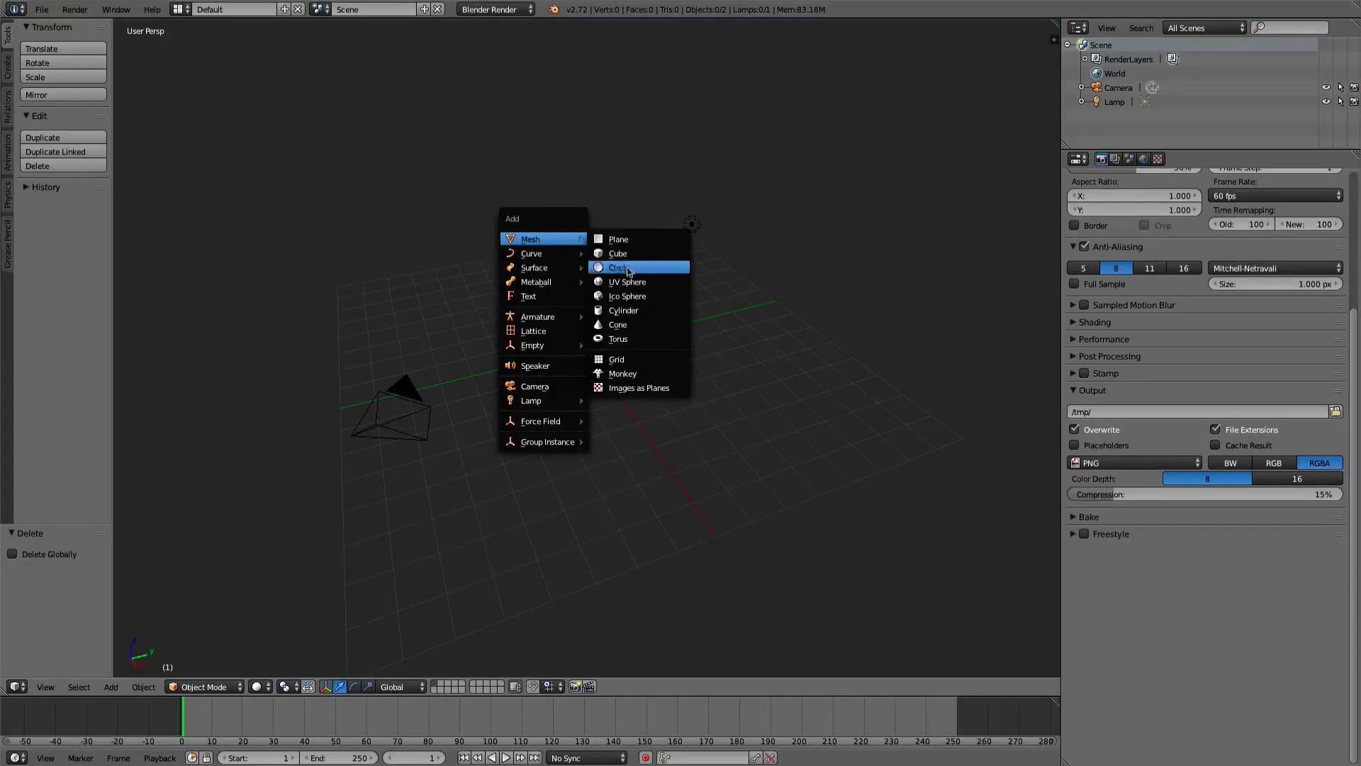
click(634, 388)
scroll(89, 471, down, 8)
scroll(89, 473, up, 8)
click(234, 124)
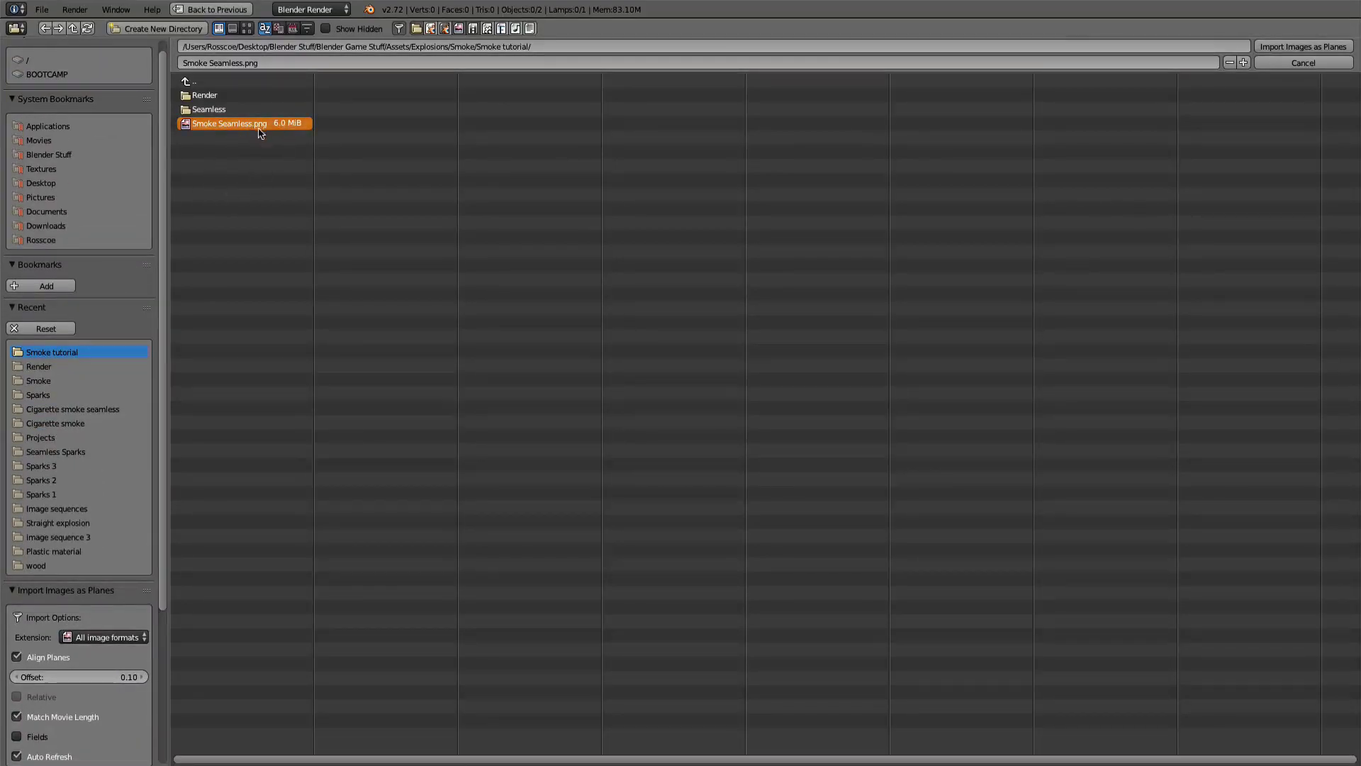
- Enable Shadeless and Use Alpha with Z Transparency in the material settings, and import the image as a plane
scroll(90, 370, down, 7)
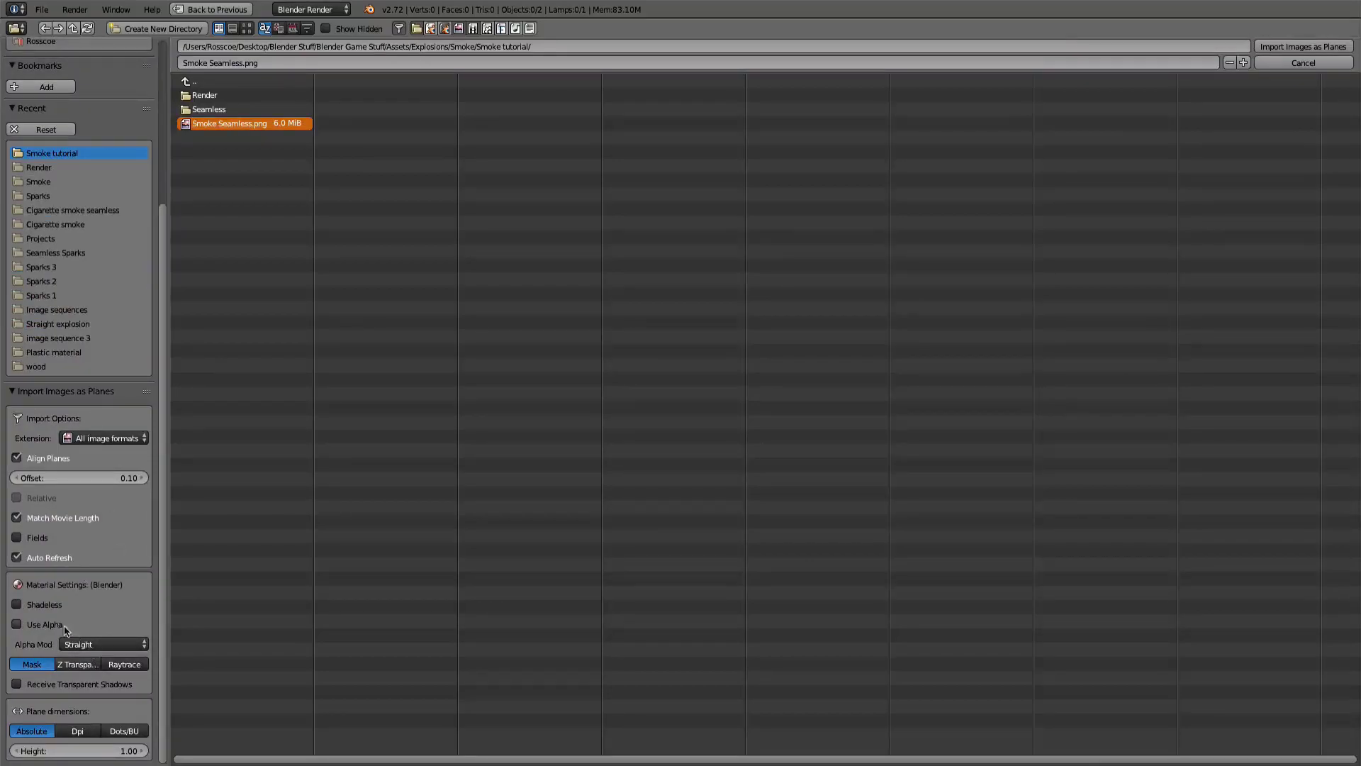
click(78, 664)
click(16, 604)
click(17, 624)
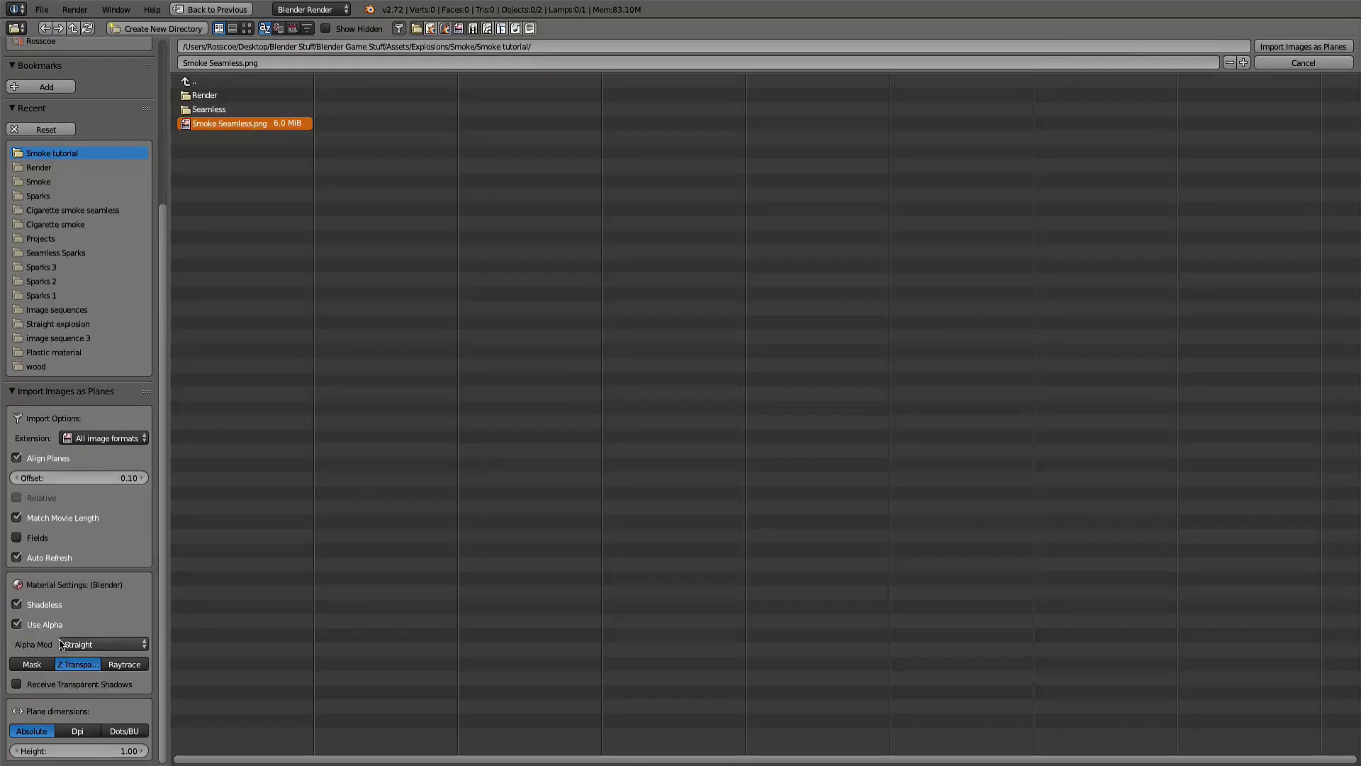
click(1302, 48)
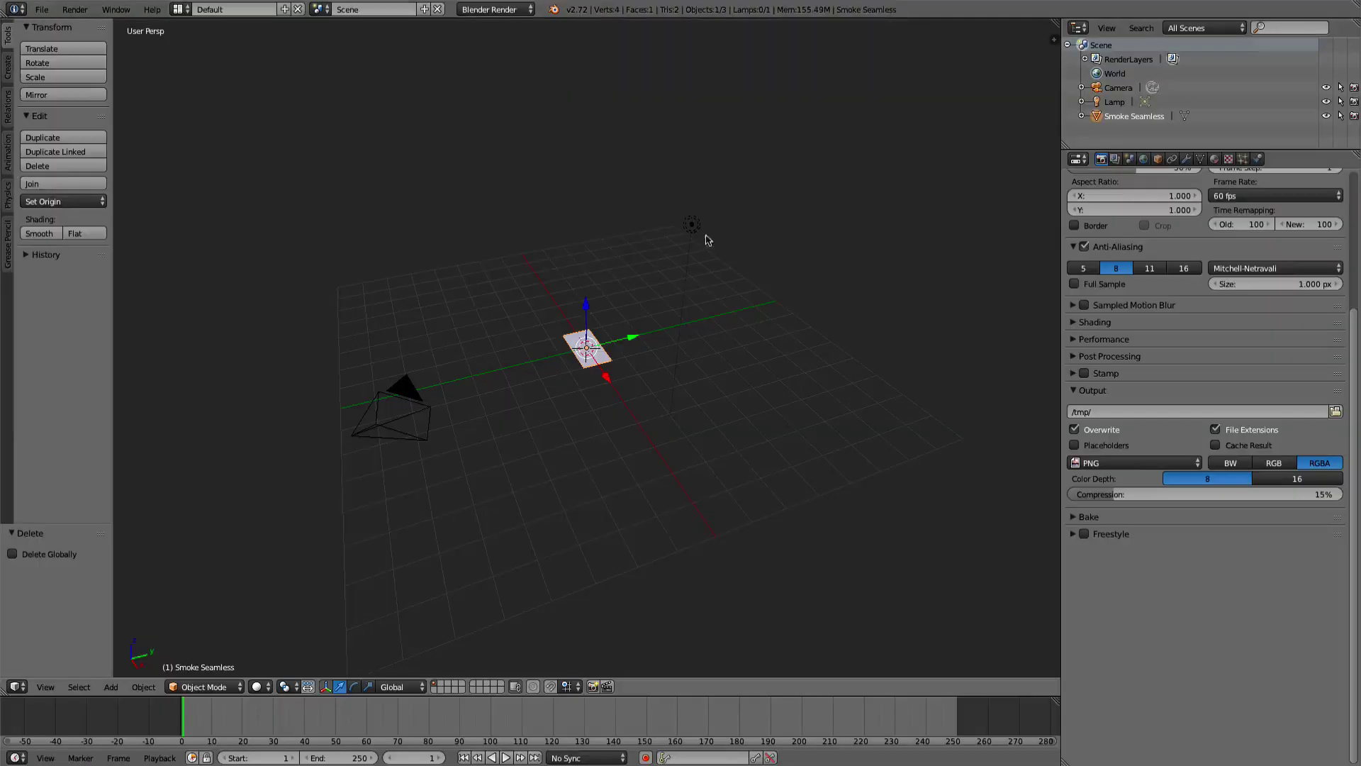
- Switch the 3D viewport to Material shading
scroll(605, 329, up, 8)
scroll(605, 329, down, 2)
middle_drag(605, 328, 663, 374)
click(259, 687)
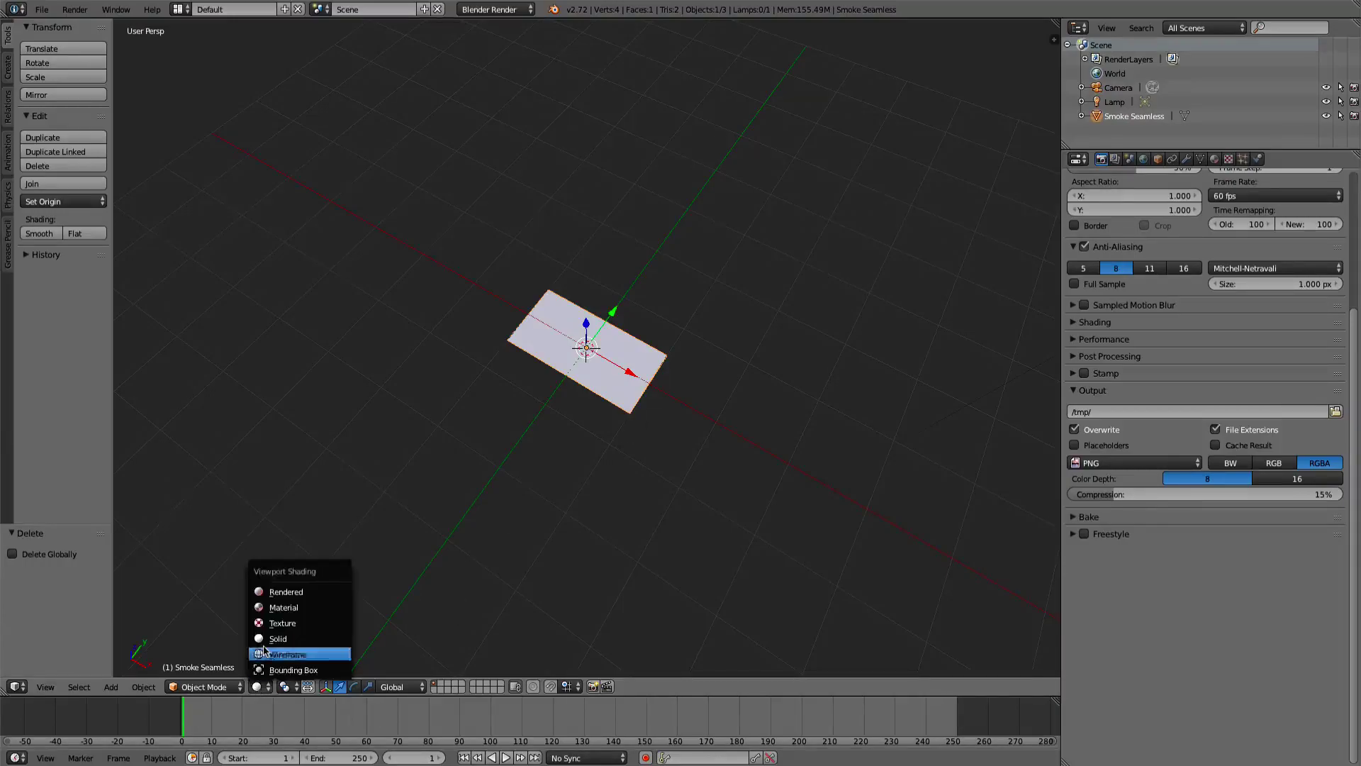
- Scale the Smoke Seamless plane by a factor of 4
scroll(708, 280, down, 6)
middle_drag(706, 300, 675, 296)
text(s)
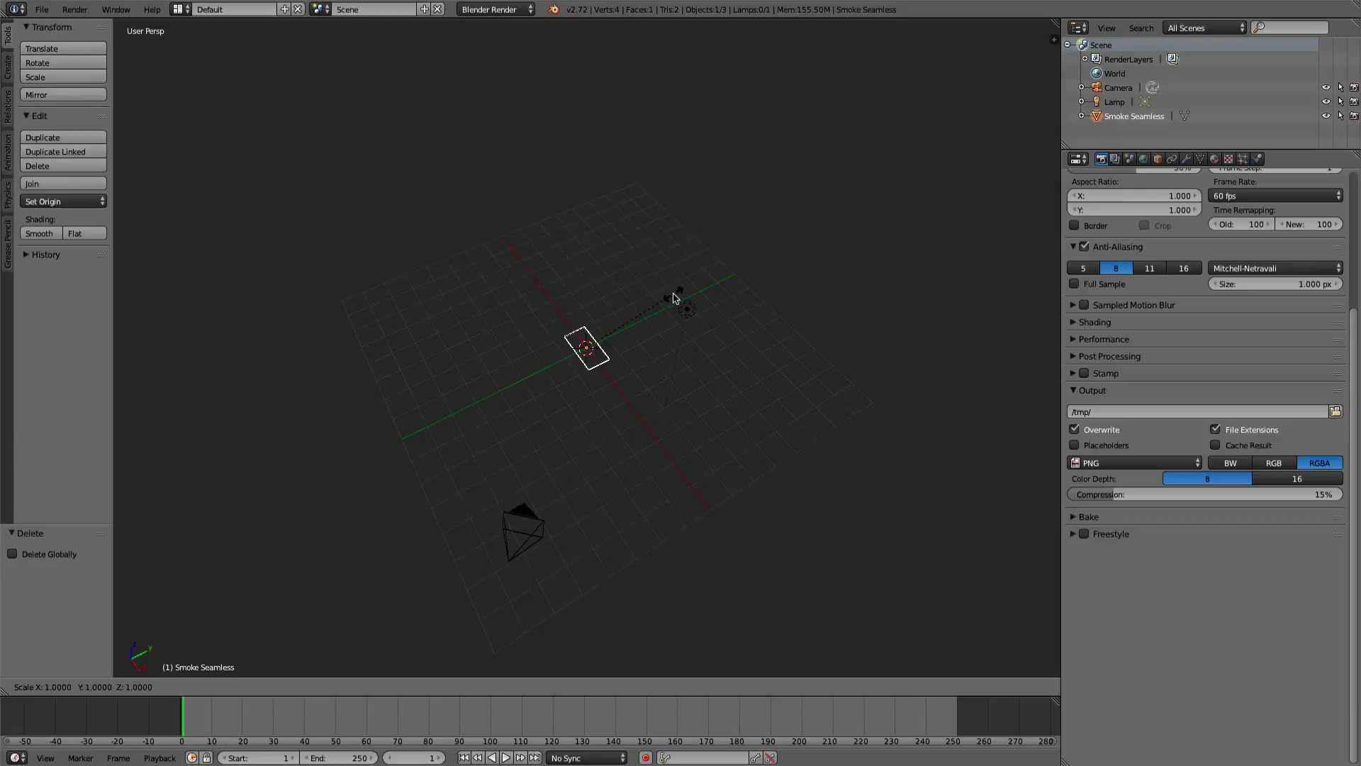
text(4)
key(Return)
- Rotate the plane -90° upright in the right view, and turn it in the top view to align with the Y axis
key(KP_3)
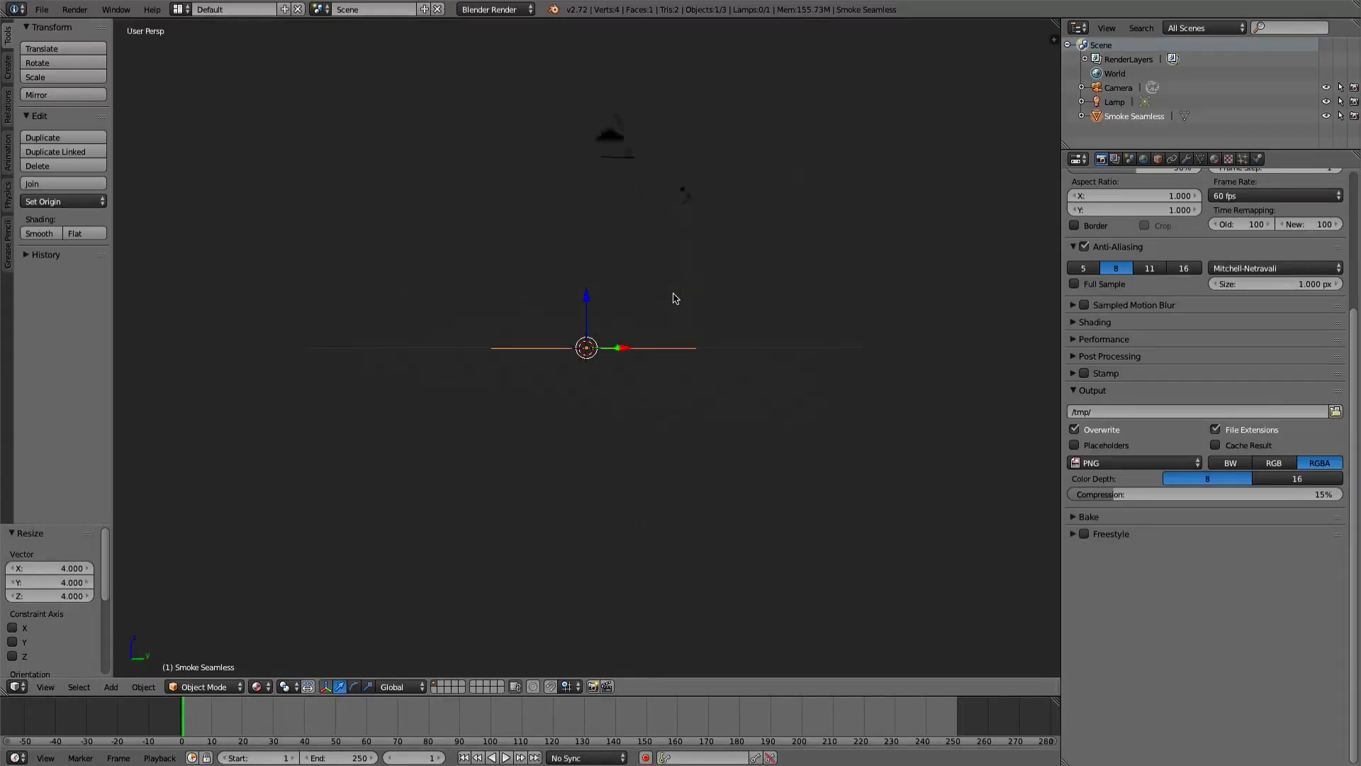
key(ctrl+KP_3)
key(KP_3)
key(r)
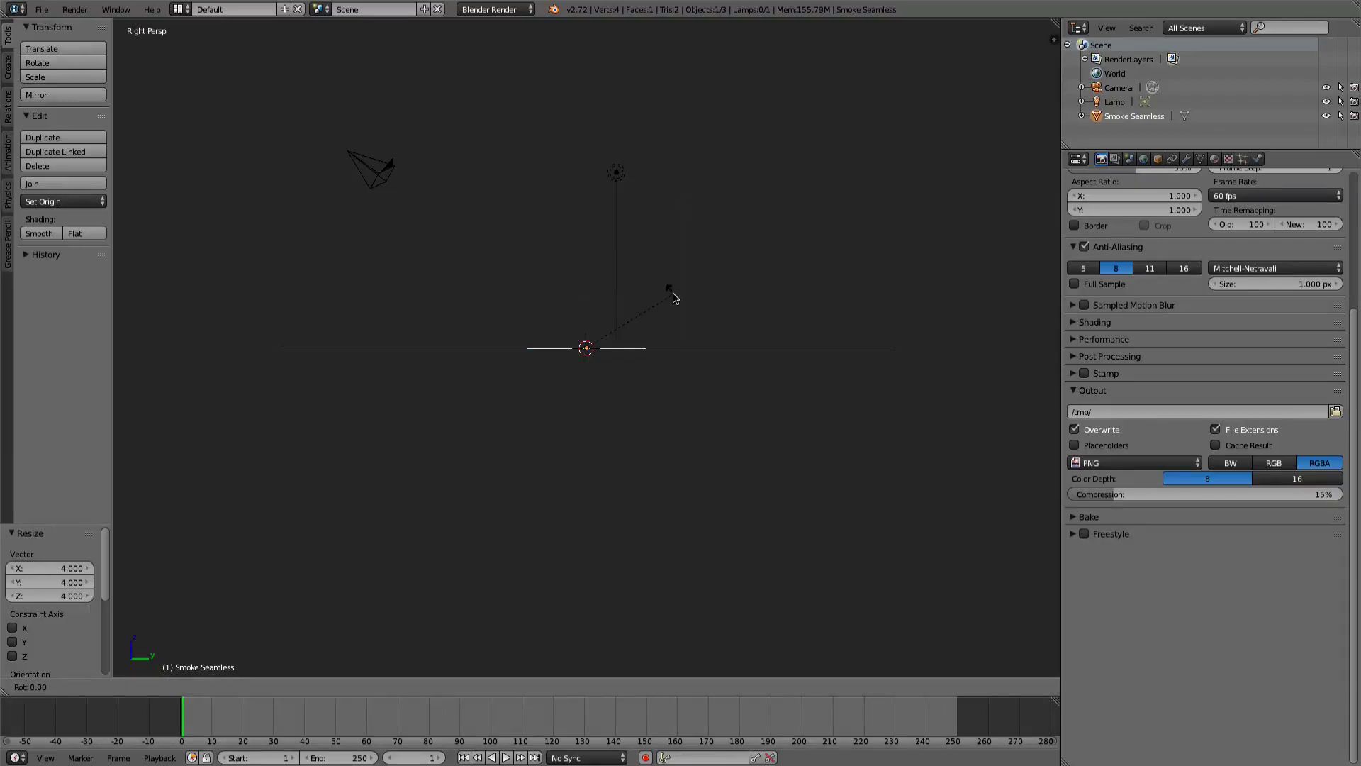
click(494, 192)
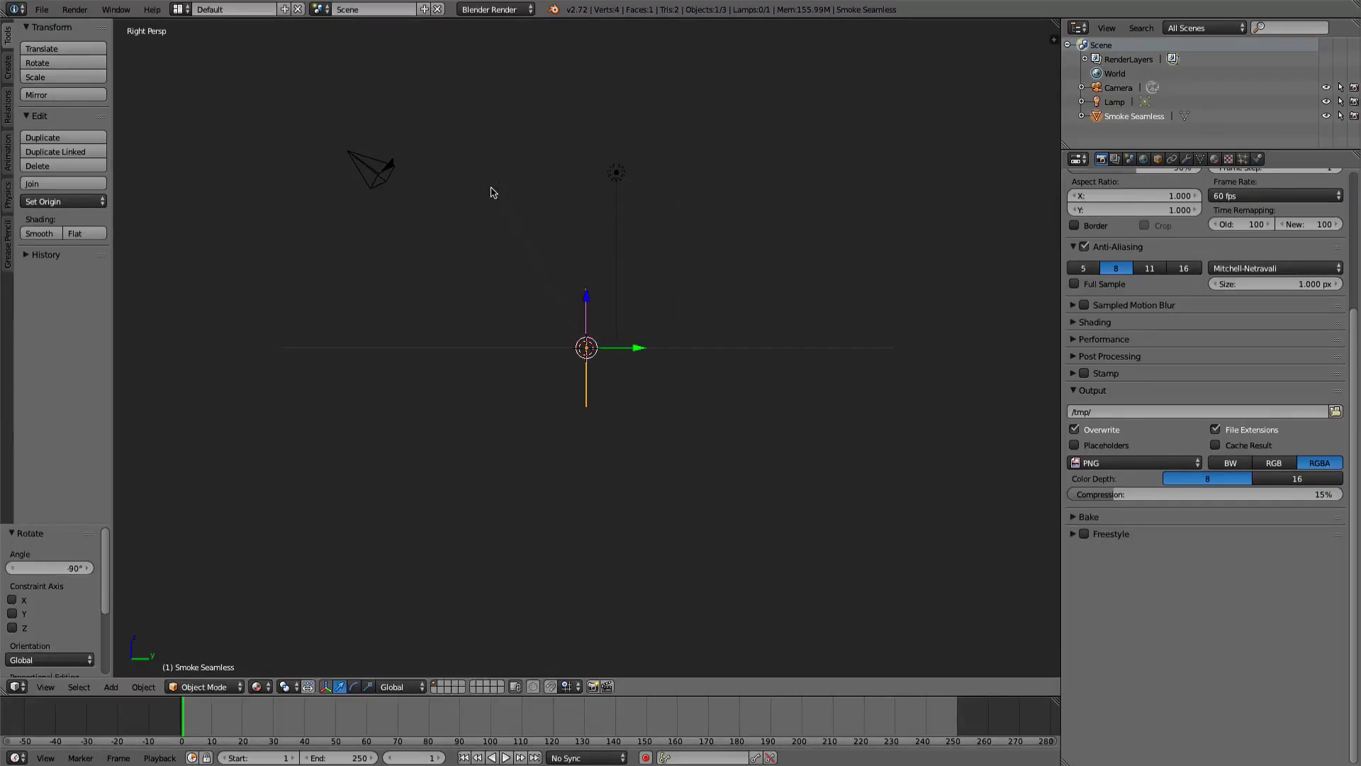
key(KP_7)
key(r)
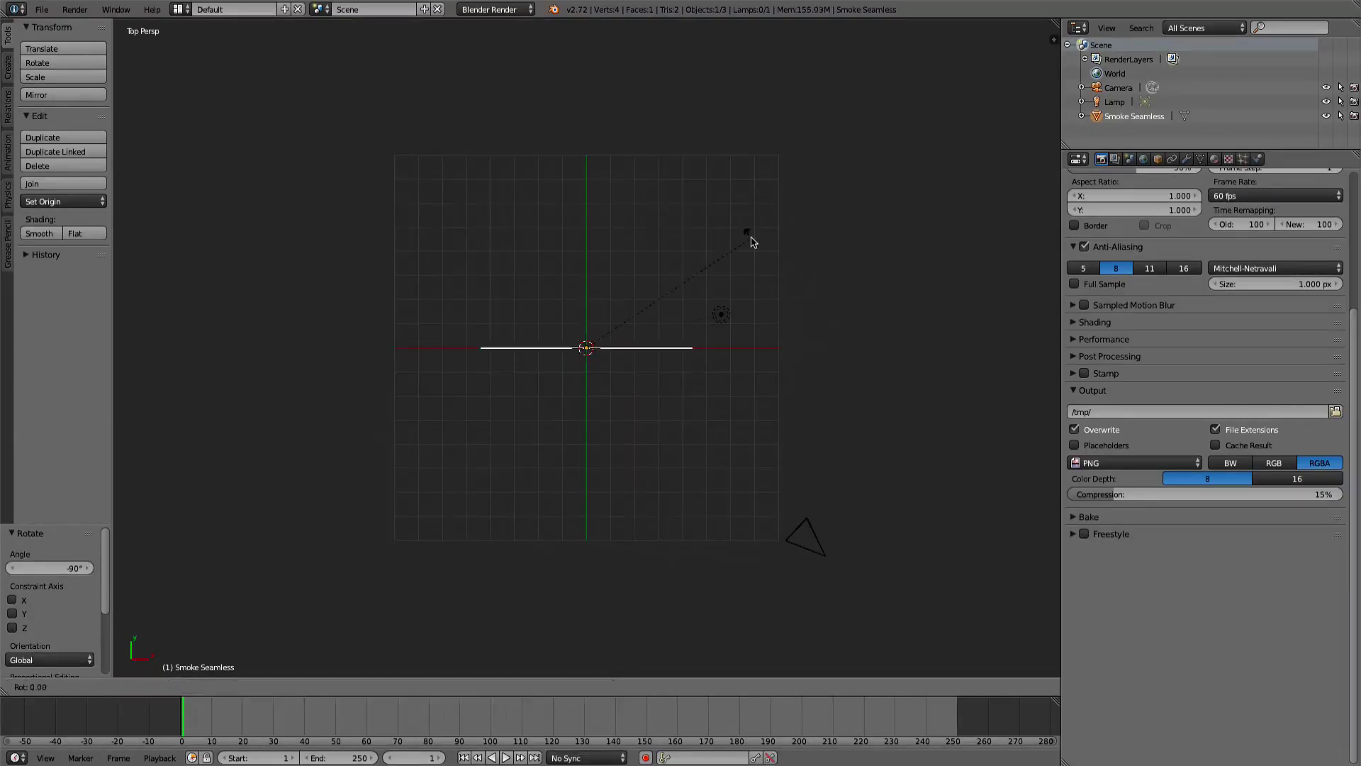
click(501, 213)
- Move the upright smoke plane 2 units up along Z so that it stands on the grid
middle_drag(501, 213, 571, 305)
drag(586, 306, 586, 264)
middle_drag(586, 264, 632, 341)
scroll(647, 303, up, 6)
scroll(645, 297, down, 4)
scroll(632, 340, up, 9)
scroll(632, 341, down, 9)
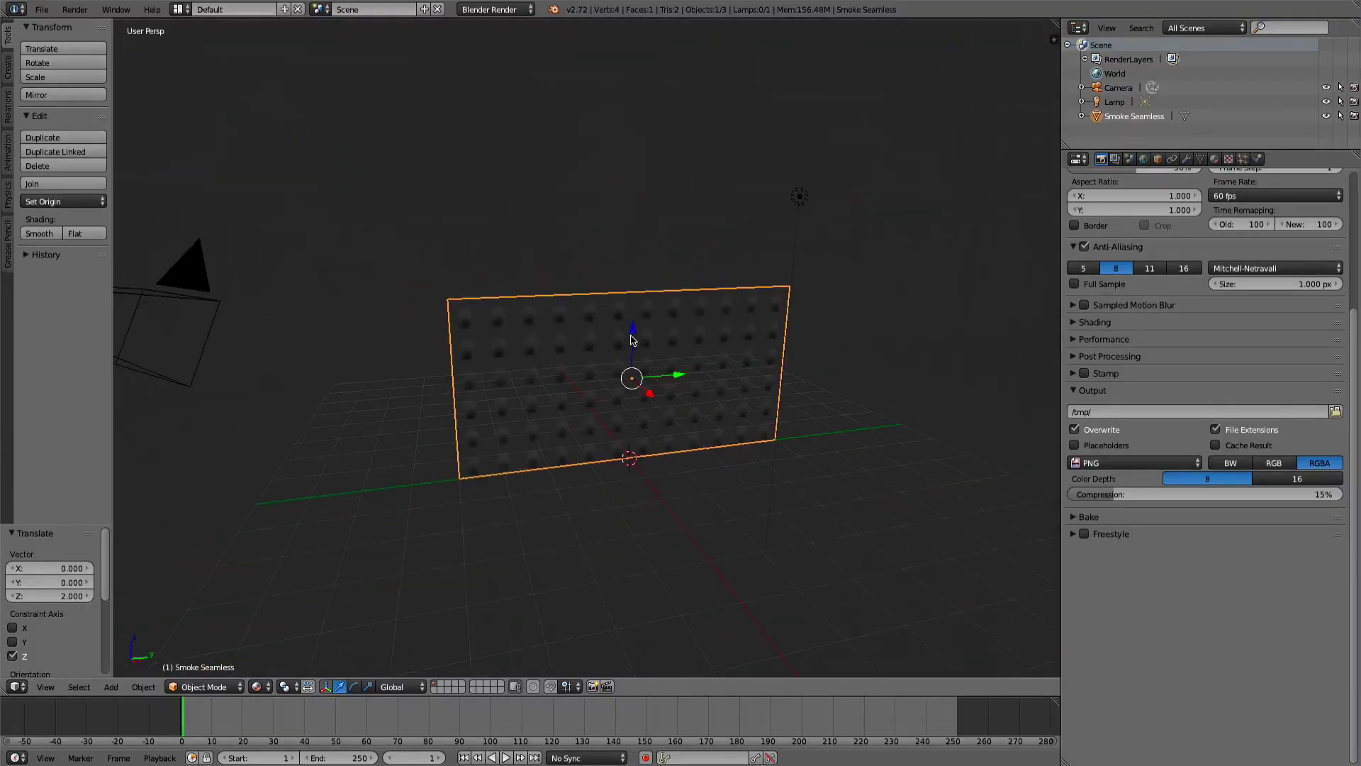
scroll(722, 397, down, 3)
mouse_move(724, 411)
middle_down()
mouse_move(684, 383)
mouse_move(700, 418)
middle_up()
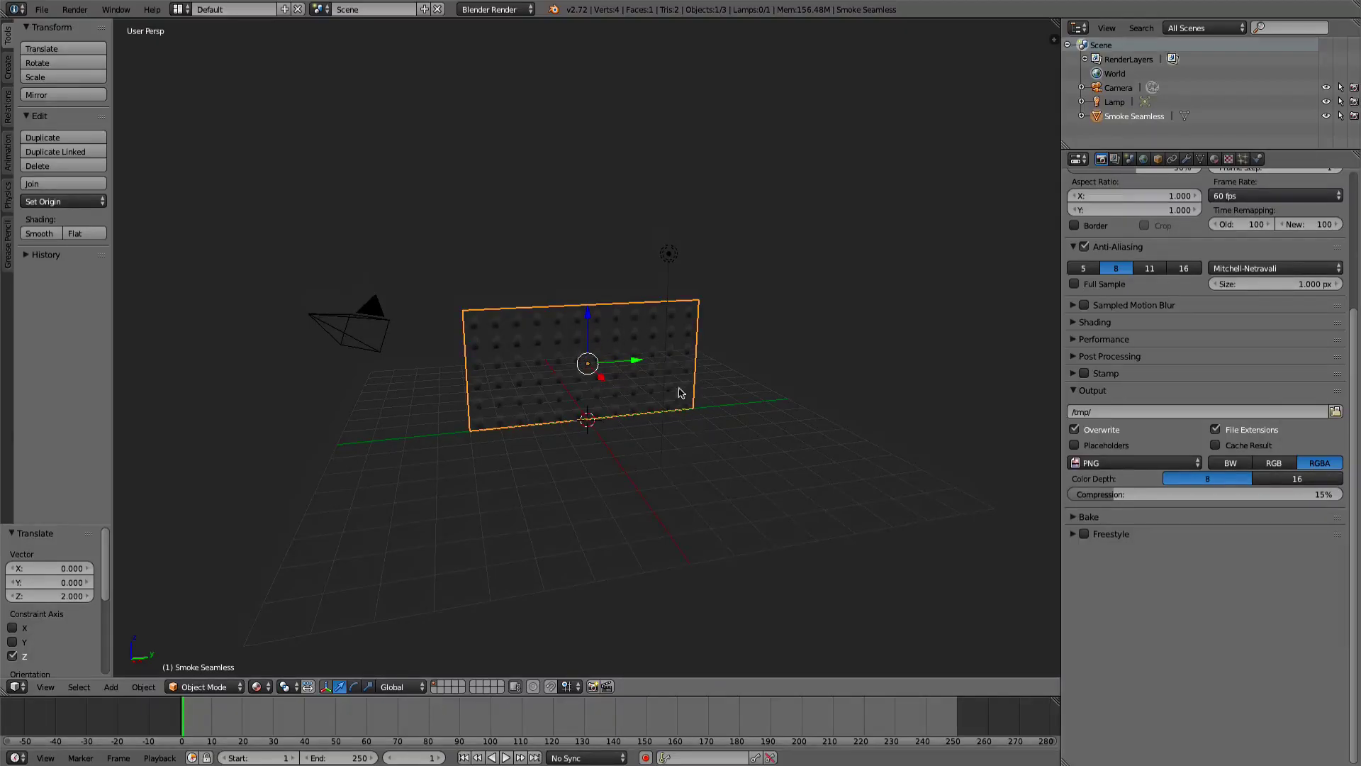
- Split the 3D view into two halves and turn one into a UV/Image Editor displaying Smoke Seamless.png
drag(1055, 37, 537, 137)
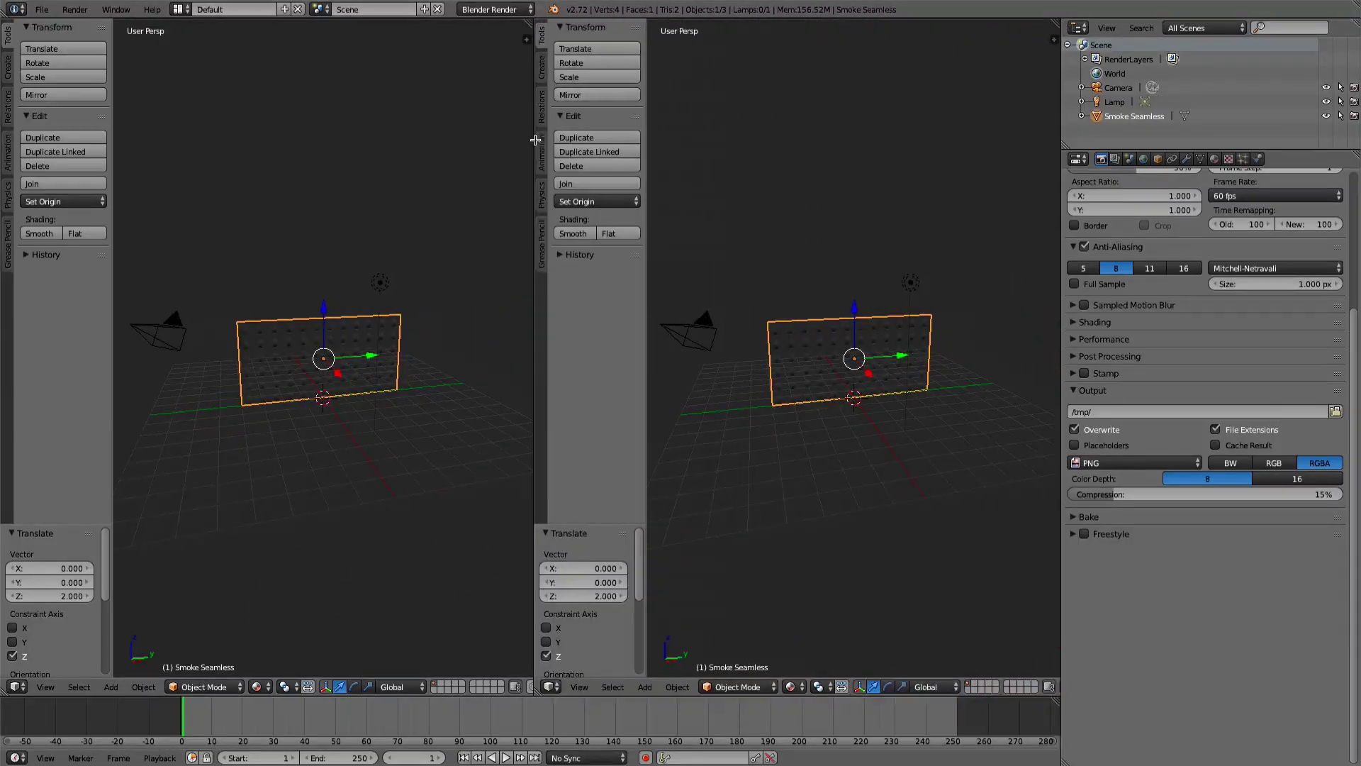
click(551, 686)
click(583, 578)
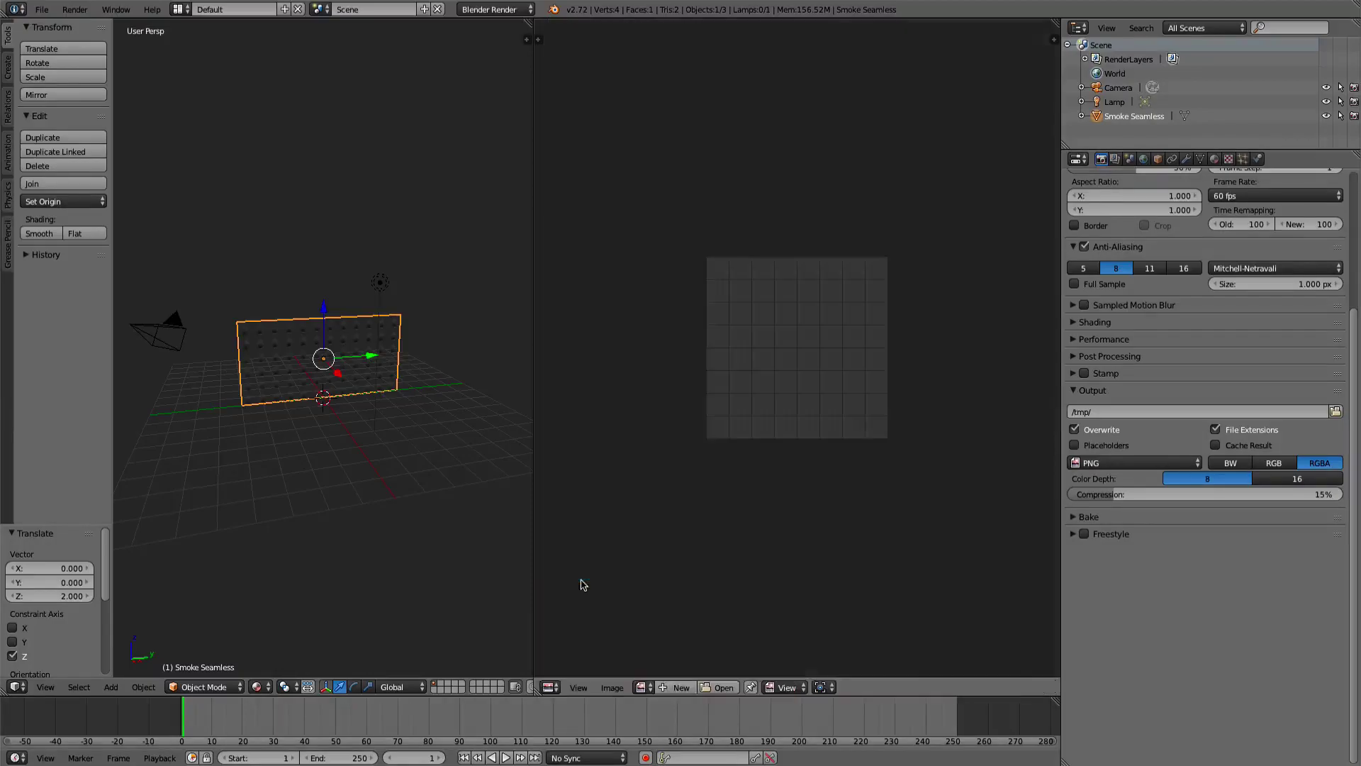
click(642, 686)
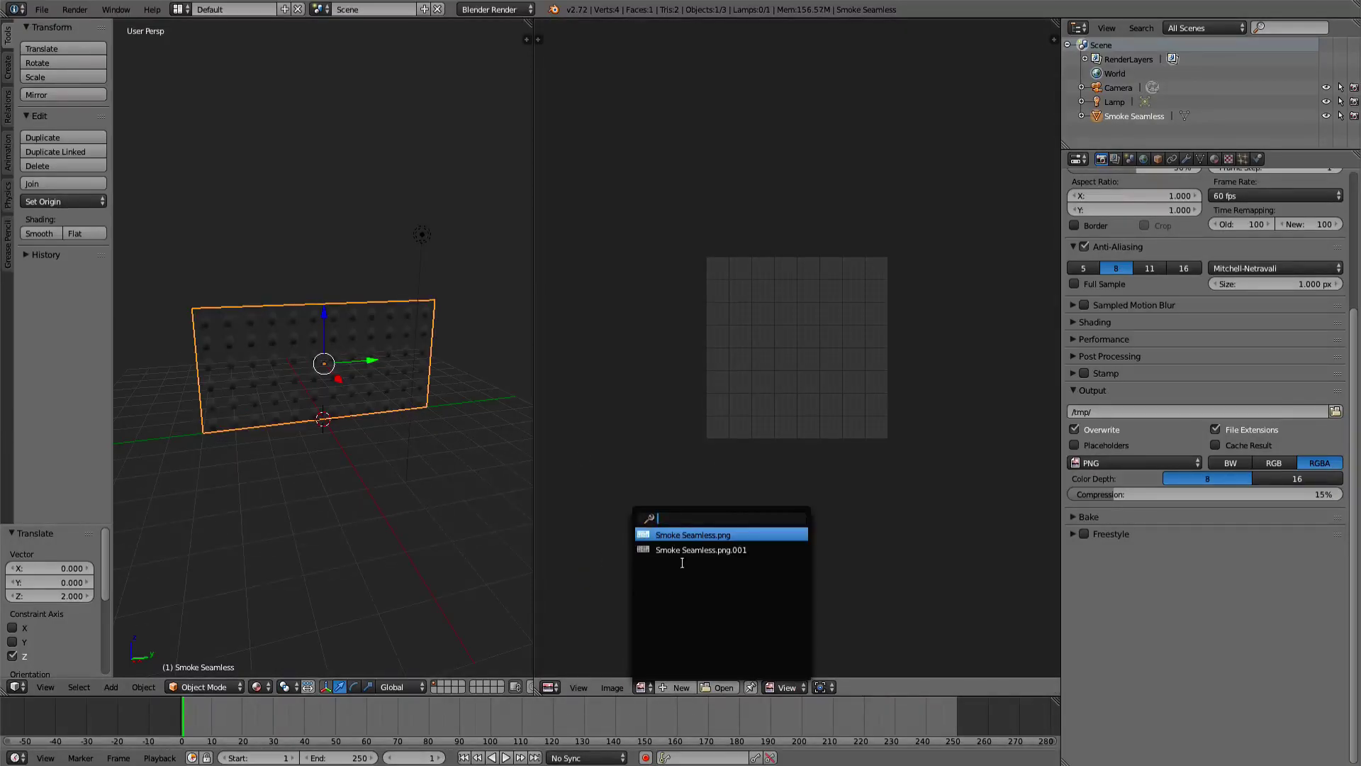
click(689, 536)
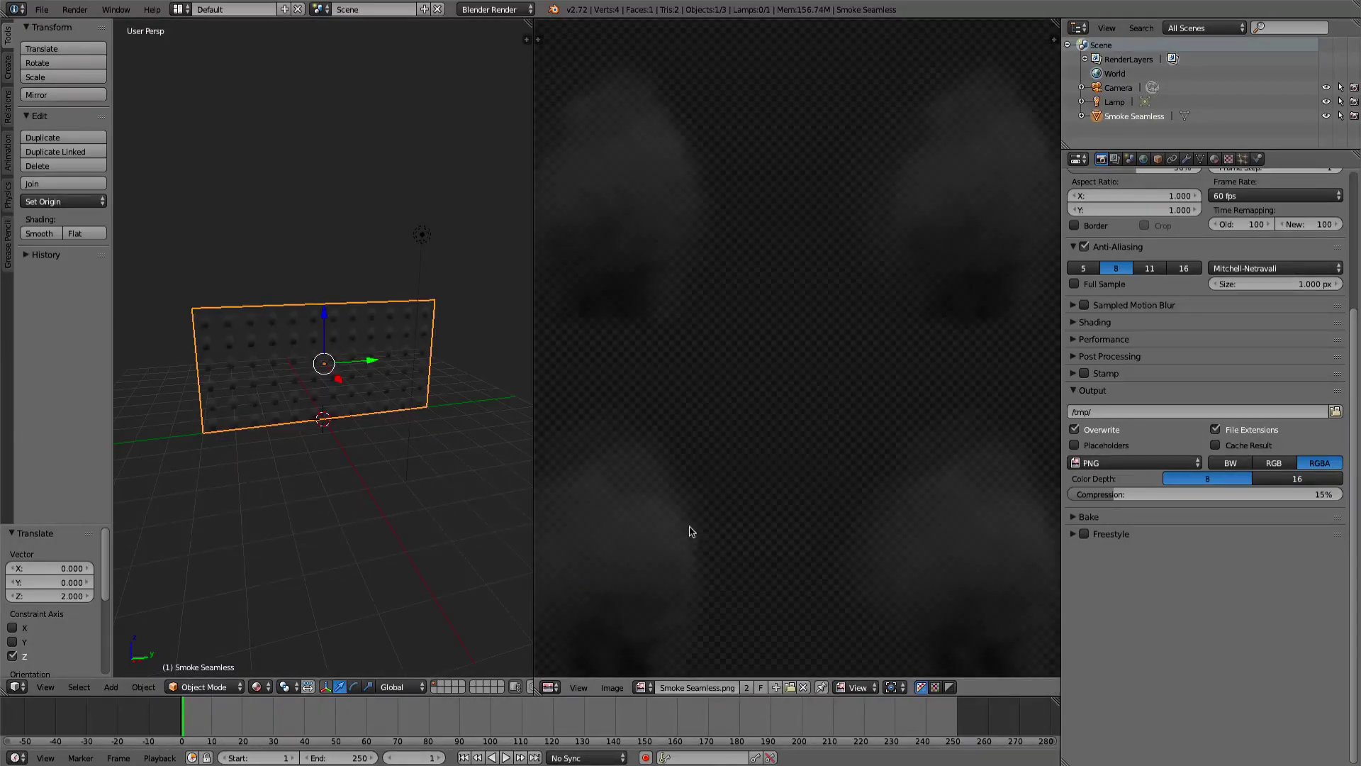
scroll(699, 508, down, 10)
scroll(708, 501, up, 2)
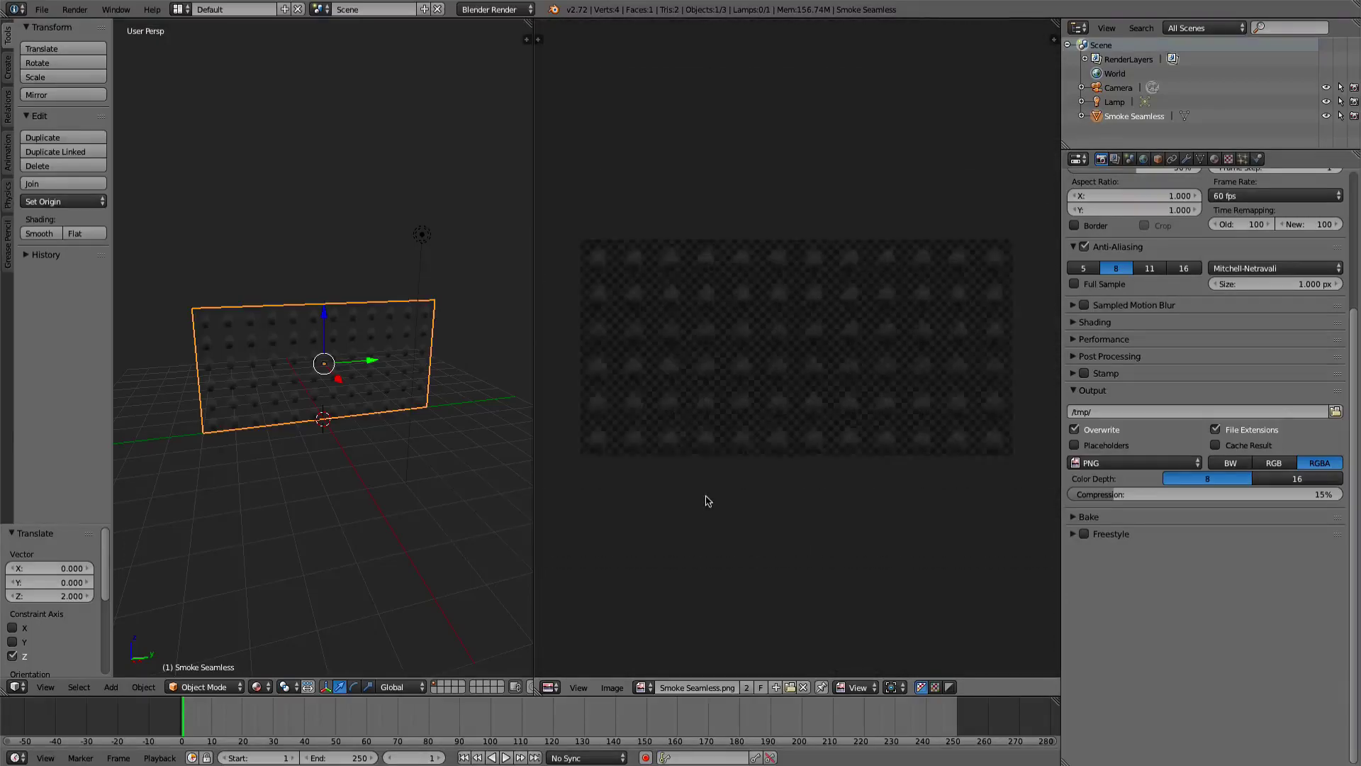
- Show the image's game properties and the plane's texture settings down to Mapping and Influence
click(1055, 39)
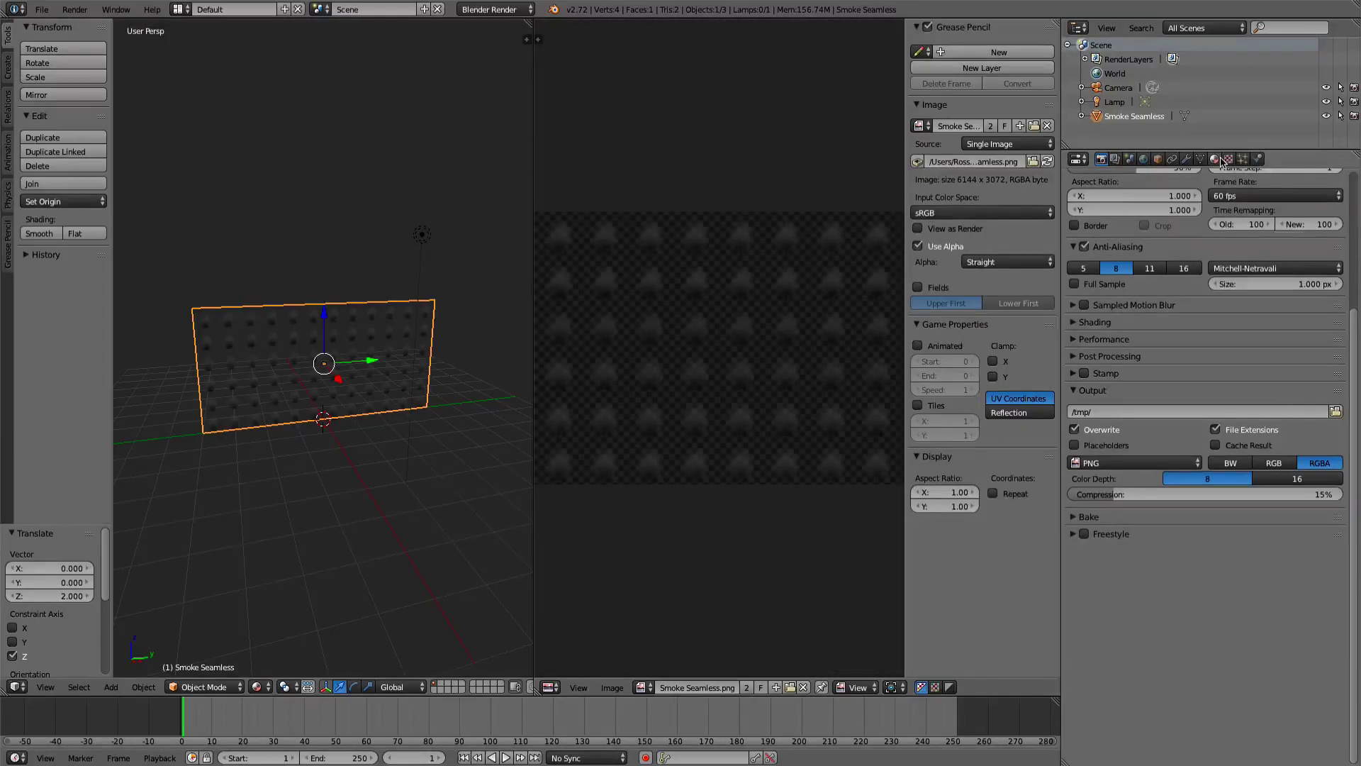
click(1221, 160)
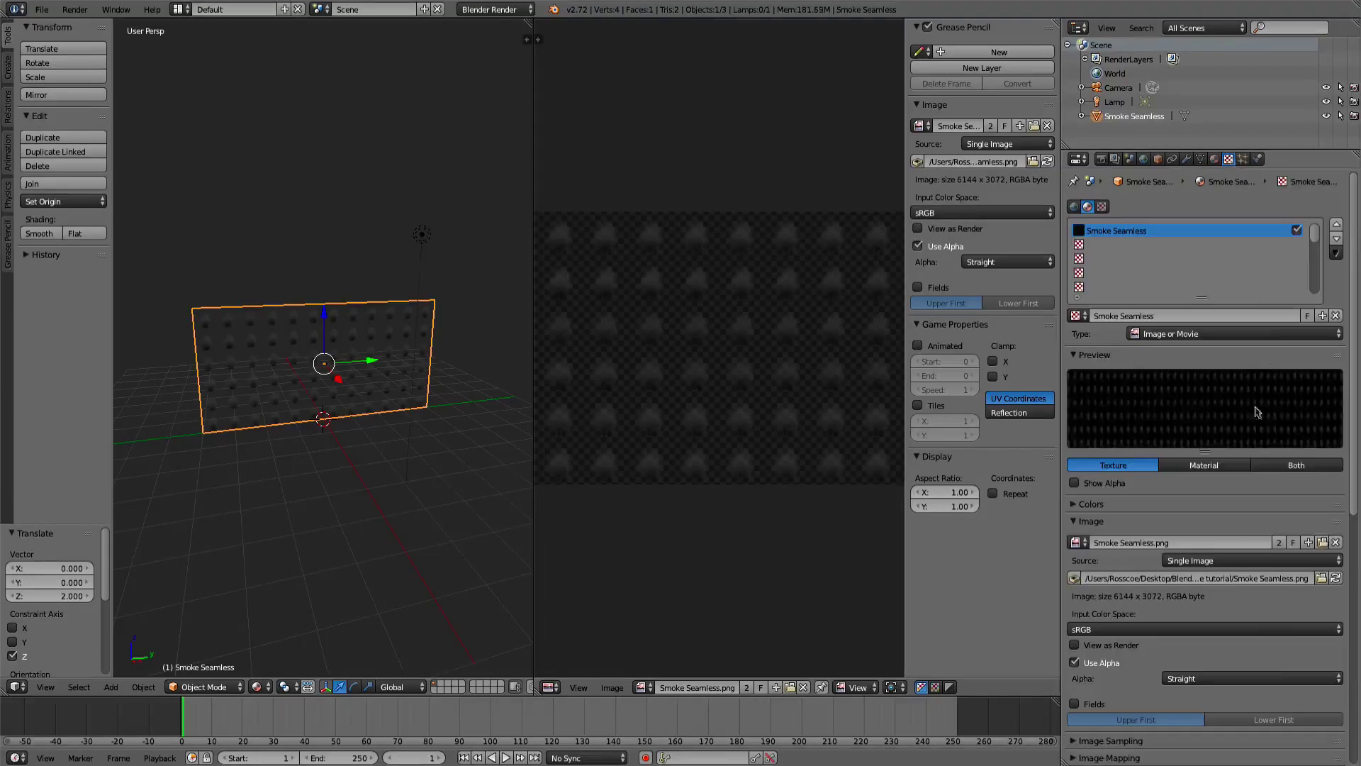
scroll(1247, 429, down, 3)
scroll(1183, 502, down, 2)
scroll(1183, 503, down, 10)
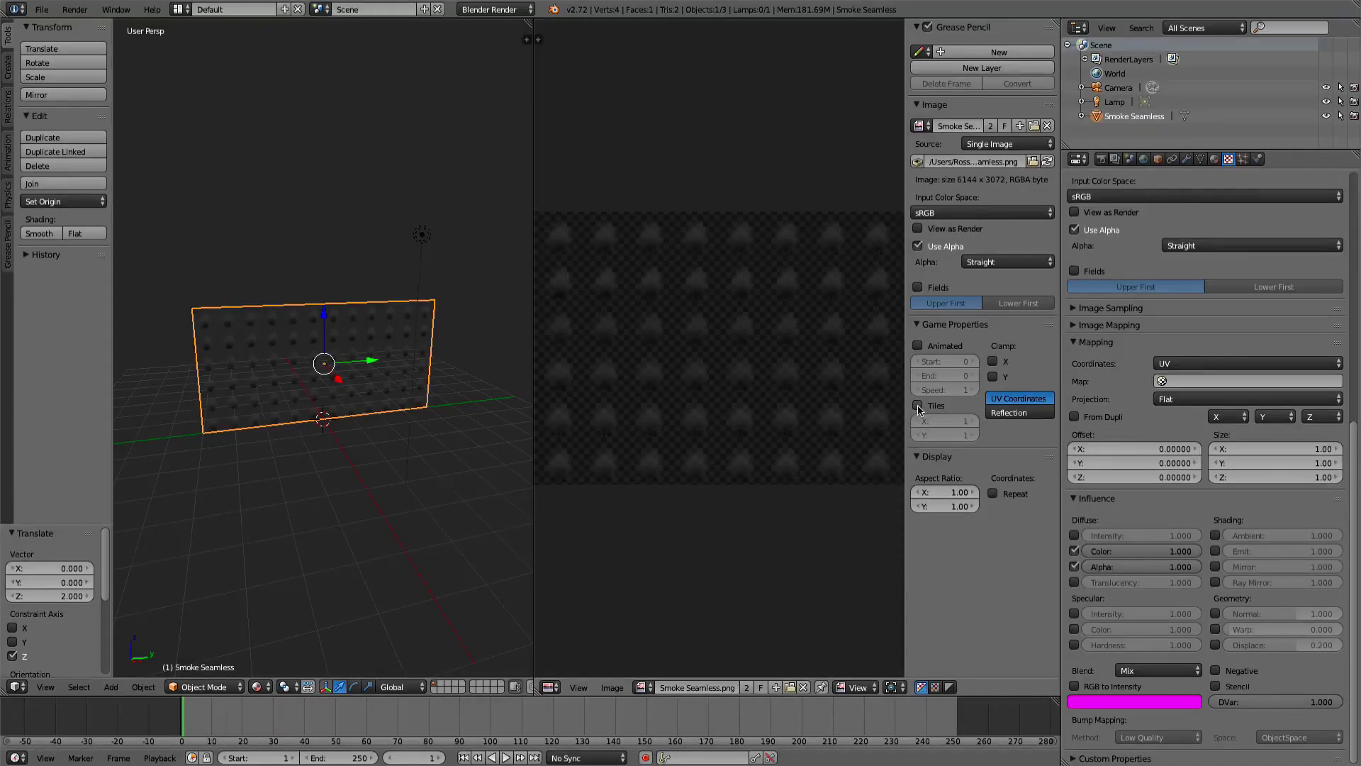
- Enable Tiles and Animated in the smoke image's game properties
click(919, 407)
click(919, 346)
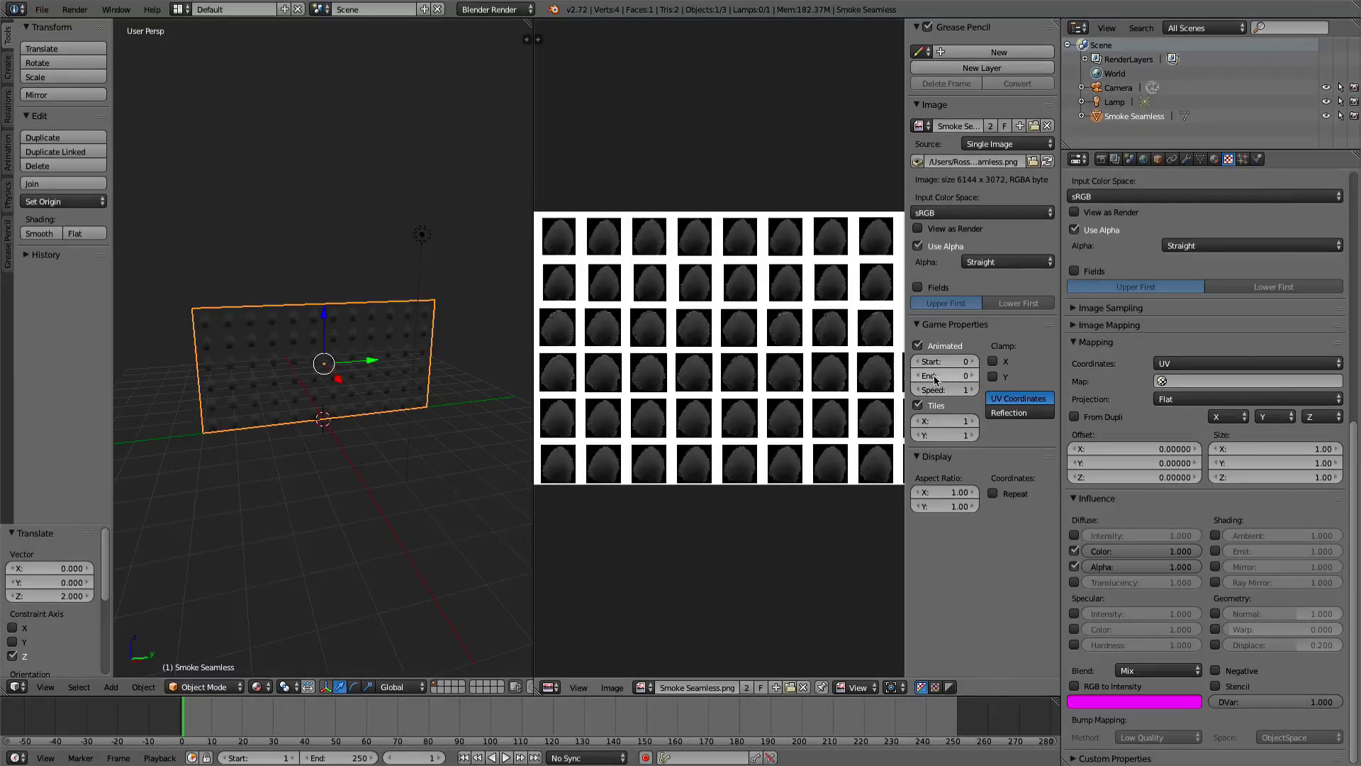
click(939, 379)
drag(943, 378, 916, 383)
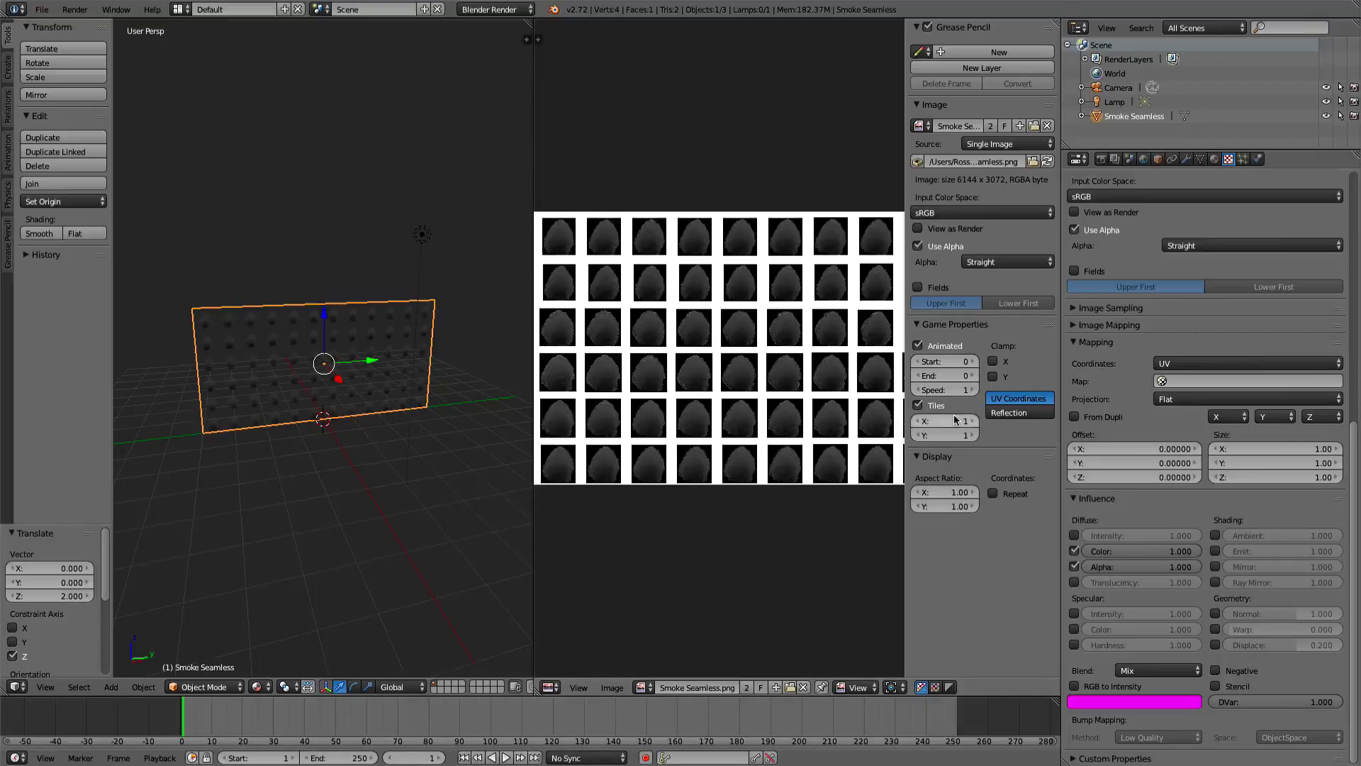
- Set the image's tile repetition to 12 in X and 6 in Y
click(947, 423)
mouse_move(333, 383)
middle_down()
mouse_move(347, 420)
mouse_move(340, 389)
middle_up()
click(945, 421)
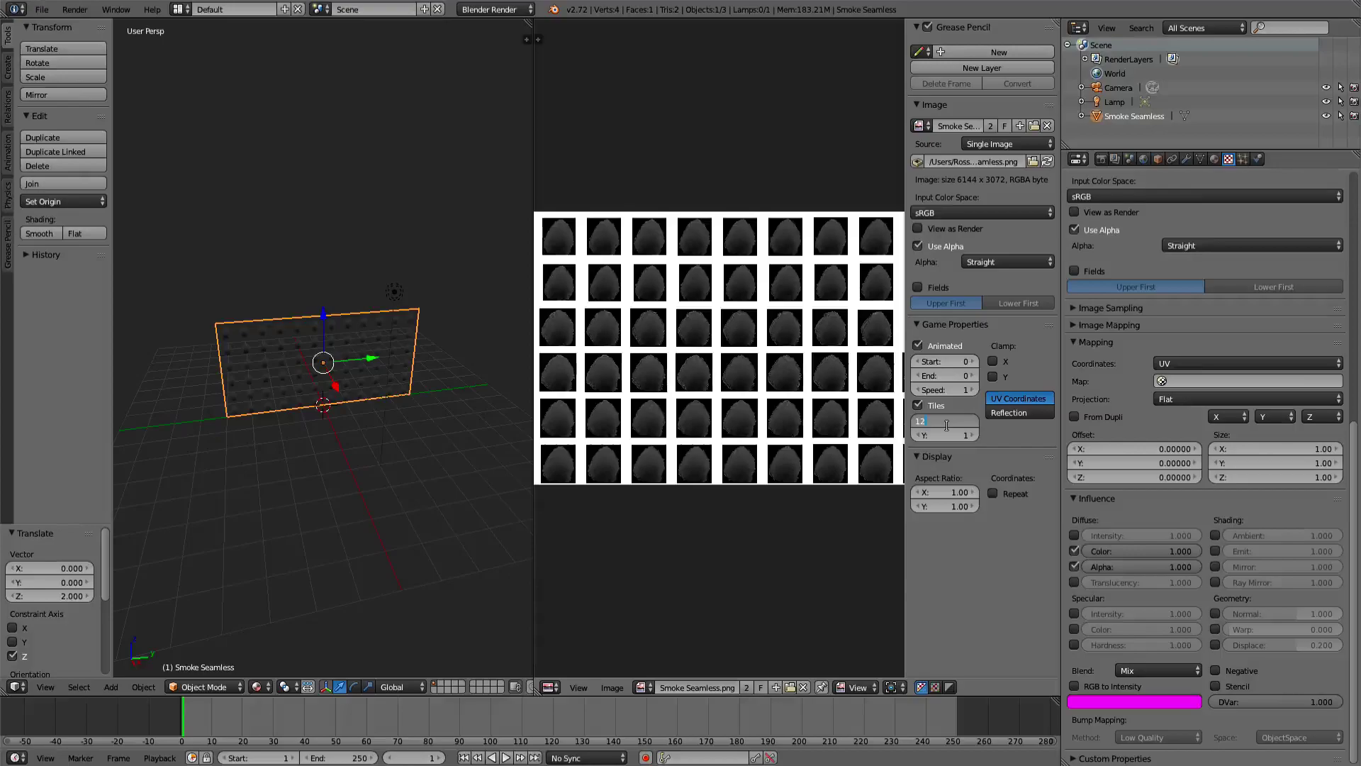
text(12)
key(Return)
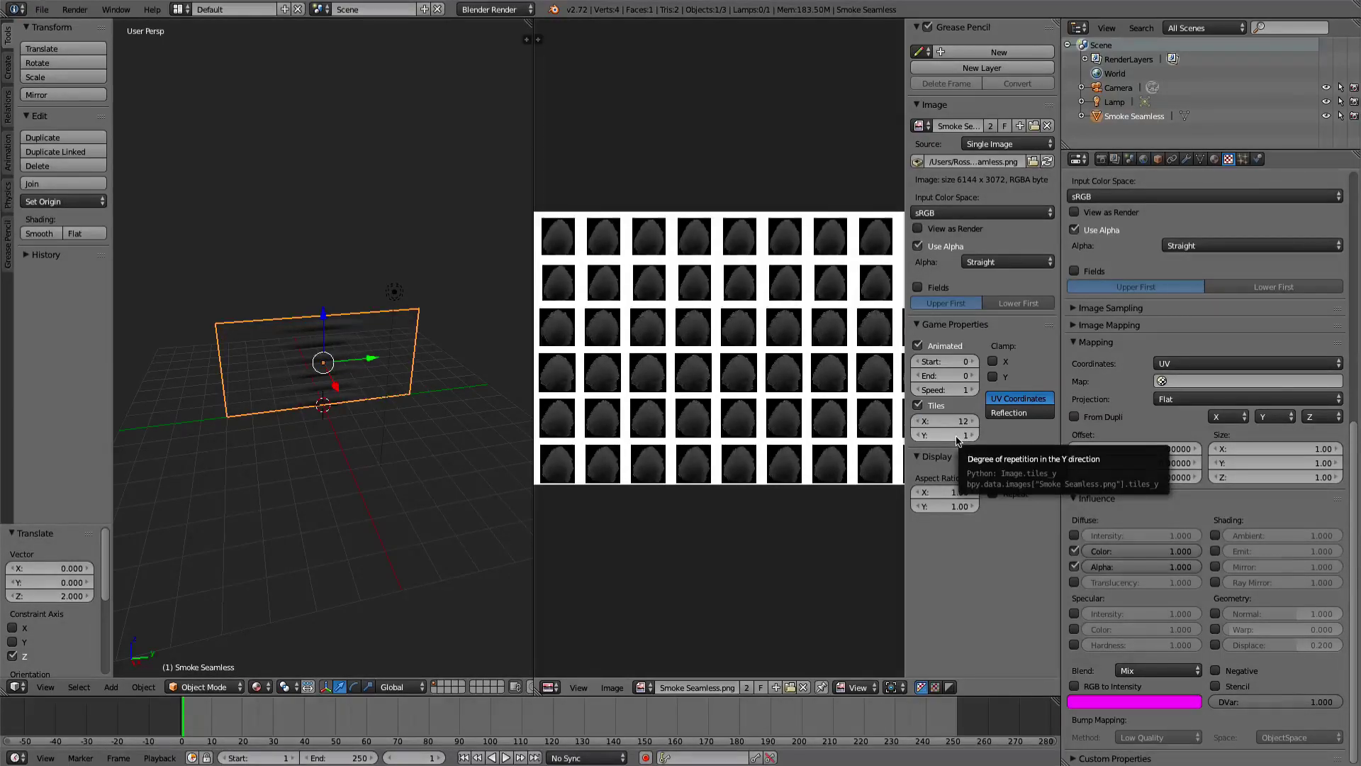
click(955, 435)
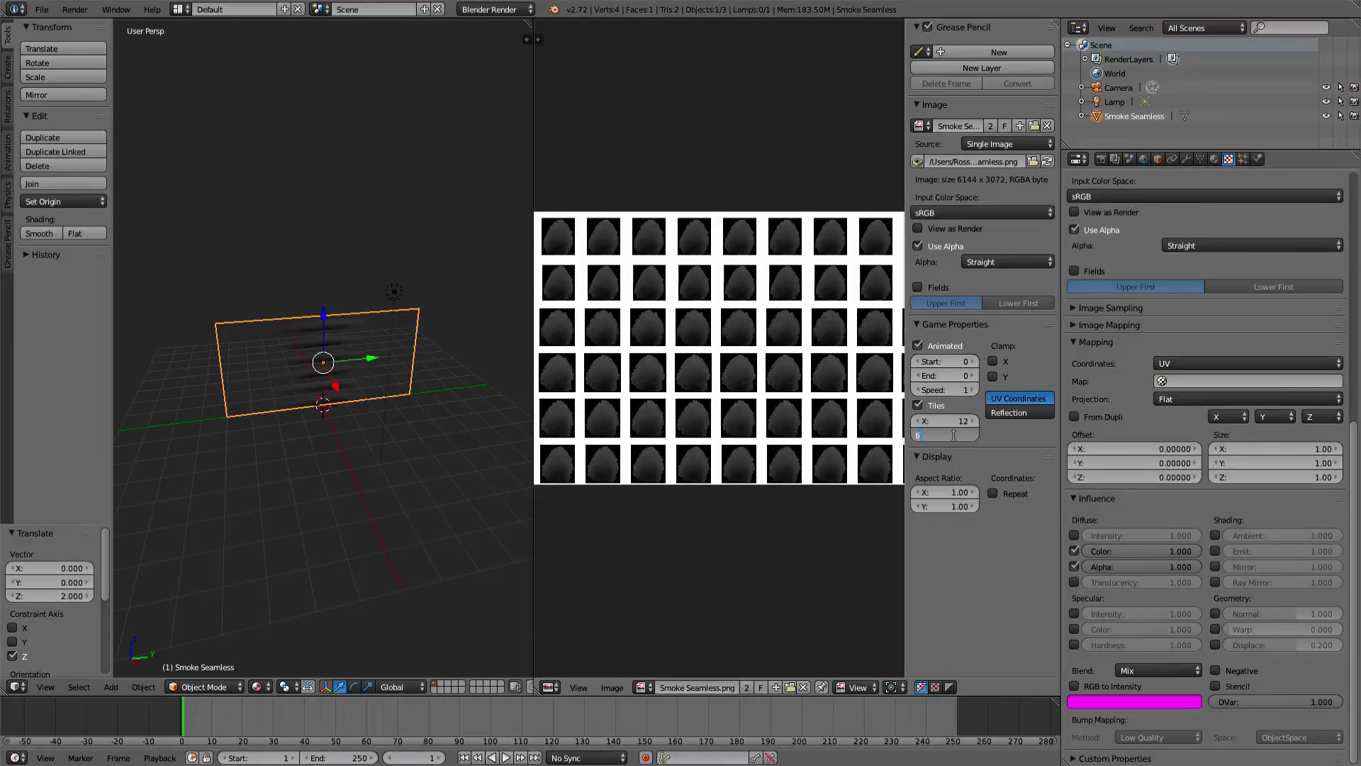
key(Return)
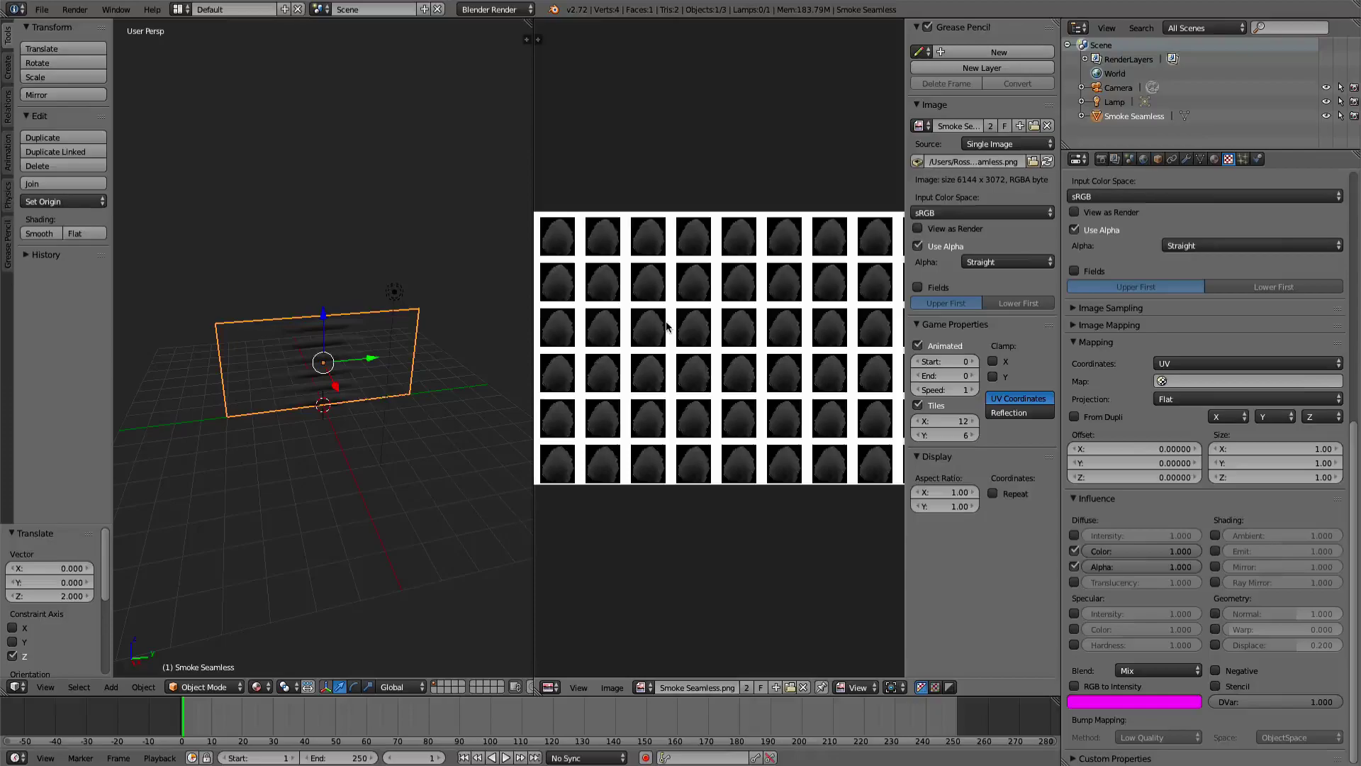
- Check the rows and columns of the full sprite sheet and set the animation's end frame to 71
scroll(671, 327, down, 3)
scroll(839, 375, up, 2)
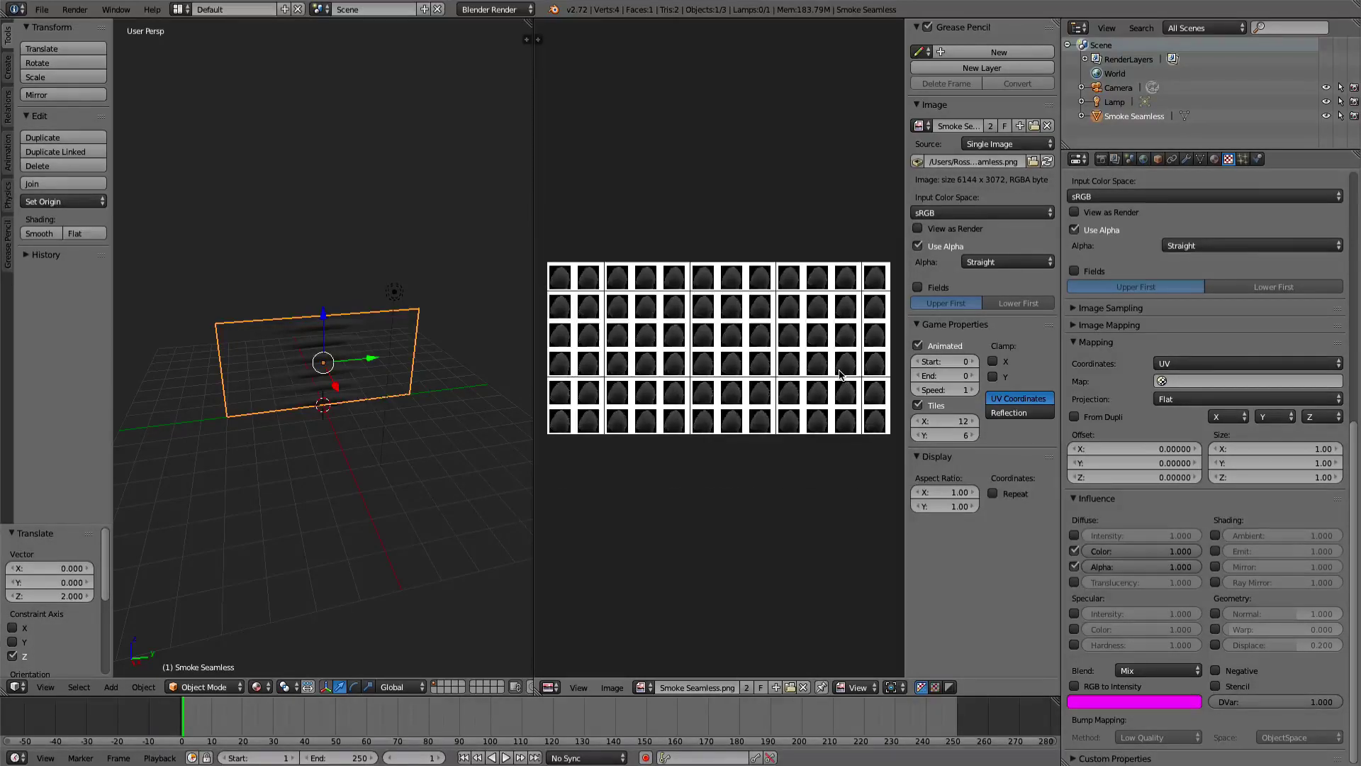
scroll(839, 374, up, 1)
click(946, 376)
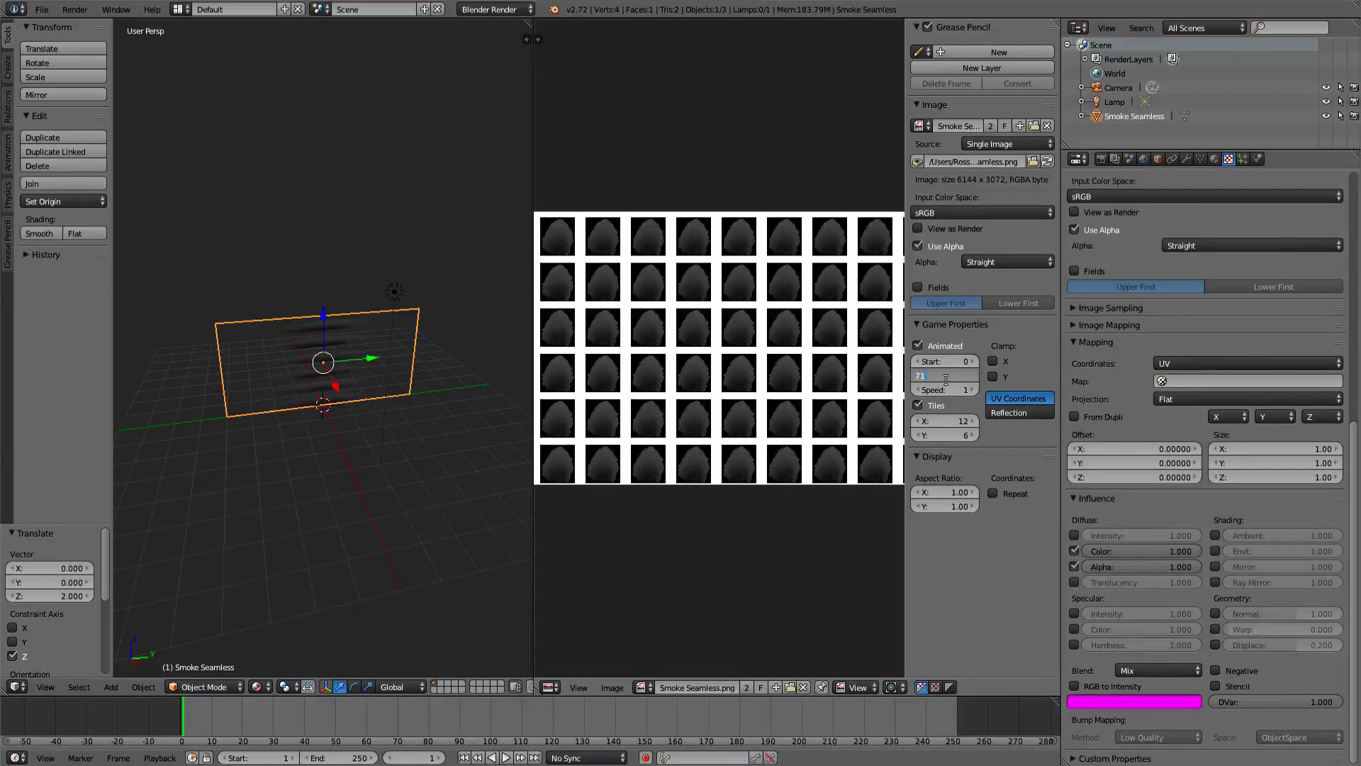
text(71)
key(Return)
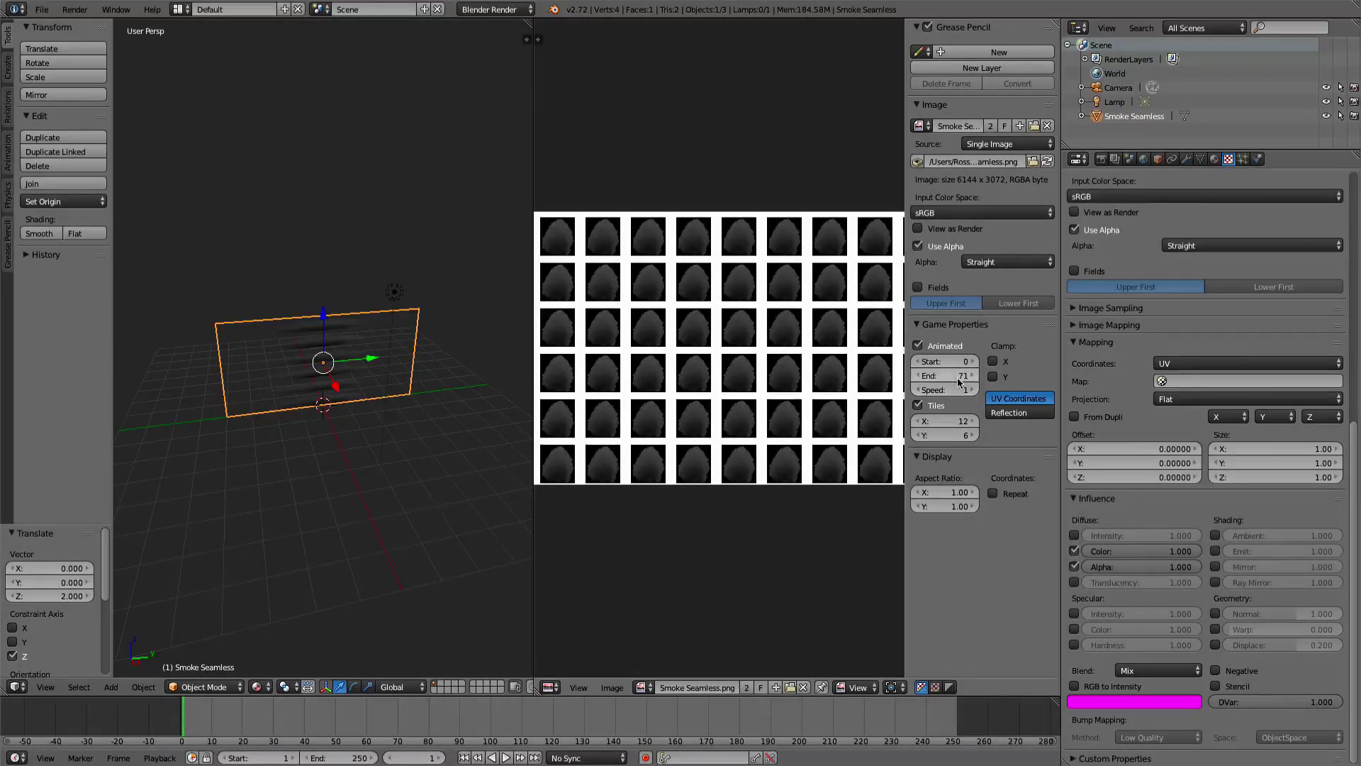
- Set the animated texture's speed to 20 and briefly run the game in the 3D view to test it
click(946, 392)
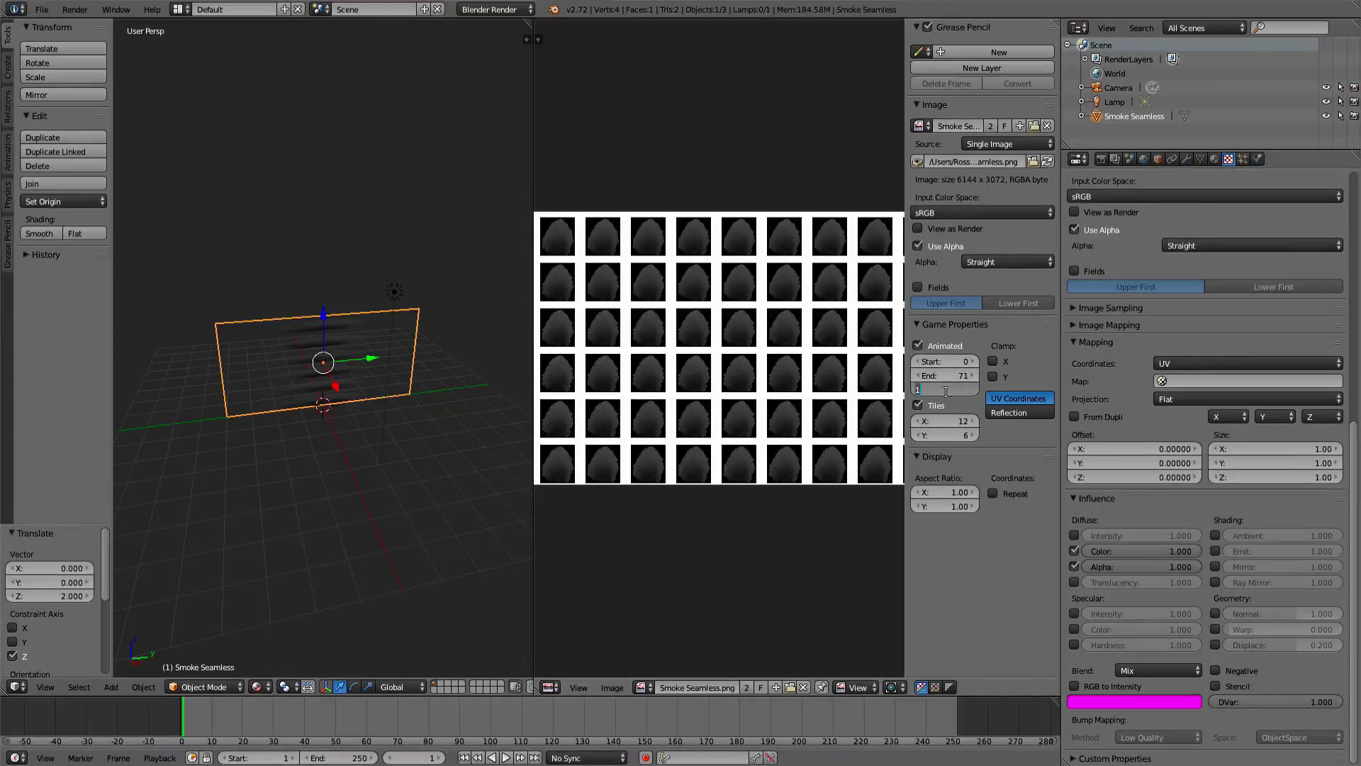
key(Return)
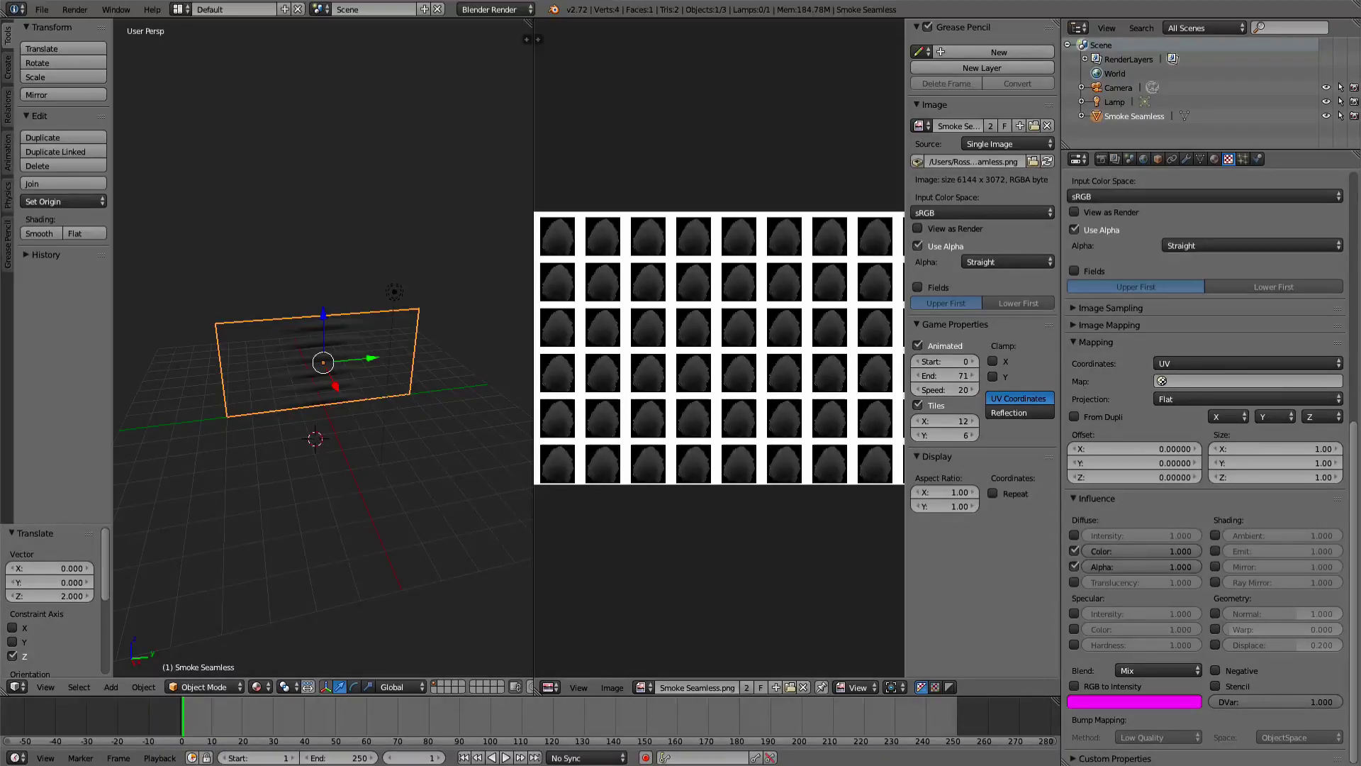
key(p)
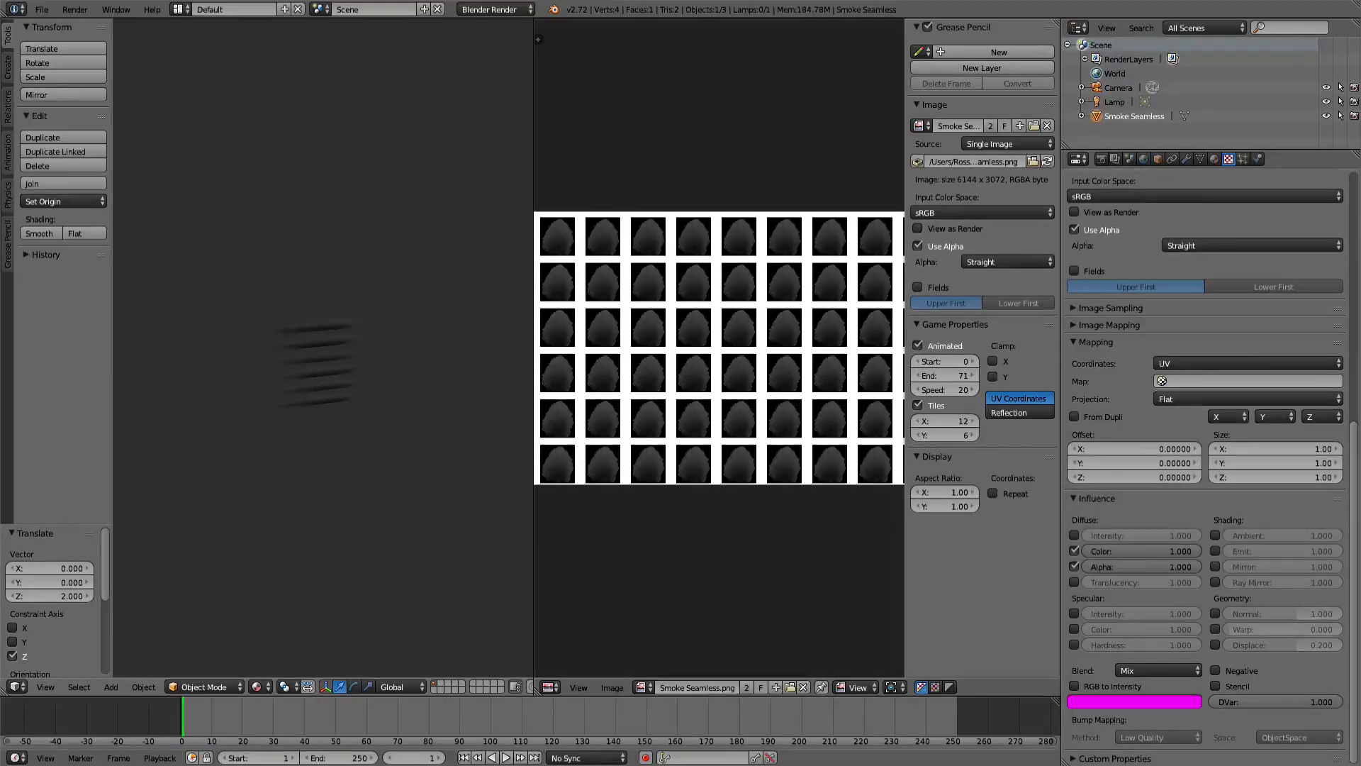
key(Escape)
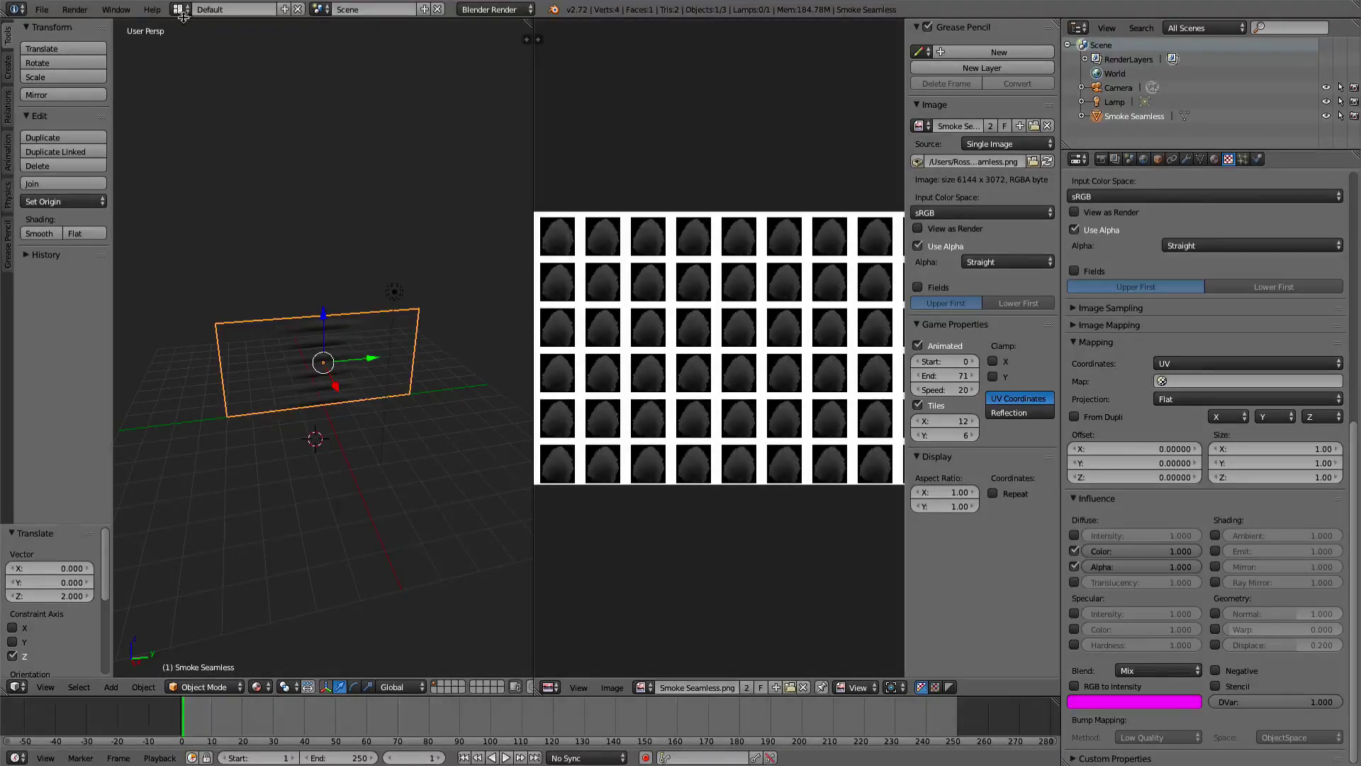
- Save the Blender file in the Smoke folder under the name "Smoke tutorial AT"
click(41, 10)
click(78, 126)
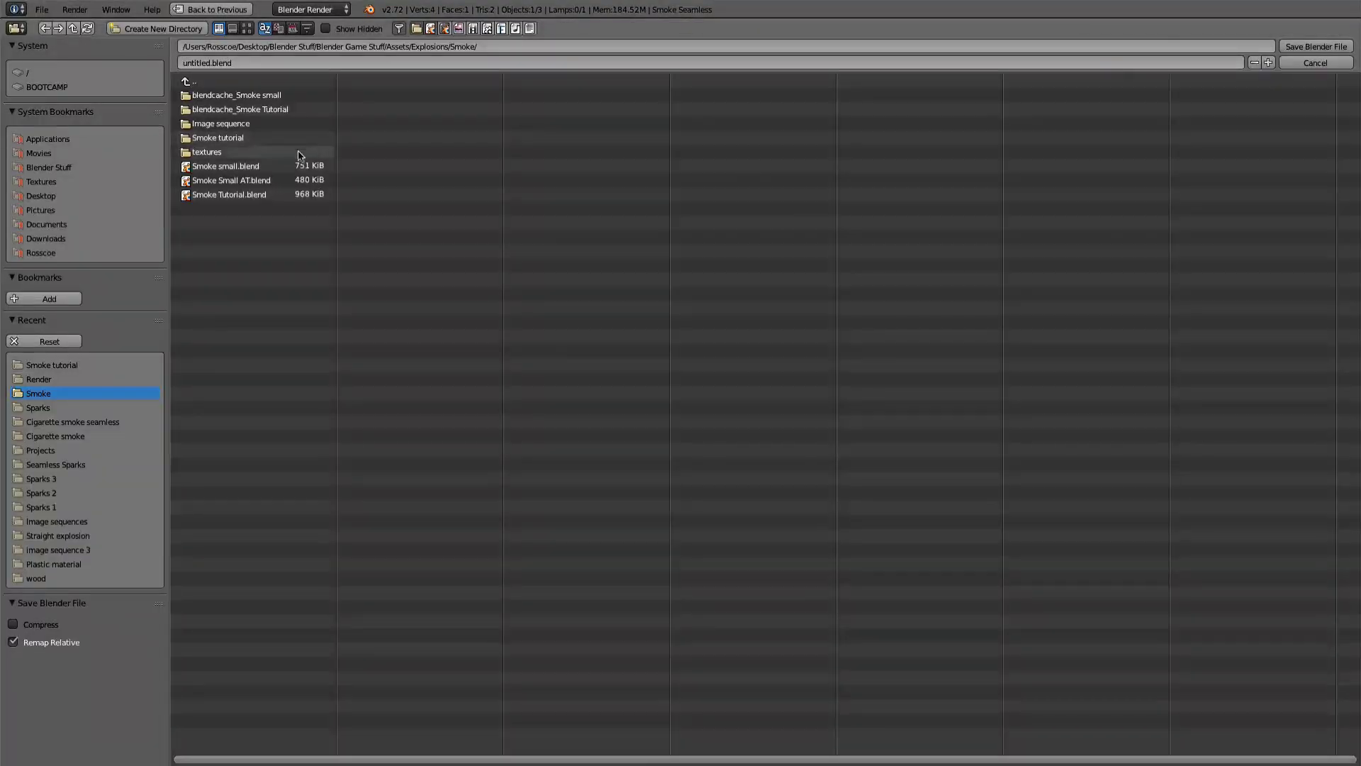
click(232, 63)
key(BackSpace)
text(Smoke tutorial)
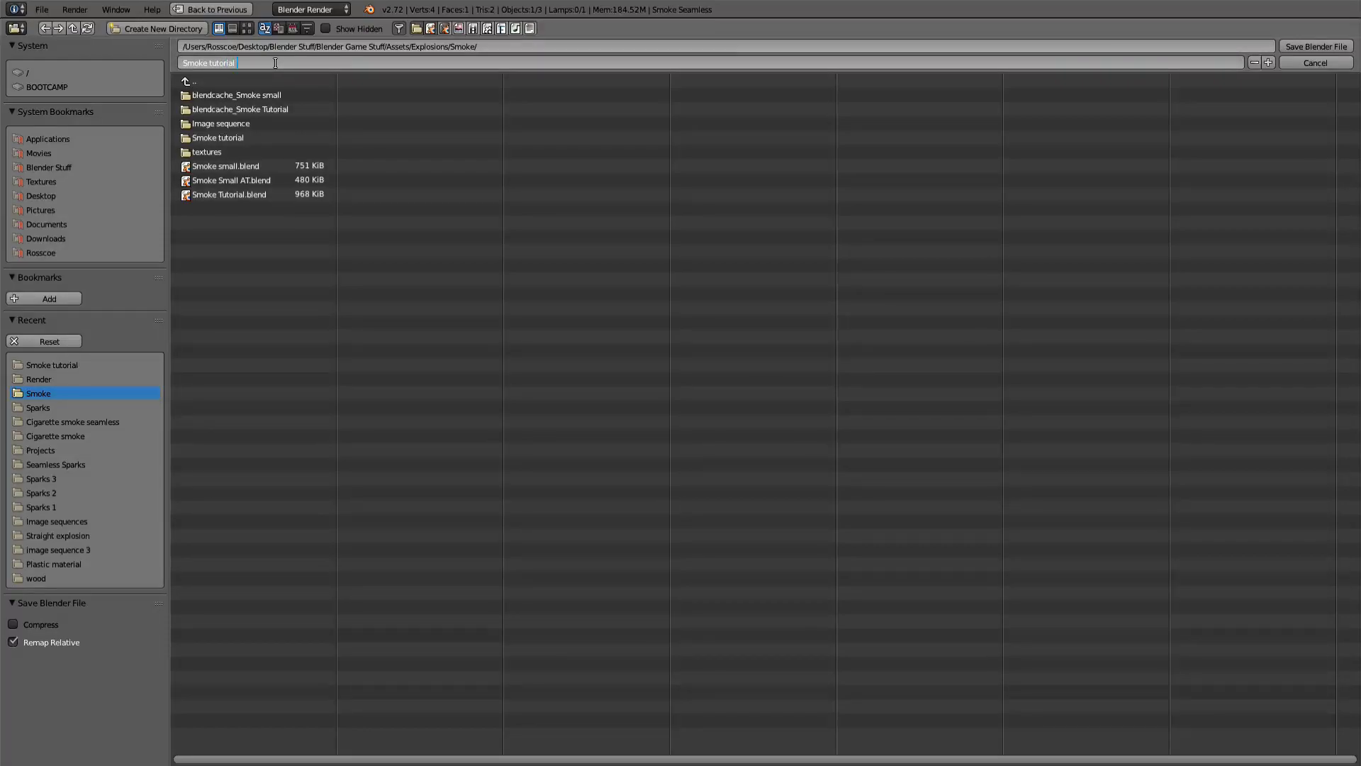
text(AT)
key(Return)
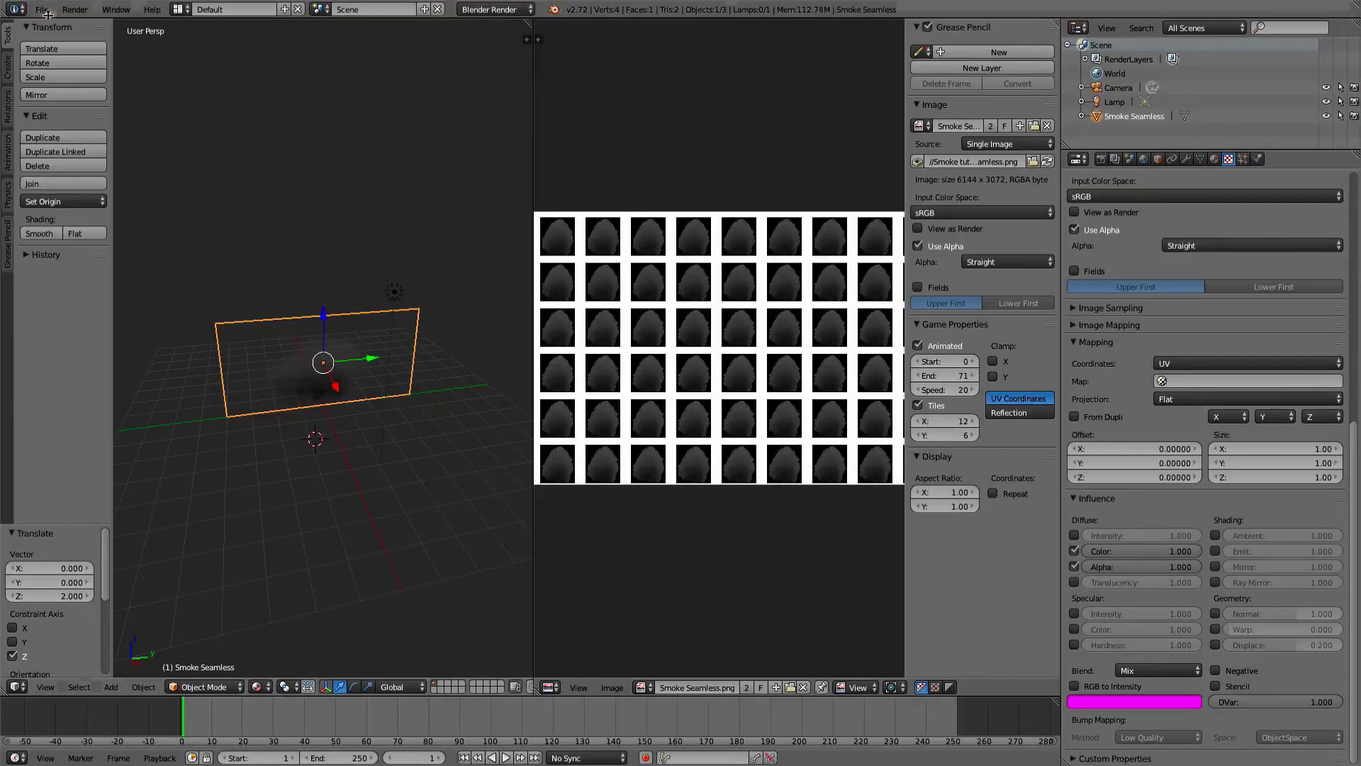
- Reopen the saved Smoke tutorial AT.blend from the recent files
click(42, 9)
mouse_move(85, 53)
click(193, 55)
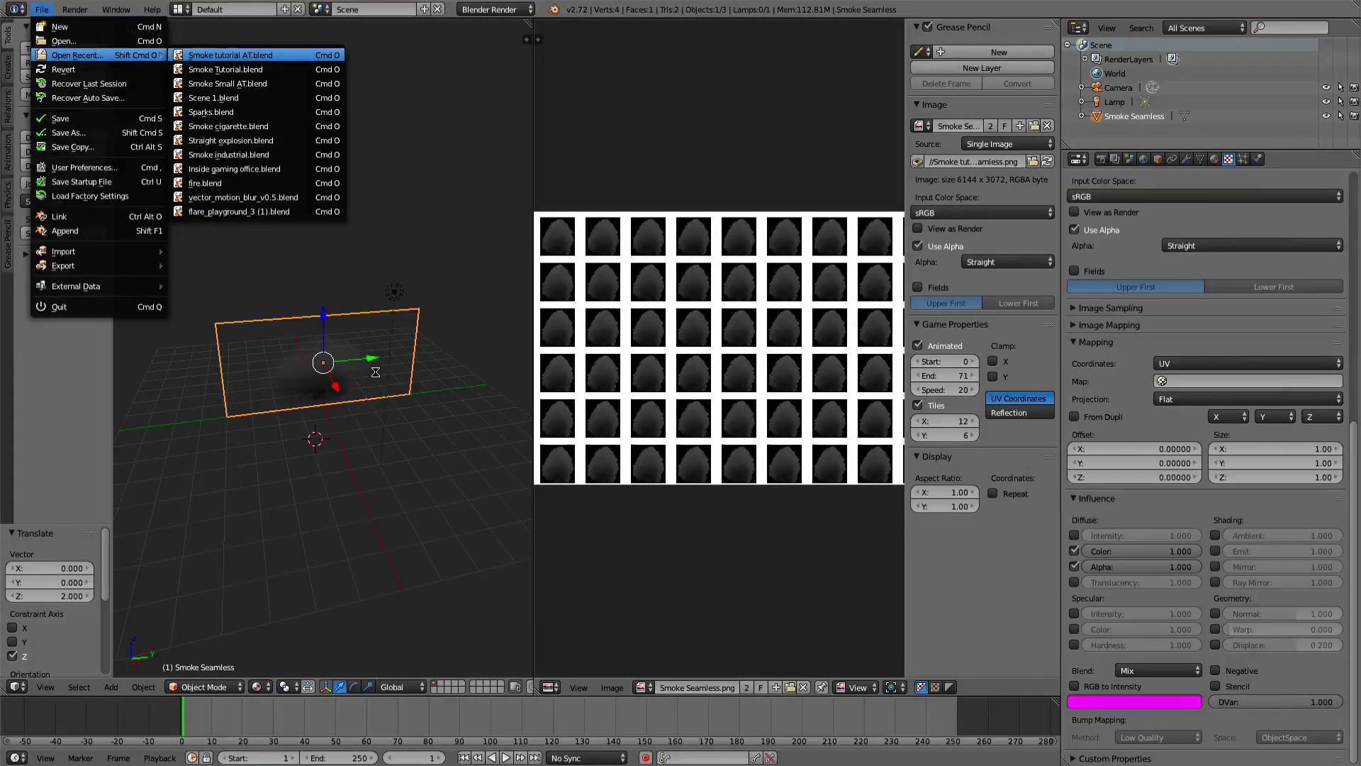
- Scale the smoke plane to 0.6 along the global Y axis and run the game in the 3D view to test it
middle_drag(381, 373, 394, 361)
key(s)
key(y)
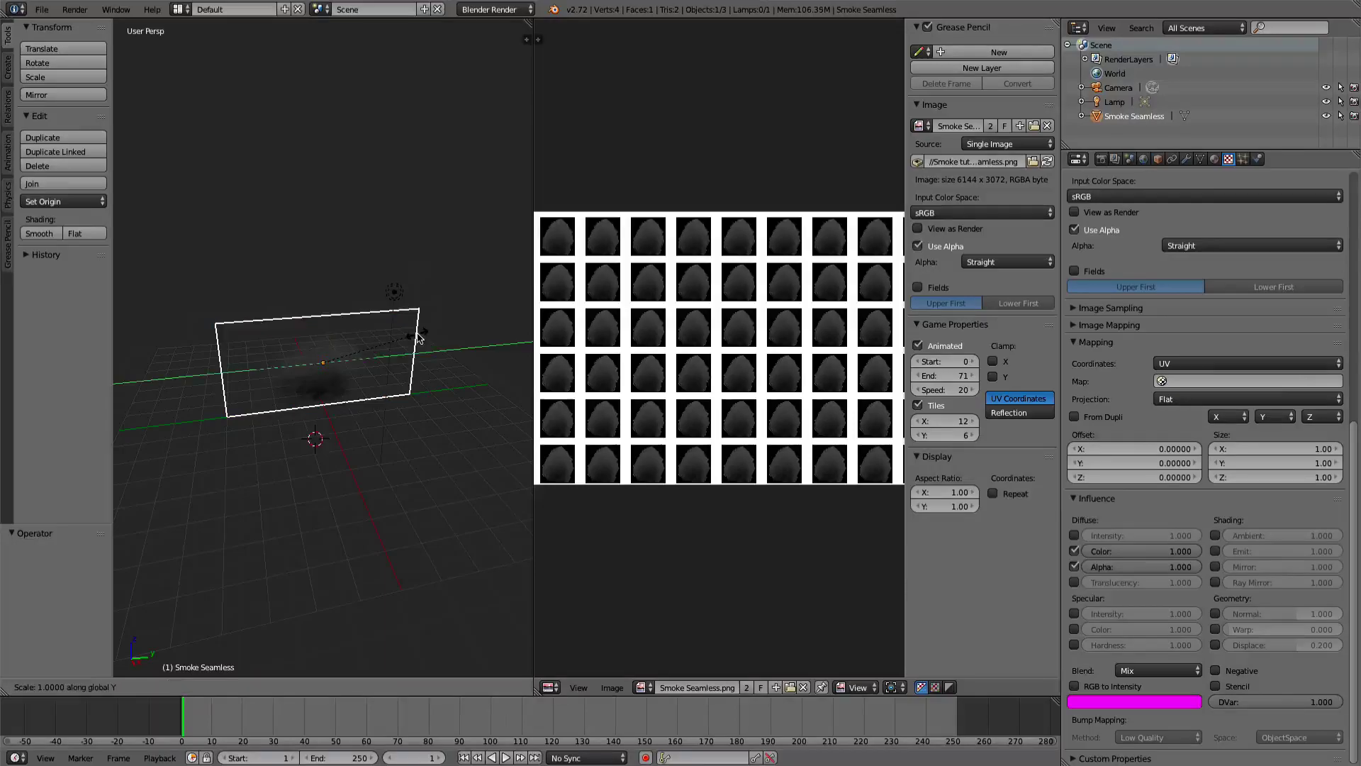
click(376, 355)
middle_drag(376, 356, 367, 380)
key(p)
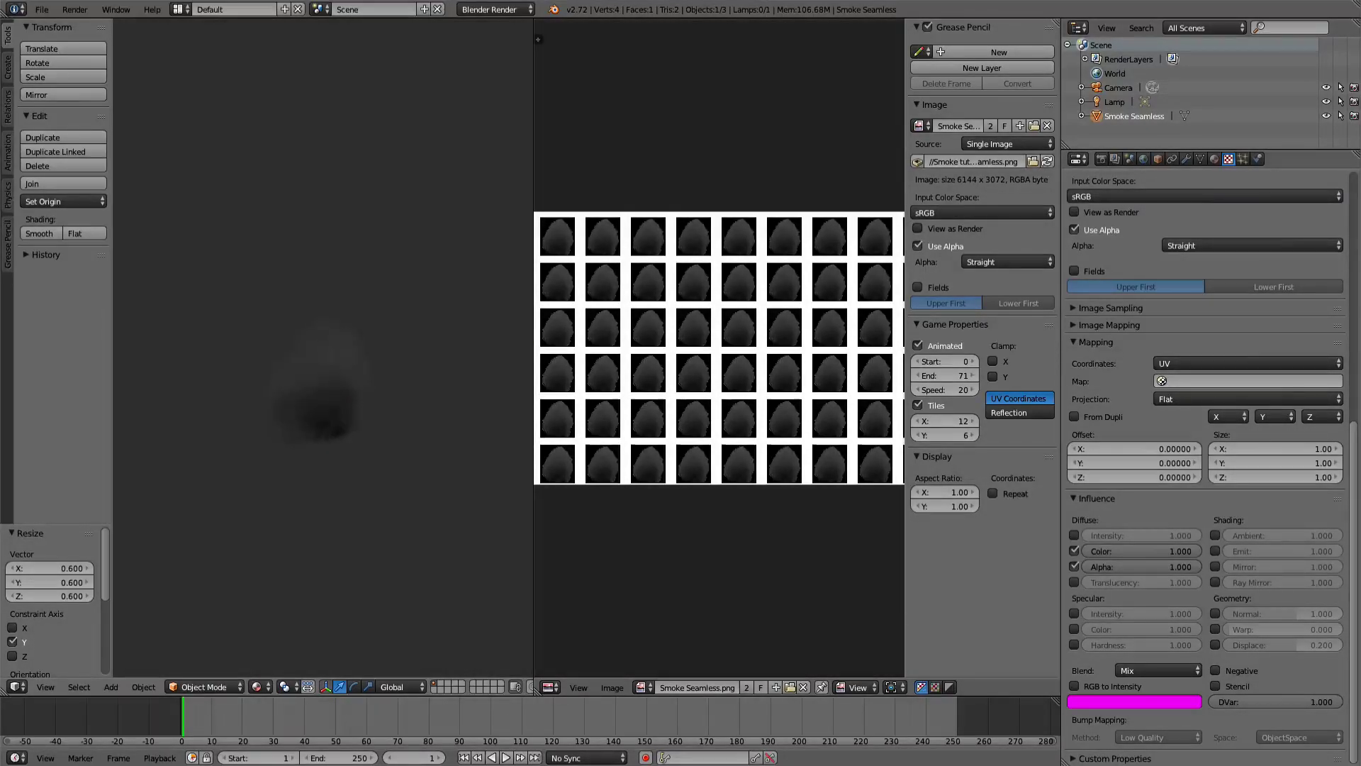